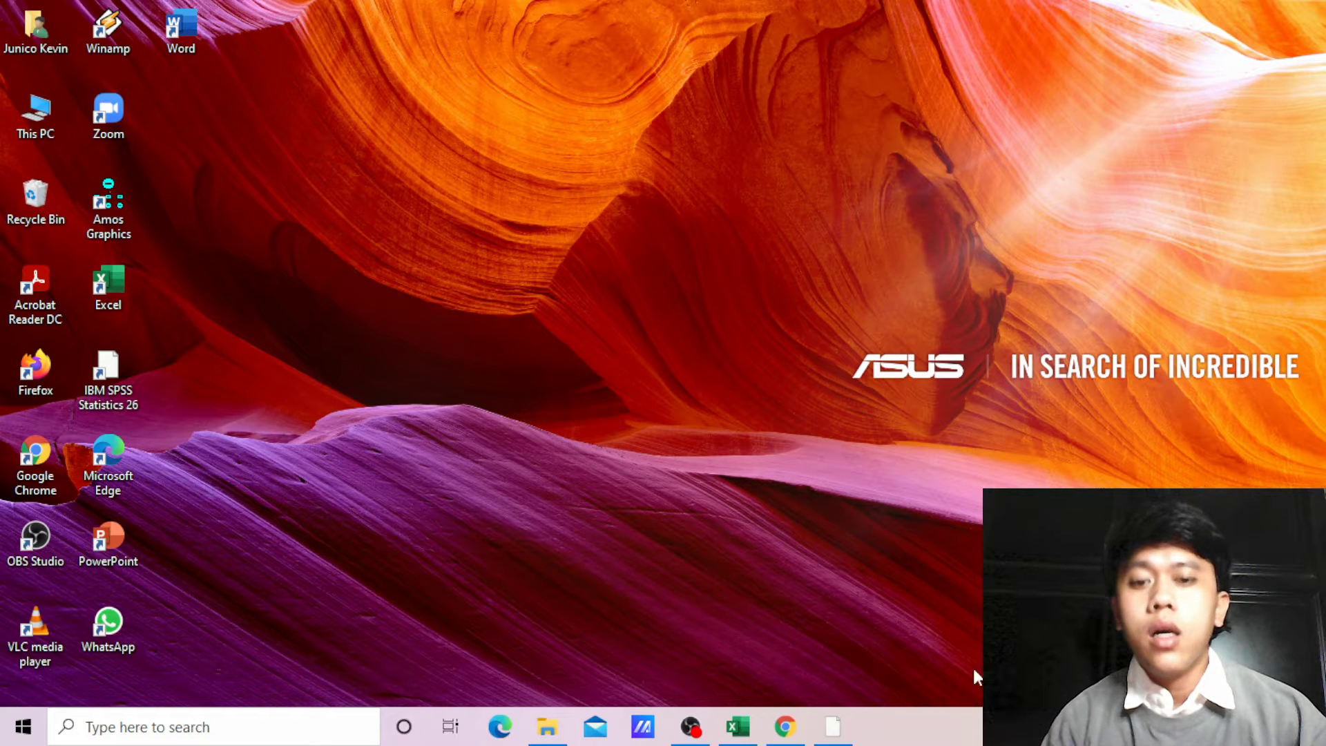
- Open the Tugas 1 workbook in Excel and examine its respondent category headings from JENIS KELAMIN to STATUS PERNIKAHAN
{"action": "left_click", "coordinate": [736, 726]}
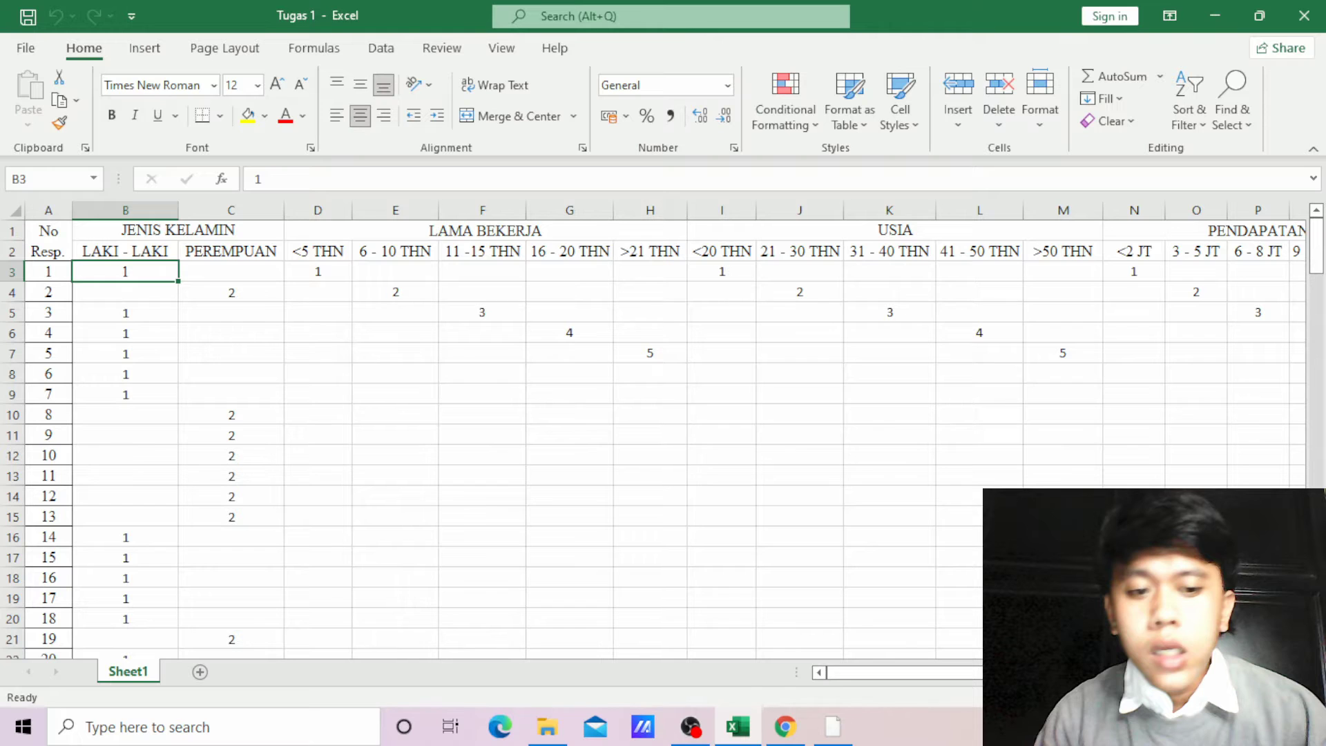
{"action": "left_click_drag", "start_coordinate": [994, 672], "coordinate": [1165, 672]}
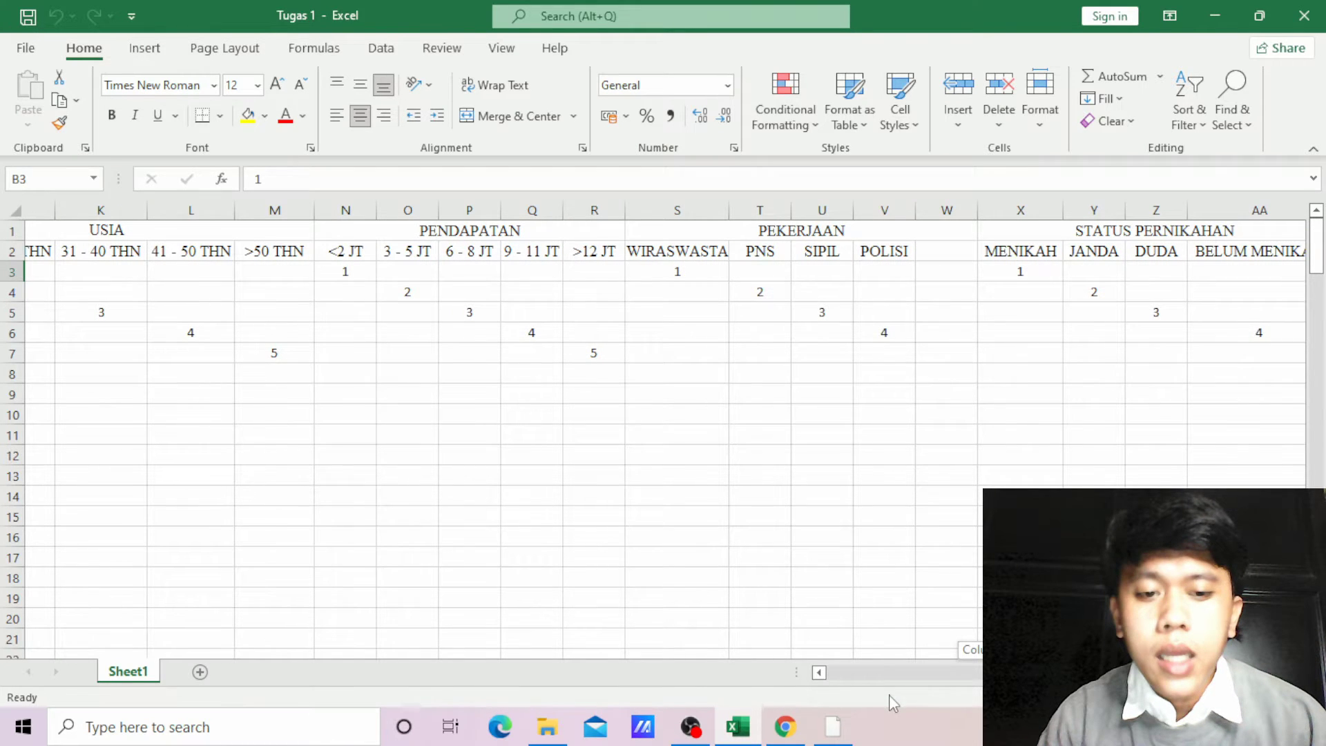
{"action": "left_click_drag", "start_coordinate": [888, 695], "coordinate": [906, 530]}
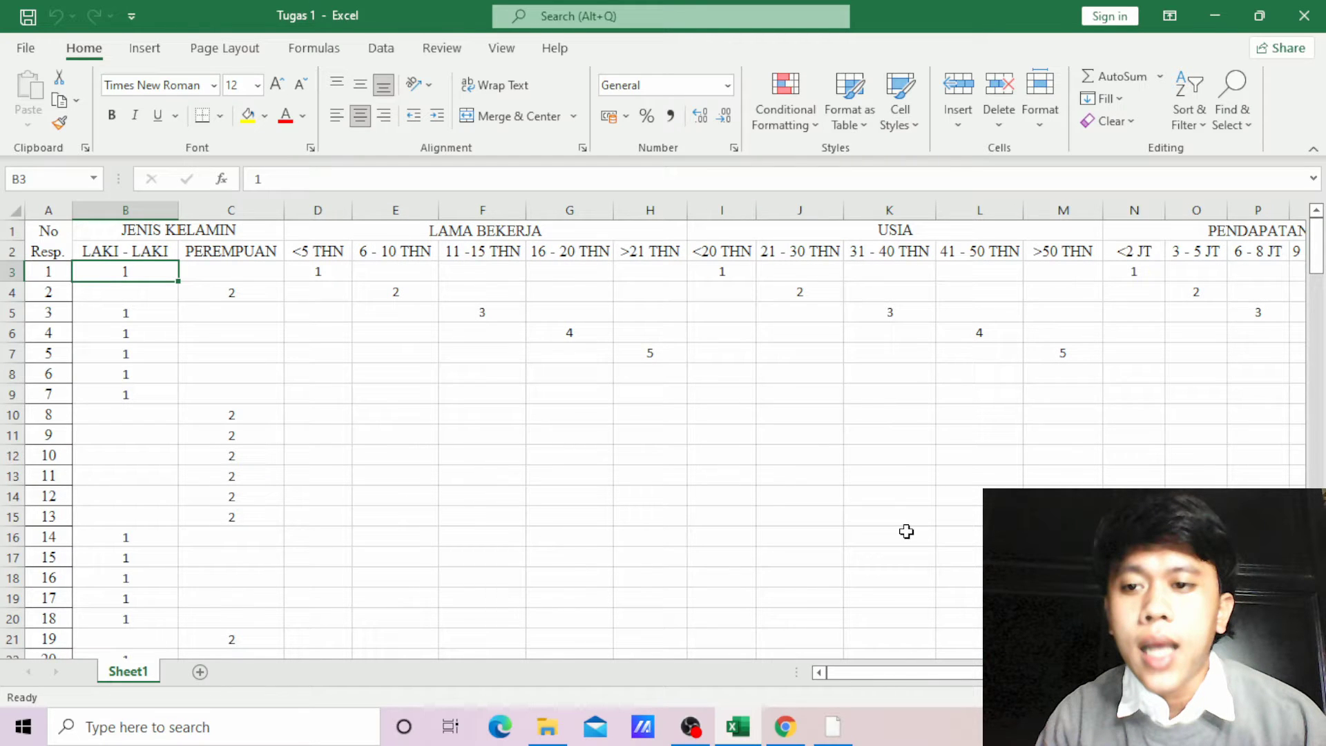
{"action": "key", "text": "Up"}
{"action": "key", "text": "Up"}
{"action": "key", "text": "Right"}
{"action": "key", "text": "Right"}
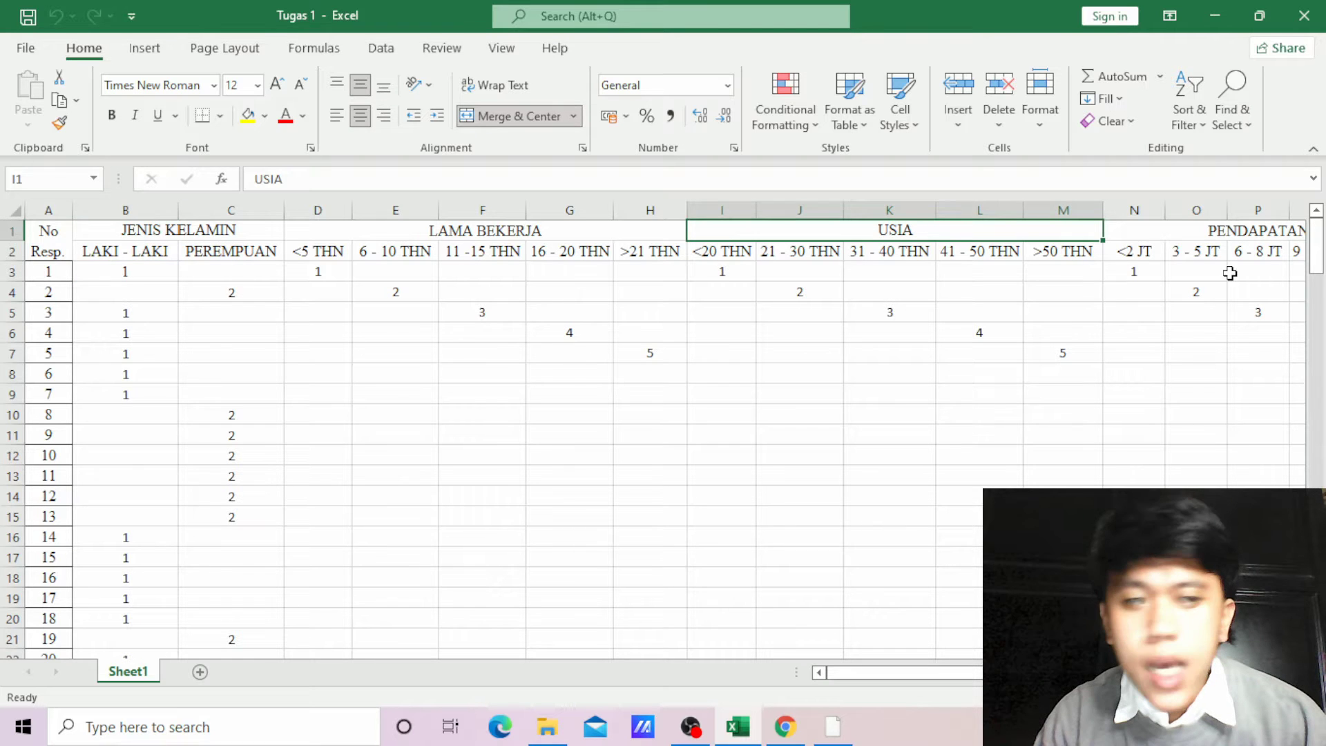
{"action": "key", "text": "Right"}
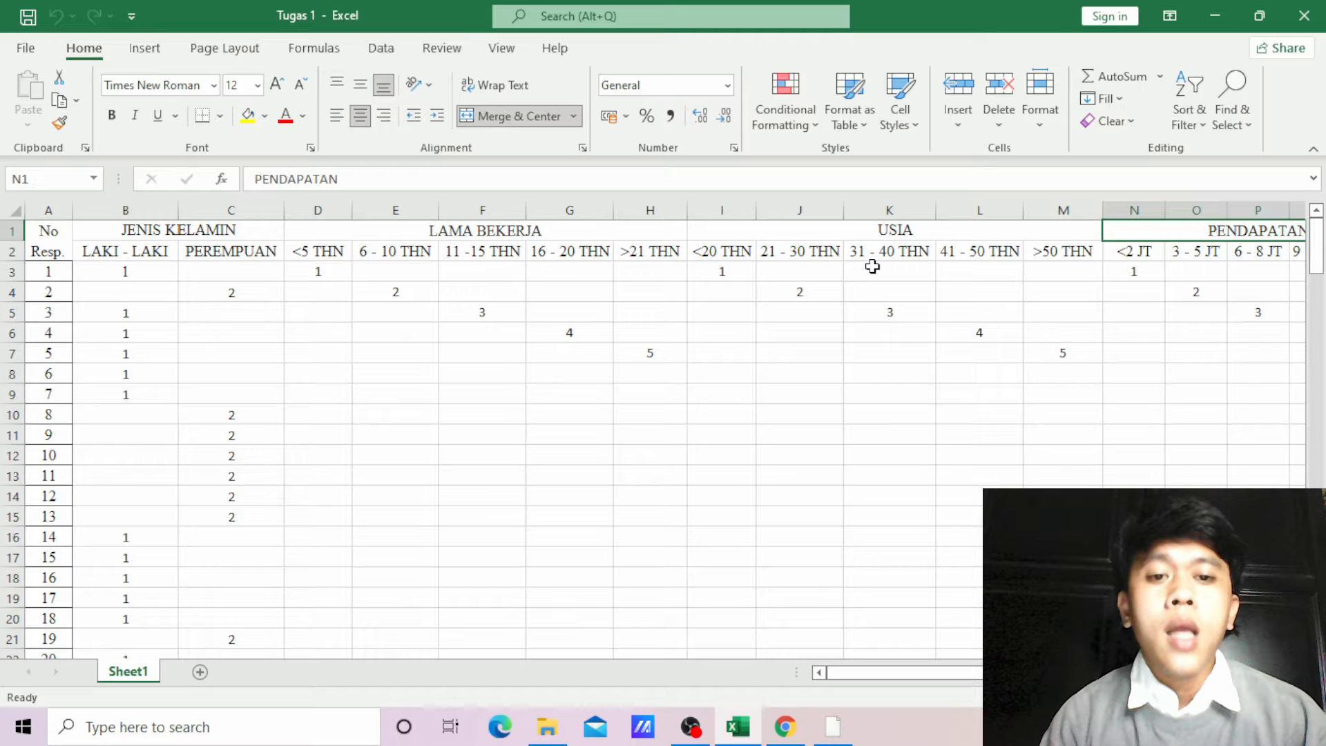
{"action": "scroll", "coordinate": [1042, 282], "scroll_direction": "right", "scroll_amount": 3}
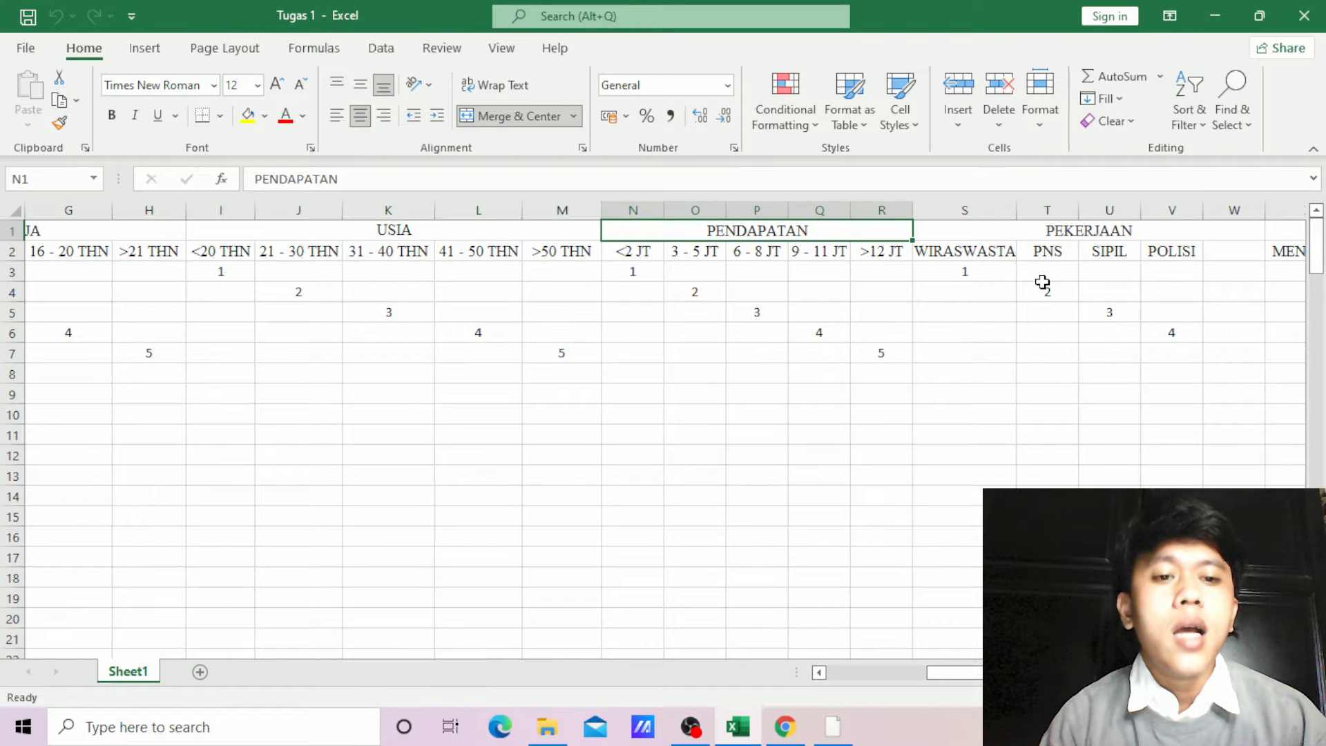
{"action": "scroll", "coordinate": [1125, 317], "scroll_direction": "right", "scroll_amount": 3}
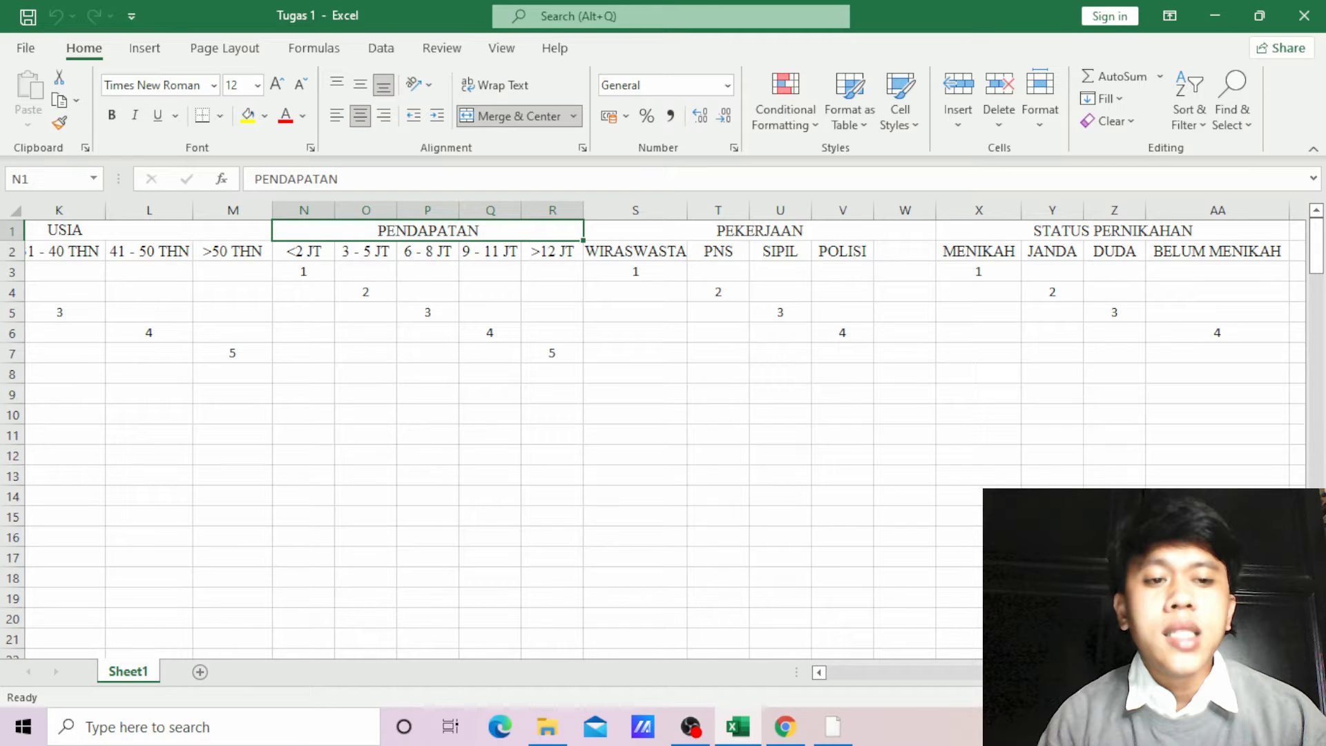
{"action": "scroll", "coordinate": [887, 295], "scroll_direction": "left", "scroll_amount": 3}
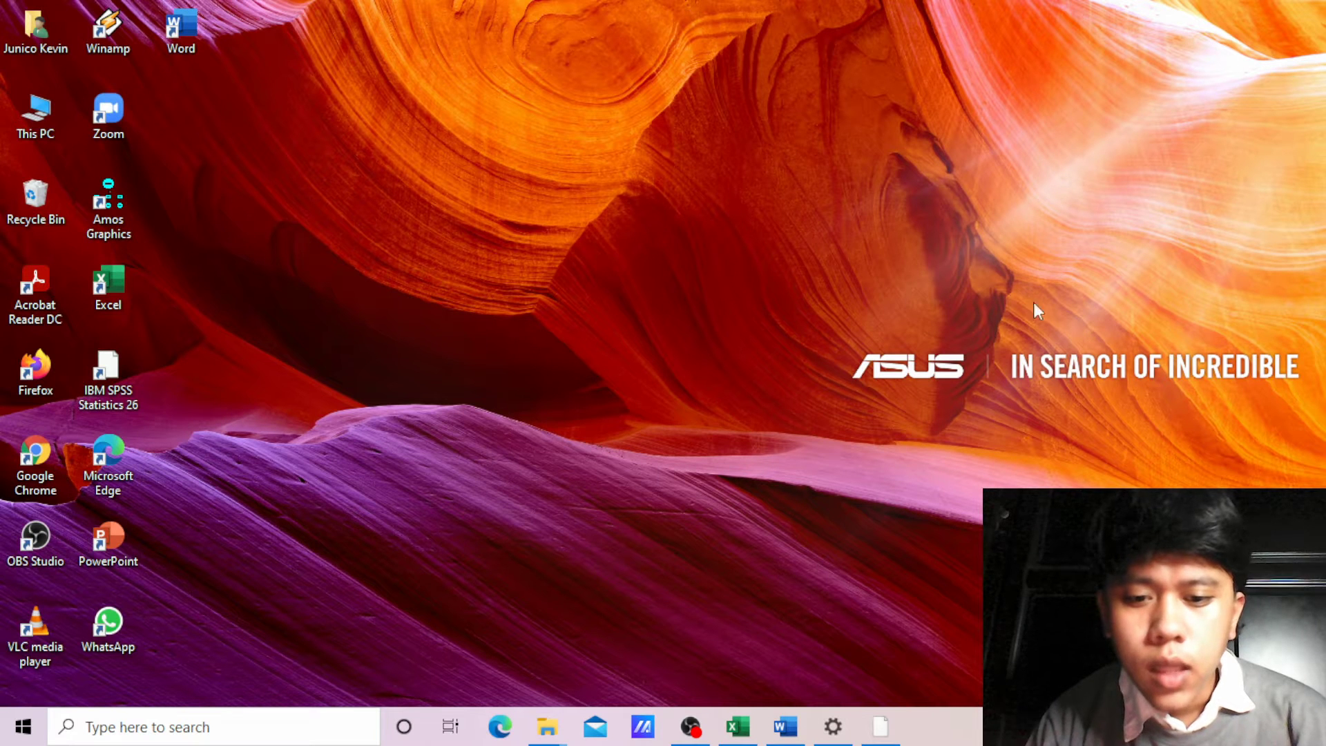
- Look over the Tugas 1 data in Excel and the descriptive statistics example document in Word, minimizing each window after viewing
{"action": "left_click", "coordinate": [738, 726]}
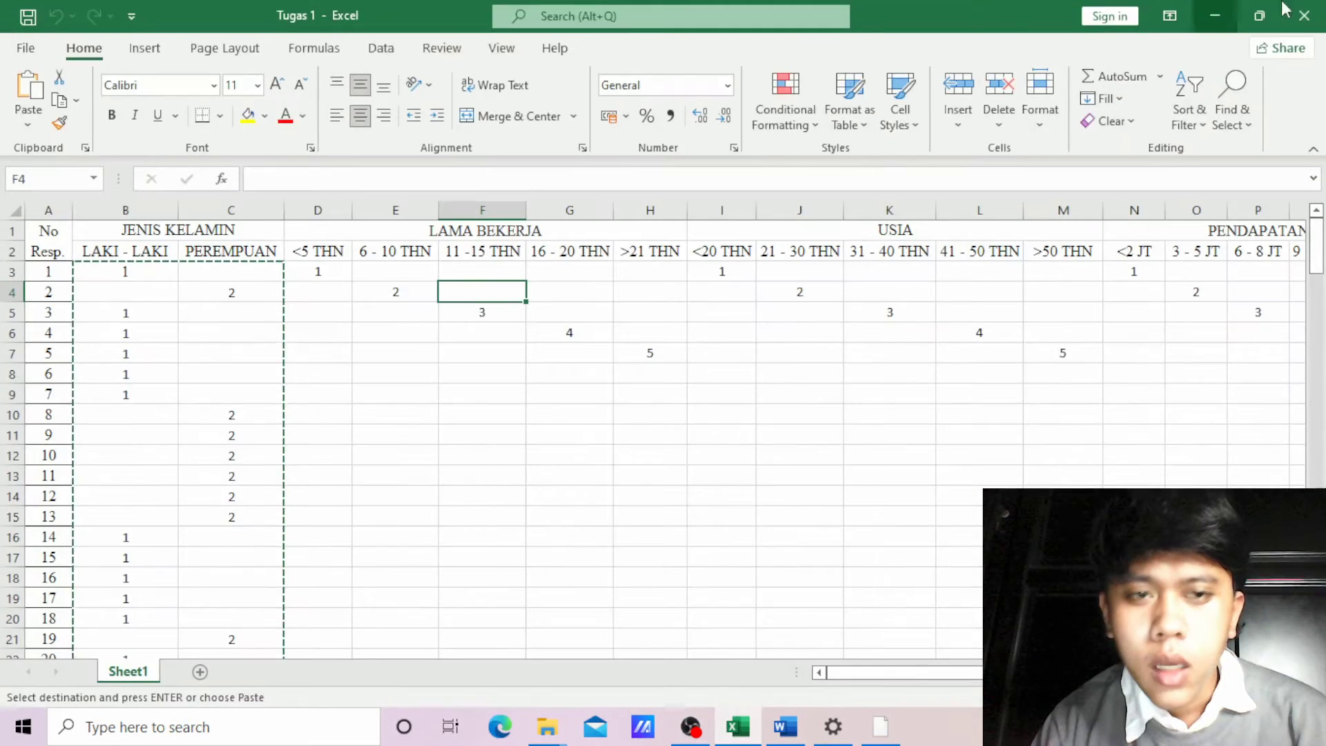
{"action": "left_click", "coordinate": [1207, 20]}
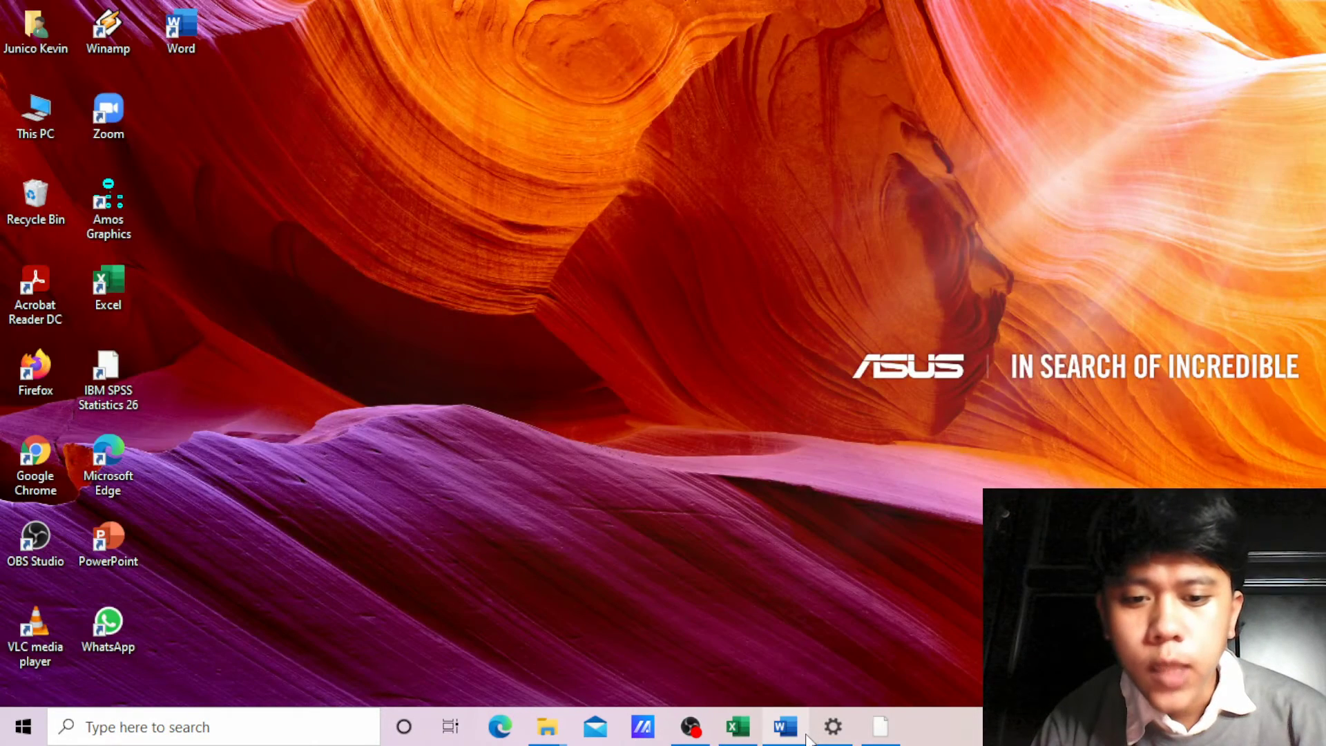
{"action": "left_click", "coordinate": [787, 726]}
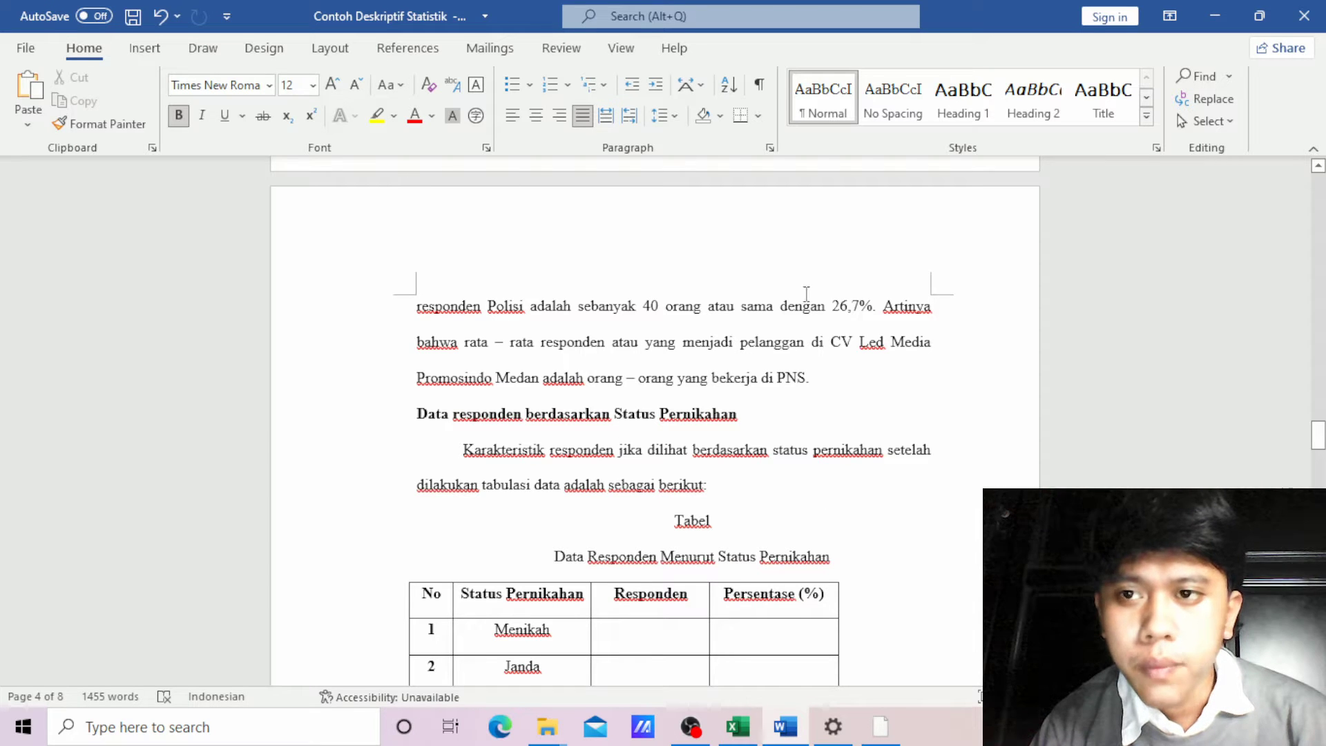
{"action": "left_click", "coordinate": [1214, 16]}
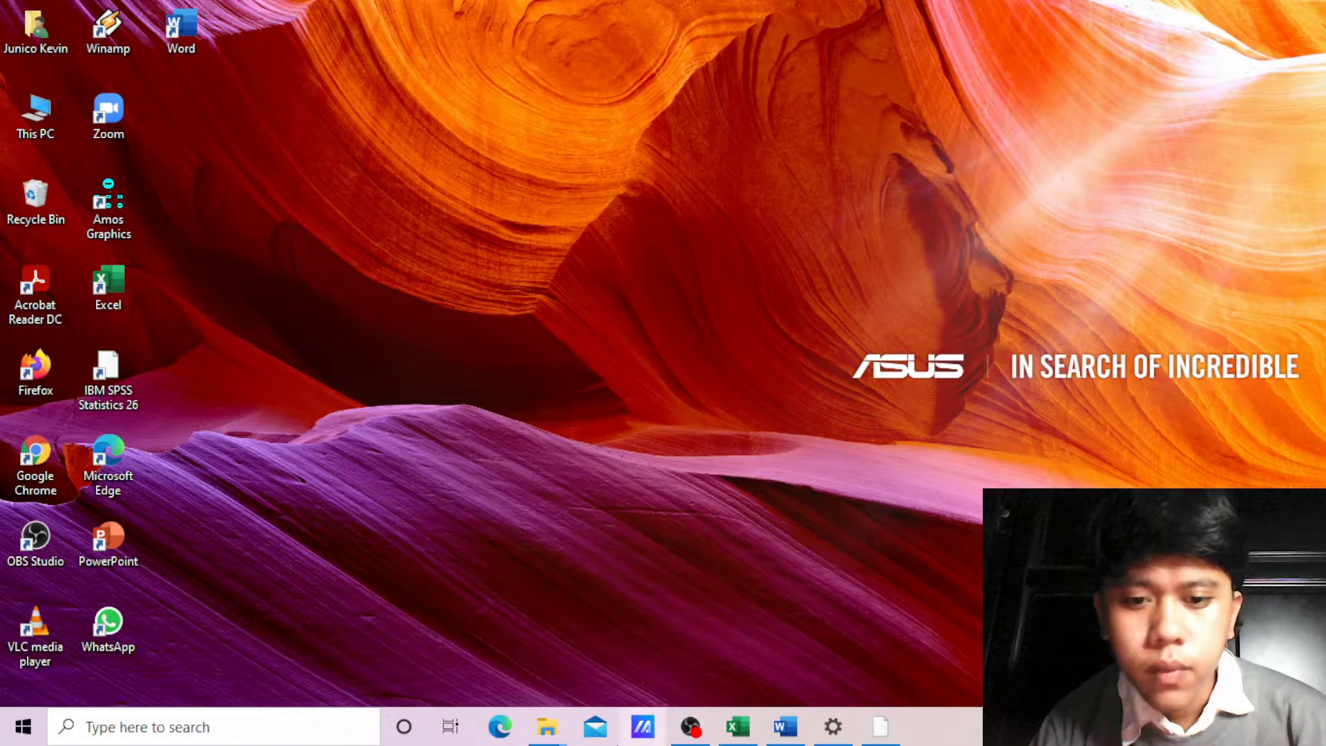
- Switch to SPSS Statistics, show the Variable View, and check the category headings in the Tugas 1 Excel workbook
{"action": "left_click", "coordinate": [879, 727]}
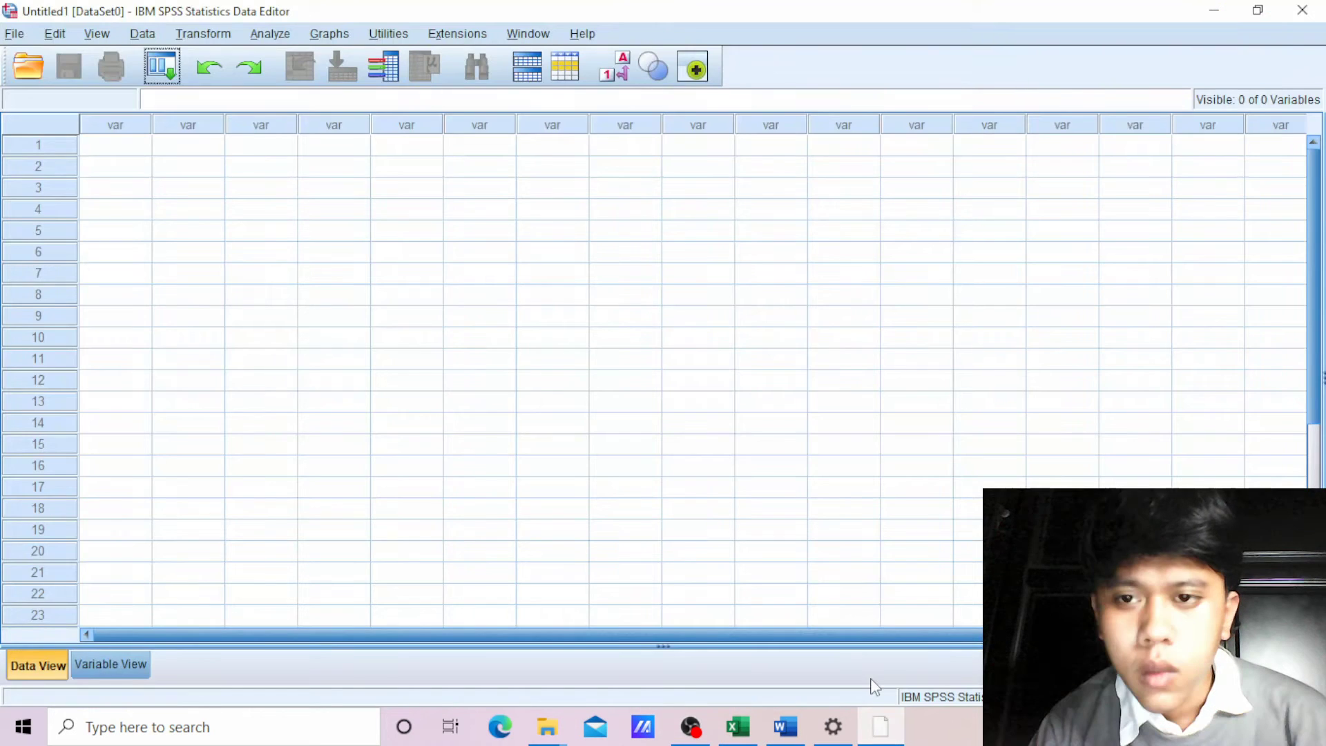
{"action": "left_click", "coordinate": [123, 669]}
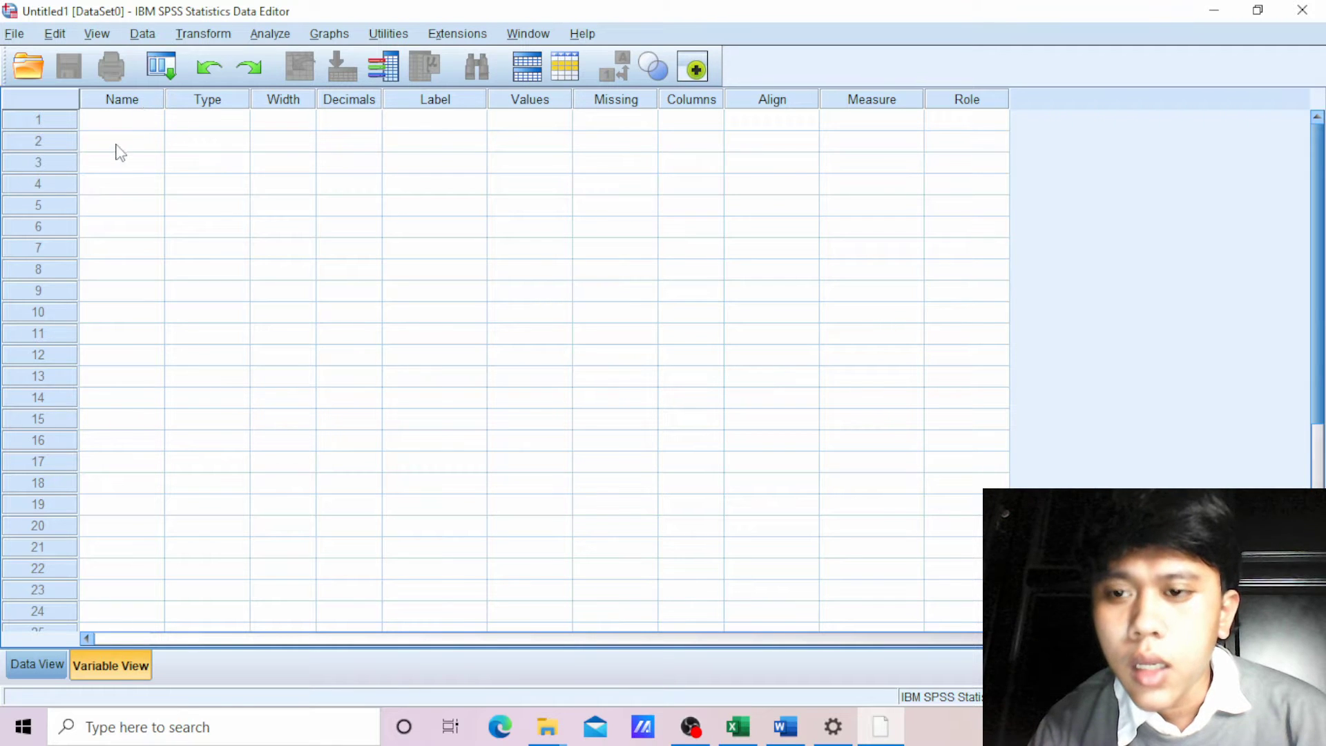
{"action": "left_click", "coordinate": [738, 726]}
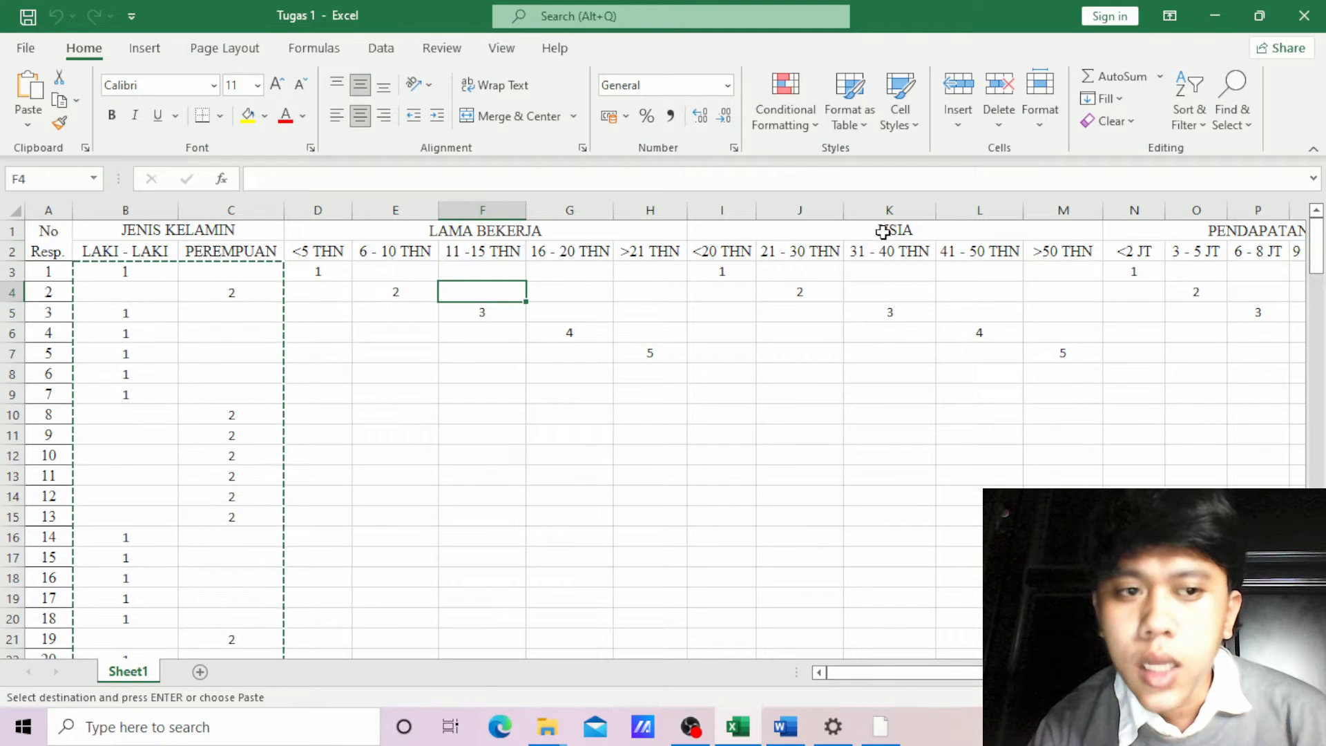
{"action": "left_click_drag", "start_coordinate": [866, 686], "coordinate": [1042, 685]}
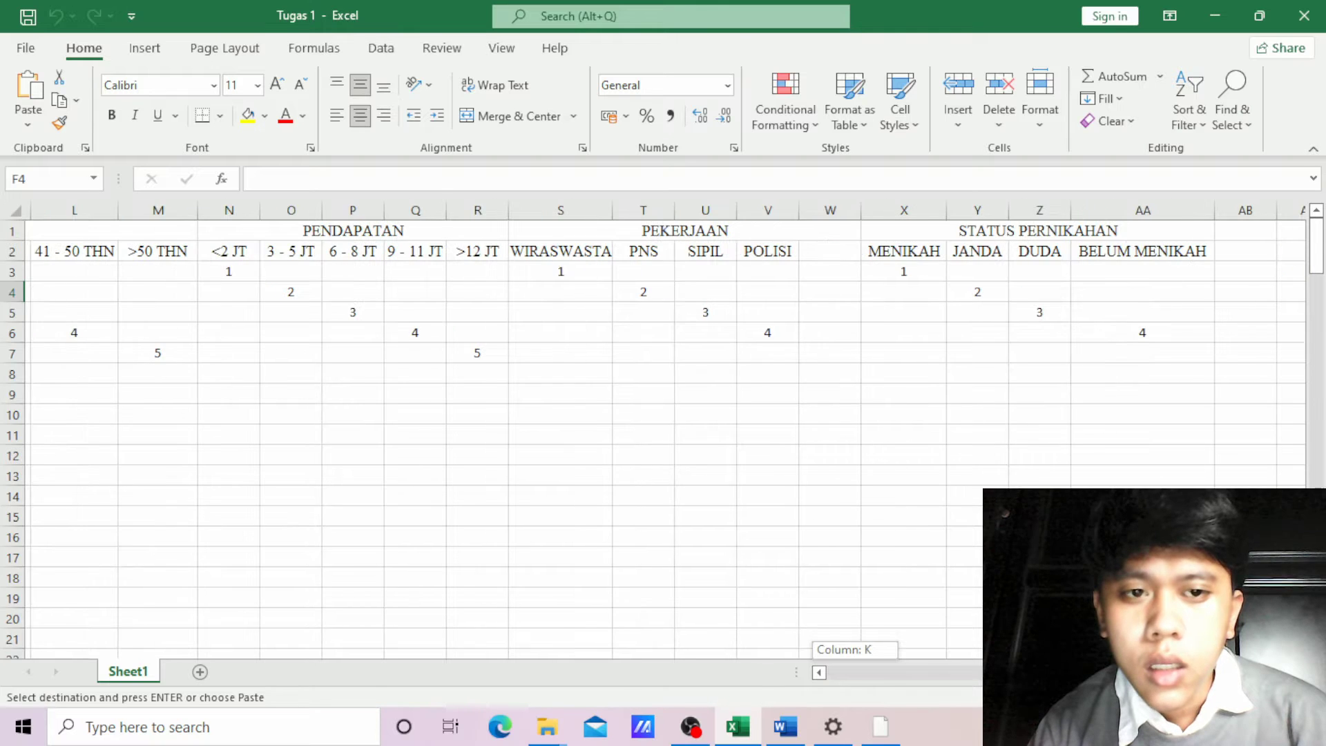
- Return to SPSS and name the first variable Jenis_Kelamin in the Variable View
{"action": "left_click", "coordinate": [880, 727]}
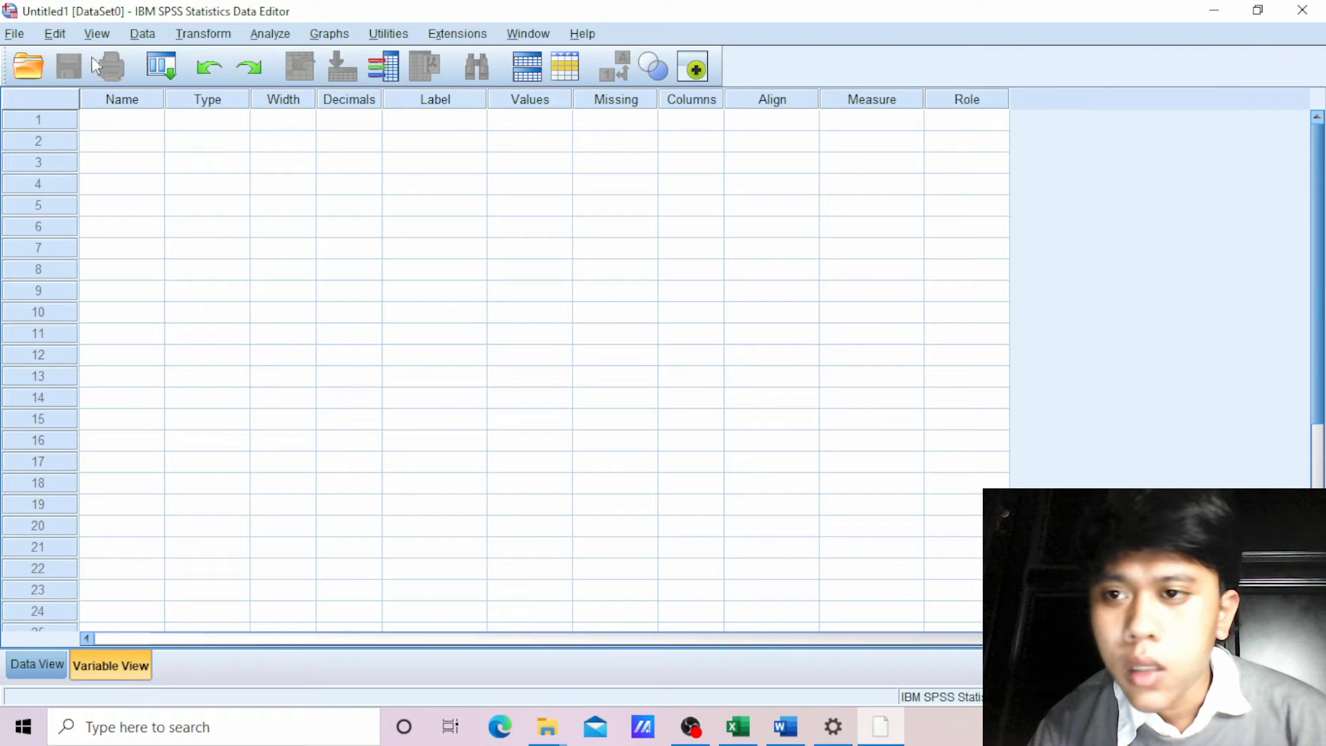
{"action": "left_click", "coordinate": [131, 122]}
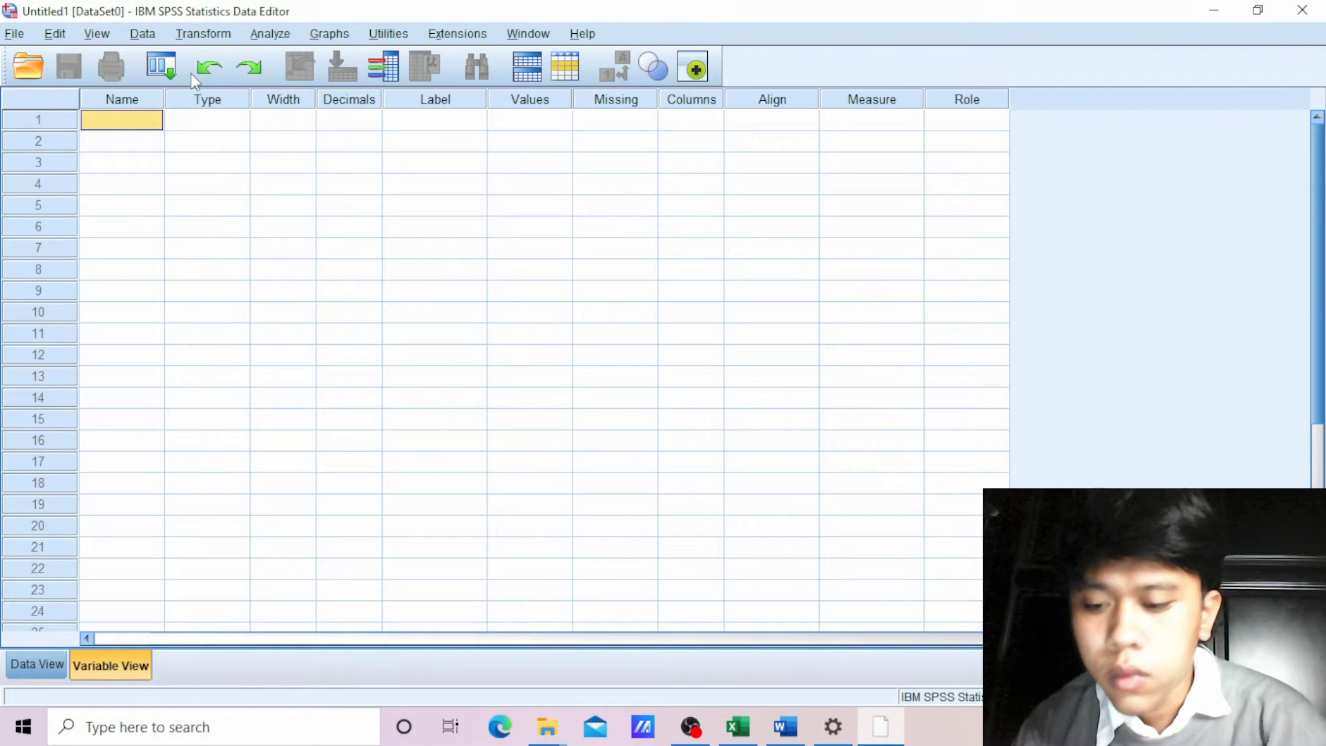
{"action": "type", "text": "Je"}
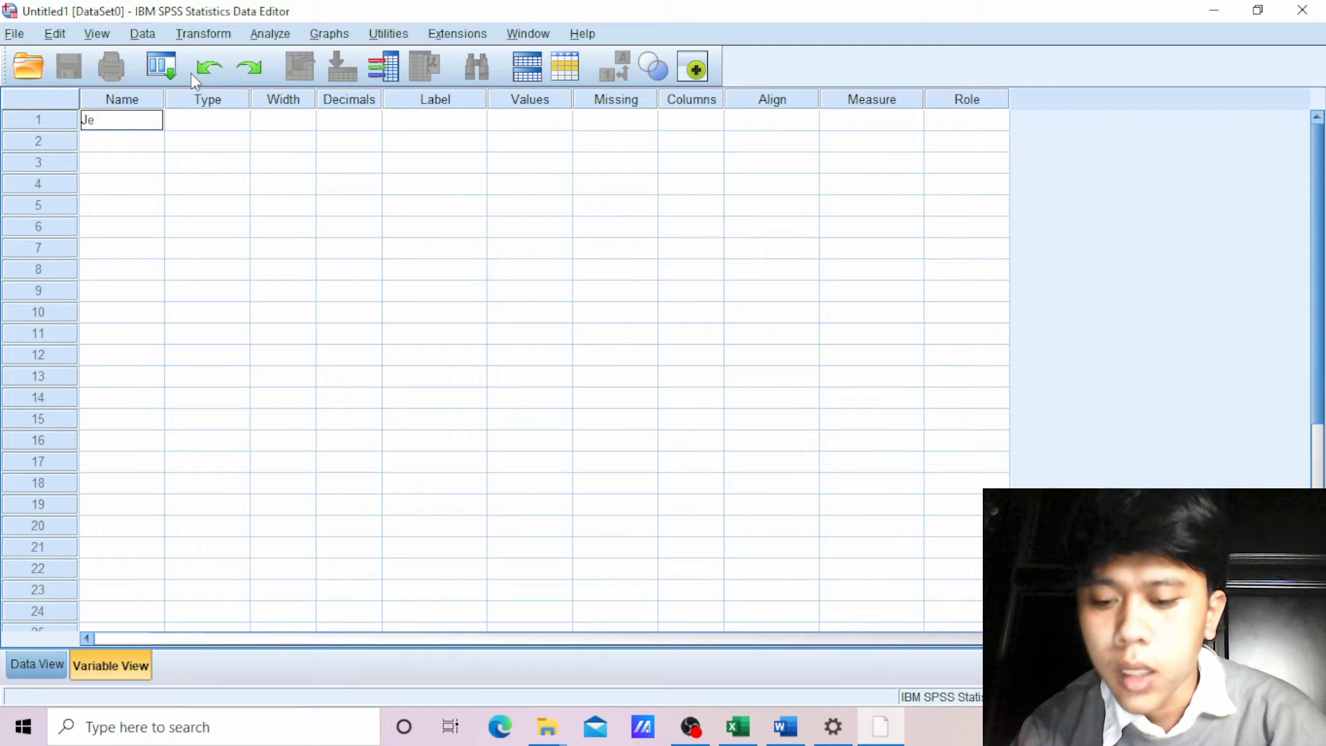
{"action": "type", "text": "nis"}
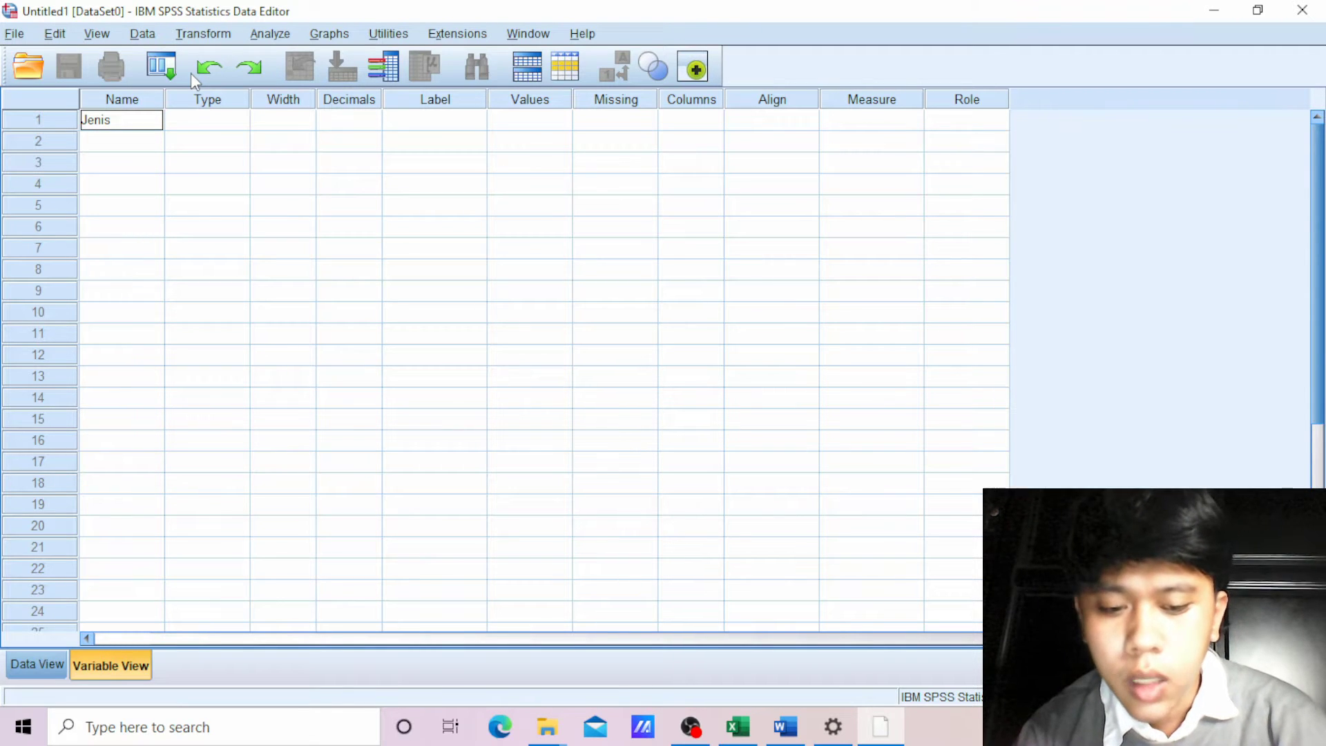
{"action": "type", "text": "_"}
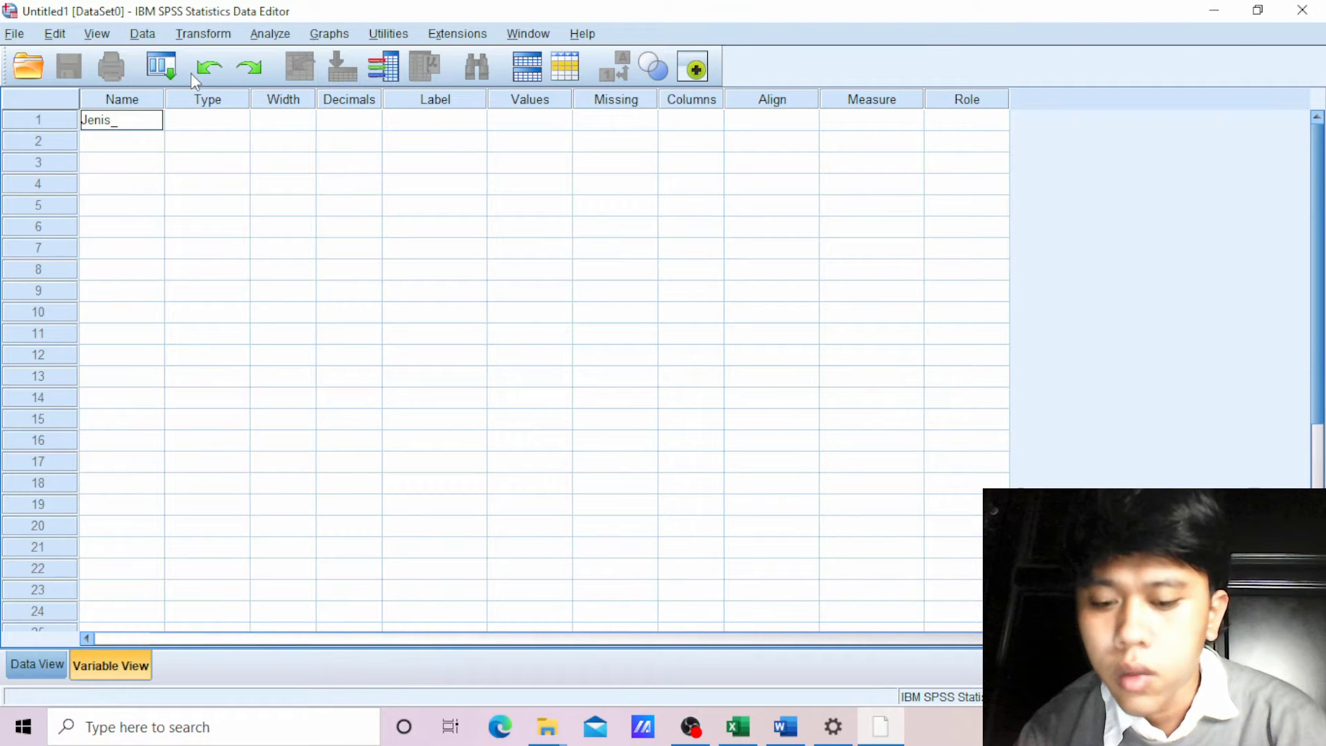
{"action": "type", "text": "Kelamin"}
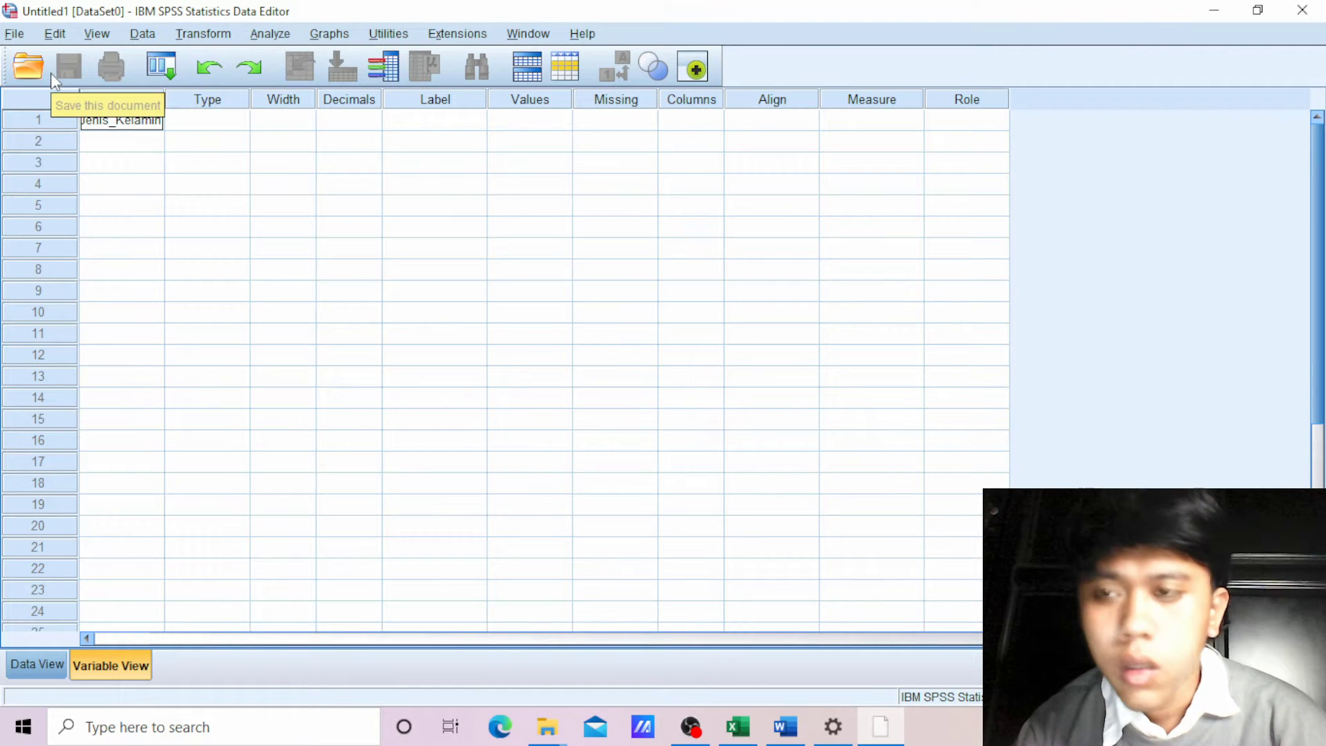
{"action": "key", "text": "Return"}
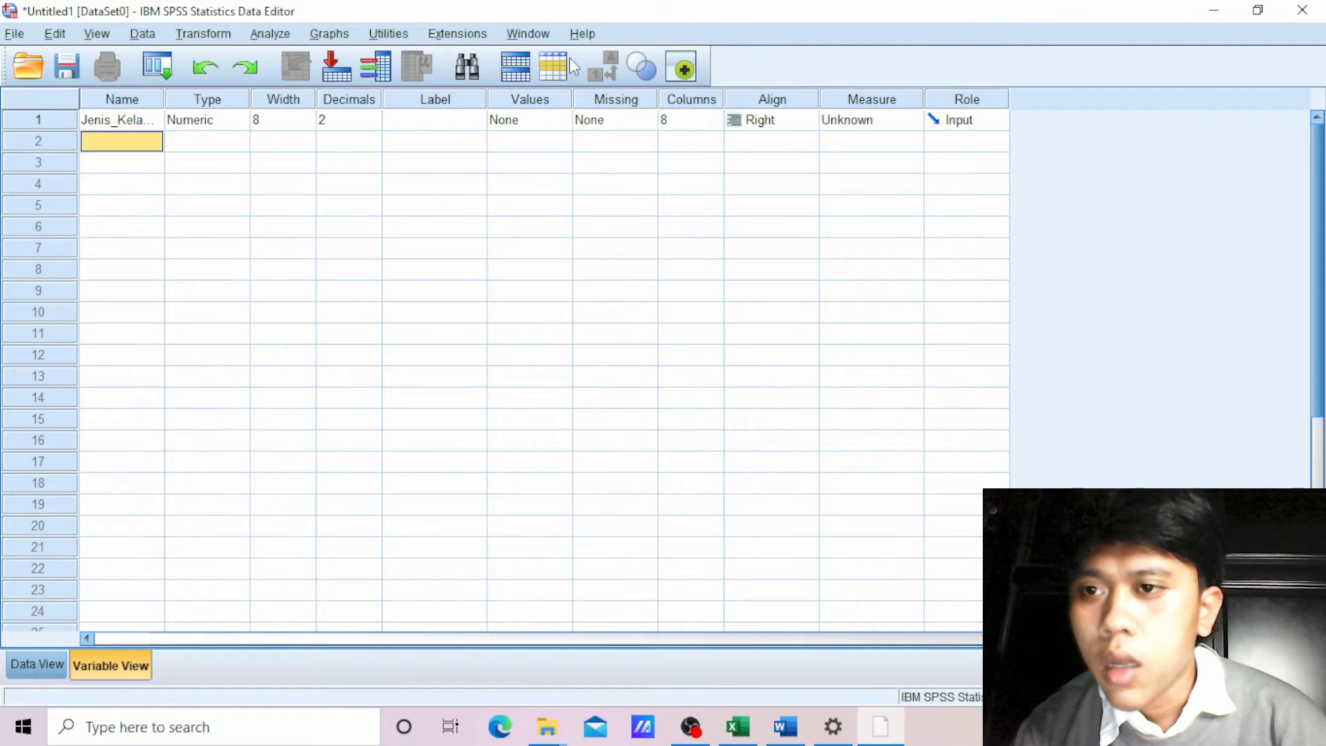
- Check the next category heading in the Excel workbook and add Lama_Bekerja as the second variable in SPSS
{"action": "left_click", "coordinate": [882, 731]}
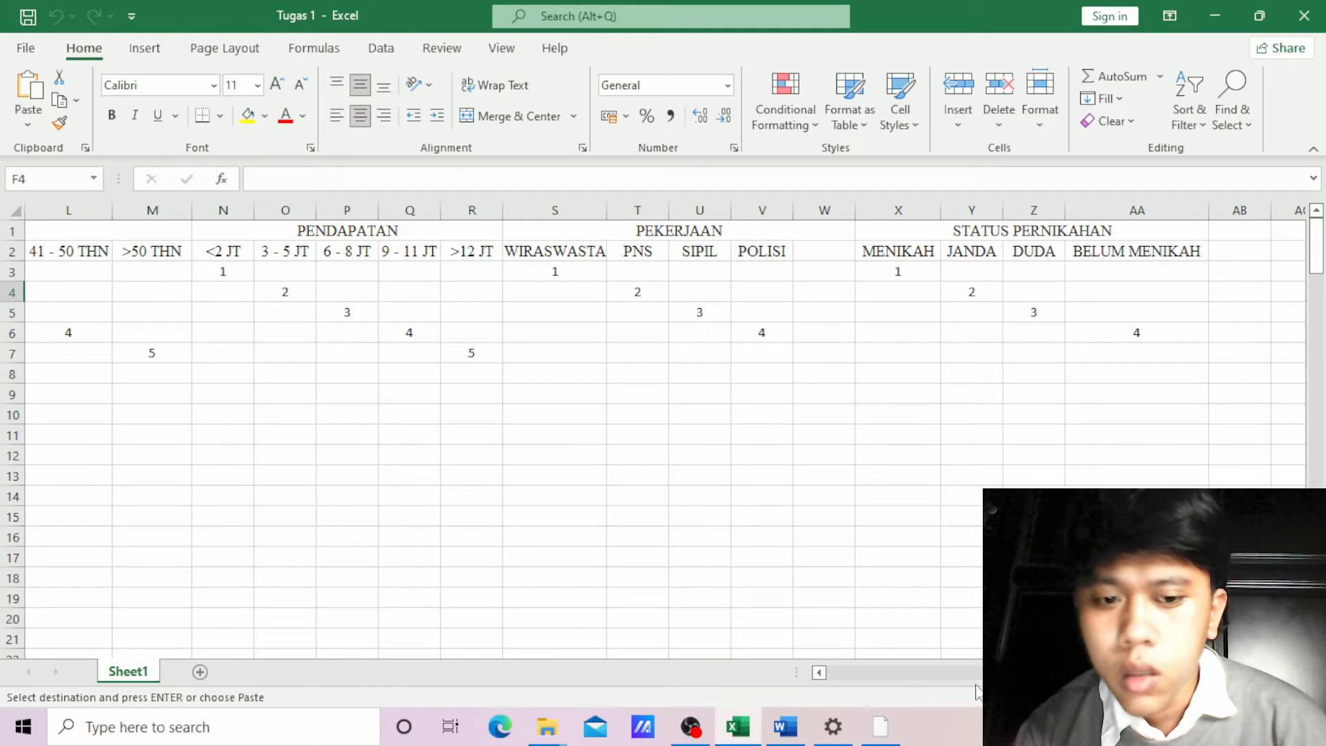
{"action": "left_click_drag", "start_coordinate": [998, 673], "coordinate": [835, 678]}
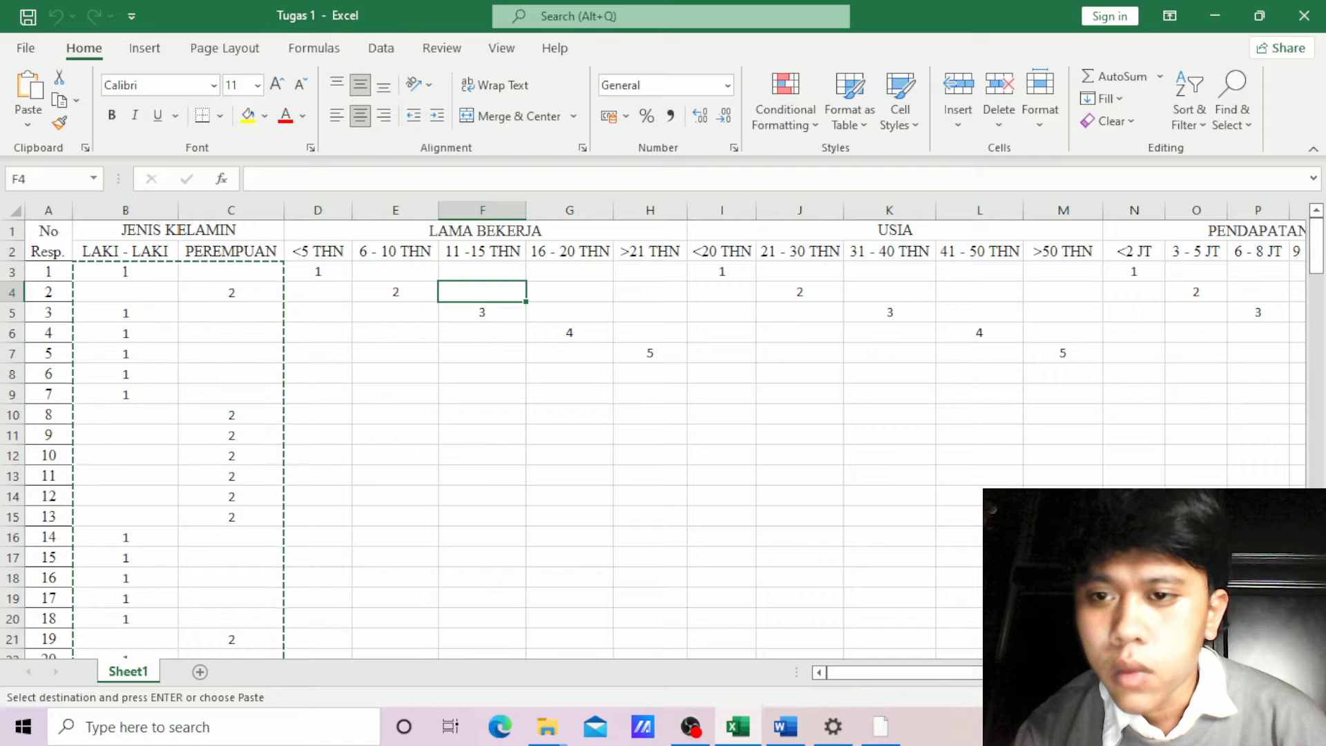
{"action": "left_click", "coordinate": [881, 725]}
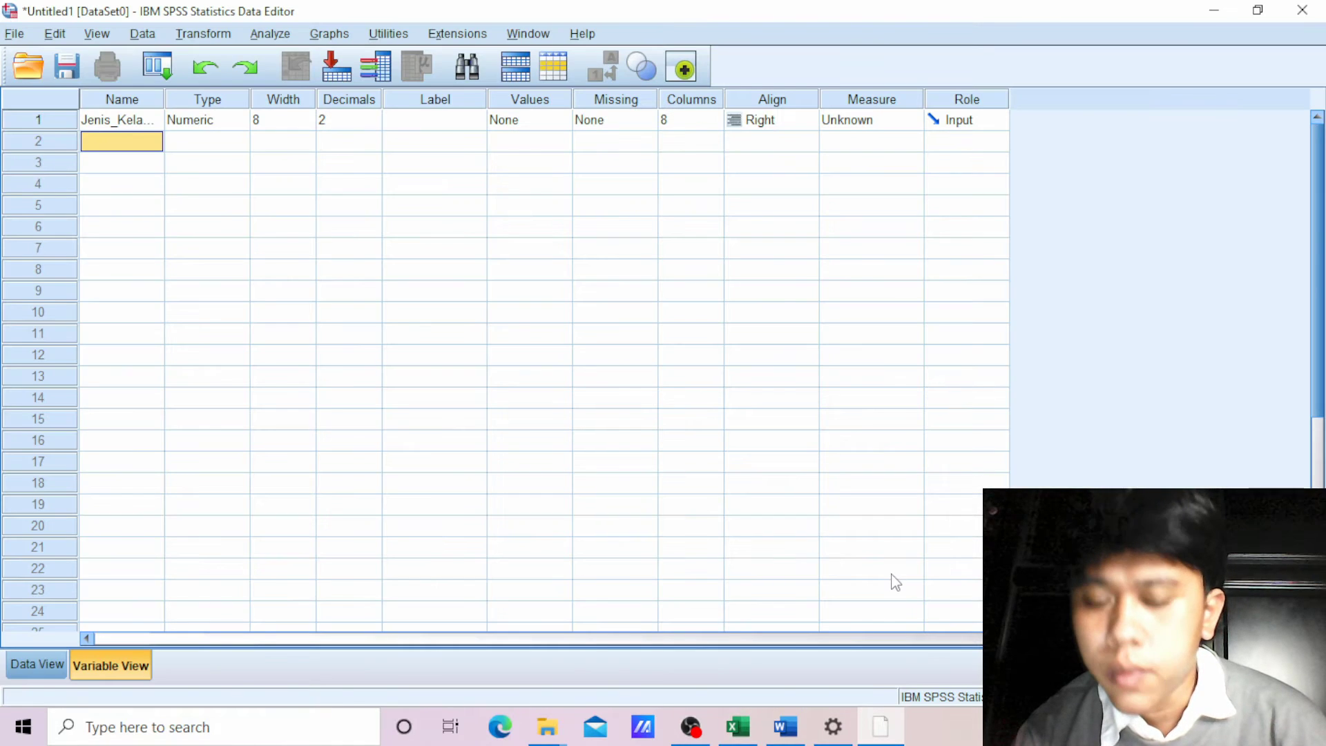
{"action": "type", "text": "Lama"}
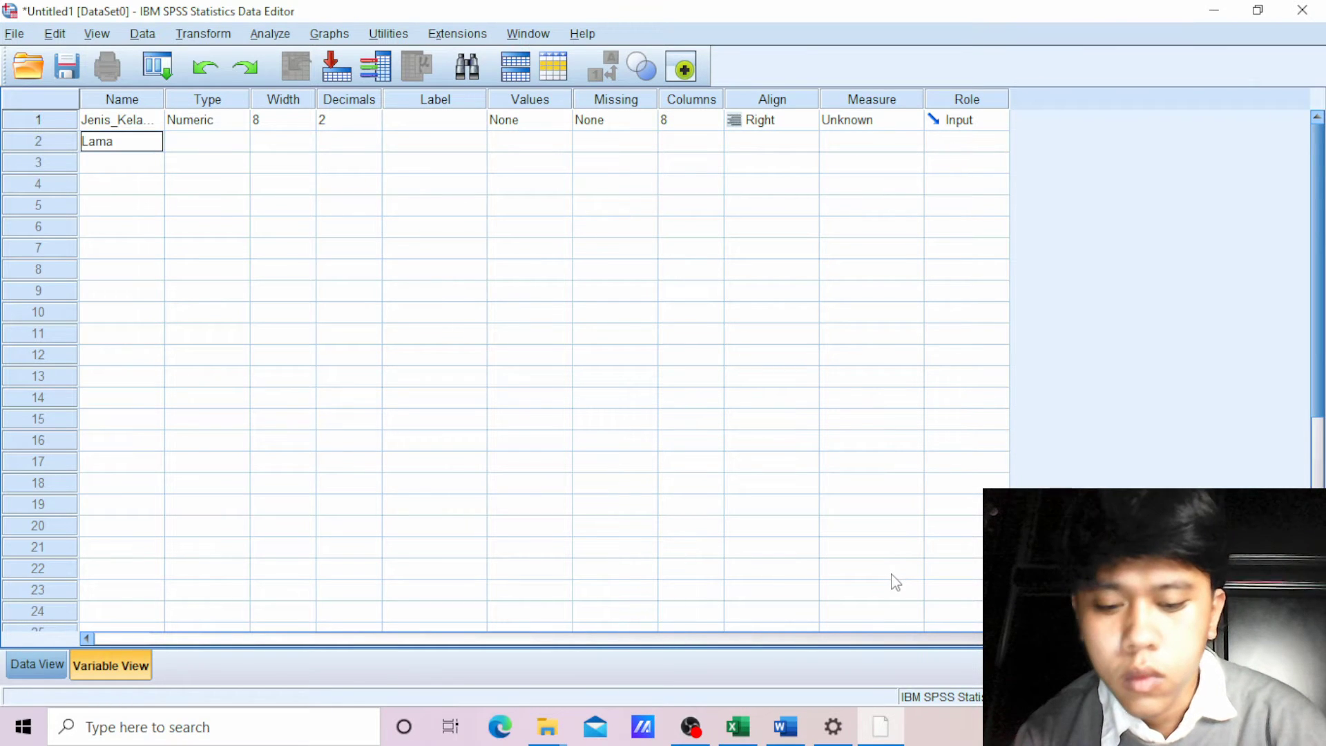
{"action": "type", "text": "_Bekerja"}
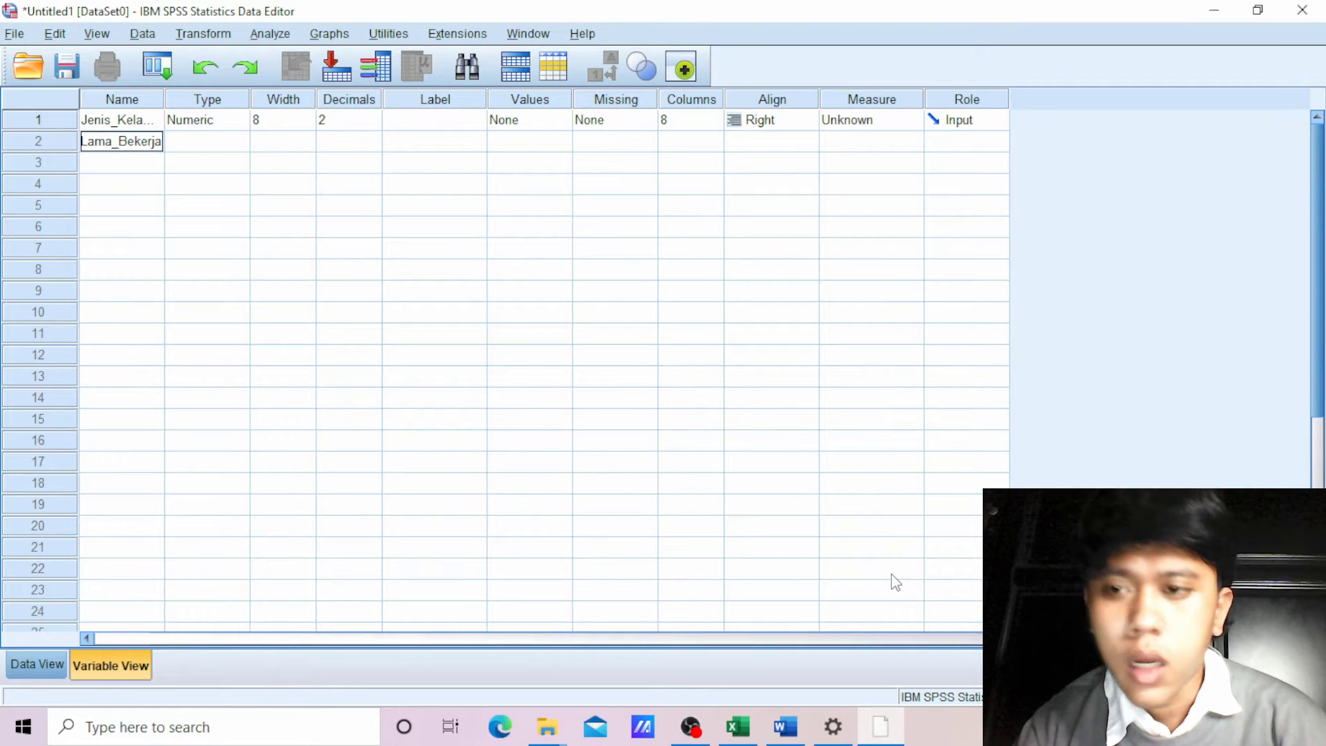
{"action": "key", "text": "Return"}
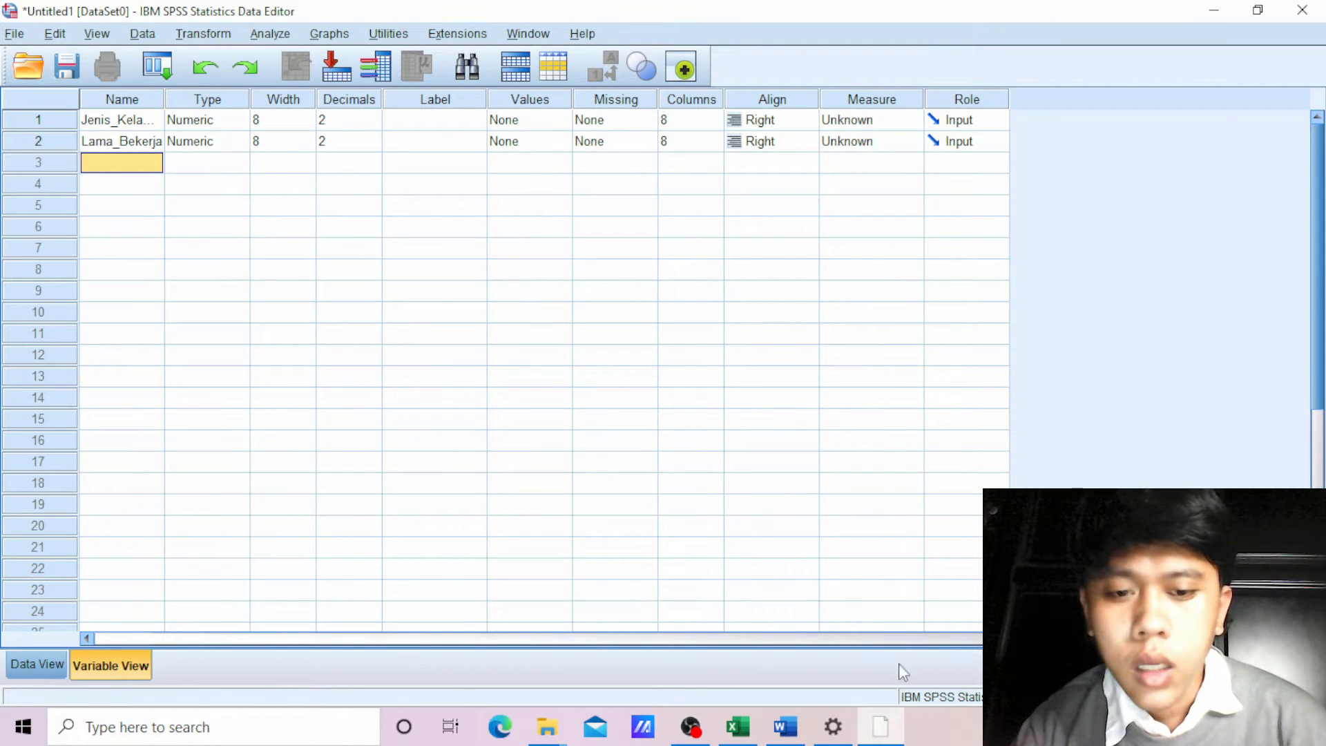
- Consult the Excel headings again and add Usia as the third variable in SPSS
{"action": "left_click", "coordinate": [883, 729]}
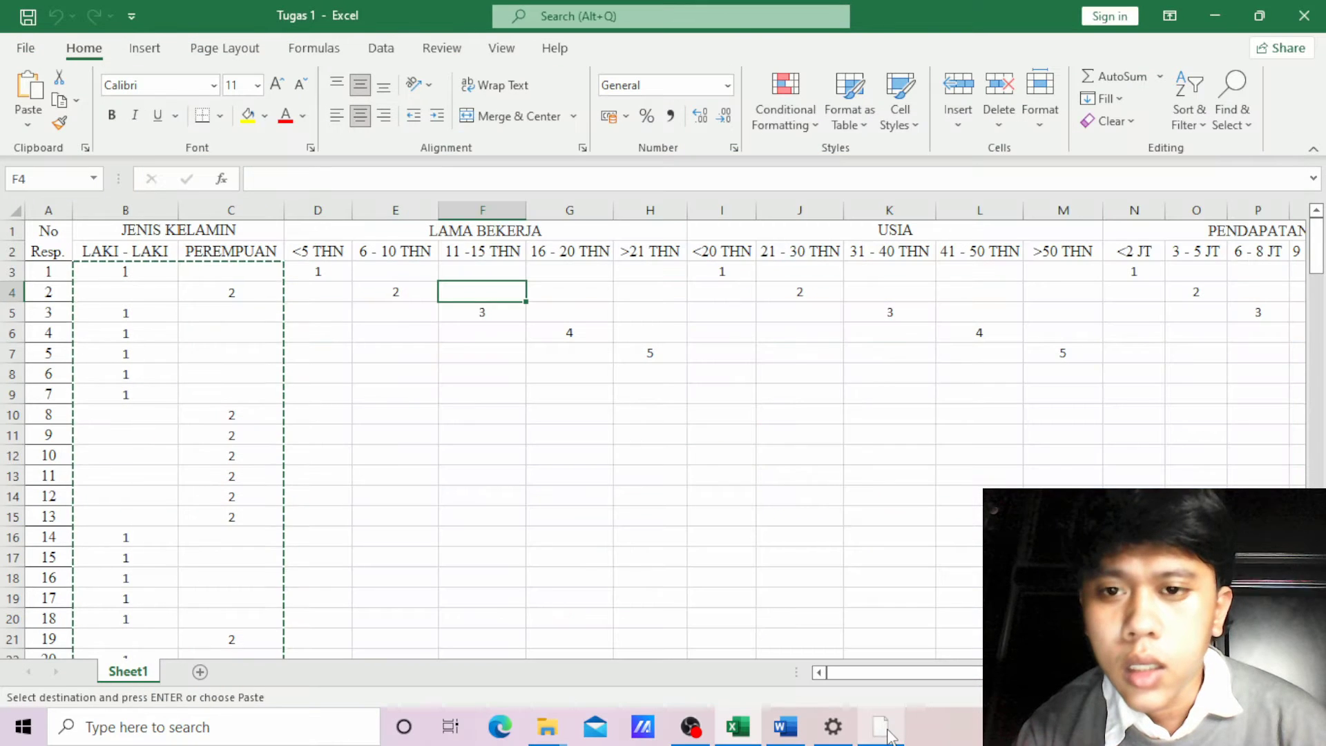
{"action": "left_click", "coordinate": [885, 731]}
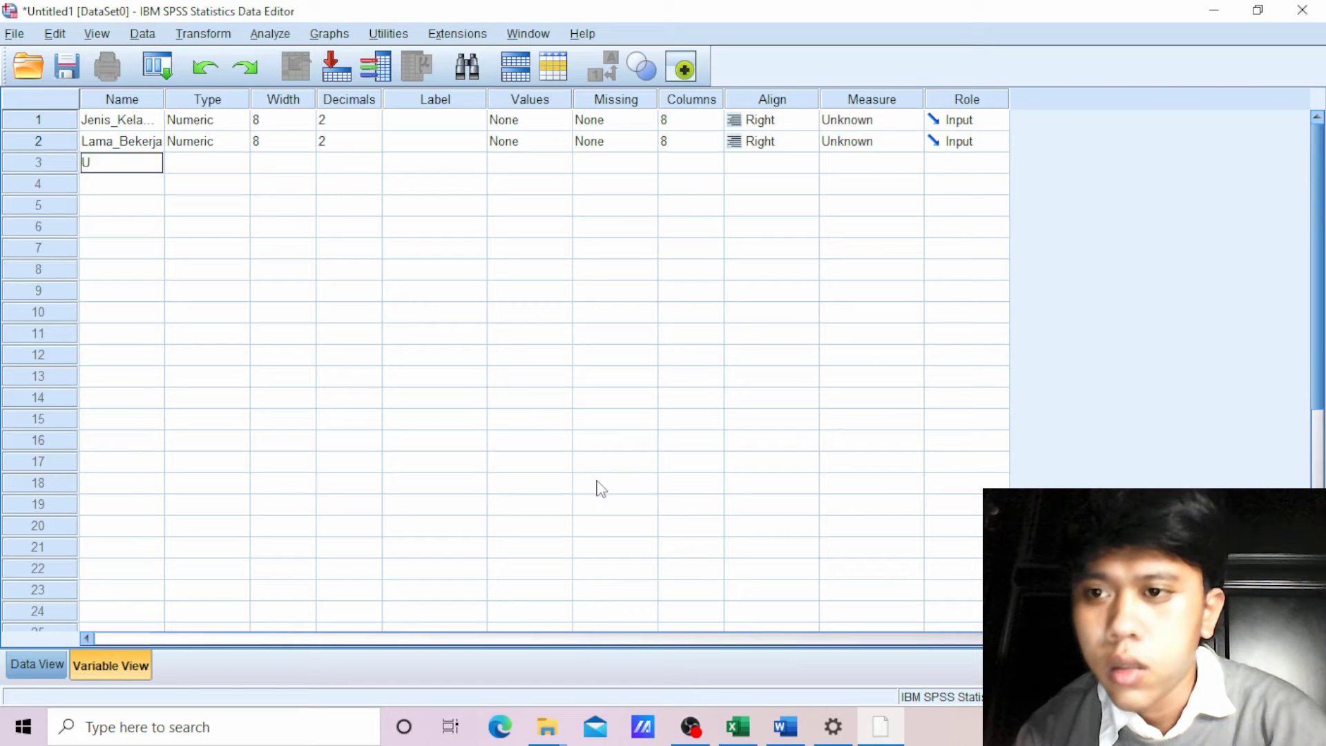
{"action": "type", "text": "Usia"}
{"action": "key", "text": "Return"}
- Add a fourth variable named Pendapatan below Usia
{"action": "type", "text": "P"}
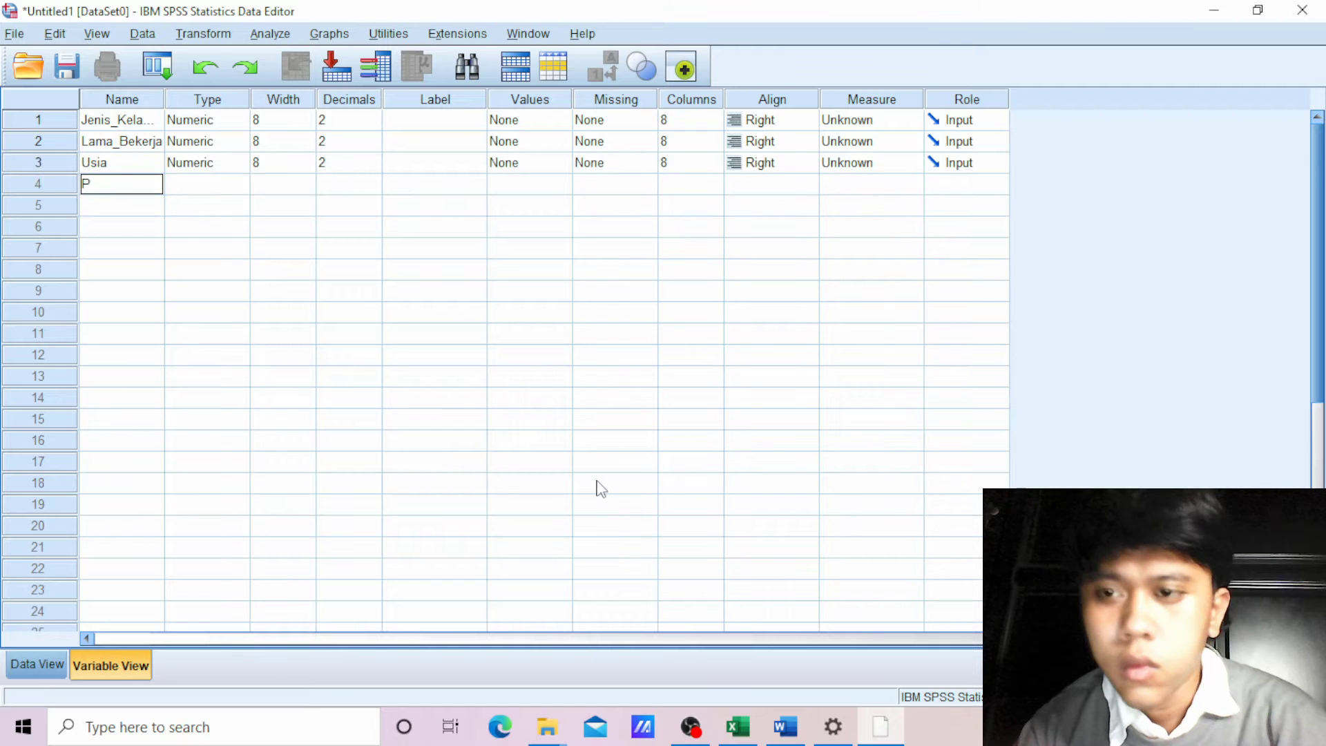
{"action": "type", "text": "endapat"}
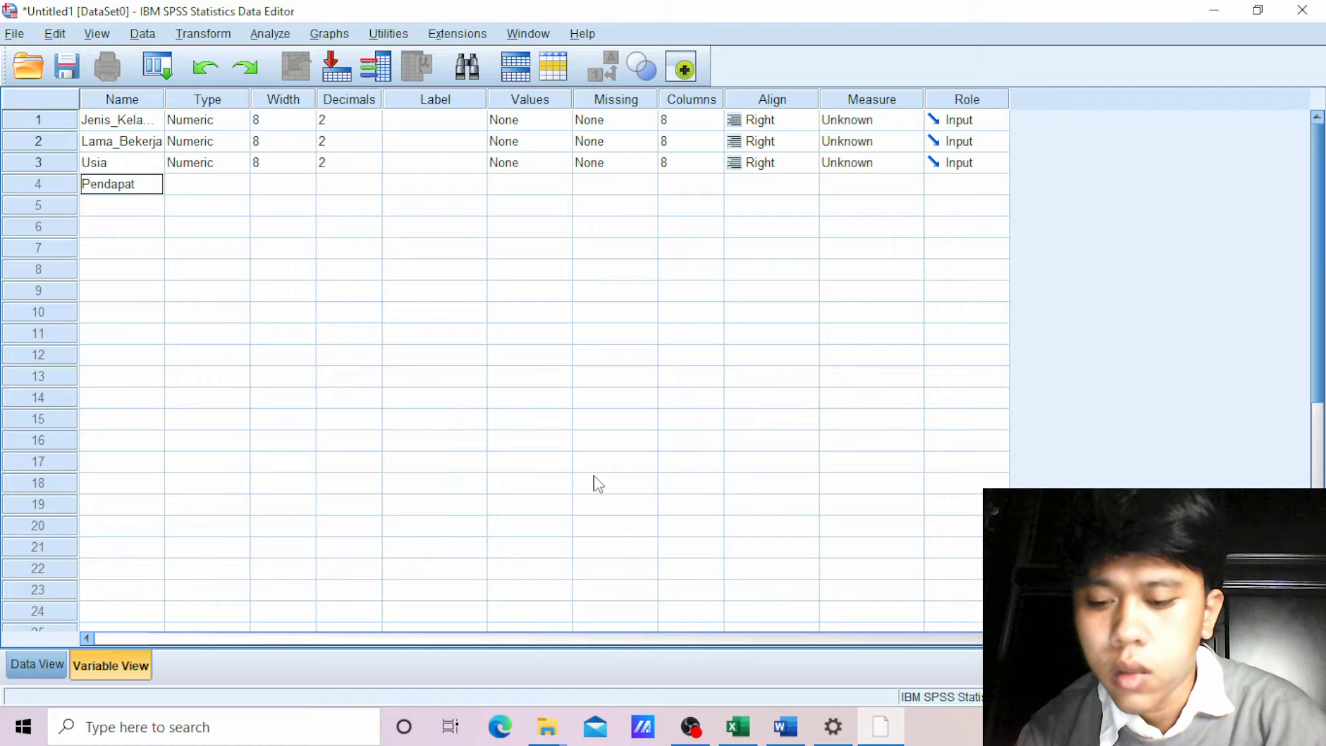
{"action": "type", "text": "an"}
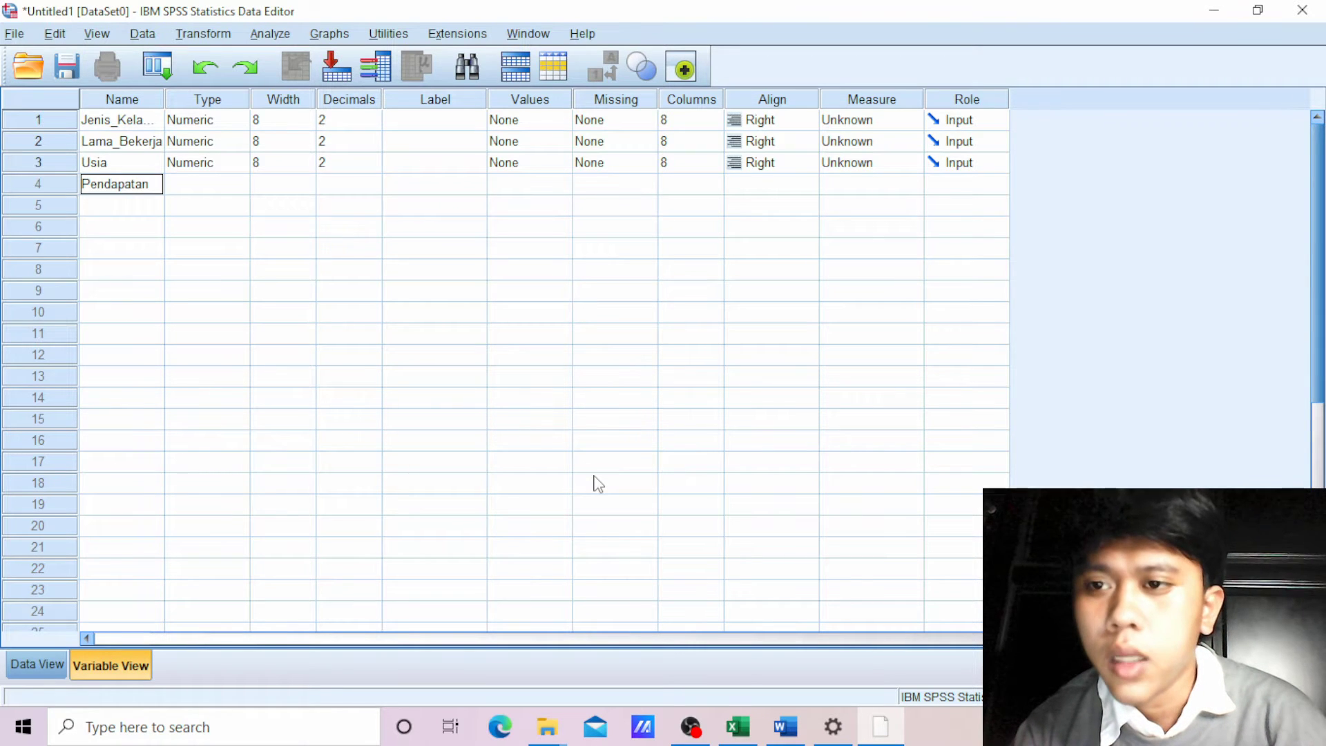
{"action": "key", "text": "Return"}
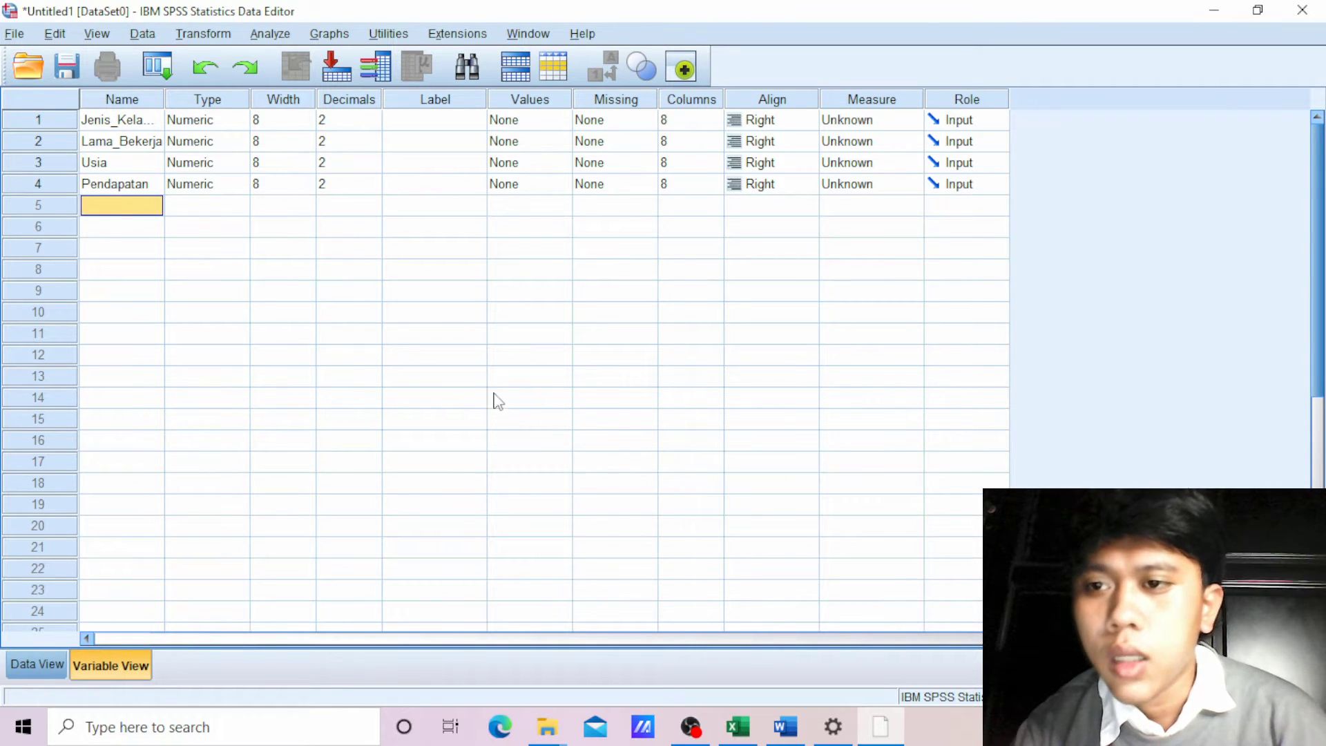
- Add Pekerjaan and Status_Pernikahan as the fifth and sixth variables below Pendapatan
{"action": "type", "text": "Pekerjaan"}
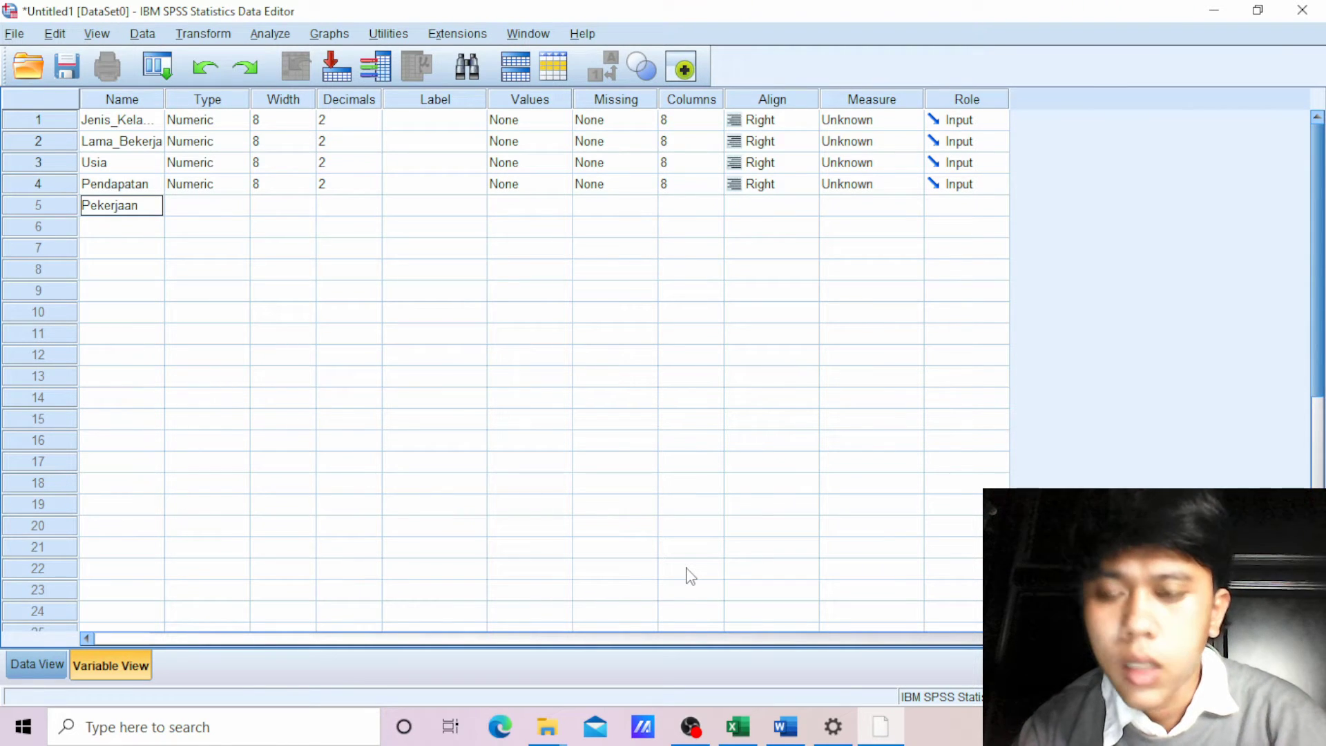
{"action": "key", "text": "Return"}
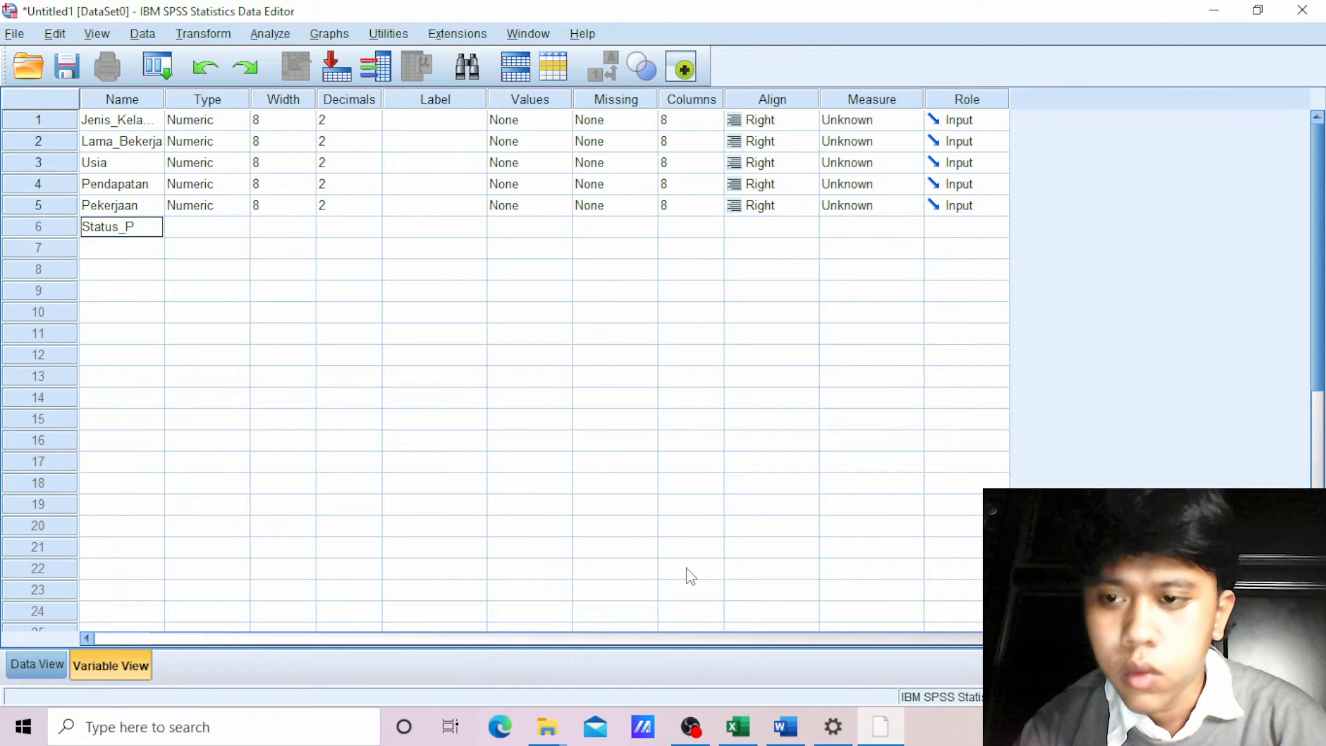
{"action": "type", "text": "Status_Pern"}
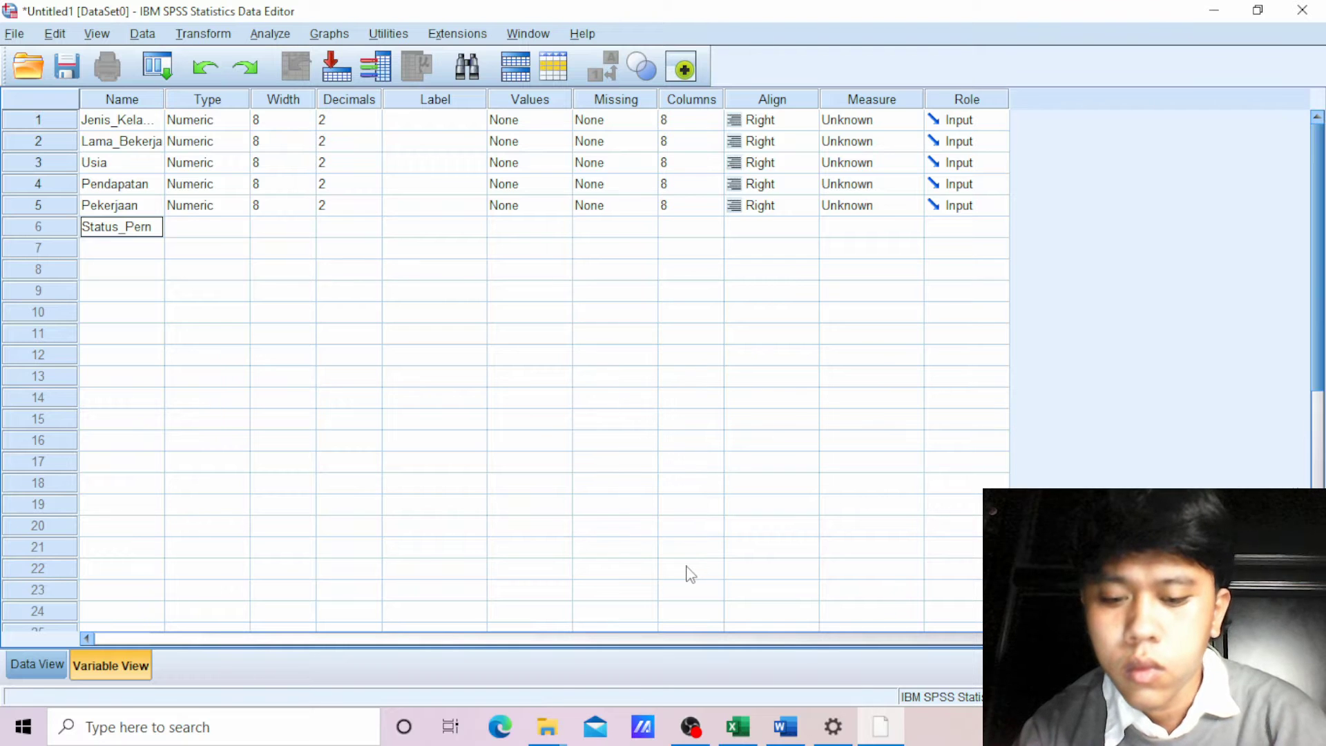
{"action": "type", "text": "ikahan"}
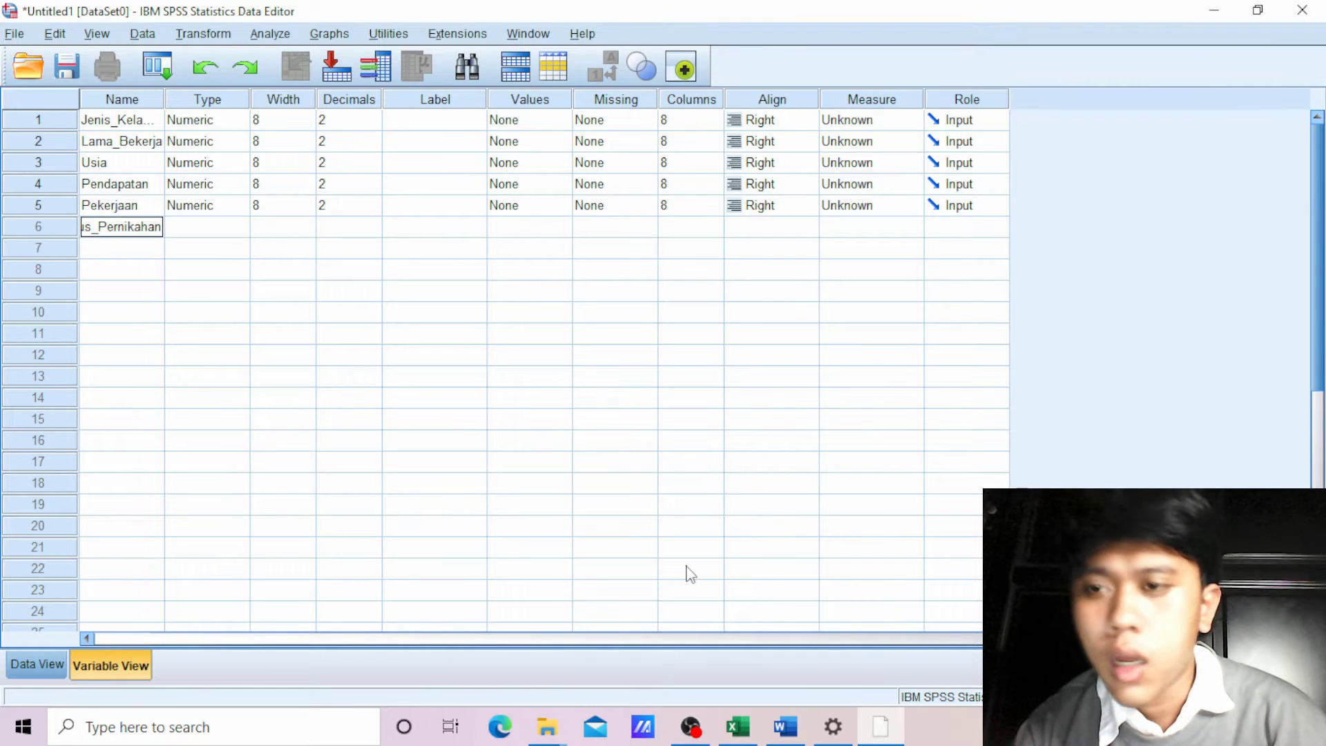
{"action": "key", "text": "Return"}
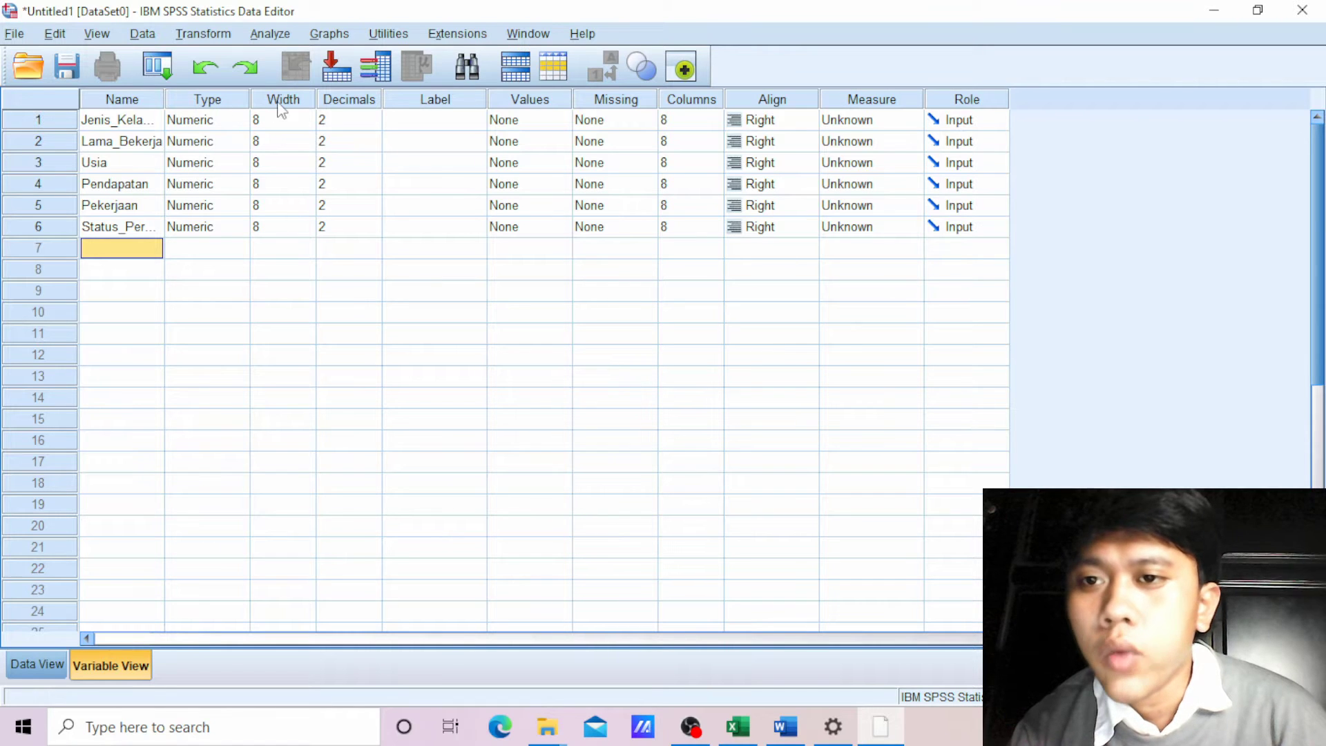
- Set the decimals to 0 for all six variables, from Jenis_Kelamin through Status_Pernikahan
{"action": "left_click", "coordinate": [350, 119]}
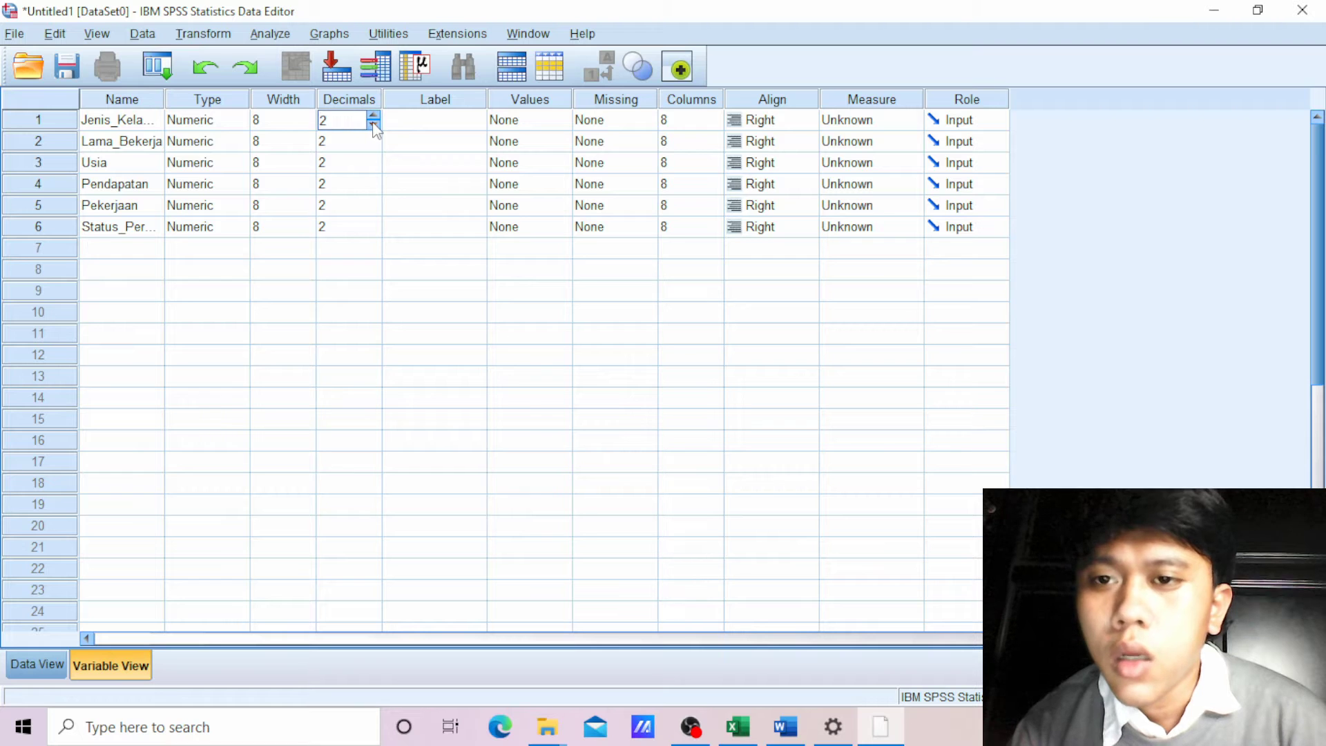
{"action": "left_click", "coordinate": [373, 124]}
{"action": "left_click", "coordinate": [371, 138]}
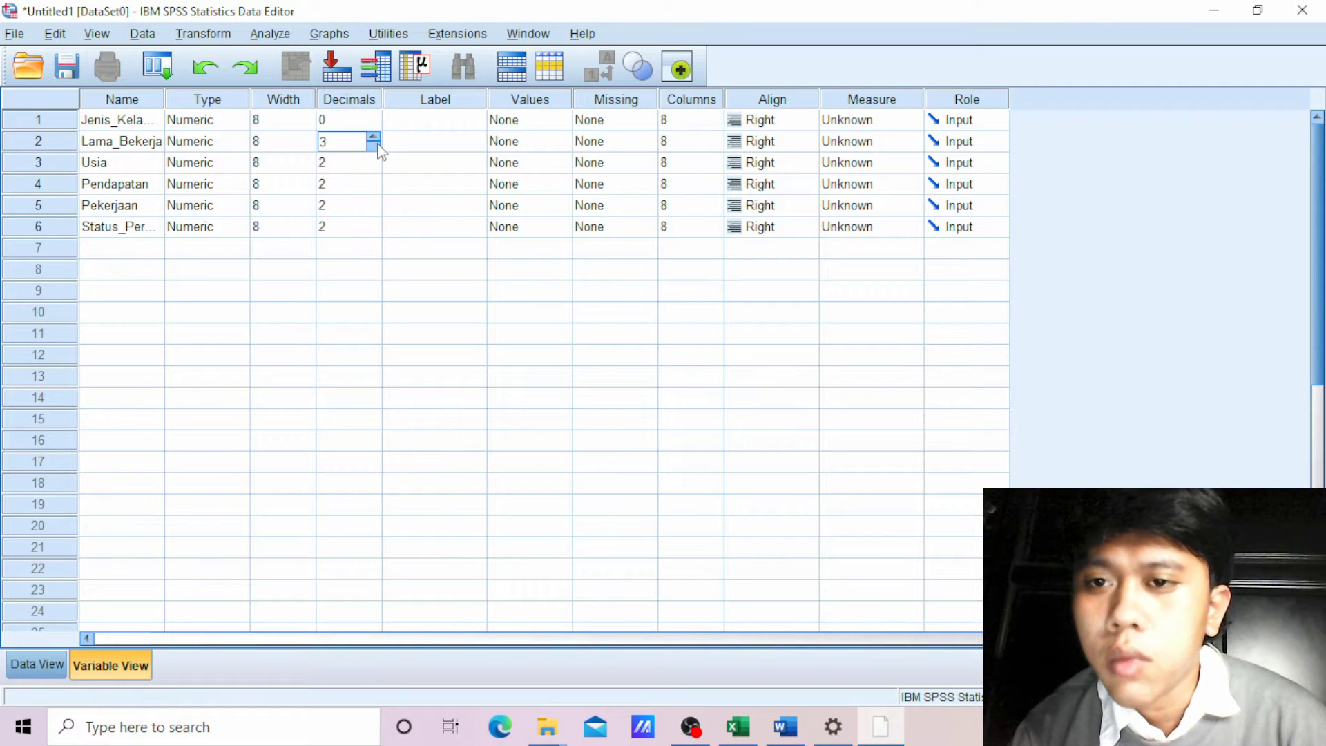
{"action": "left_click", "coordinate": [374, 146]}
{"action": "left_click", "coordinate": [370, 165]}
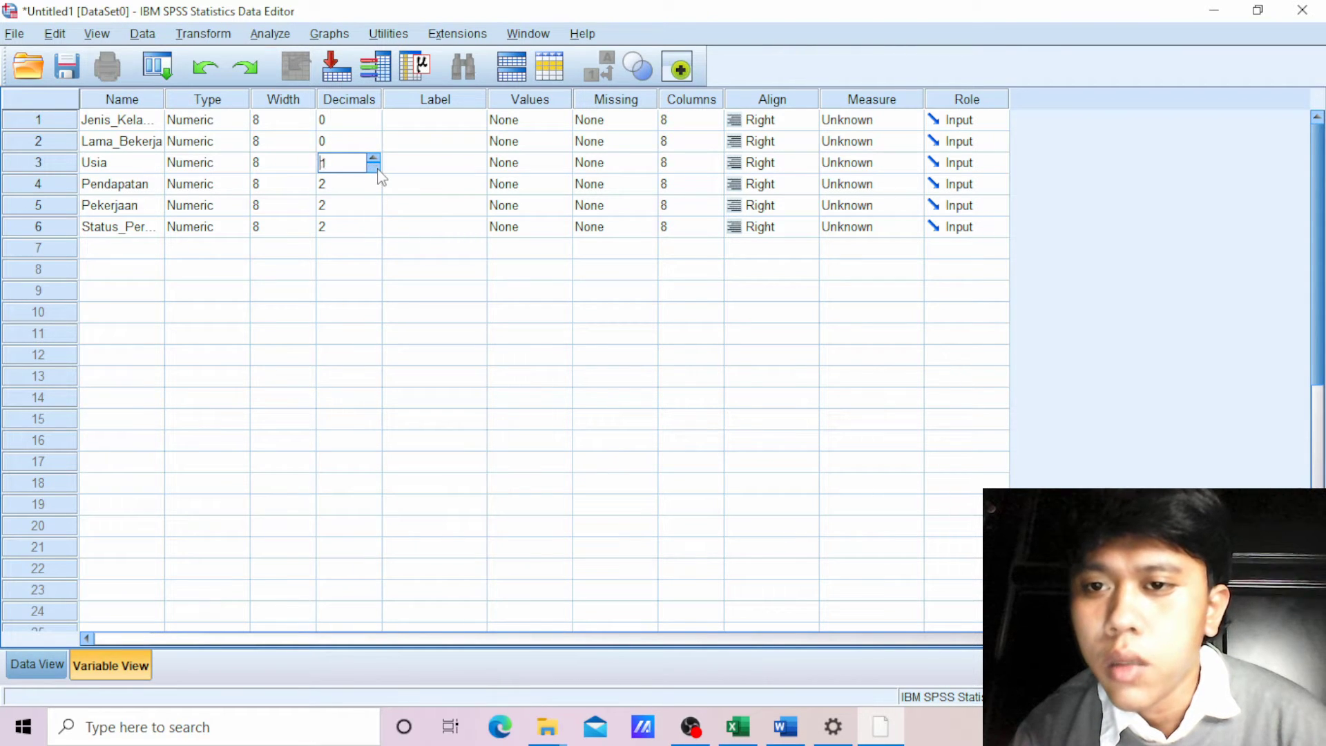
{"action": "left_click", "coordinate": [368, 184]}
{"action": "left_click", "coordinate": [374, 189]}
{"action": "left_click", "coordinate": [376, 189]}
{"action": "left_click", "coordinate": [364, 211]}
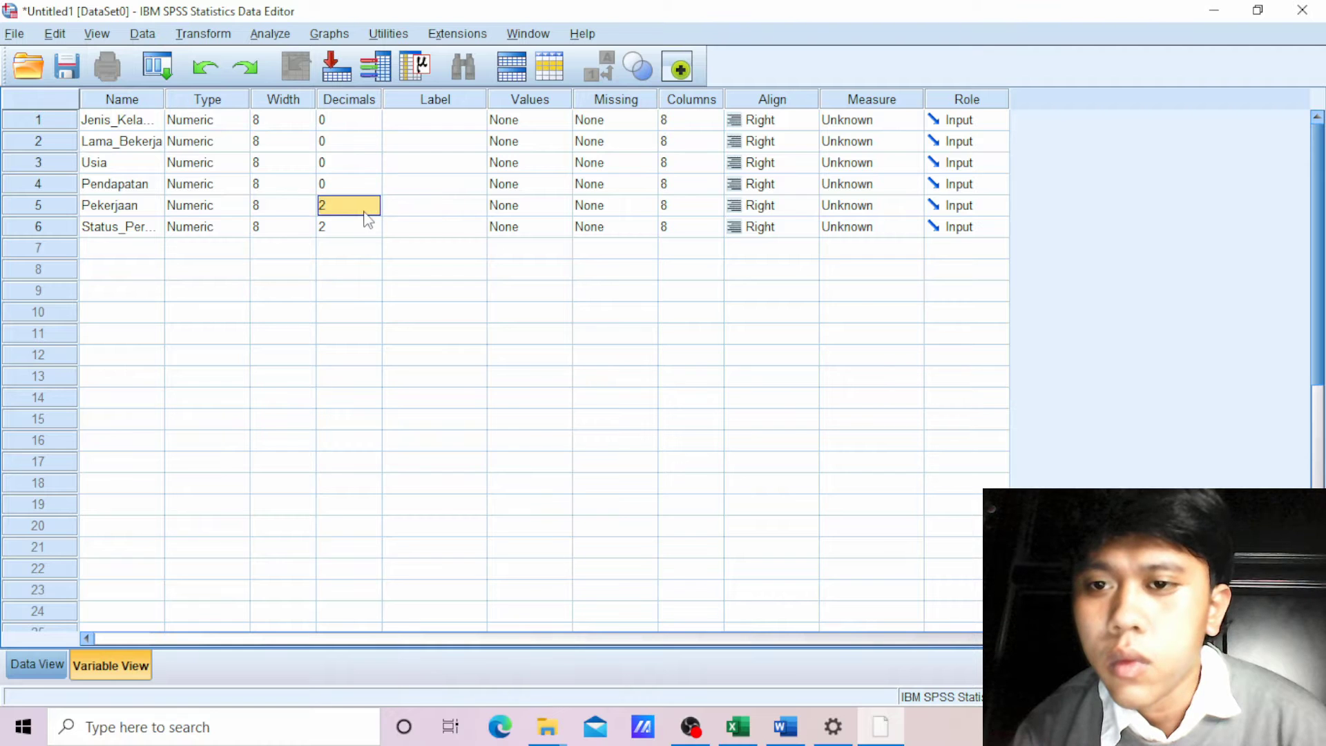
{"action": "double_click", "coordinate": [374, 211]}
{"action": "left_click", "coordinate": [369, 229]}
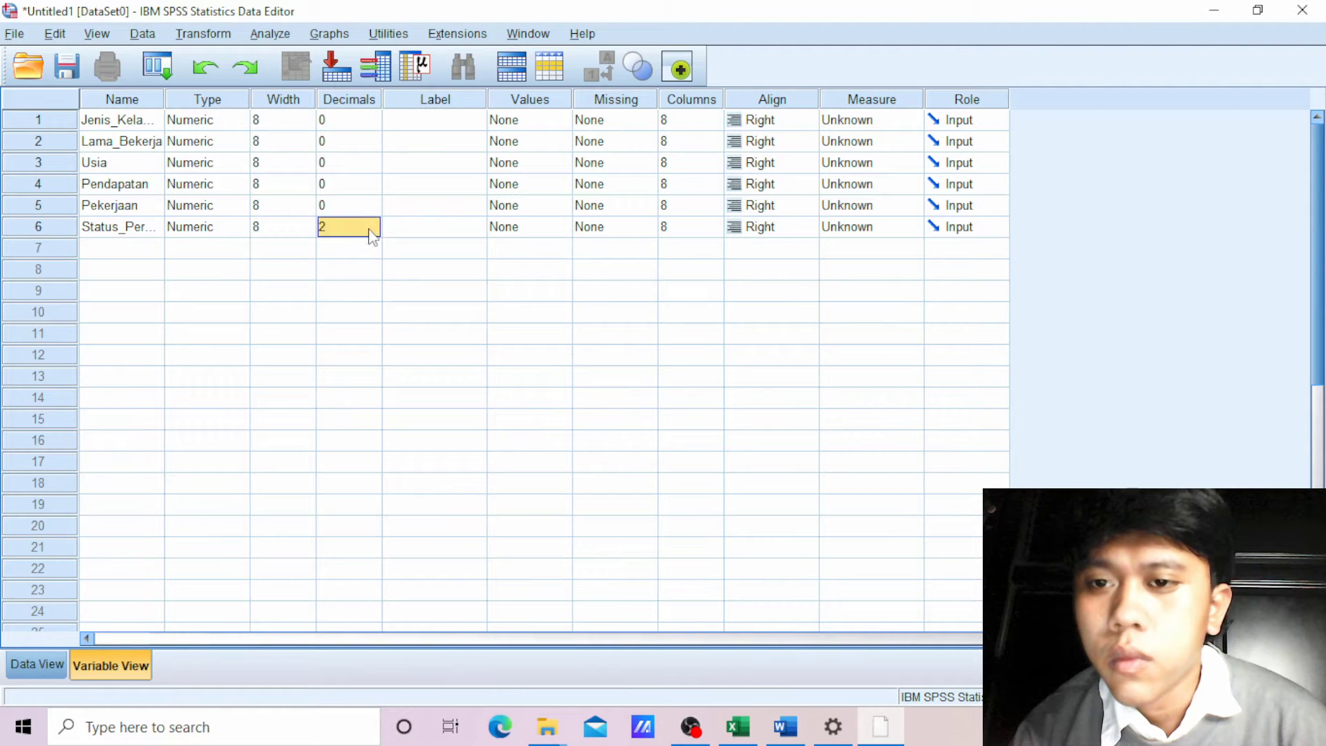
{"action": "double_click", "coordinate": [370, 230]}
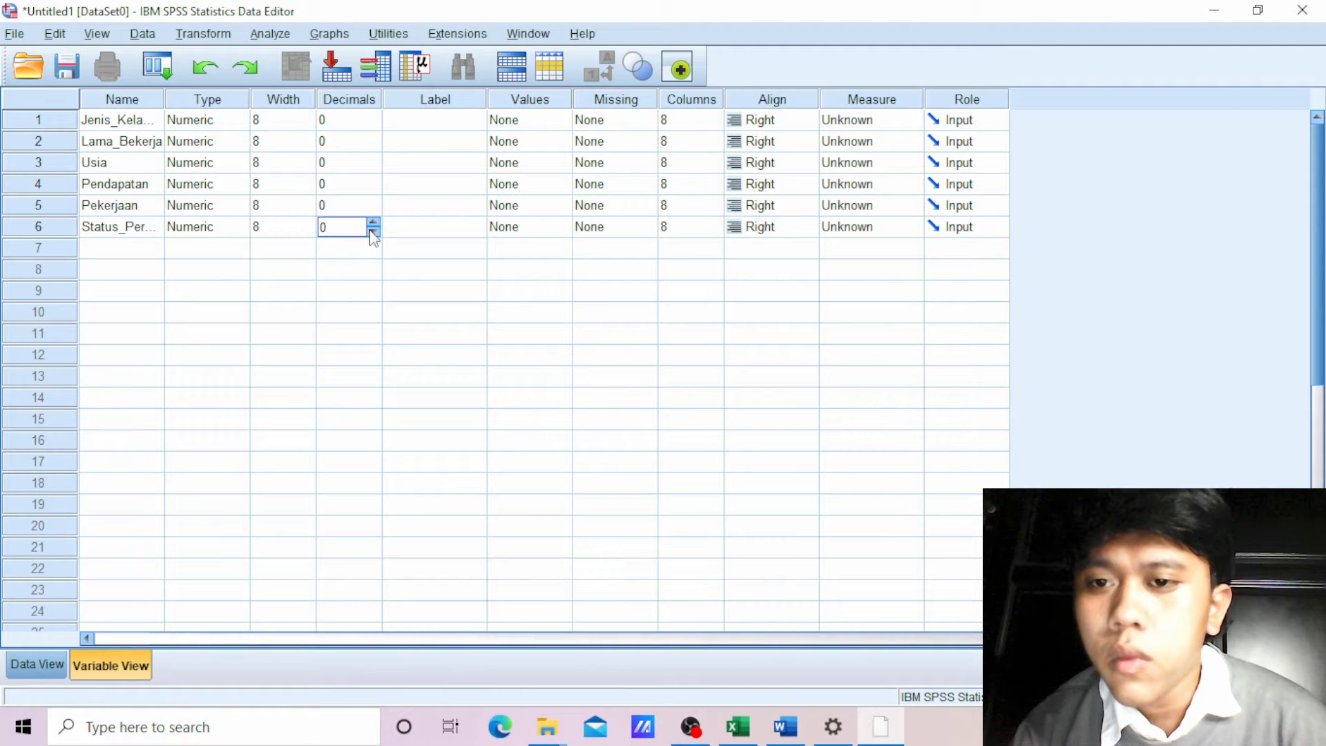
- Check the number codes of the Jenis Kelamin categories in the Tugas 1 Excel workbook and return to SPSS
{"action": "left_click", "coordinate": [544, 126]}
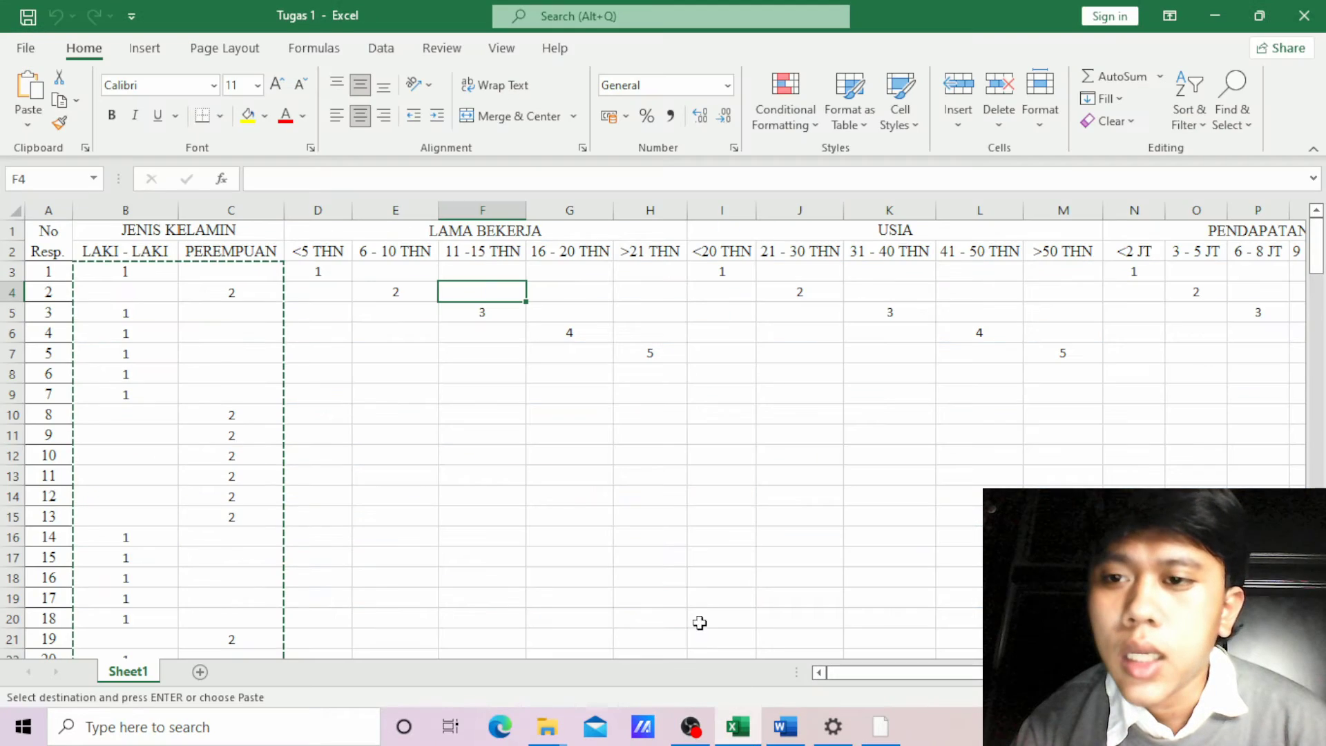
{"action": "left_click", "coordinate": [737, 727]}
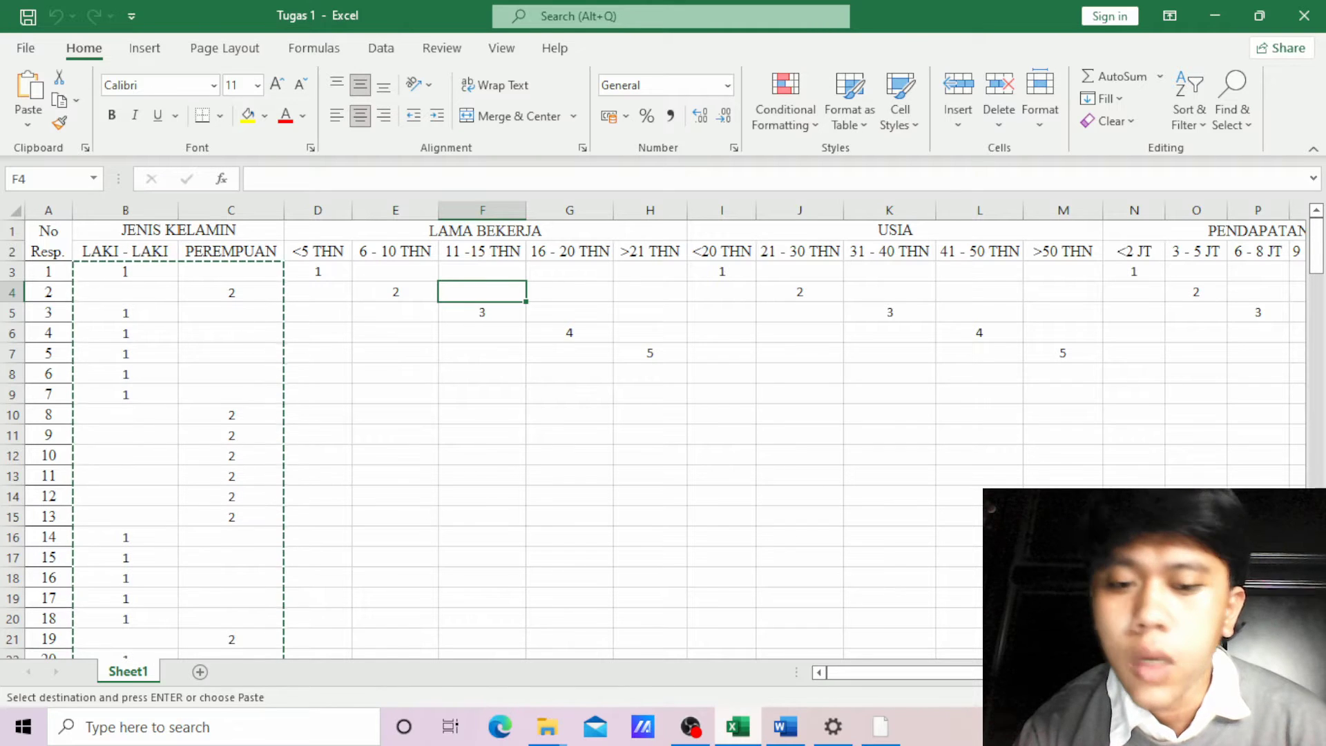
{"action": "left_click", "coordinate": [880, 727]}
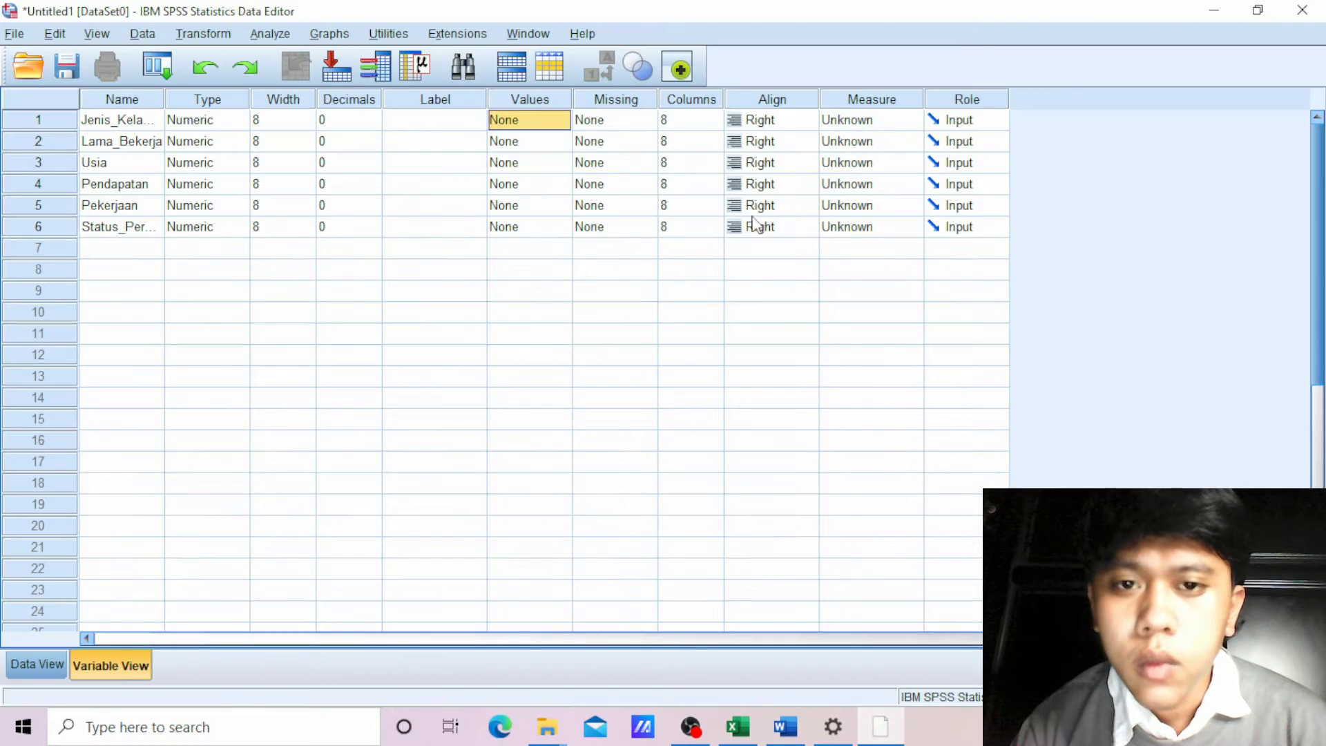
- Define the first value label for Jenis_Kelamin as 1 = "Laki - Laki"
{"action": "left_click", "coordinate": [514, 123]}
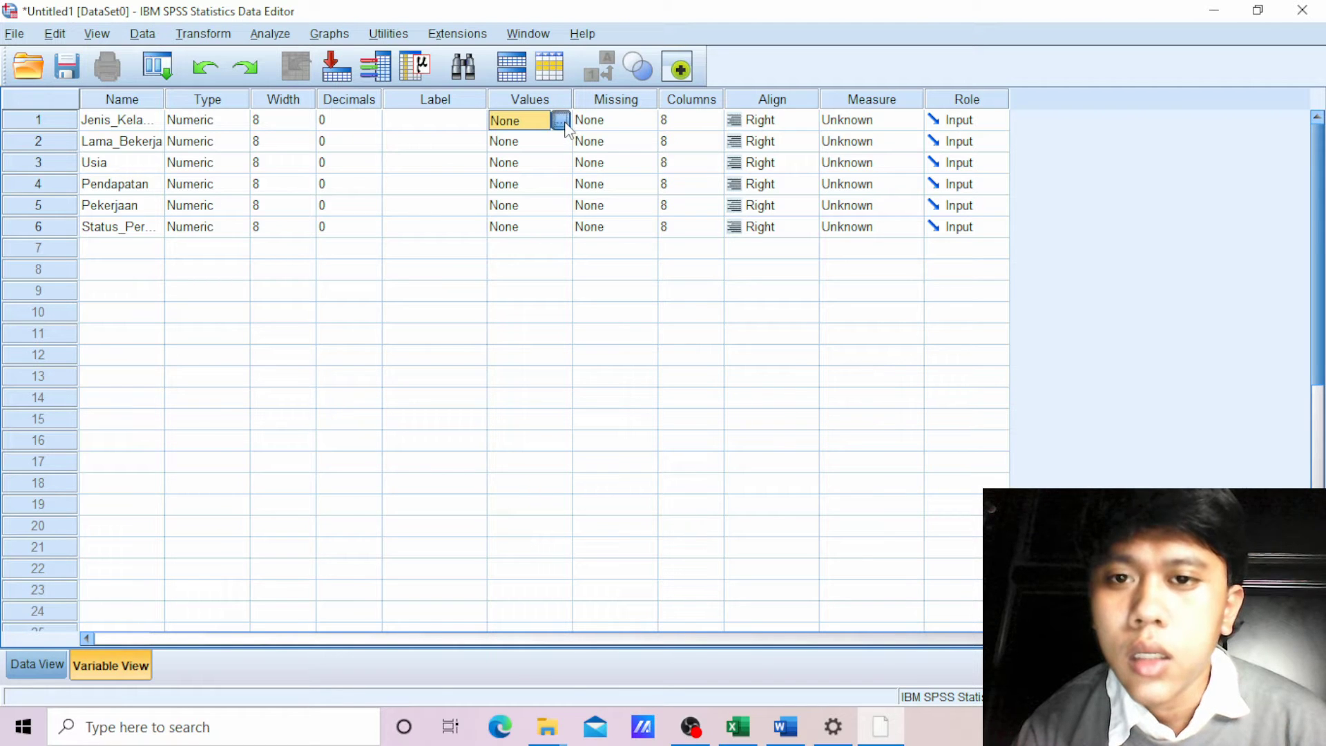
{"action": "left_click", "coordinate": [561, 121]}
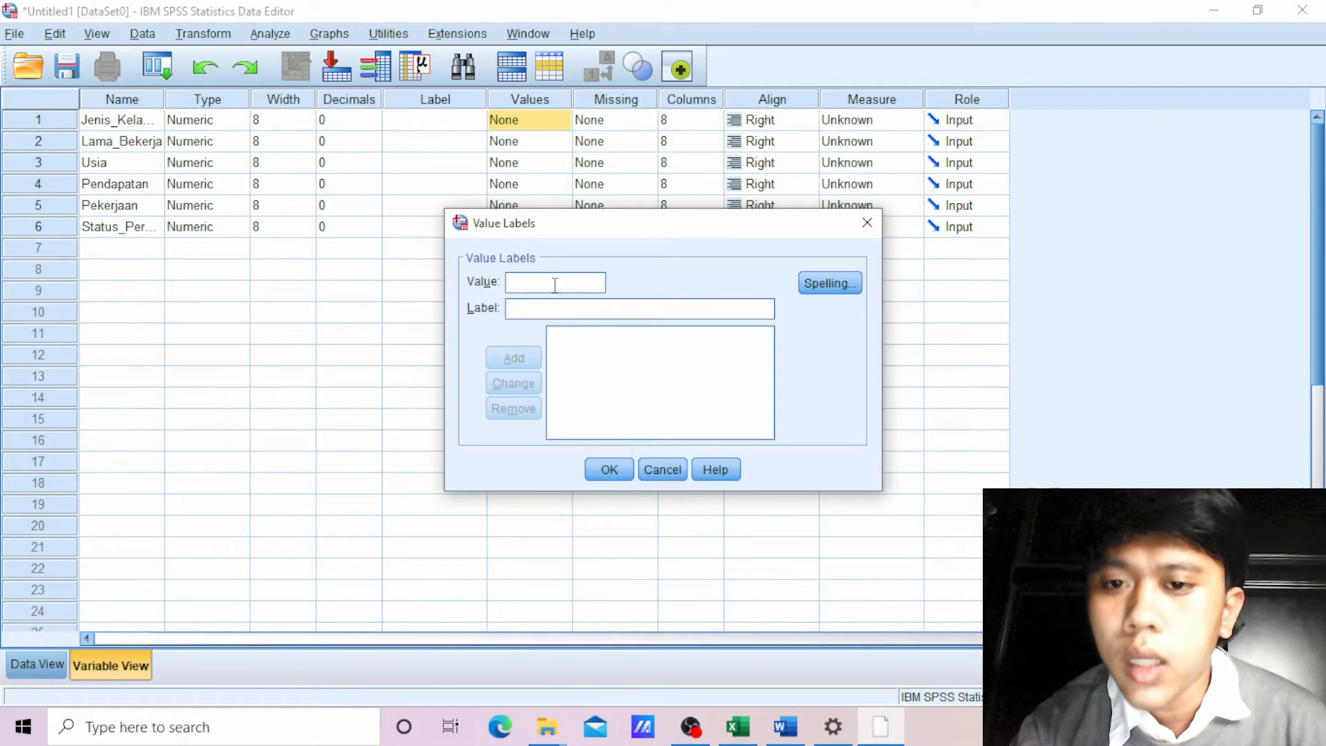
{"action": "type", "text": "1"}
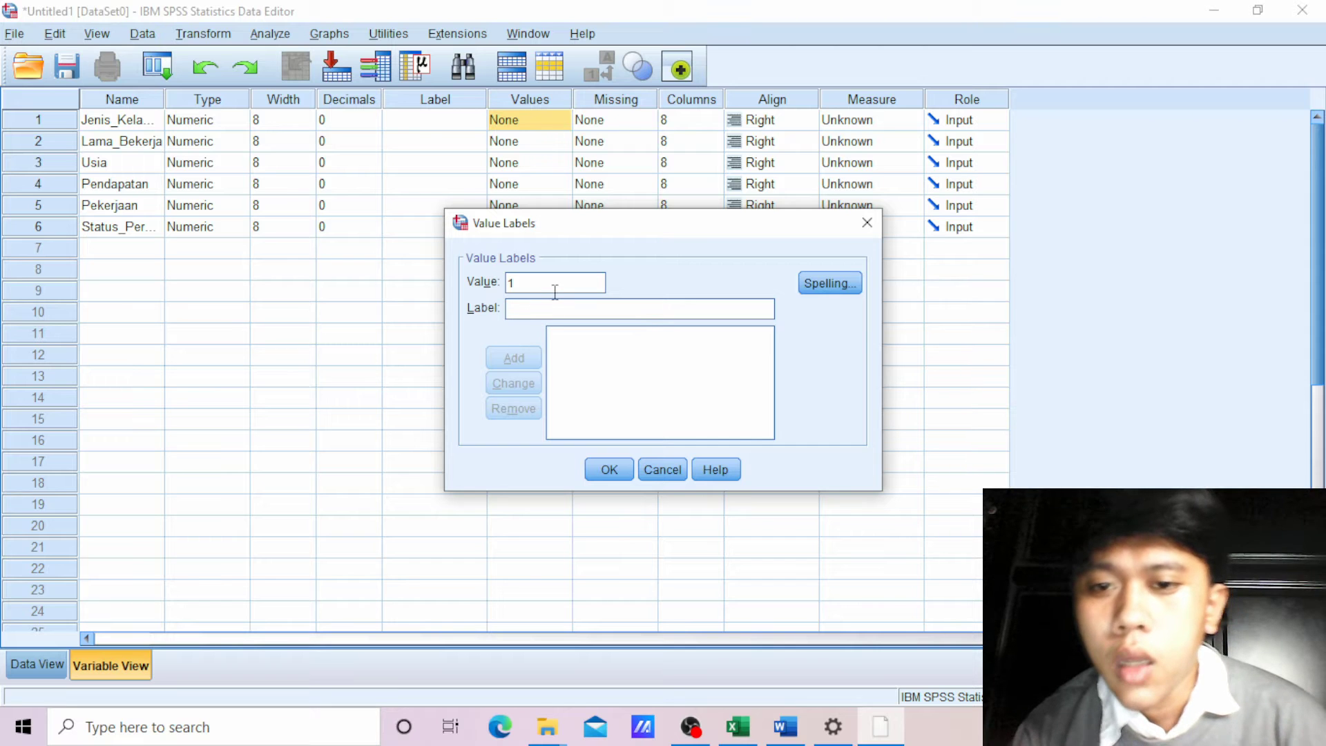
{"action": "key", "text": "Tab"}
{"action": "type", "text": "L"}
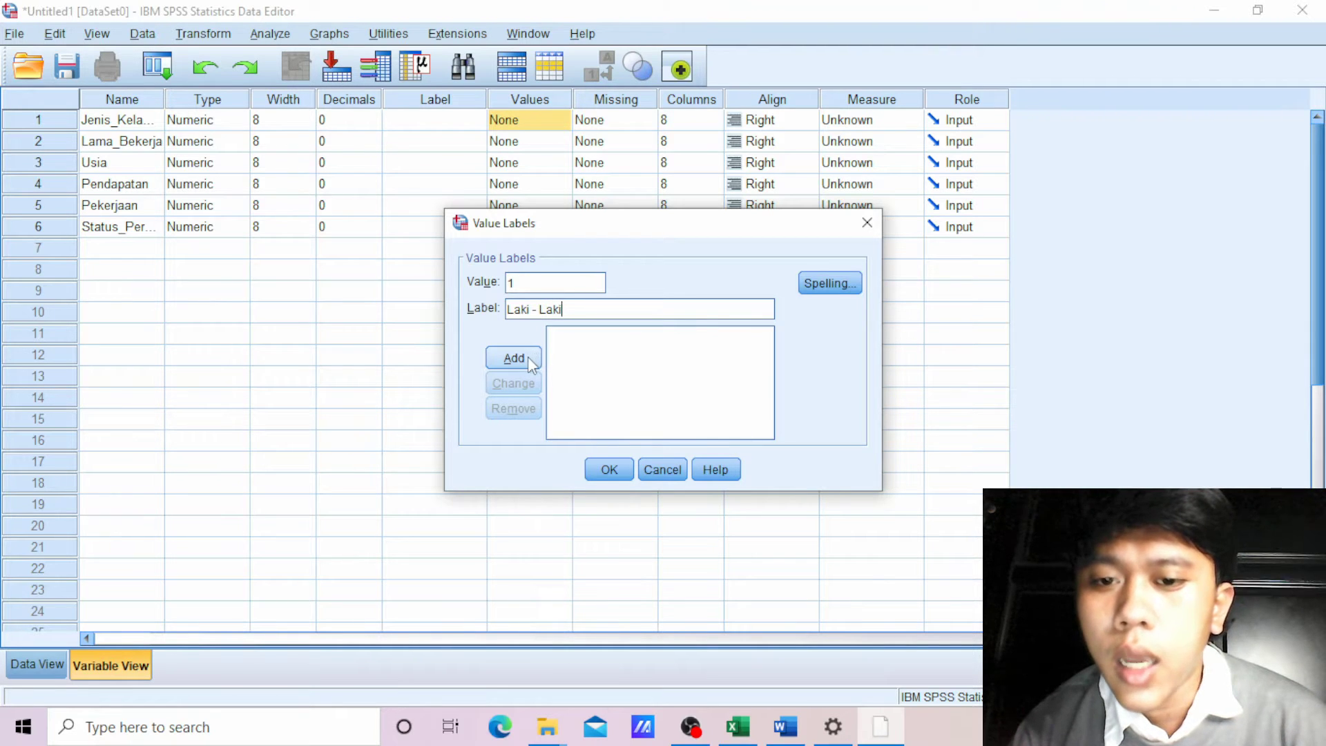
{"action": "left_click", "coordinate": [528, 357]}
- Add the value label 2 = "Perempuan" for Jenis_Kelamin and accept the labels
{"action": "type", "text": "2"}
{"action": "left_click", "coordinate": [551, 310]}
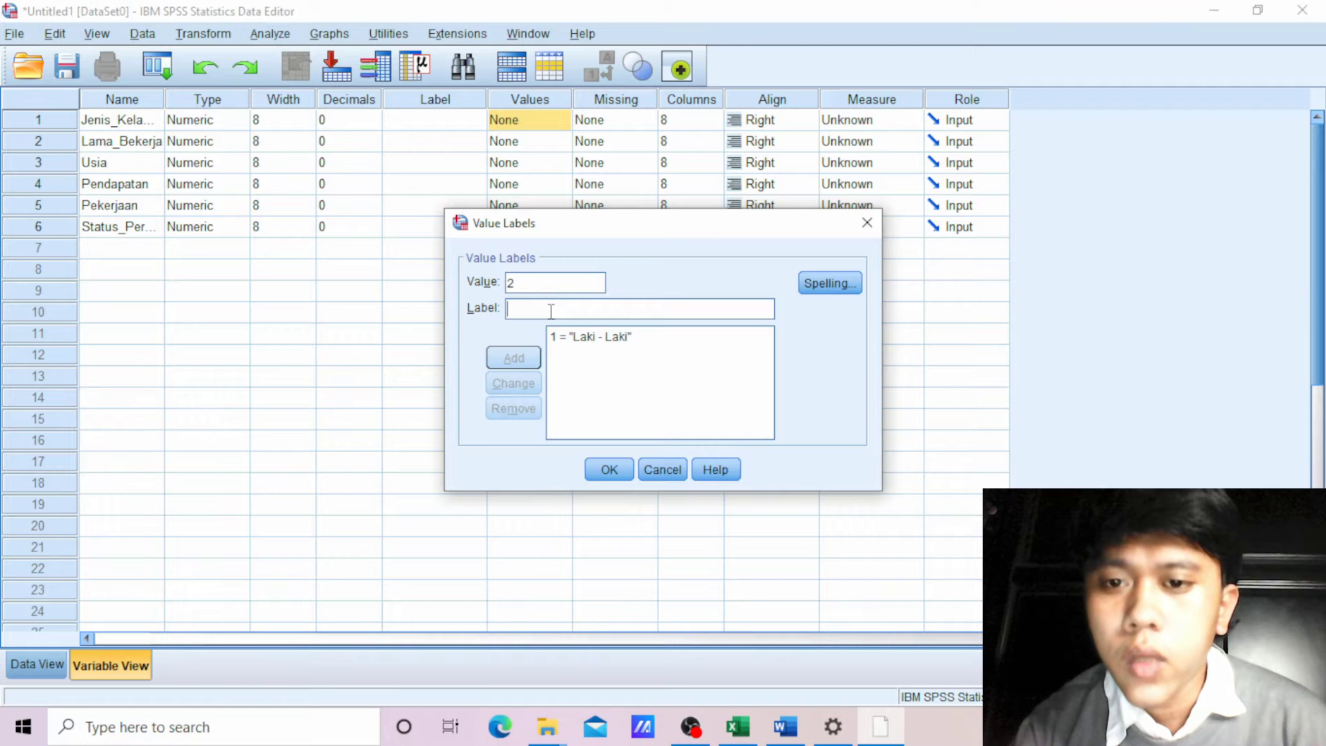
{"action": "type", "text": "Pe"}
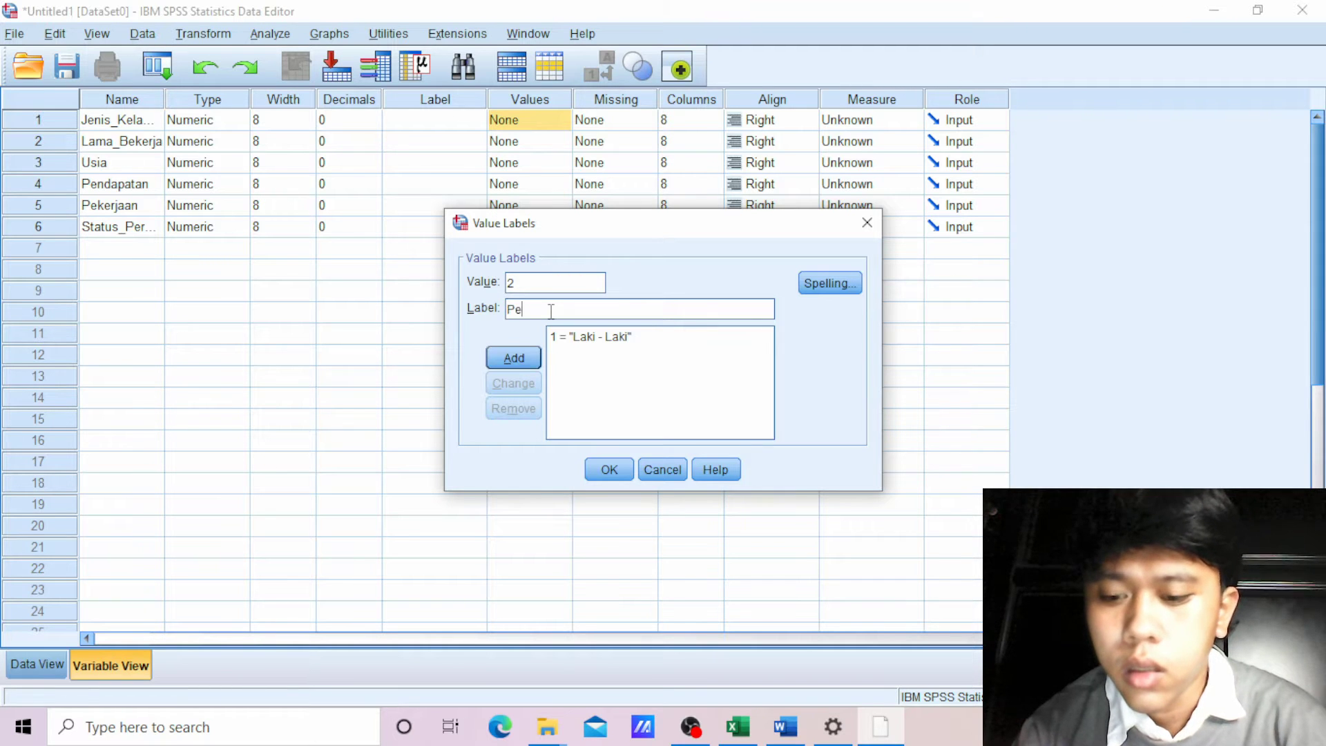
{"action": "type", "text": "rempuan"}
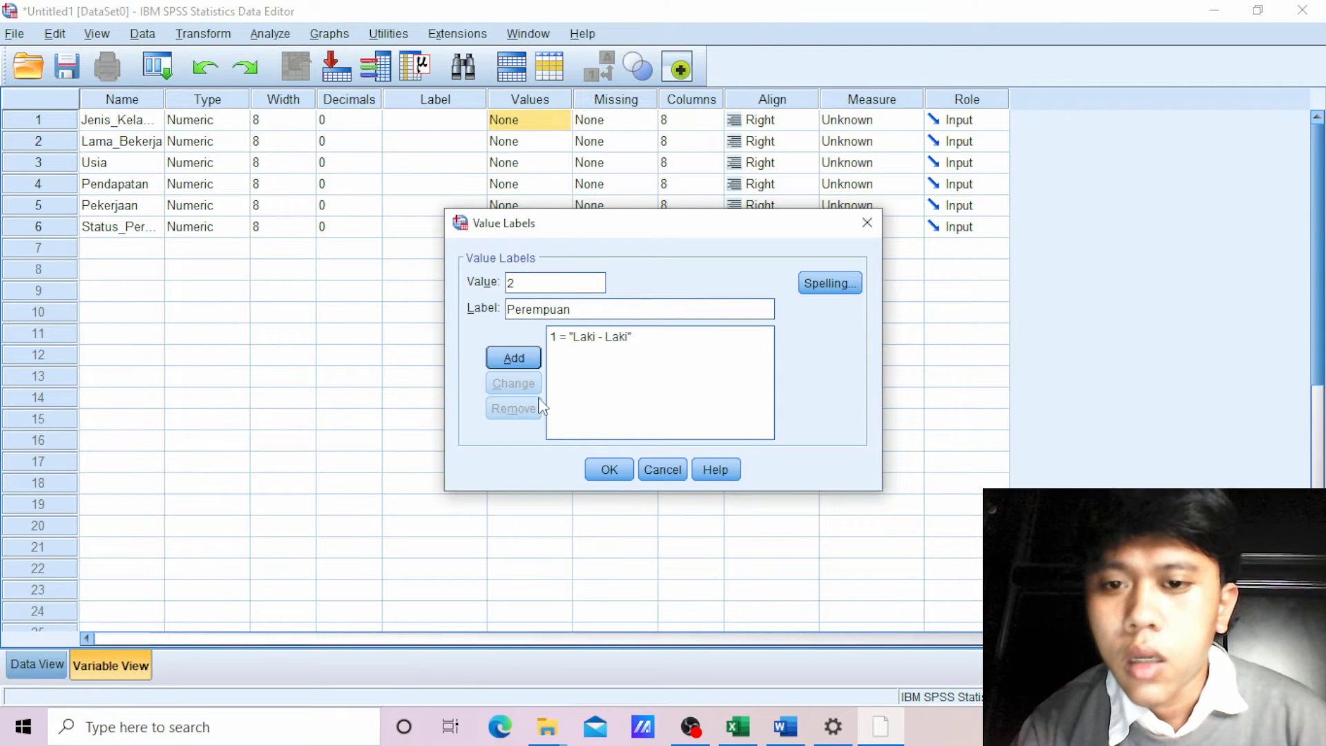
{"action": "left_click", "coordinate": [514, 358]}
{"action": "left_click", "coordinate": [609, 469]}
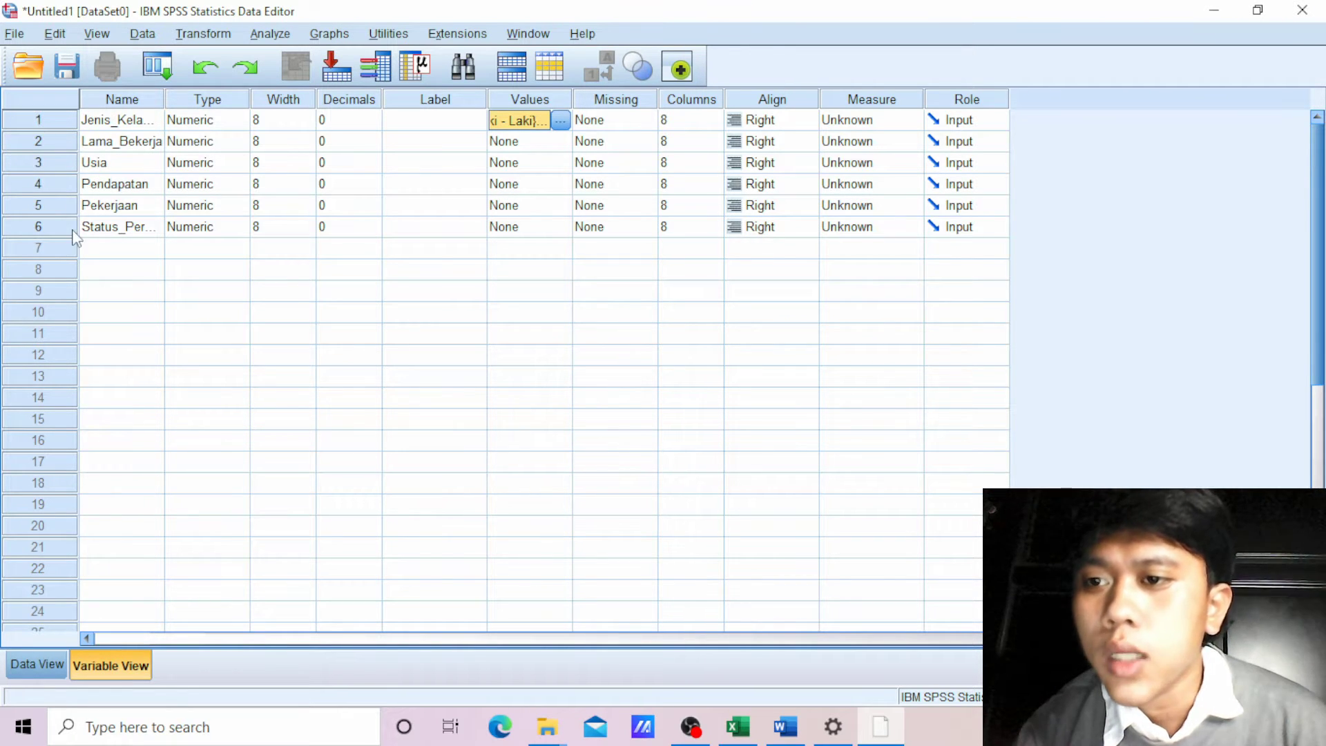
- Define the value label 1 = "<5" for Lama_Bekerja, consulting its category headings in the Tugas 1 Excel workbook
{"action": "left_click", "coordinate": [529, 141]}
{"action": "left_click", "coordinate": [559, 142]}
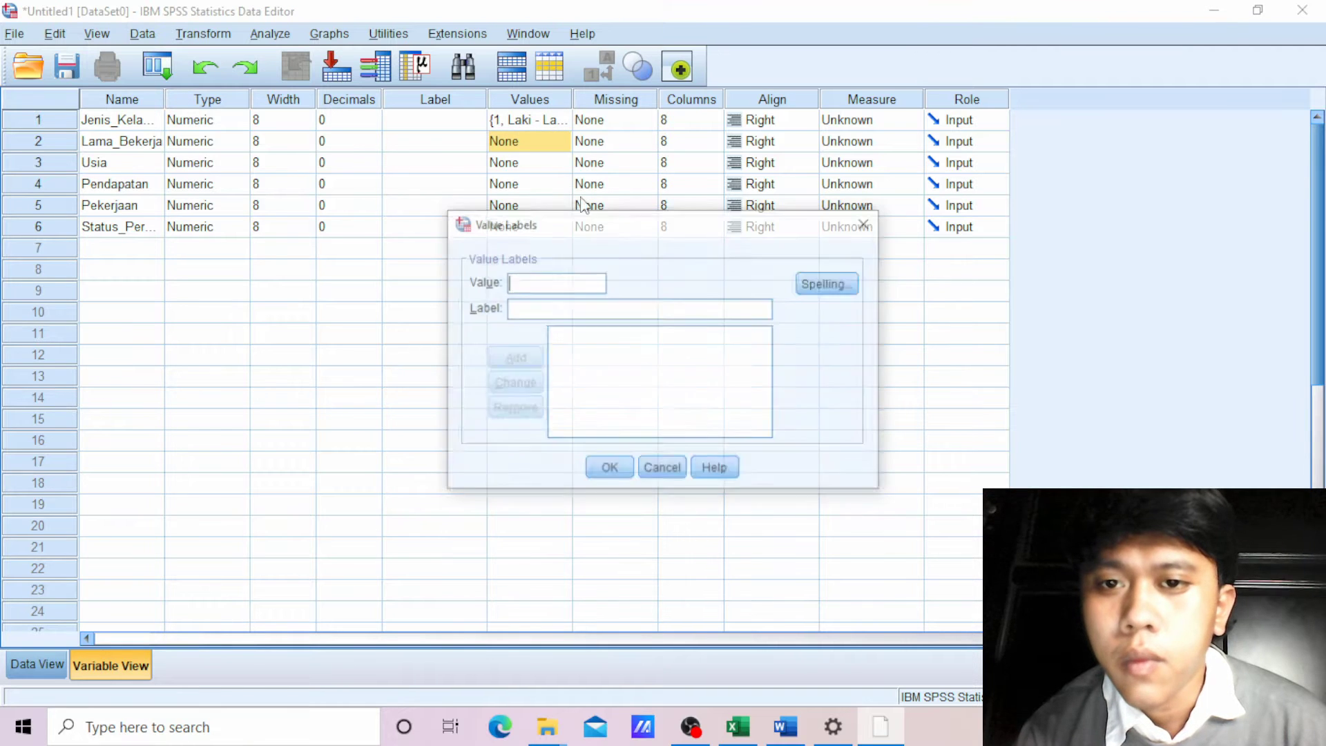
{"action": "type", "text": "1"}
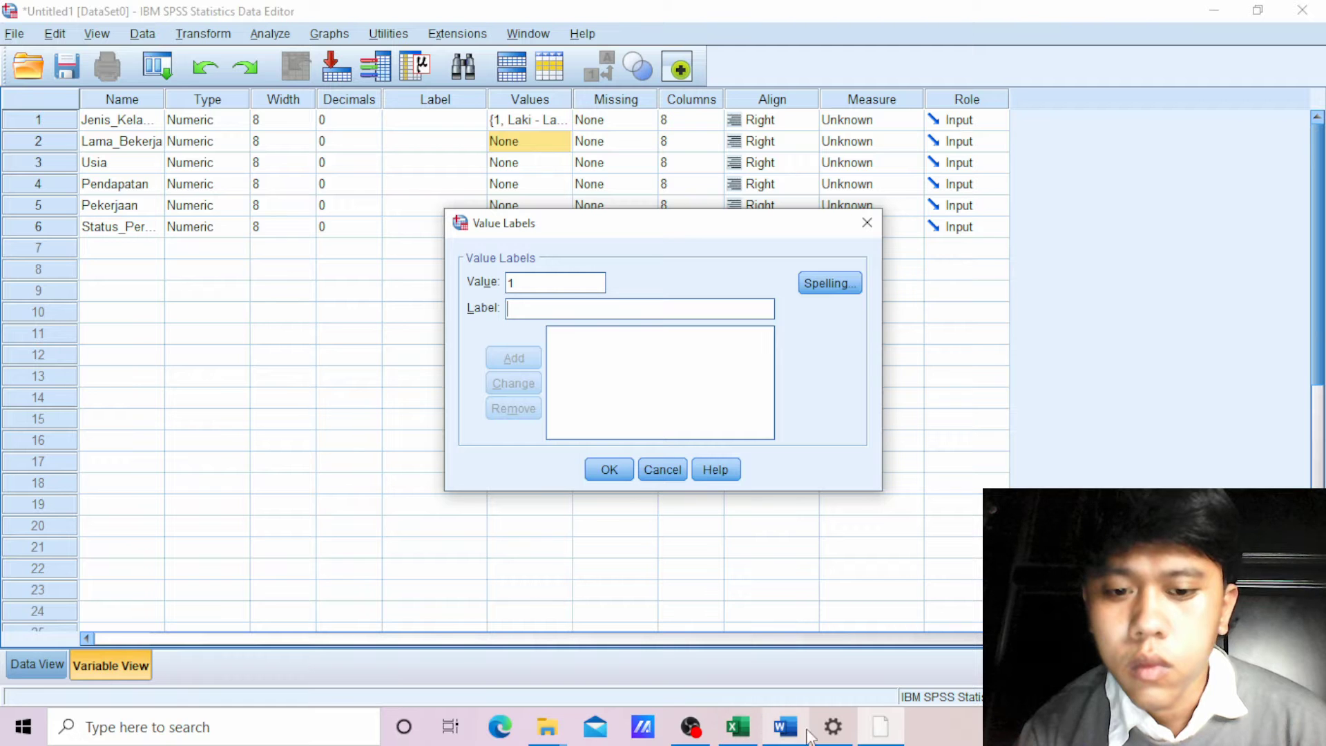
{"action": "left_click", "coordinate": [867, 734]}
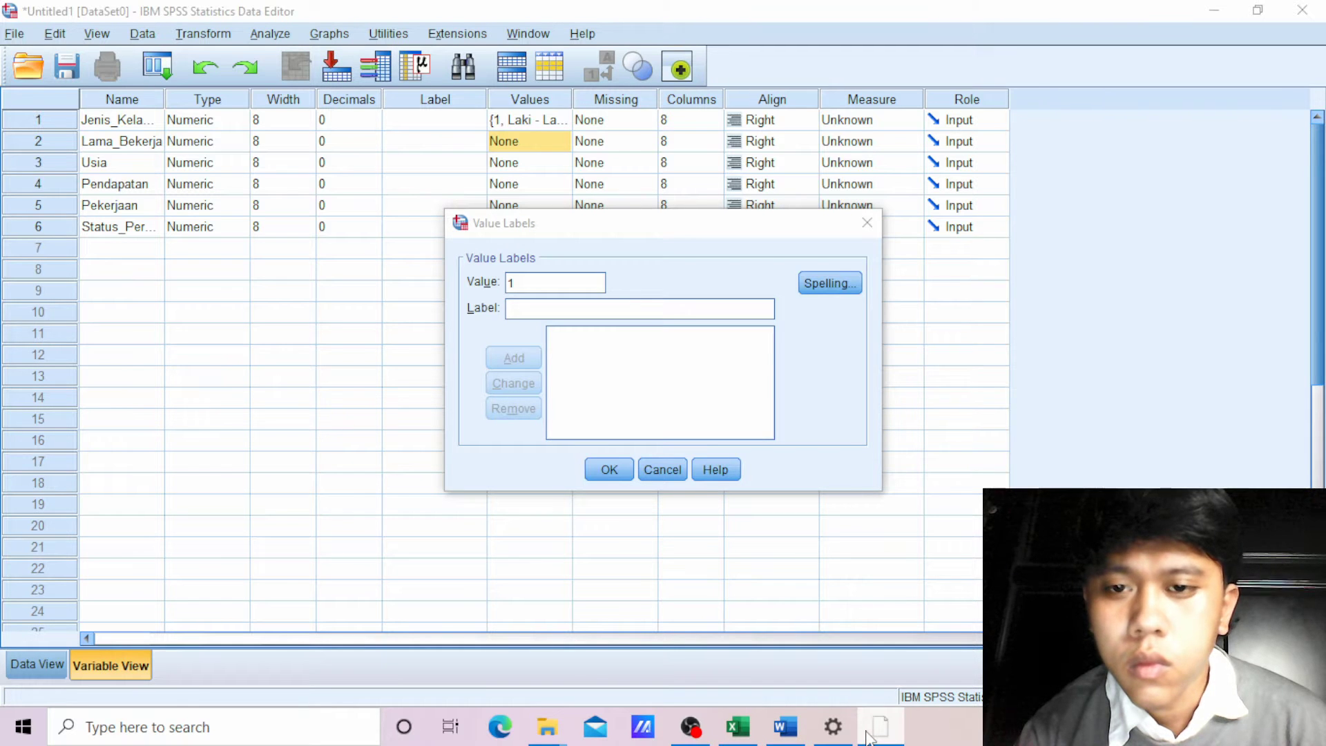
{"action": "left_click", "coordinate": [787, 733]}
{"action": "left_click", "coordinate": [787, 733]}
{"action": "left_click", "coordinate": [737, 726]}
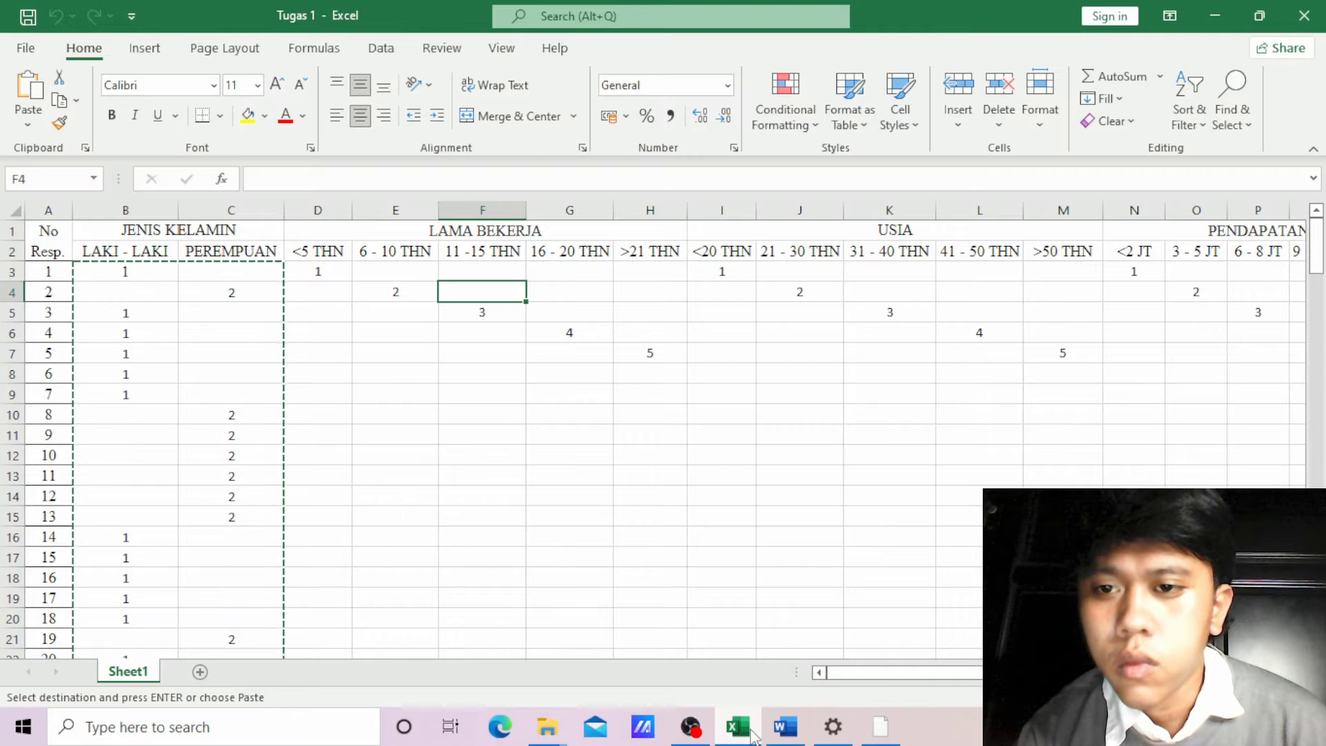
{"action": "left_click", "coordinate": [752, 735]}
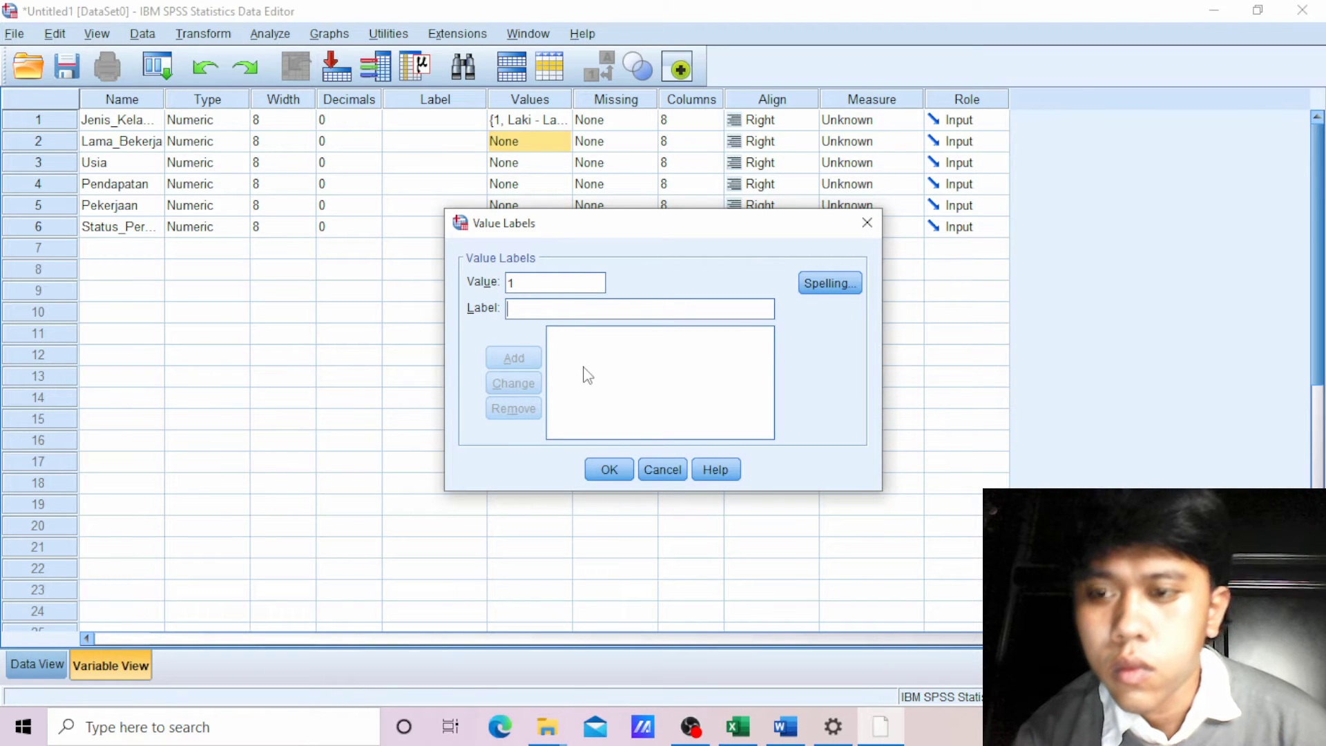
{"action": "type", "text": "<5"}
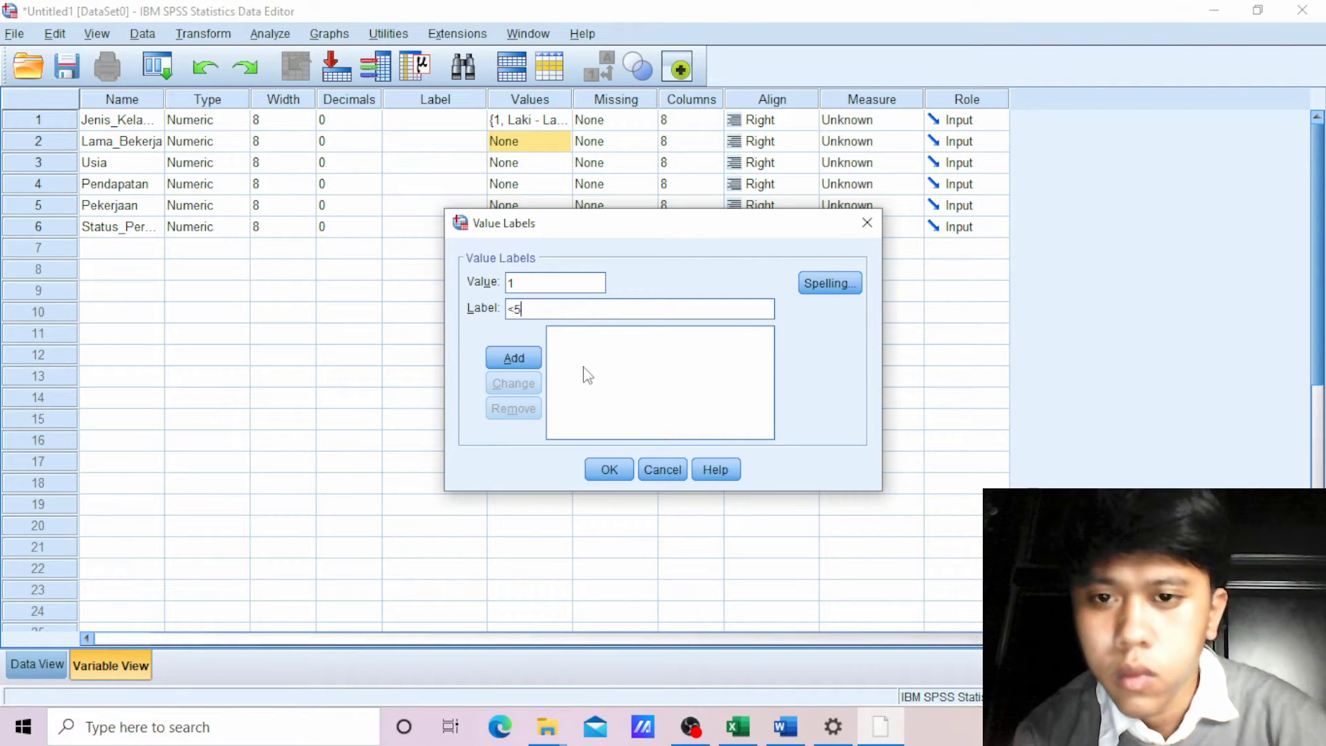
{"action": "left_click", "coordinate": [534, 365]}
- Add the value labels 2 = "6 - 10" and 3 = "11 -15" for Lama_Bekerja
{"action": "type", "text": "2"}
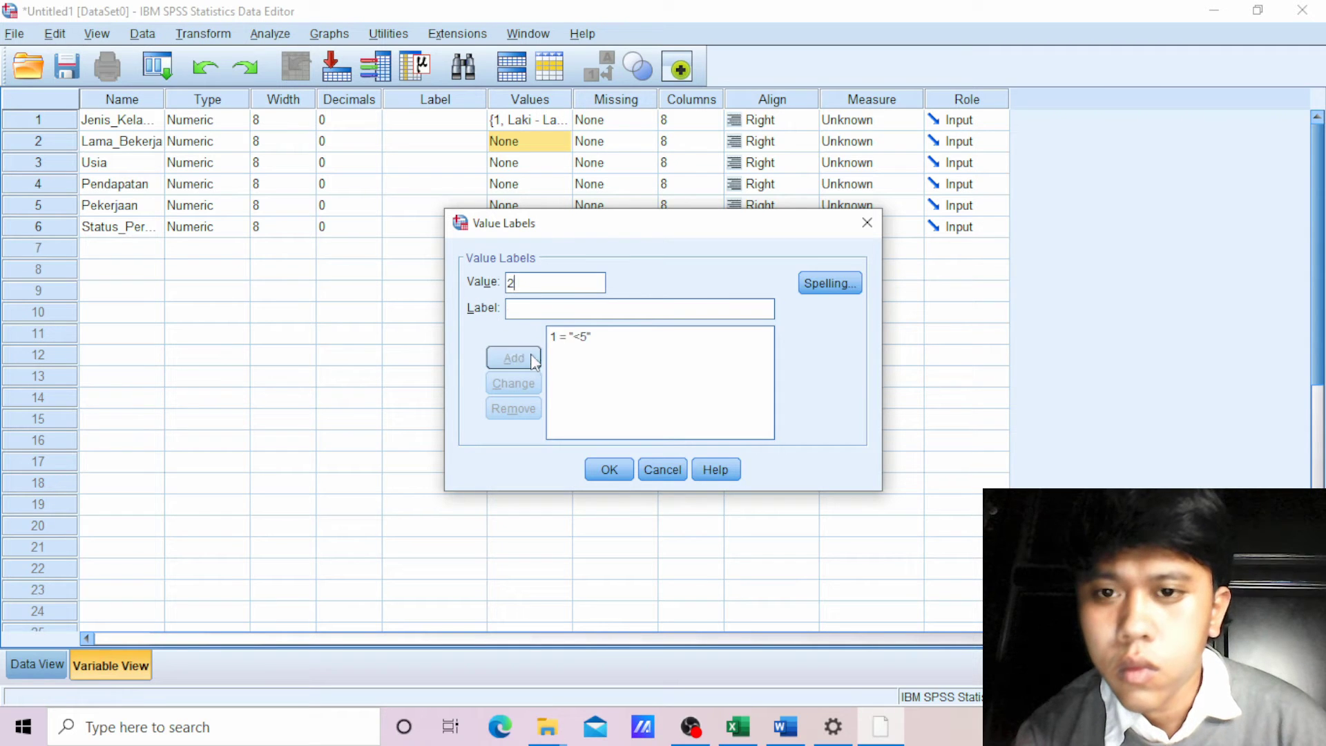
{"action": "type", "text": "6-"}
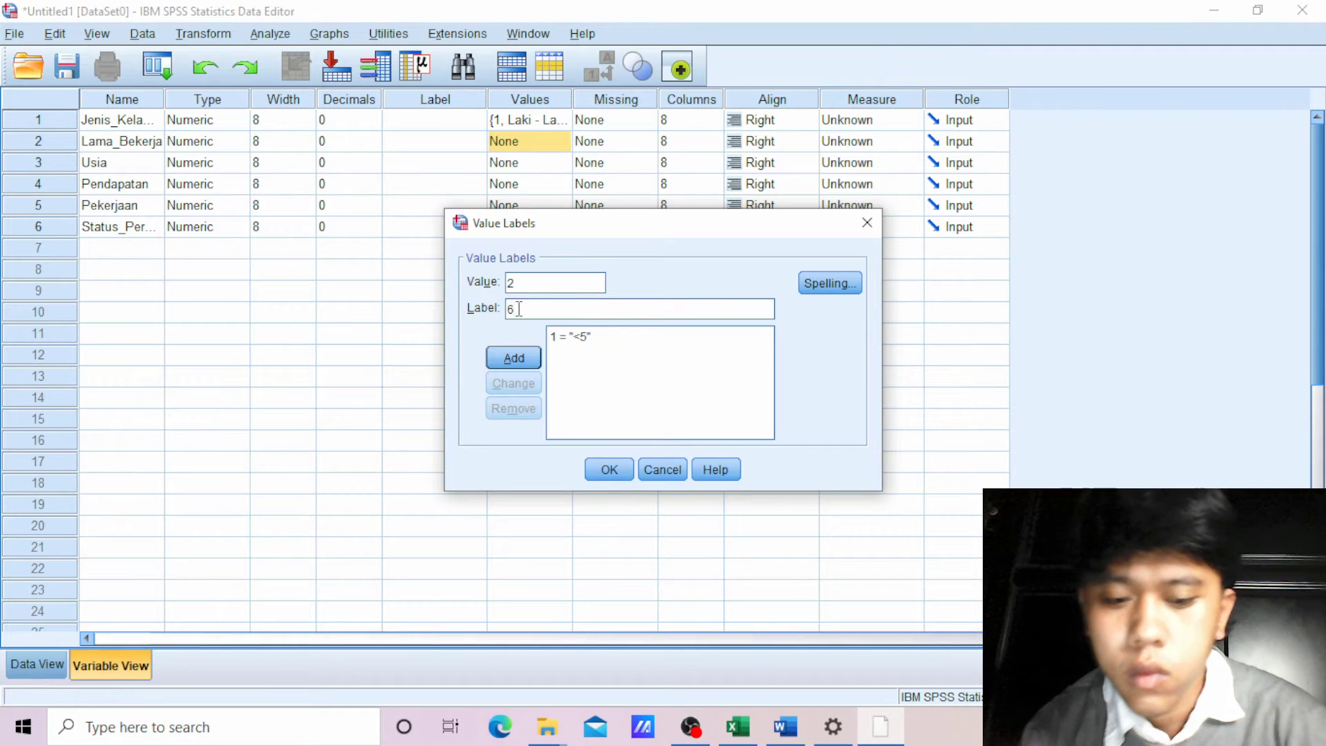
{"action": "type", "text": " 10"}
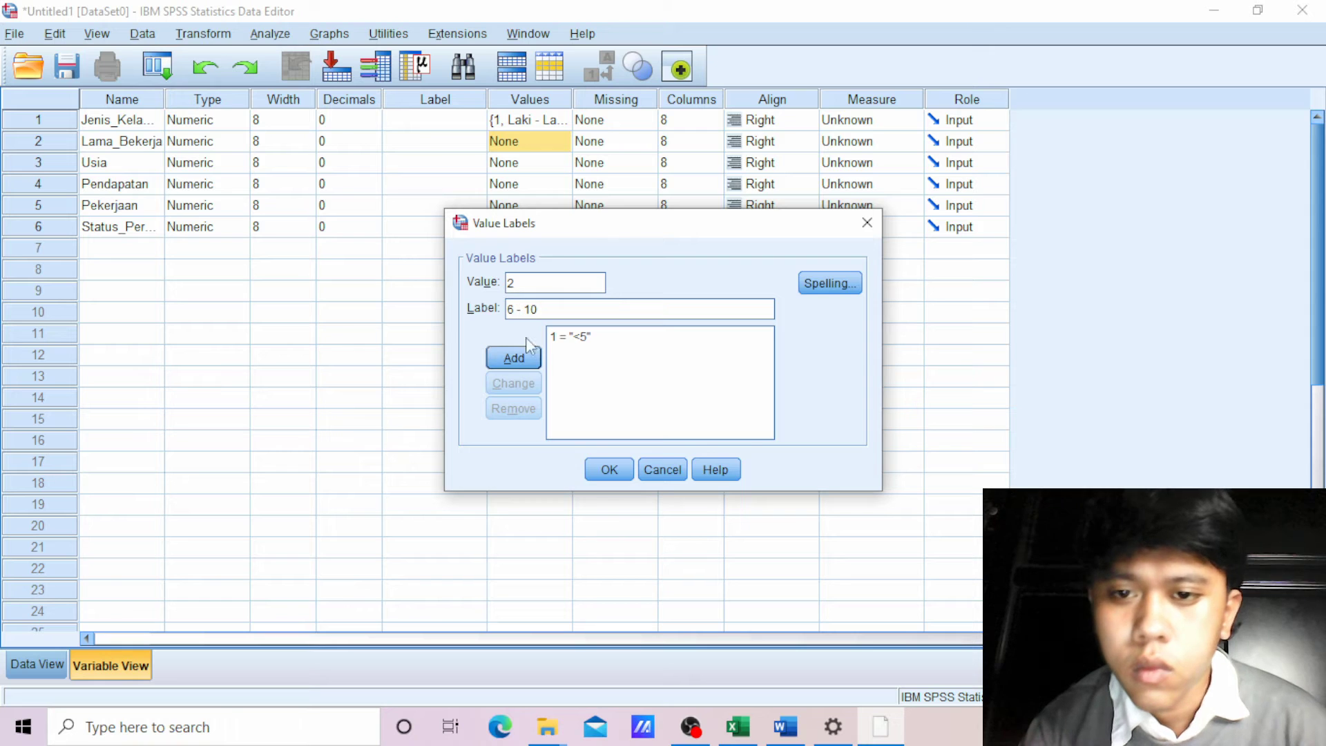
{"action": "left_click", "coordinate": [523, 358]}
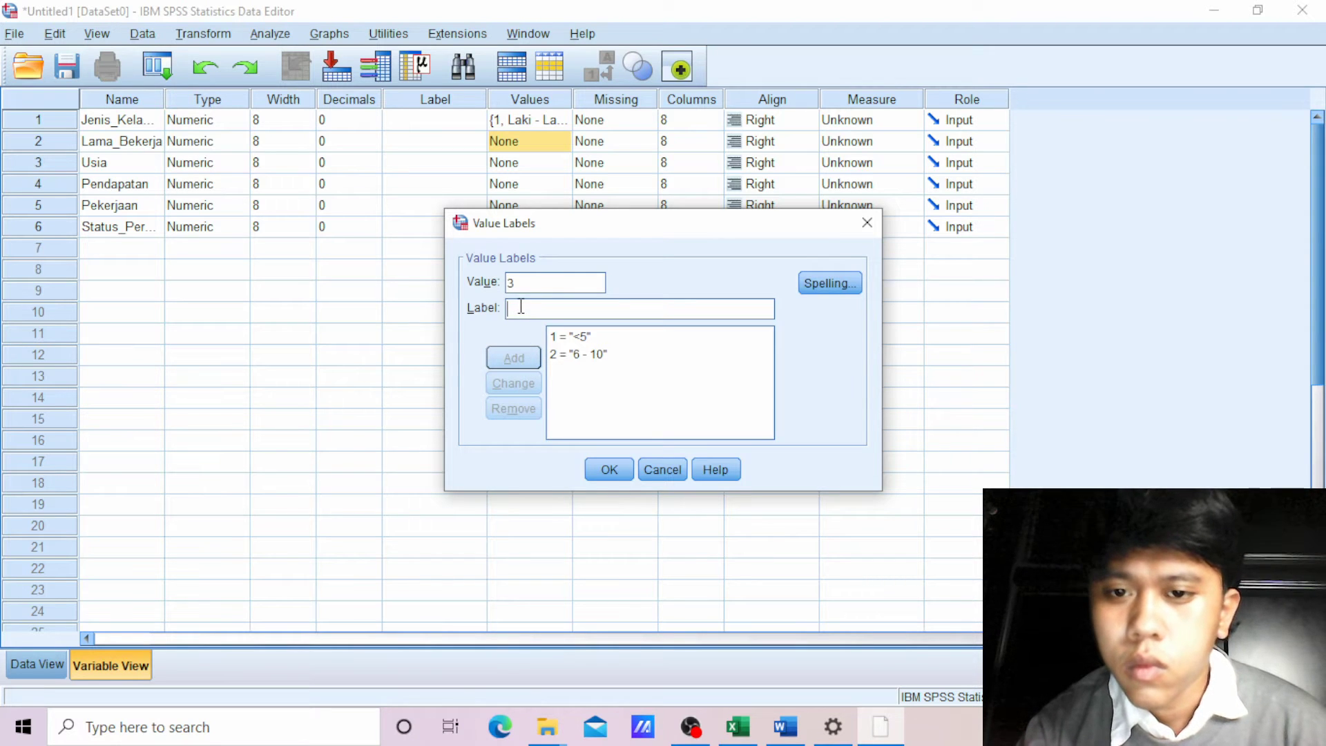
{"action": "type", "text": "11 - 15"}
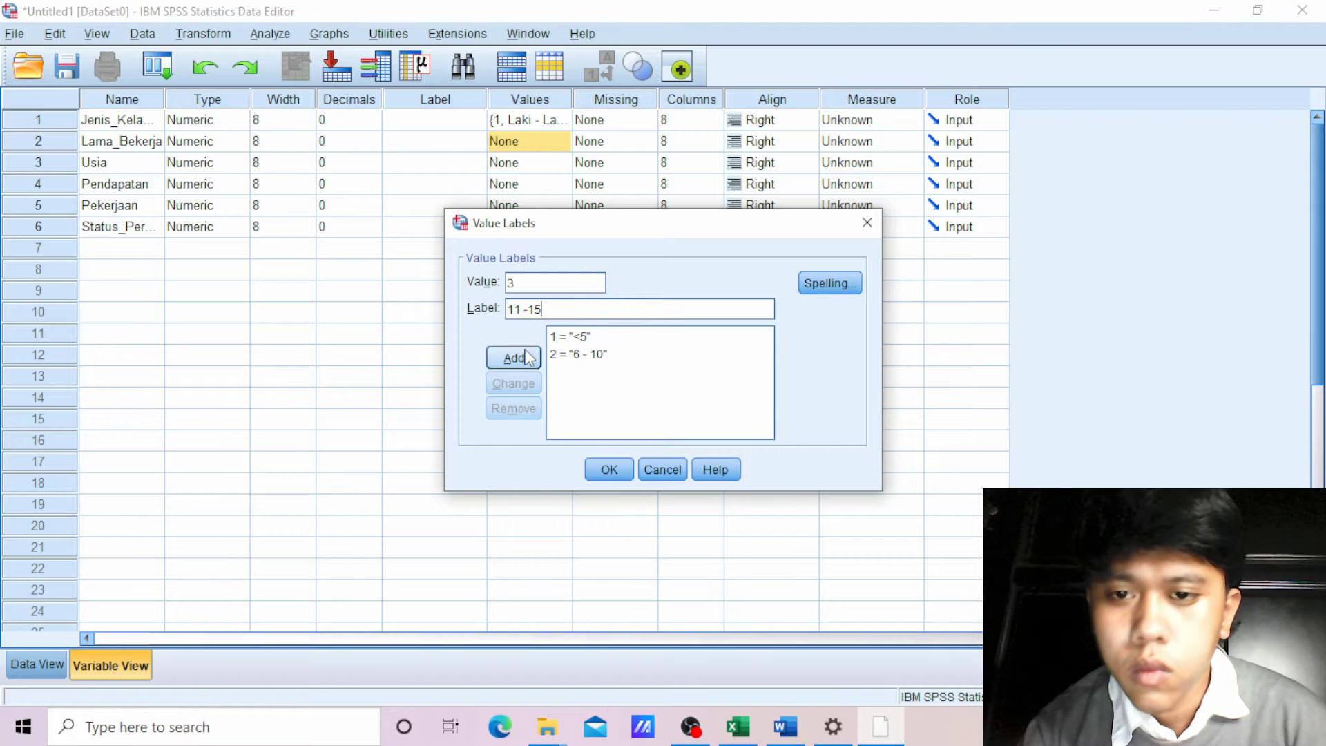
{"action": "left_click", "coordinate": [519, 357]}
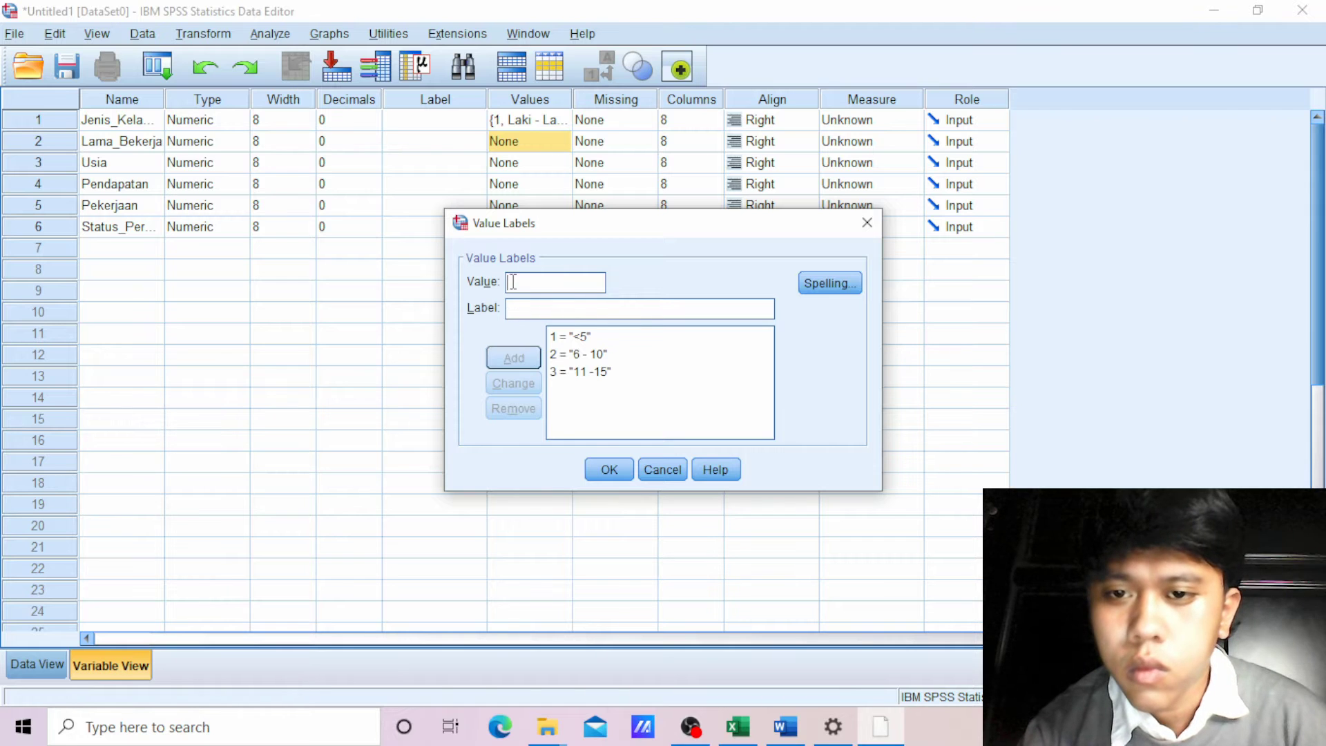
- Add the value label 4 = "16 - 20" for Lama_Bekerja
{"action": "left_click", "coordinate": [521, 285]}
{"action": "type", "text": "4"}
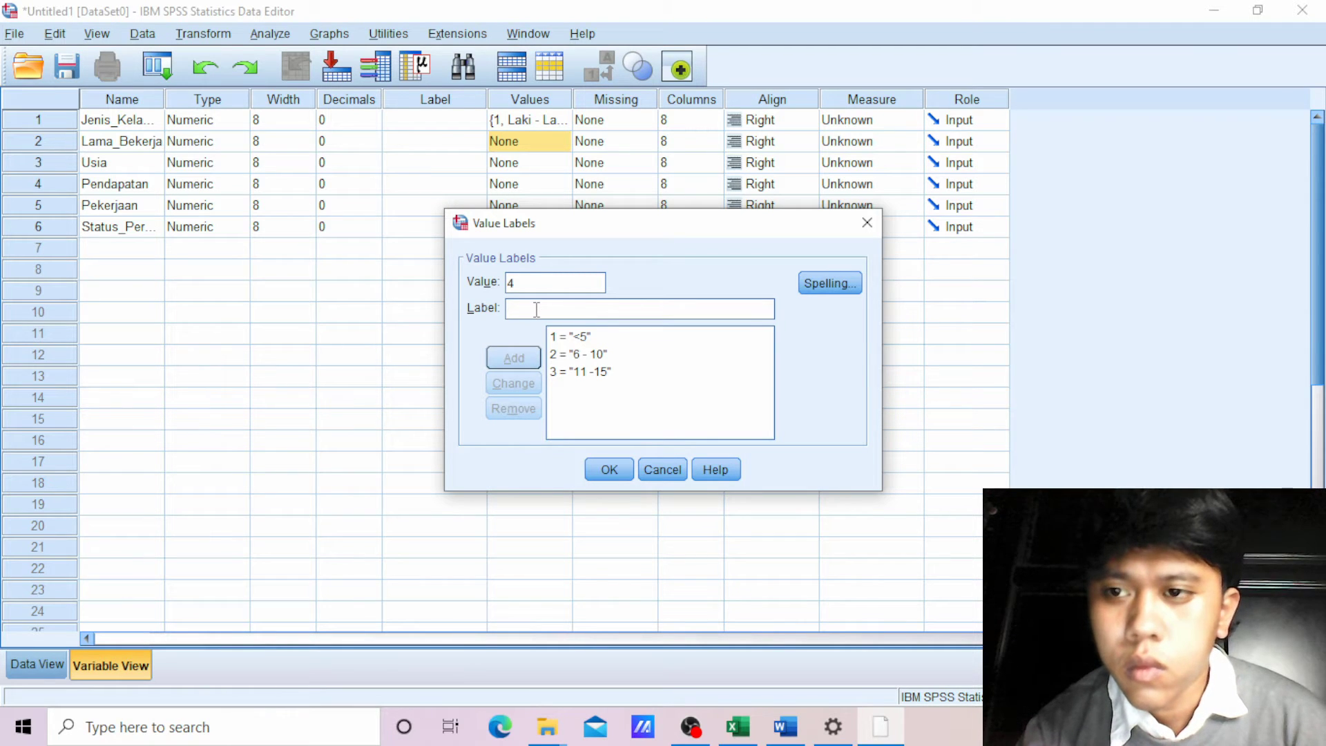
{"action": "left_click", "coordinate": [537, 310]}
{"action": "type", "text": "1"}
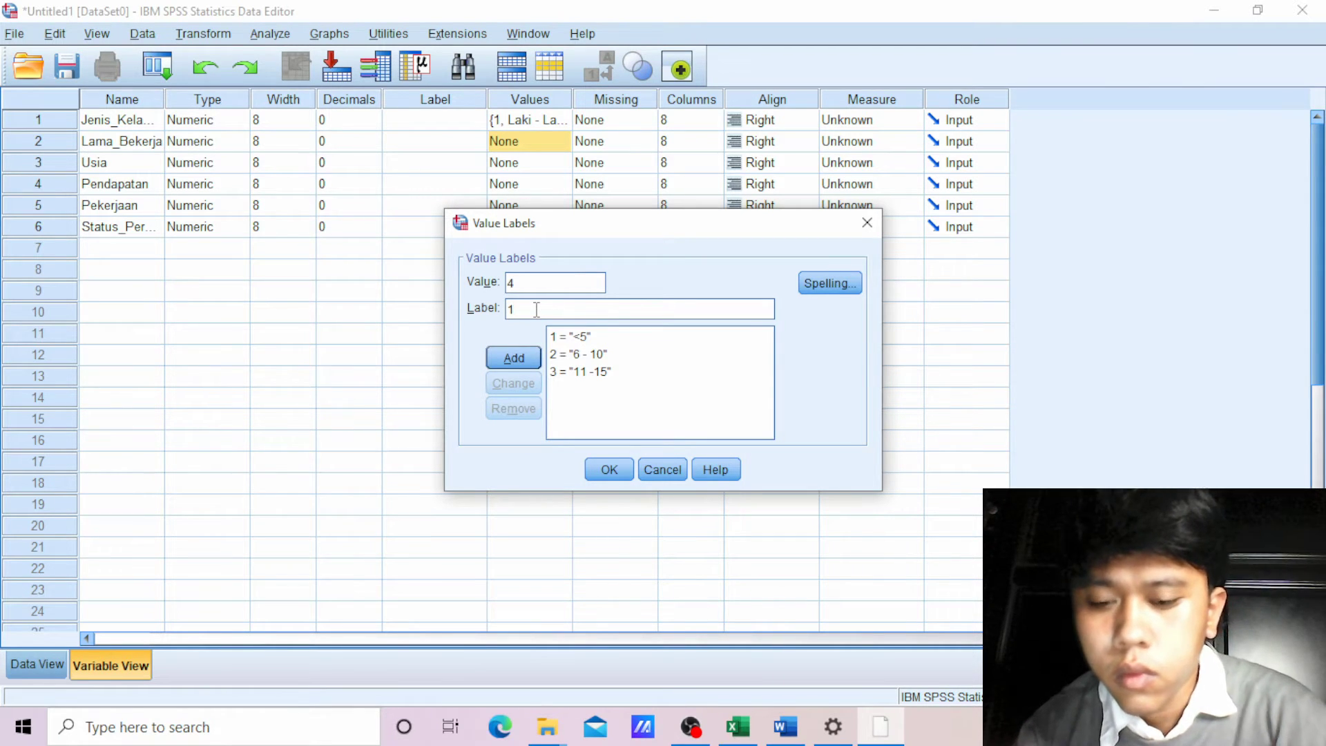
{"action": "type", "text": "6 - 20"}
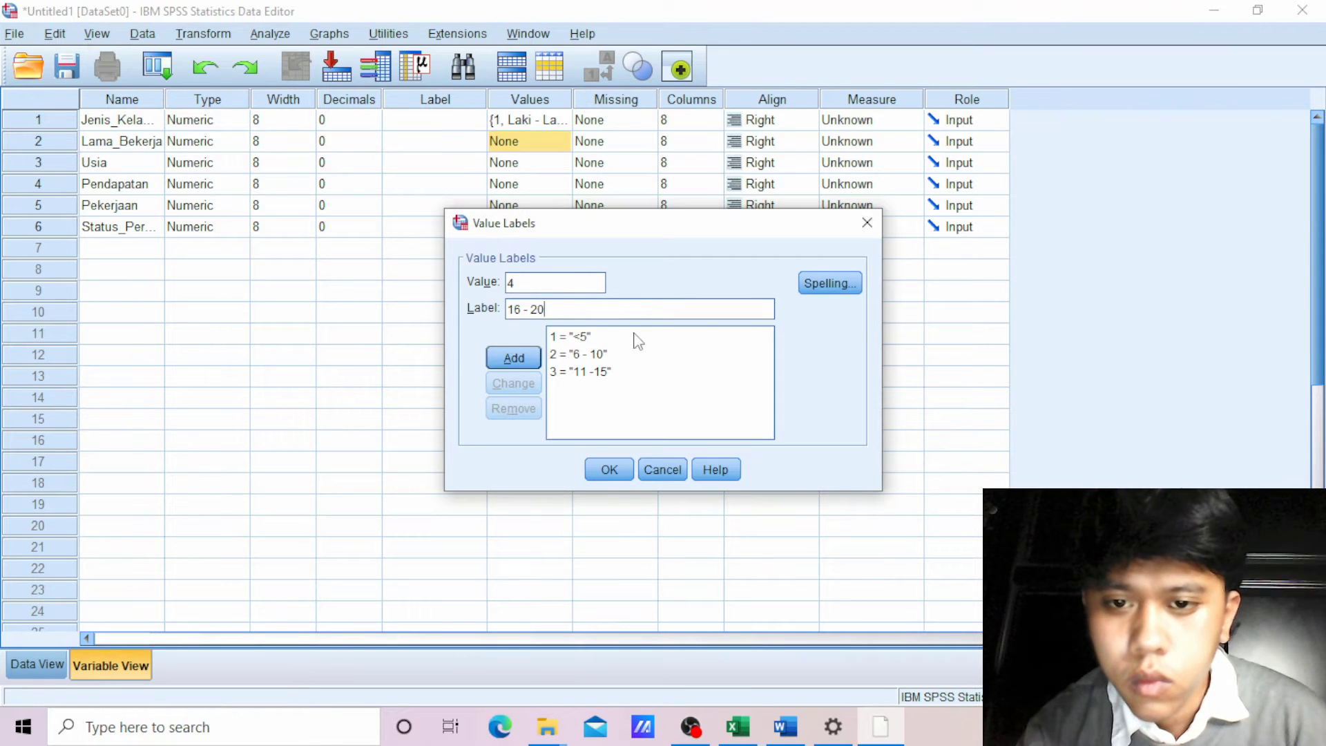
{"action": "left_click", "coordinate": [513, 357]}
- Add the value label 5 = ">21" for Lama_Bekerja and accept the labels
{"action": "left_click", "coordinate": [524, 284]}
{"action": "type", "text": "5"}
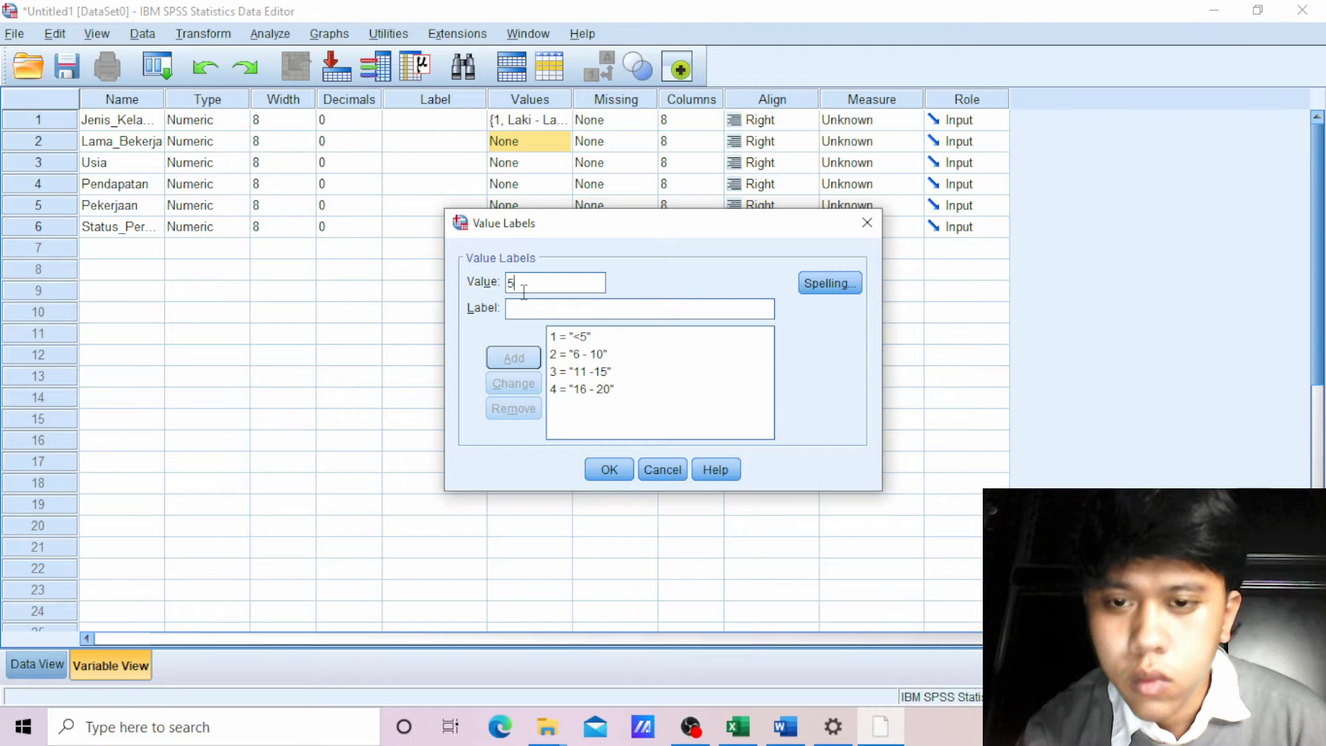
{"action": "left_click", "coordinate": [524, 308]}
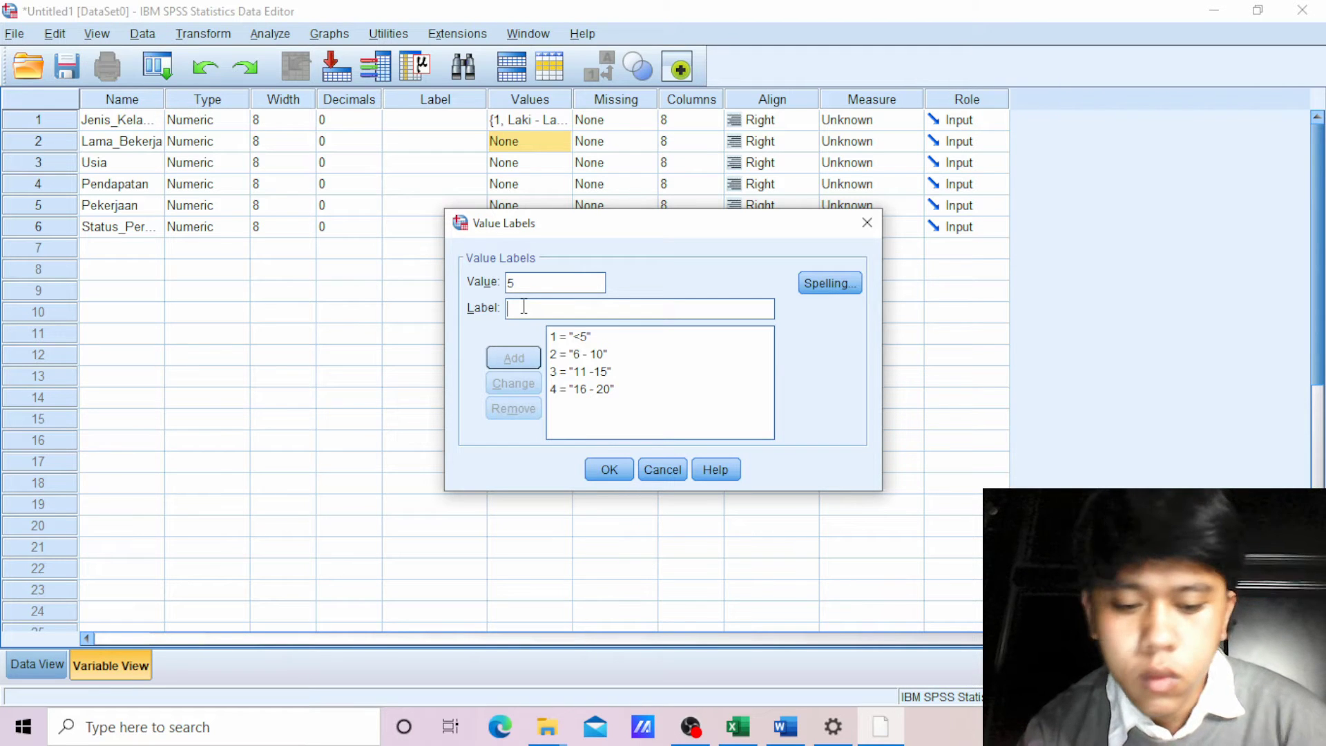
{"action": "type", "text": ">21"}
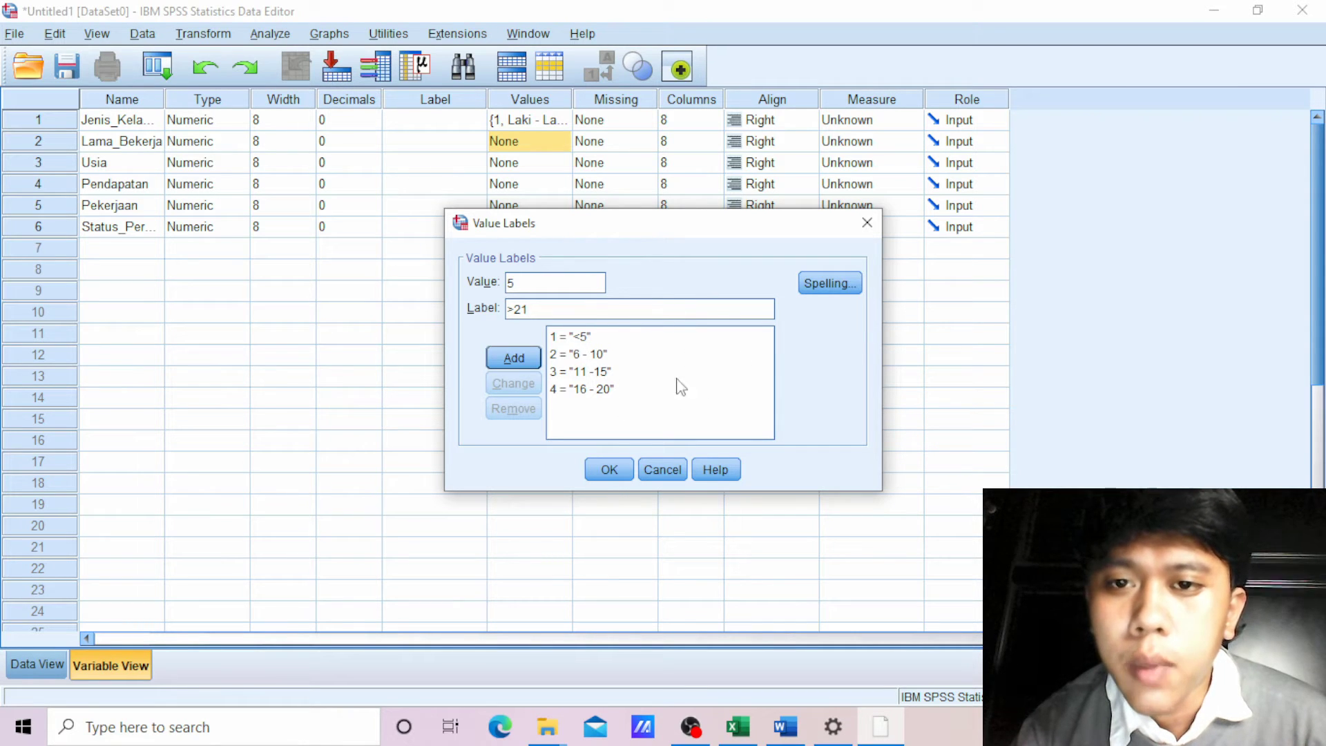
{"action": "left_click", "coordinate": [513, 357]}
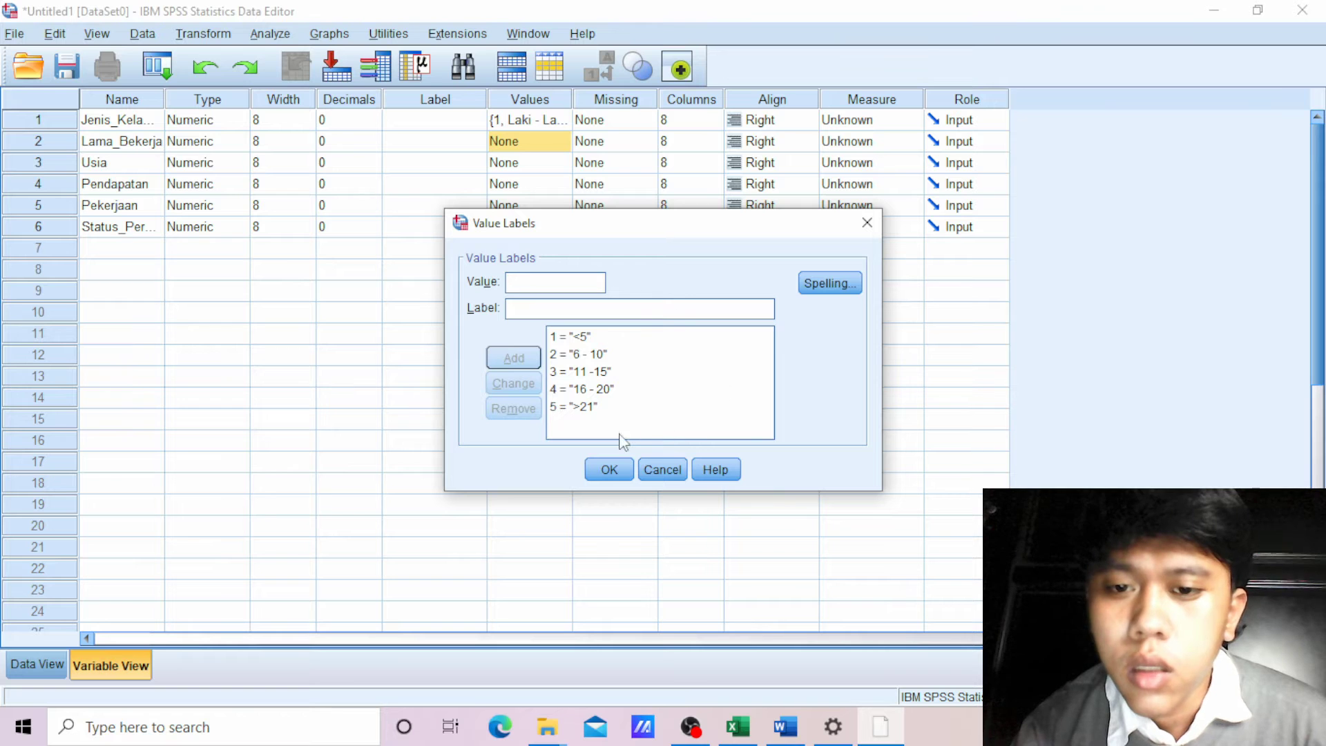
{"action": "left_click", "coordinate": [605, 465]}
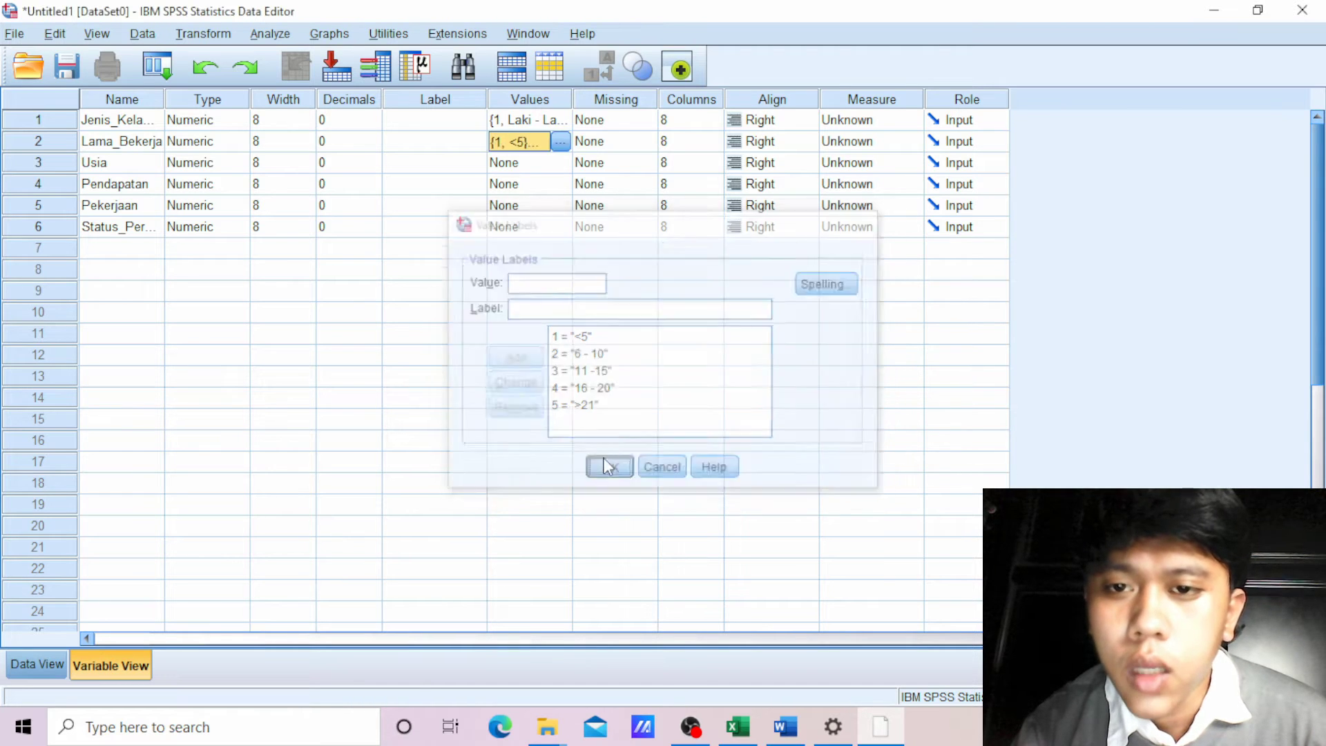
- Define the value label 1 = "<20" for Usia, consulting its category headings in the Tugas 1 Excel workbook
{"action": "left_click", "coordinate": [529, 170]}
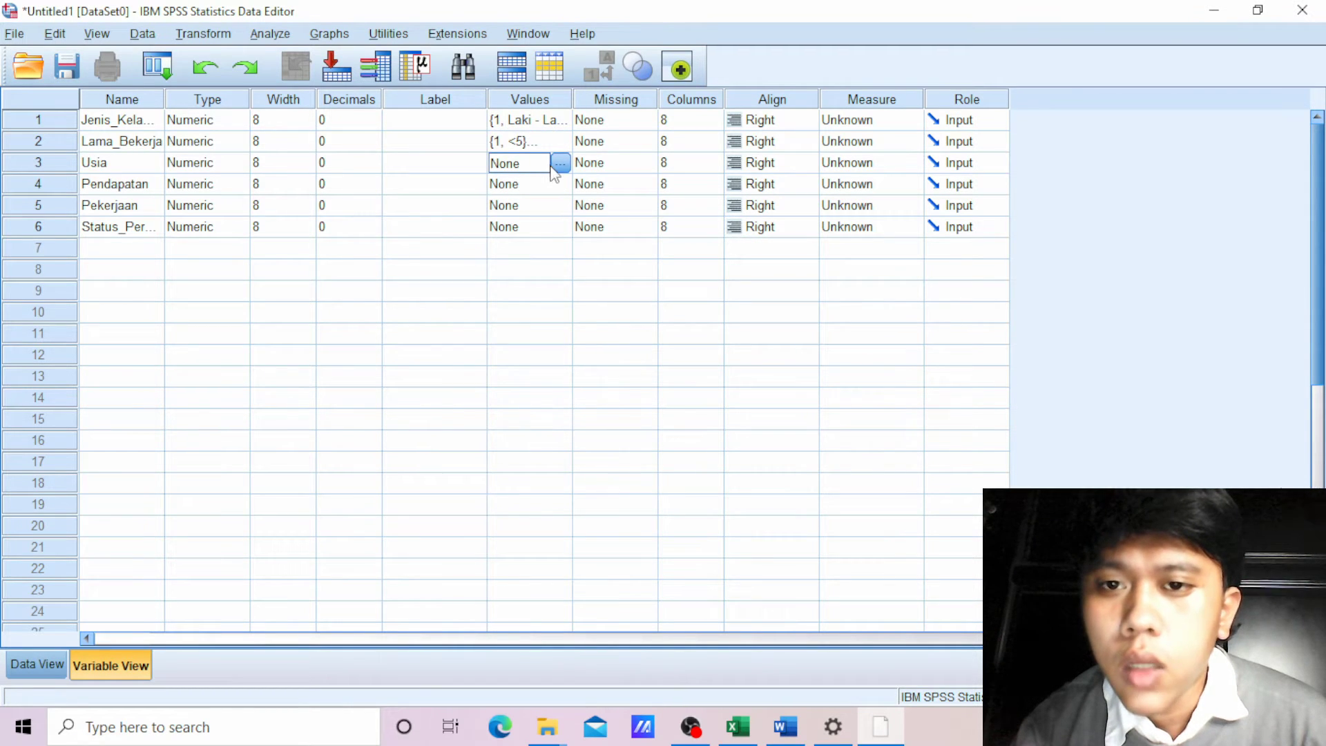
{"action": "left_click", "coordinate": [560, 163]}
{"action": "type", "text": "1"}
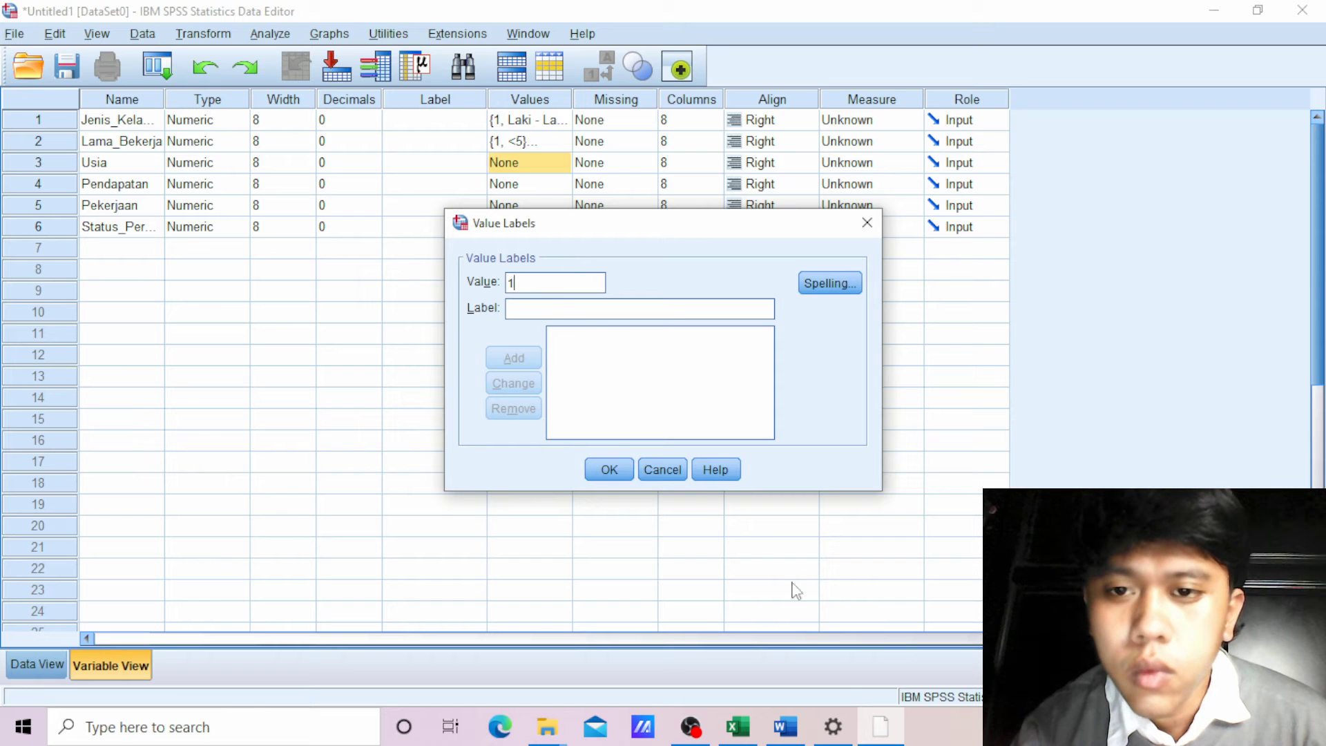
{"action": "left_click", "coordinate": [752, 728]}
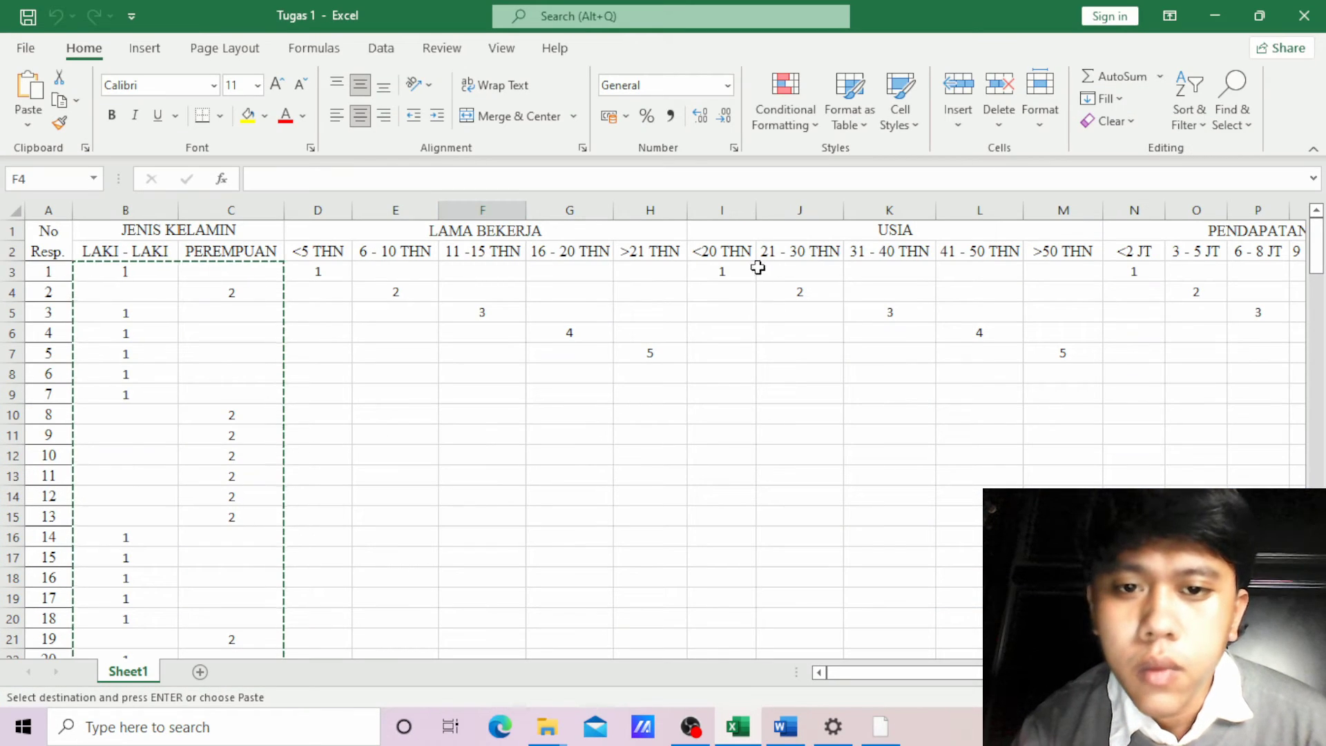
{"action": "left_click_drag", "start_coordinate": [901, 680], "coordinate": [967, 677]}
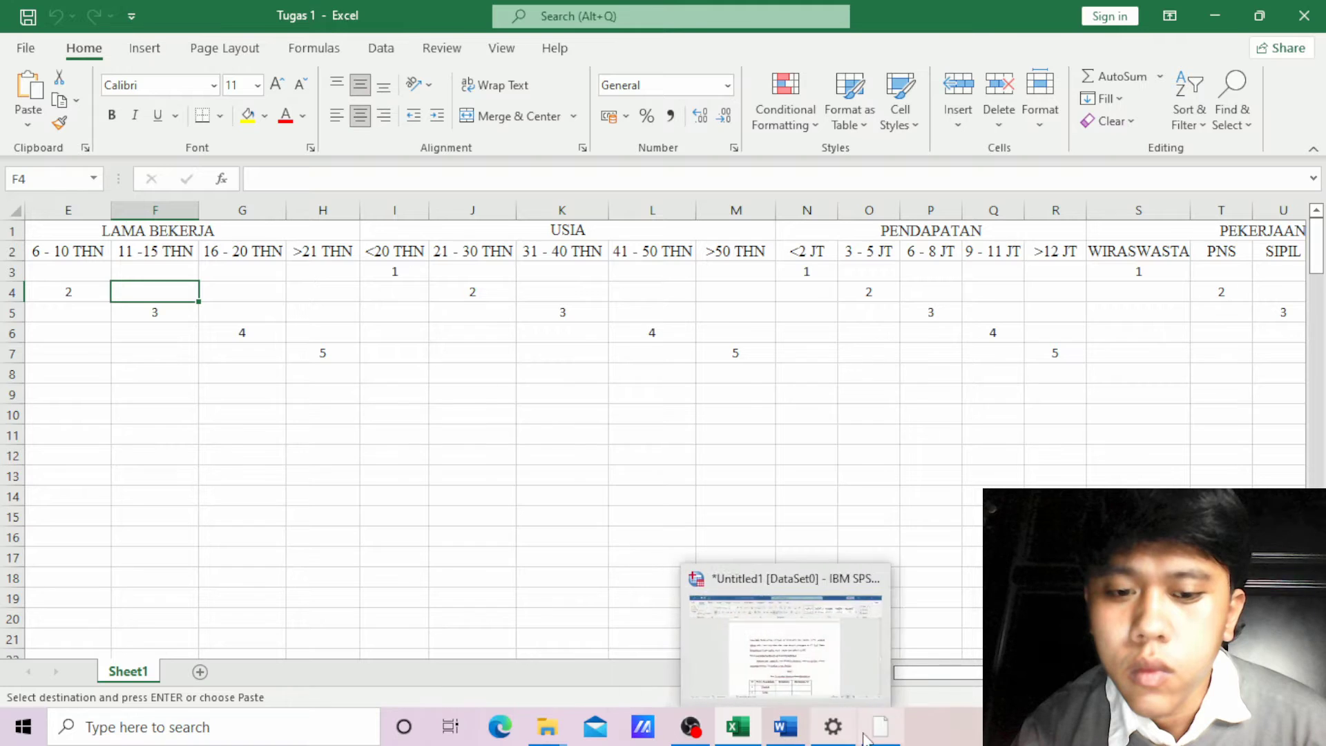
{"action": "left_click", "coordinate": [880, 727]}
{"action": "left_click", "coordinate": [554, 308]}
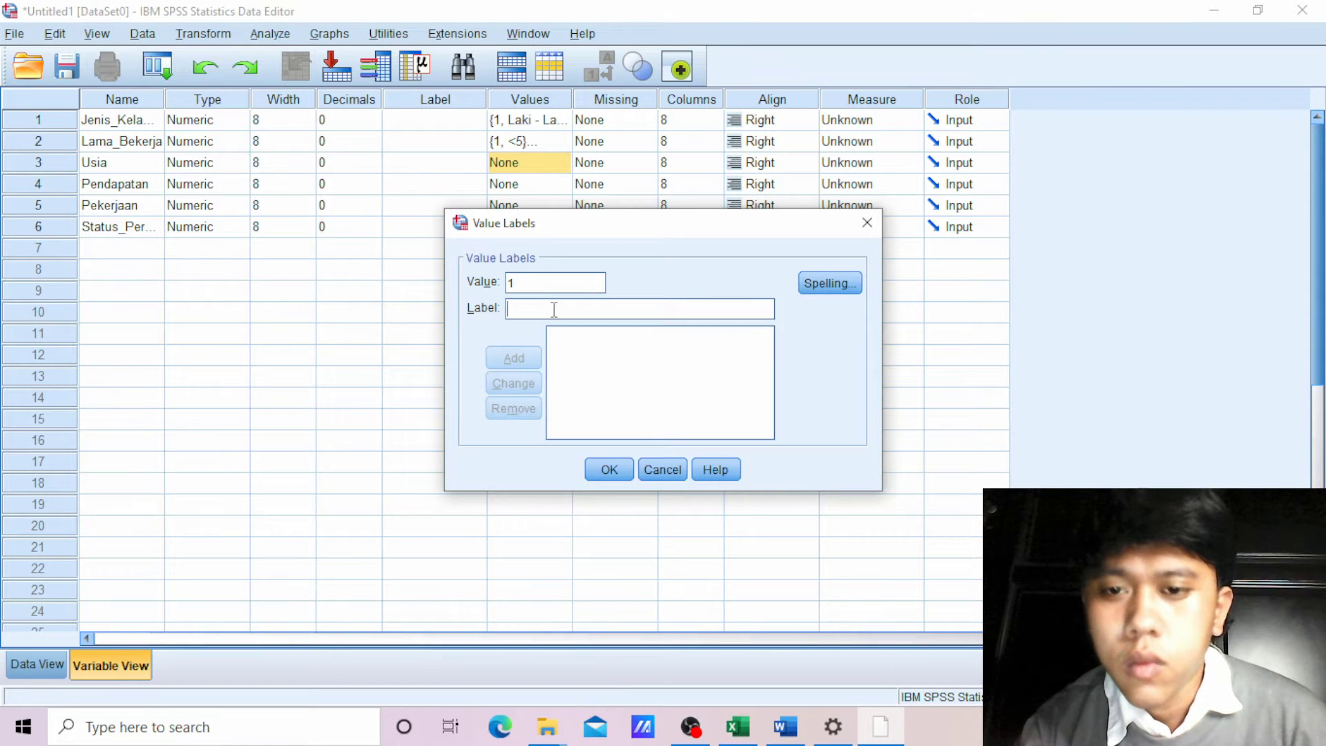
{"action": "type", "text": "<20"}
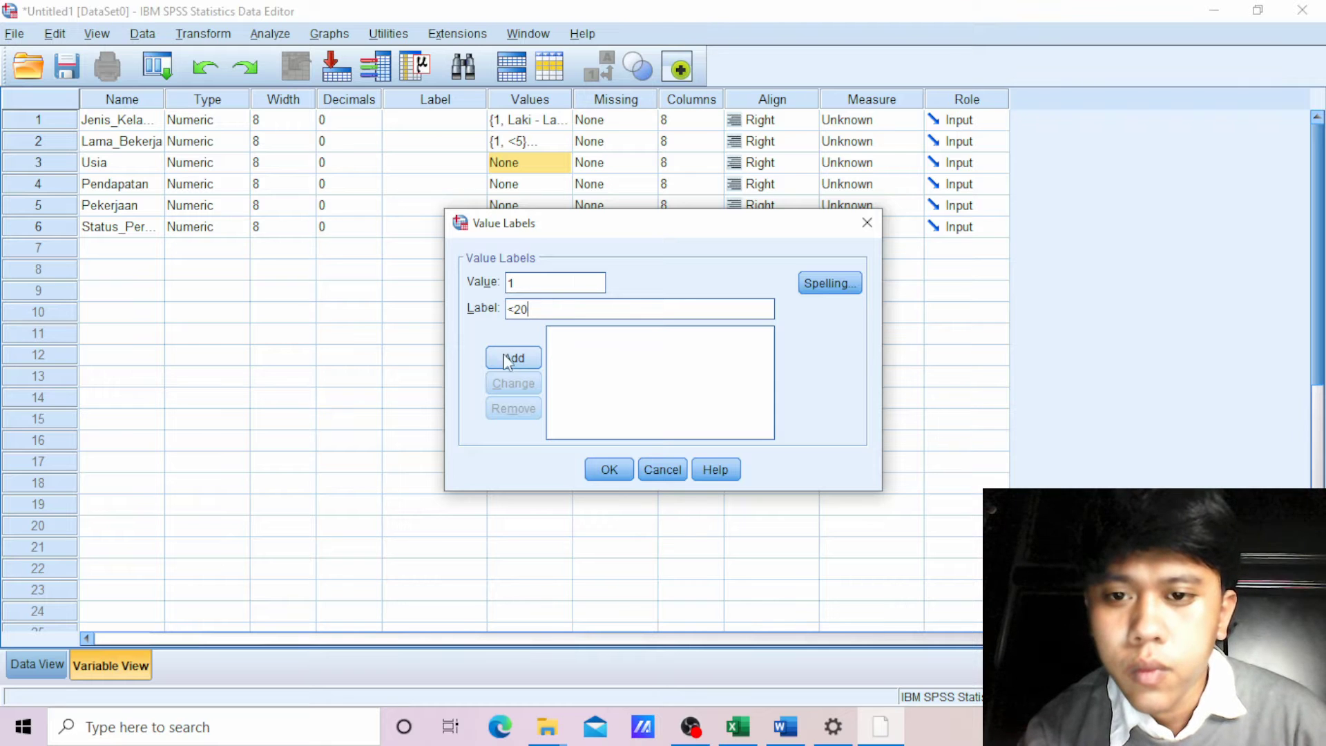
{"action": "left_click", "coordinate": [511, 355]}
- Add the value labels 2 = "21 - 30" and 3 = "31 - 40" for Usia
{"action": "type", "text": "2"}
{"action": "left_click", "coordinate": [539, 312]}
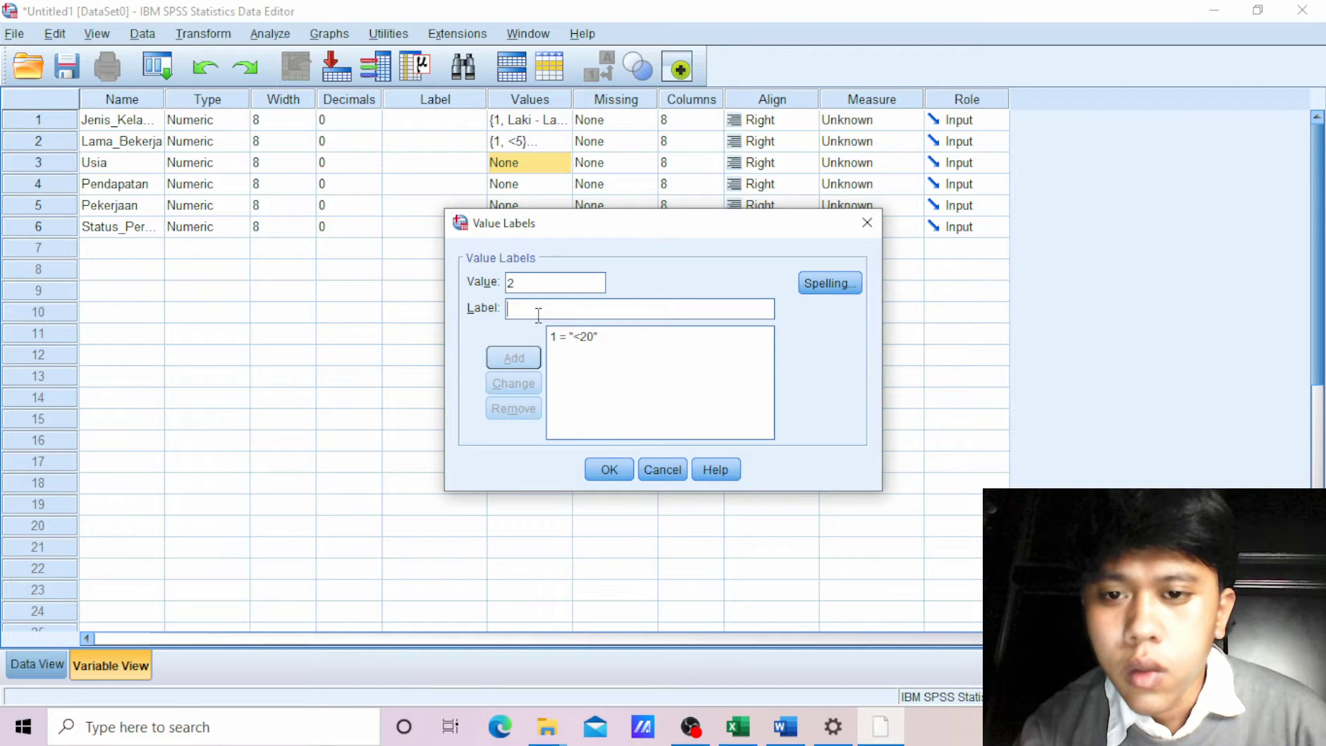
{"action": "type", "text": "21 - 30"}
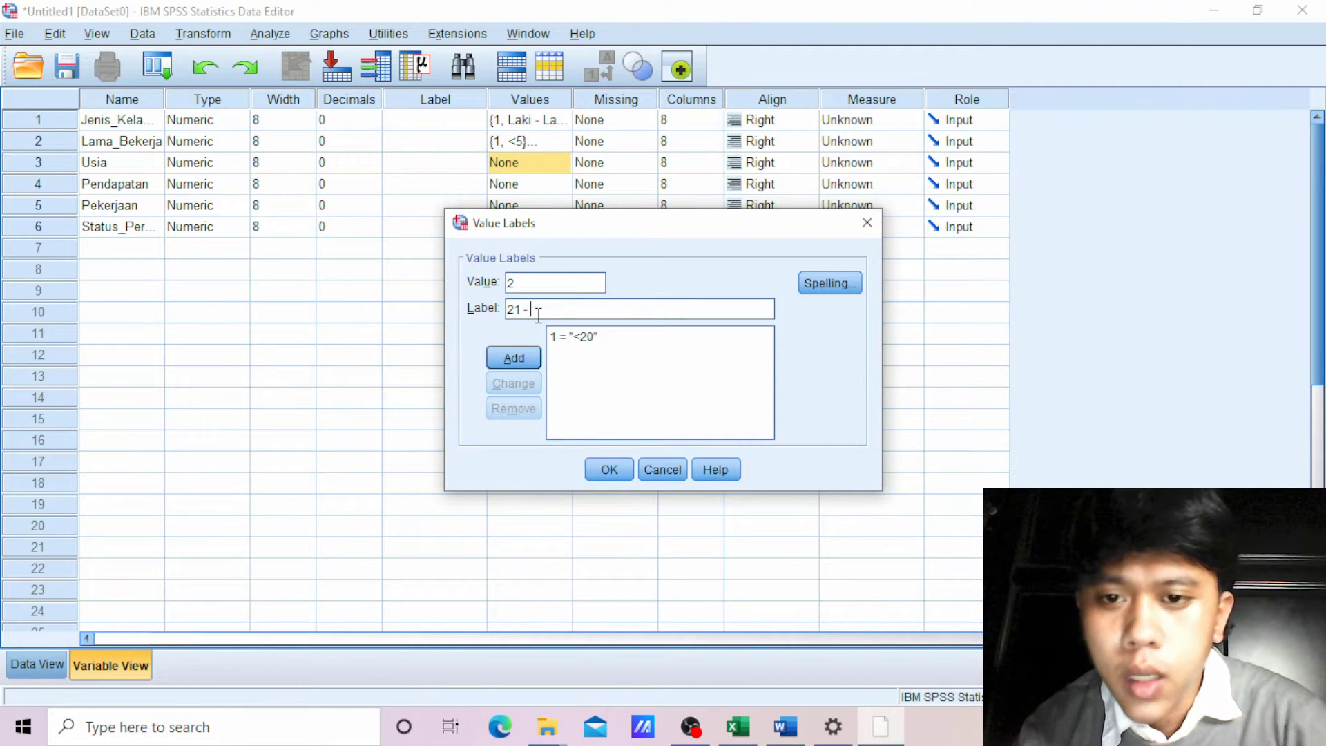
{"action": "left_click", "coordinate": [521, 358]}
{"action": "type", "text": "3"}
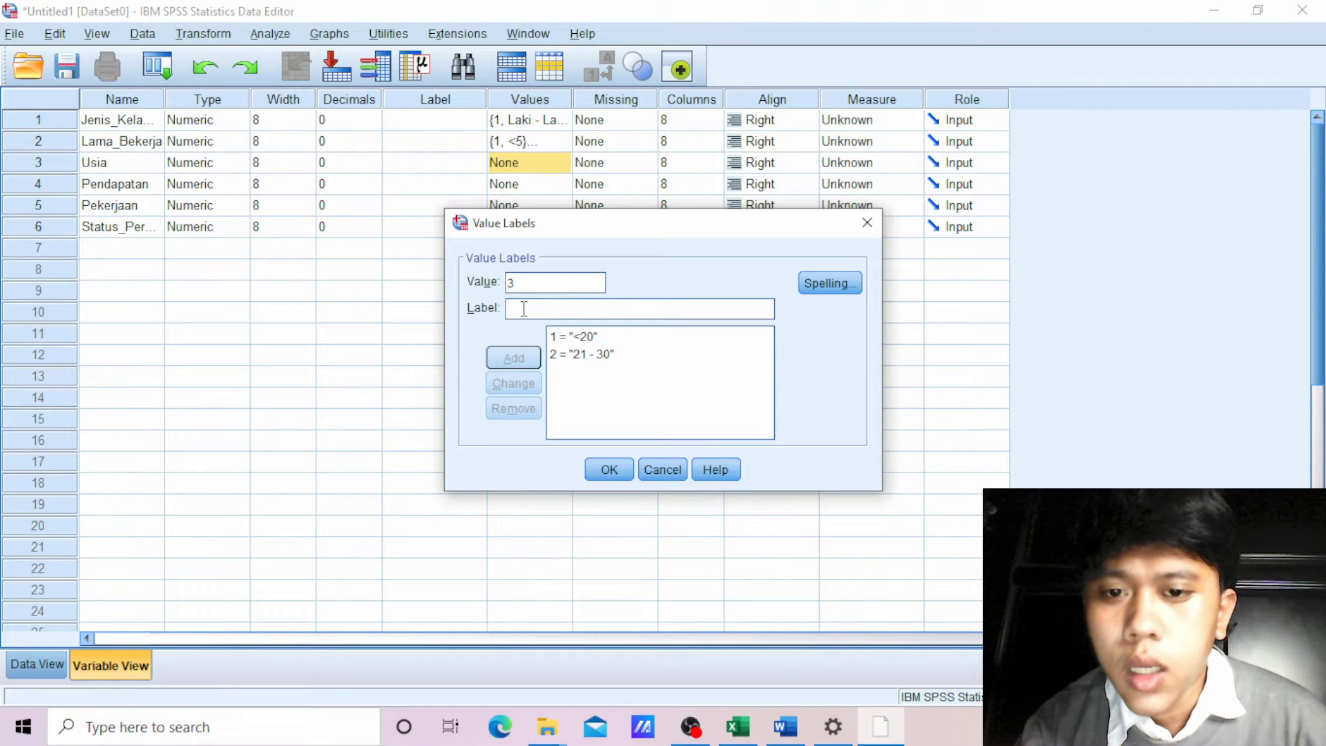
{"action": "type", "text": "31 - 40"}
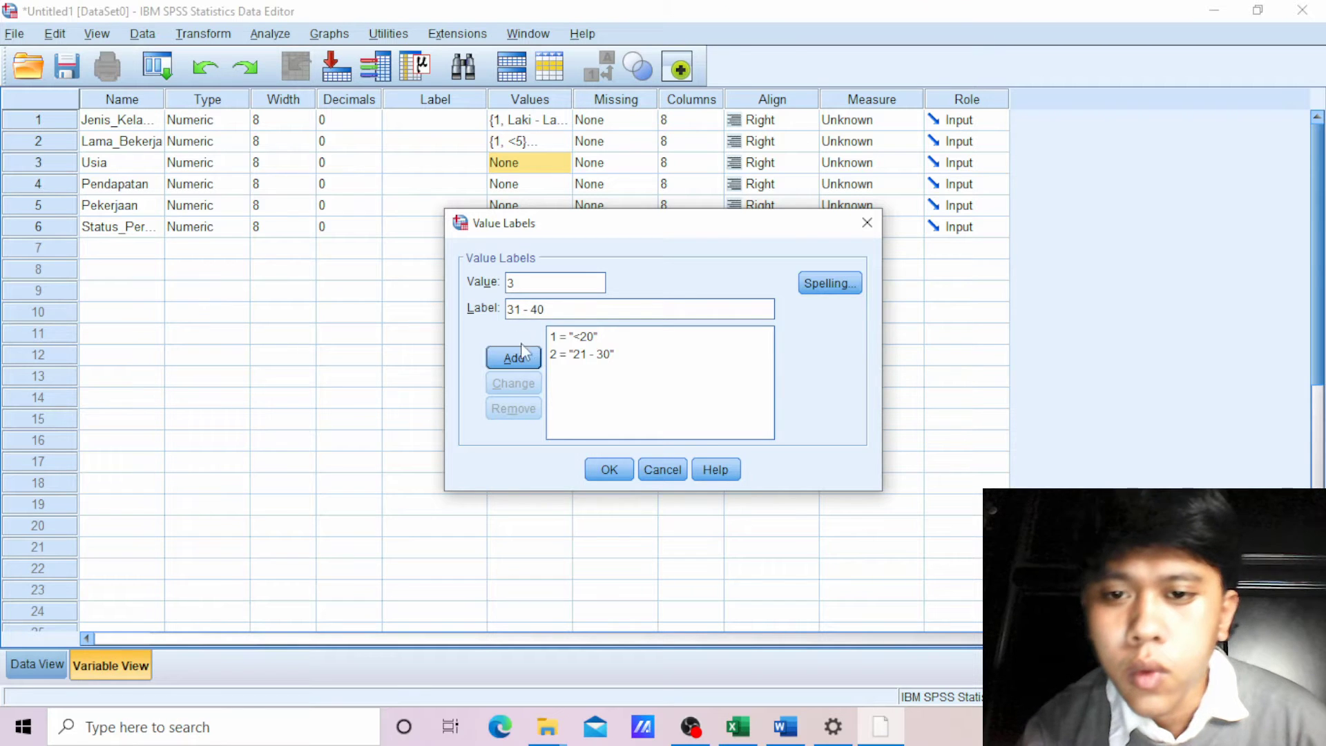
{"action": "left_click", "coordinate": [521, 349]}
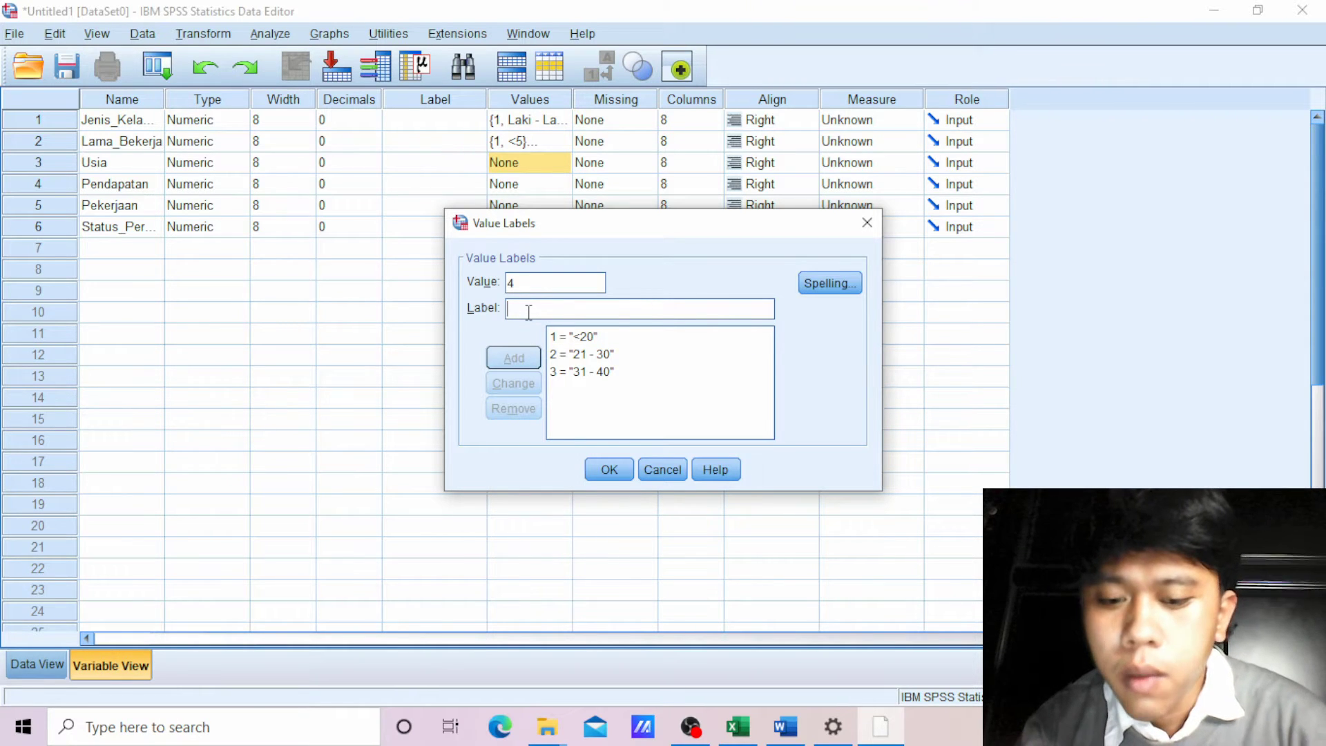
- Add the value labels 4 = "41 - 50" and 5 = "> 51" for Usia and accept the labels
{"action": "type", "text": "41 - 50"}
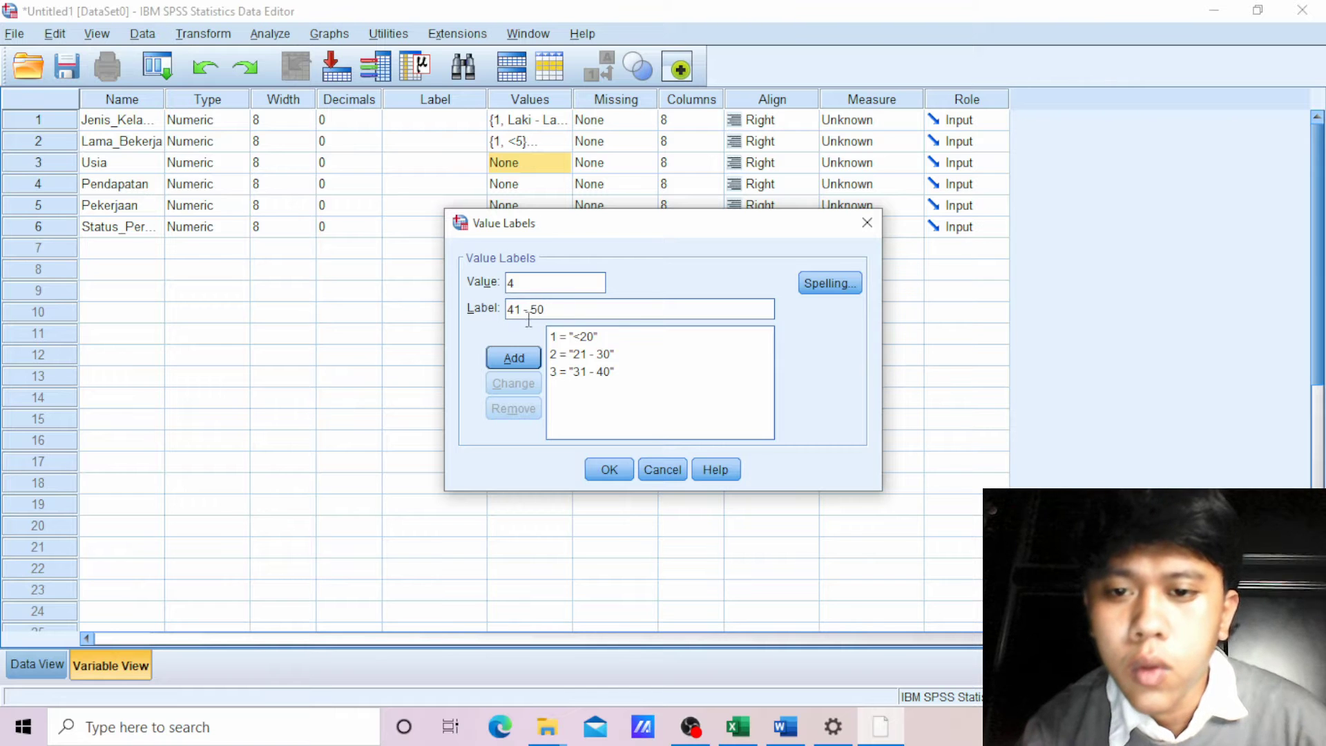
{"action": "left_click", "coordinate": [514, 358]}
{"action": "type", "text": "5"}
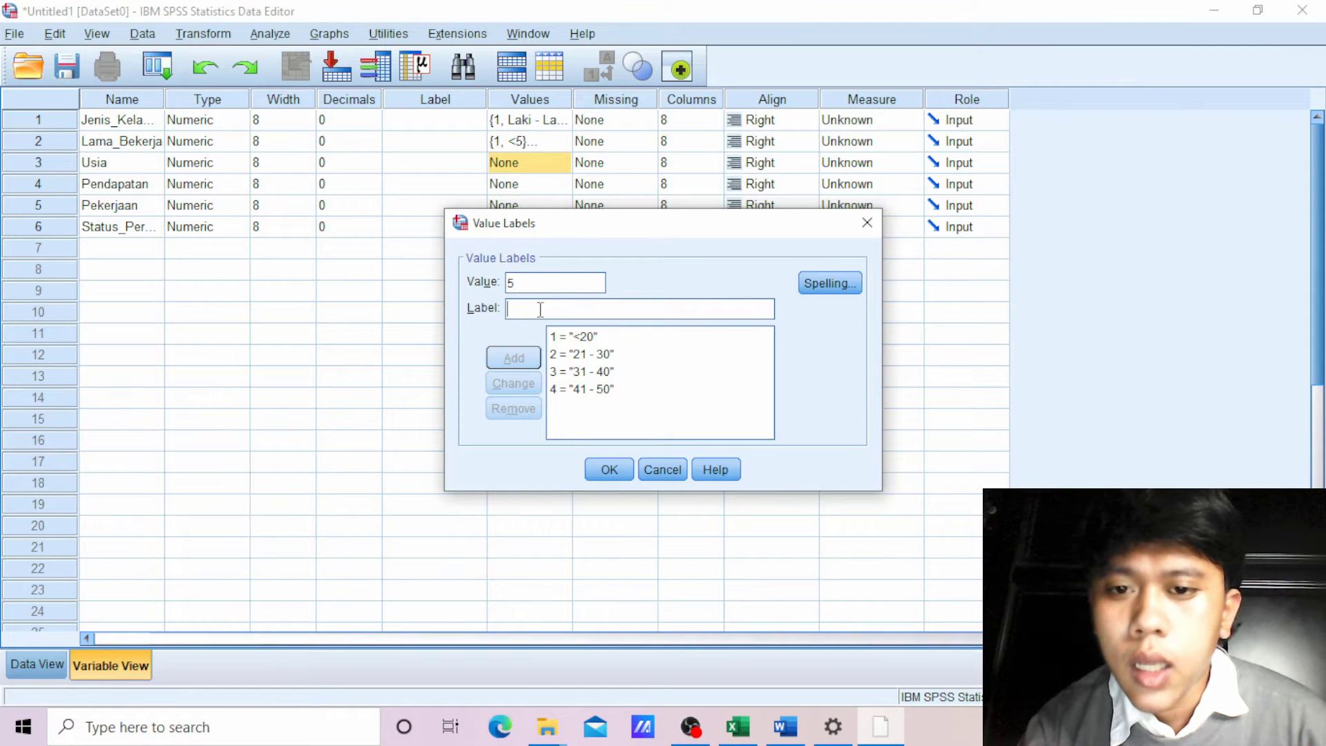
{"action": "type", "text": ">"}
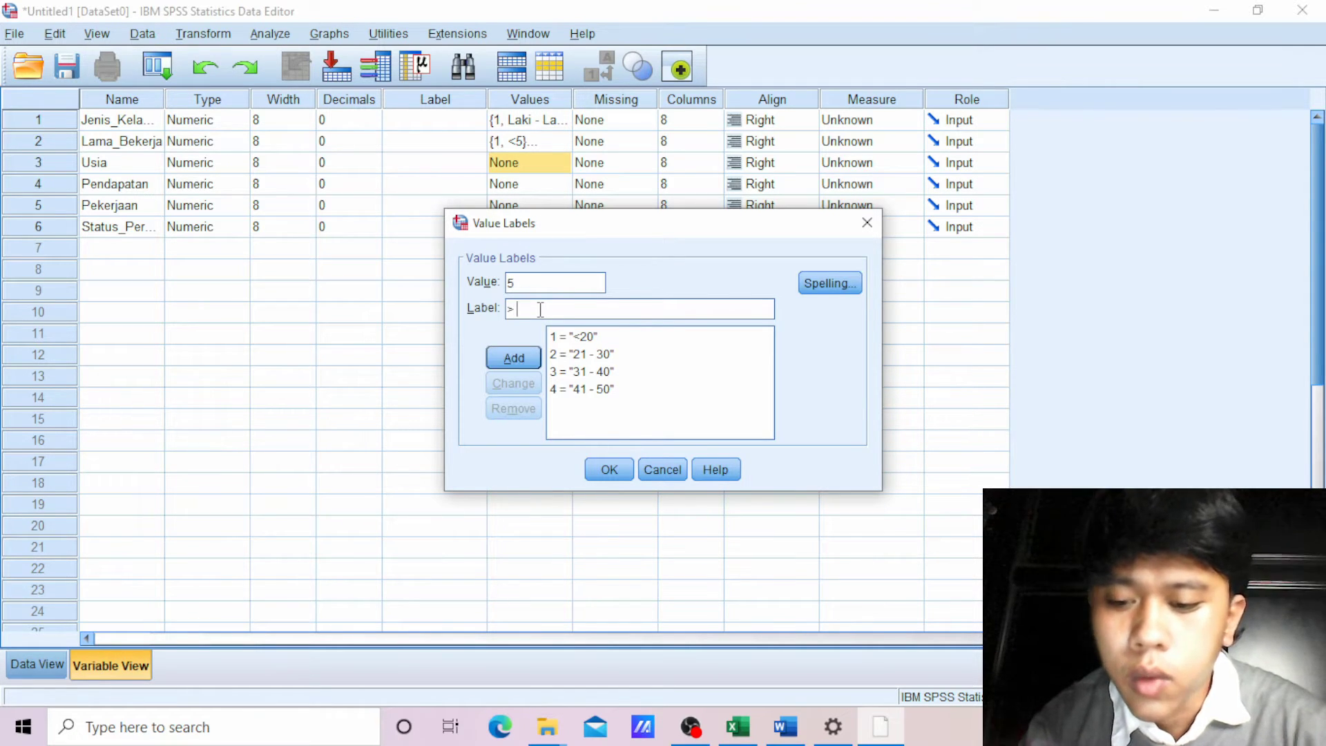
{"action": "type", "text": " 51"}
{"action": "left_click", "coordinate": [523, 358]}
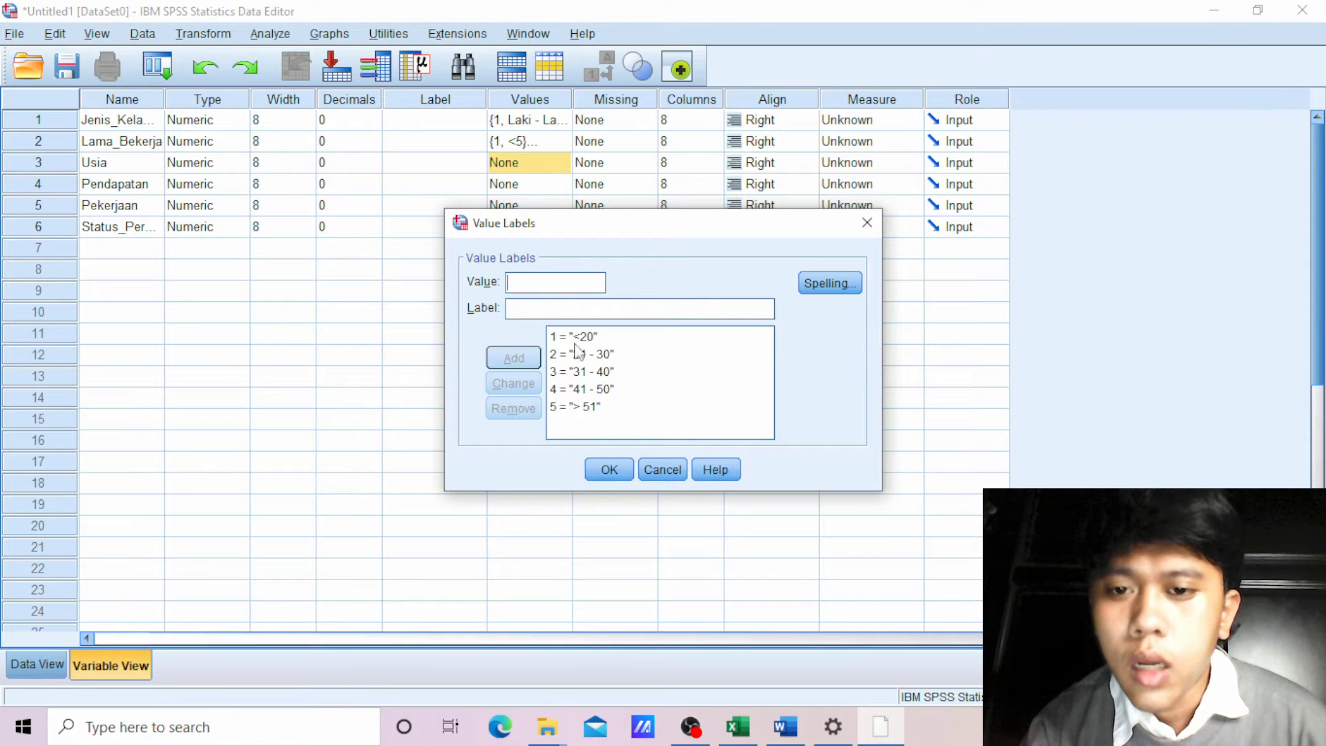
{"action": "left_click", "coordinate": [624, 469]}
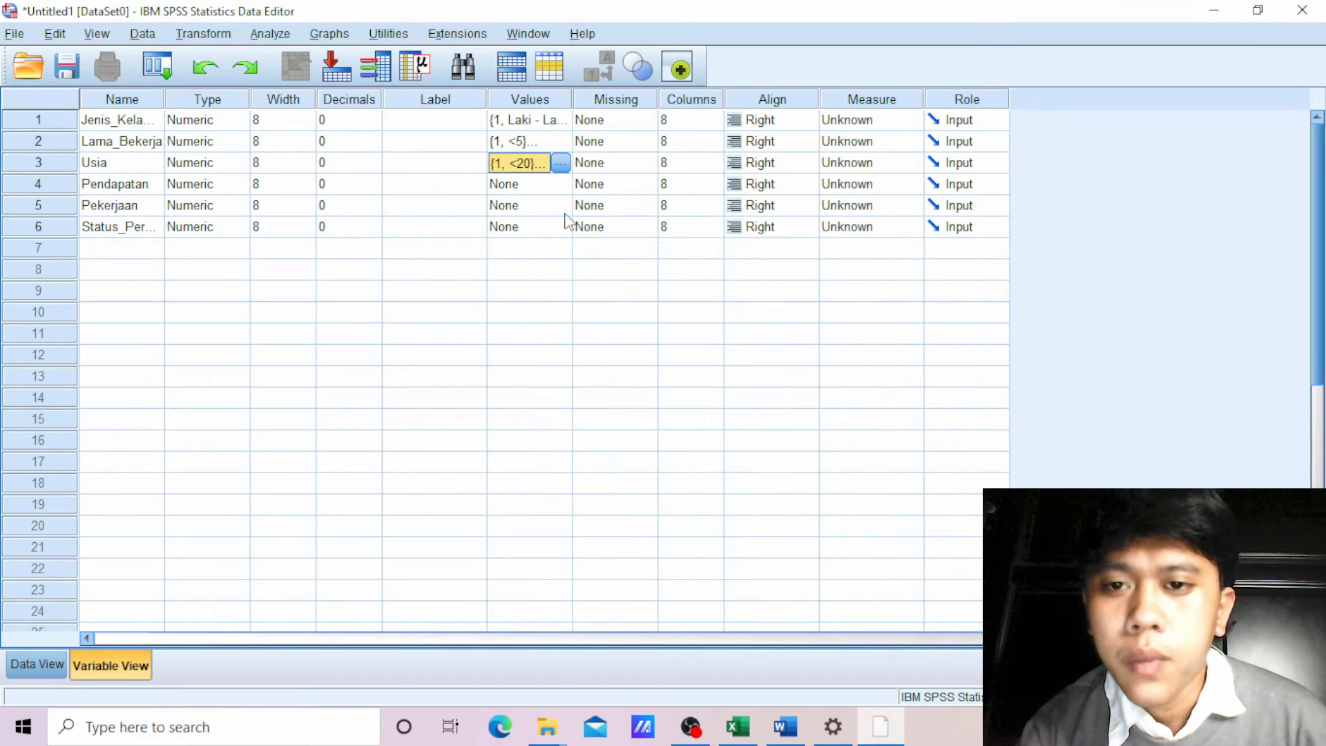
- Define the first value label for Pendapatan as 1 = "< 2Jt"
{"action": "left_click", "coordinate": [513, 185]}
{"action": "left_click", "coordinate": [560, 184]}
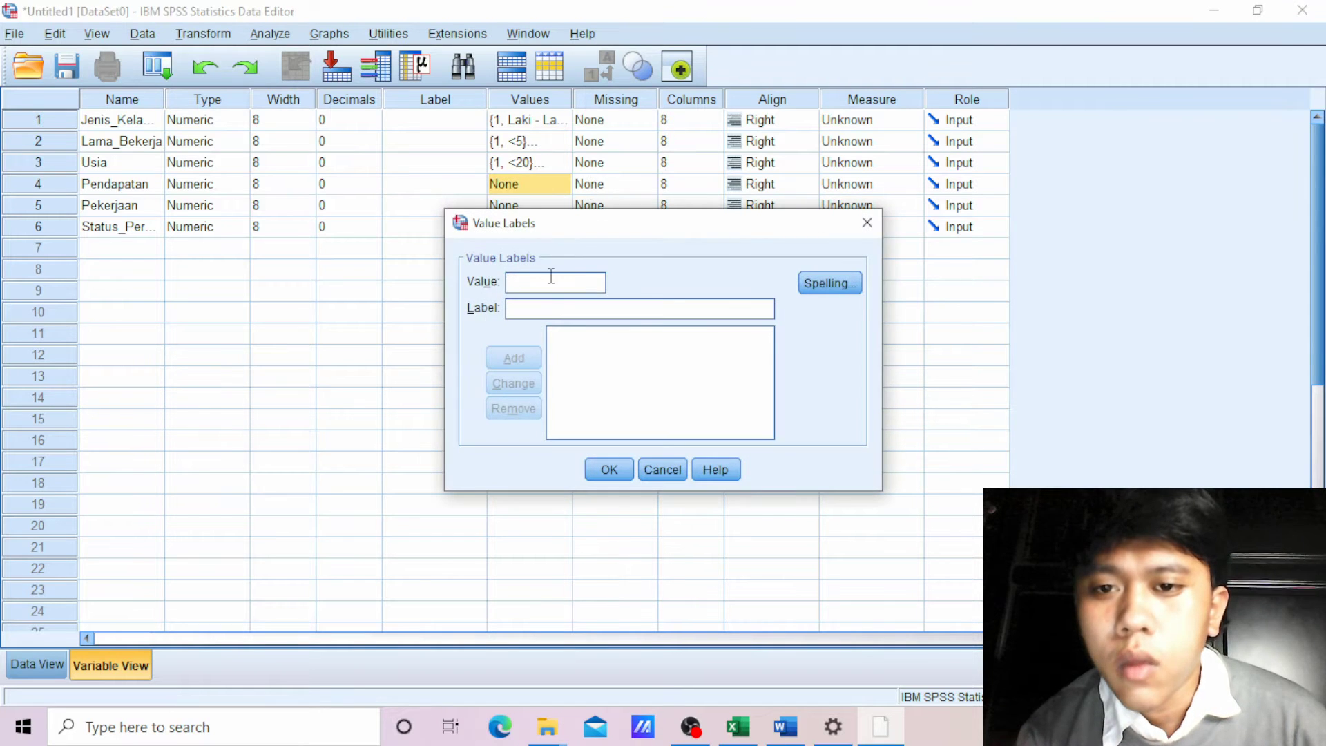
{"action": "type", "text": "1"}
{"action": "left_click", "coordinate": [566, 312]}
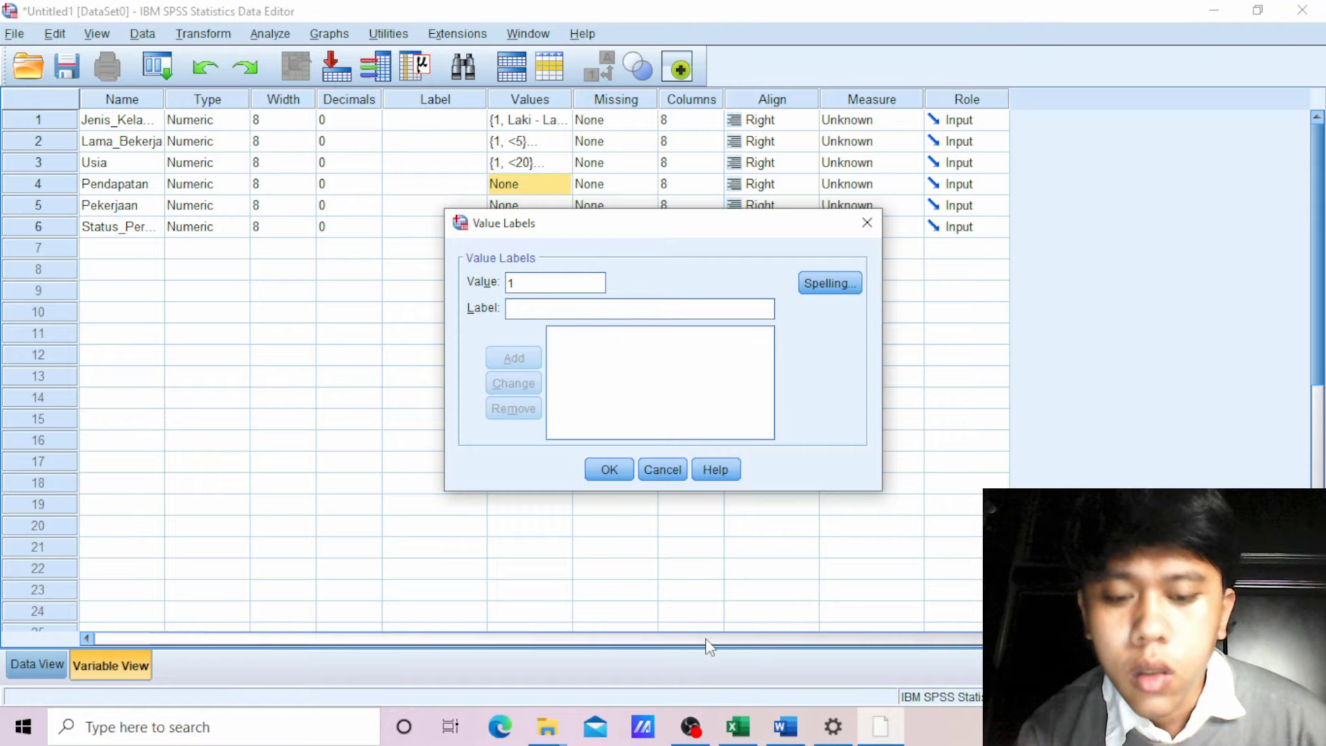
{"action": "type", "text": "< 2"}
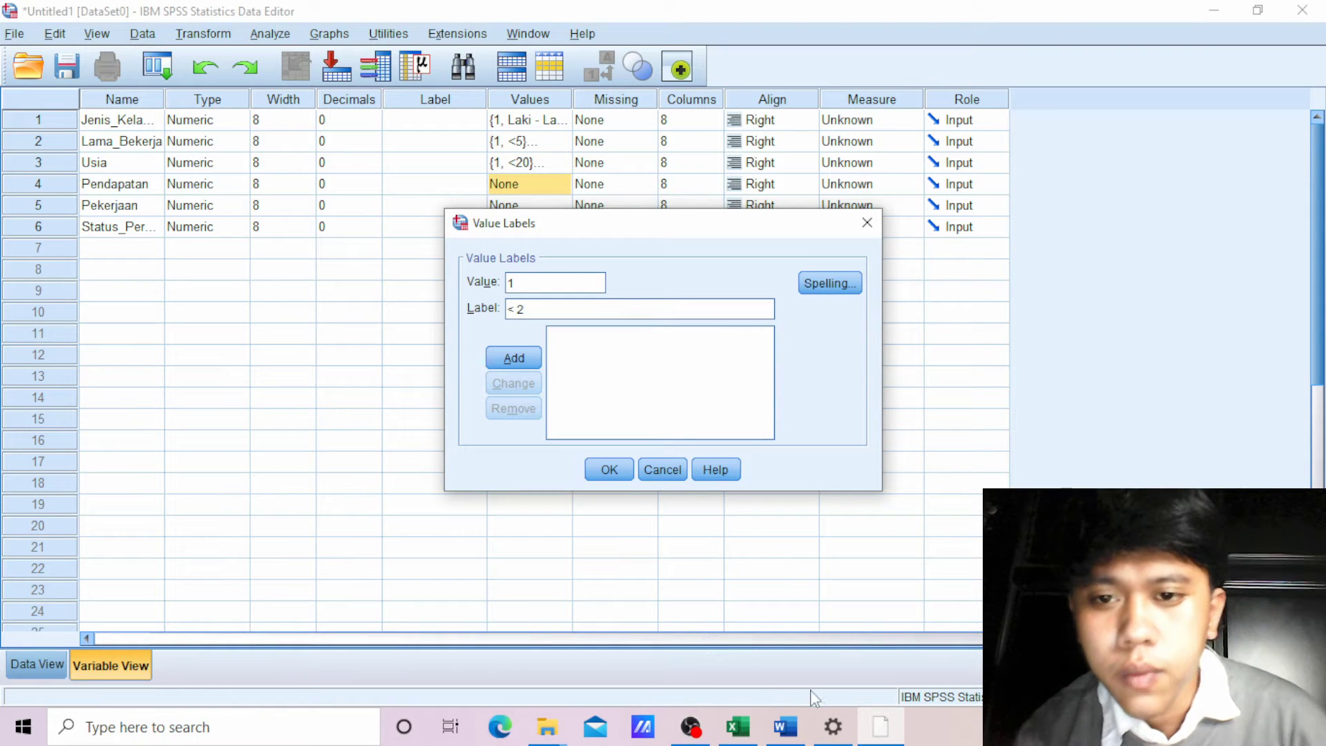
{"action": "type", "text": "Jt"}
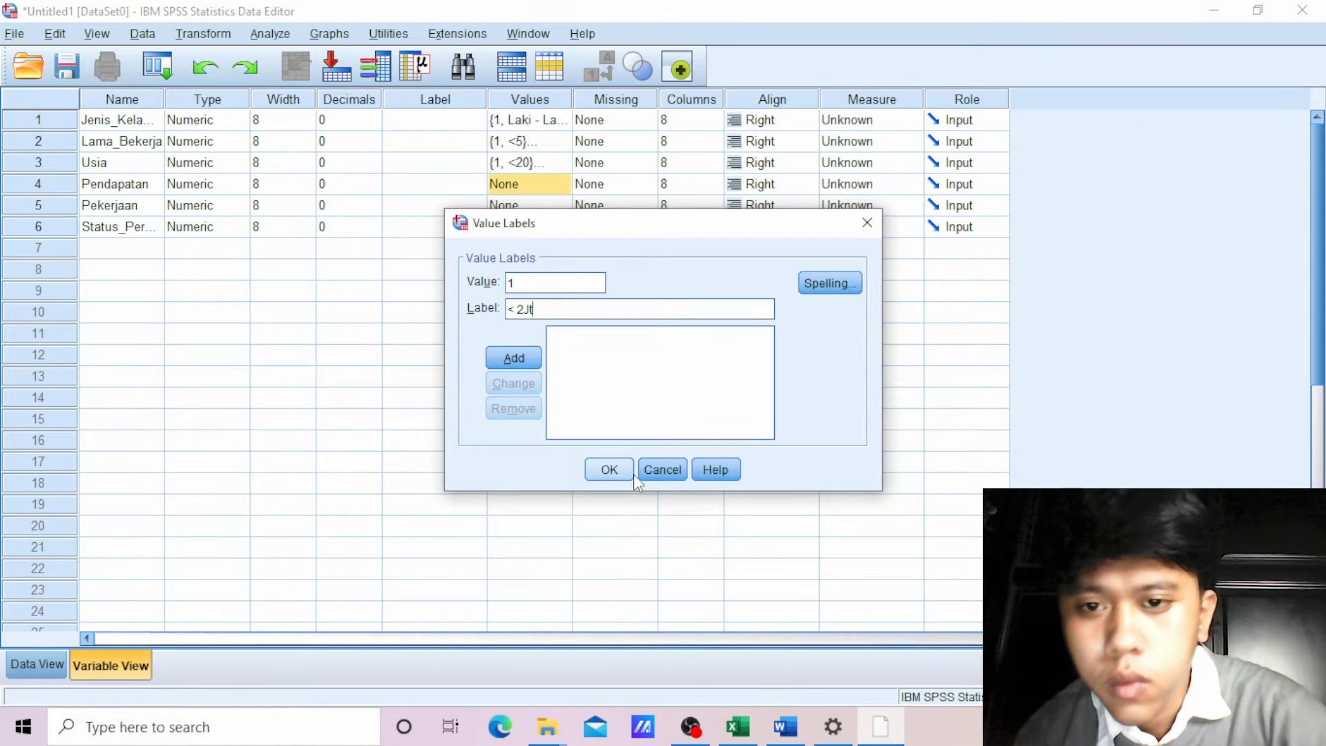
{"action": "left_click", "coordinate": [524, 361]}
- Add the value label 2 = "3 - 5 Jt" for Pendapatan, consulting its category headings in the Tugas 1 Excel workbook
{"action": "type", "text": "2"}
{"action": "left_click", "coordinate": [542, 308]}
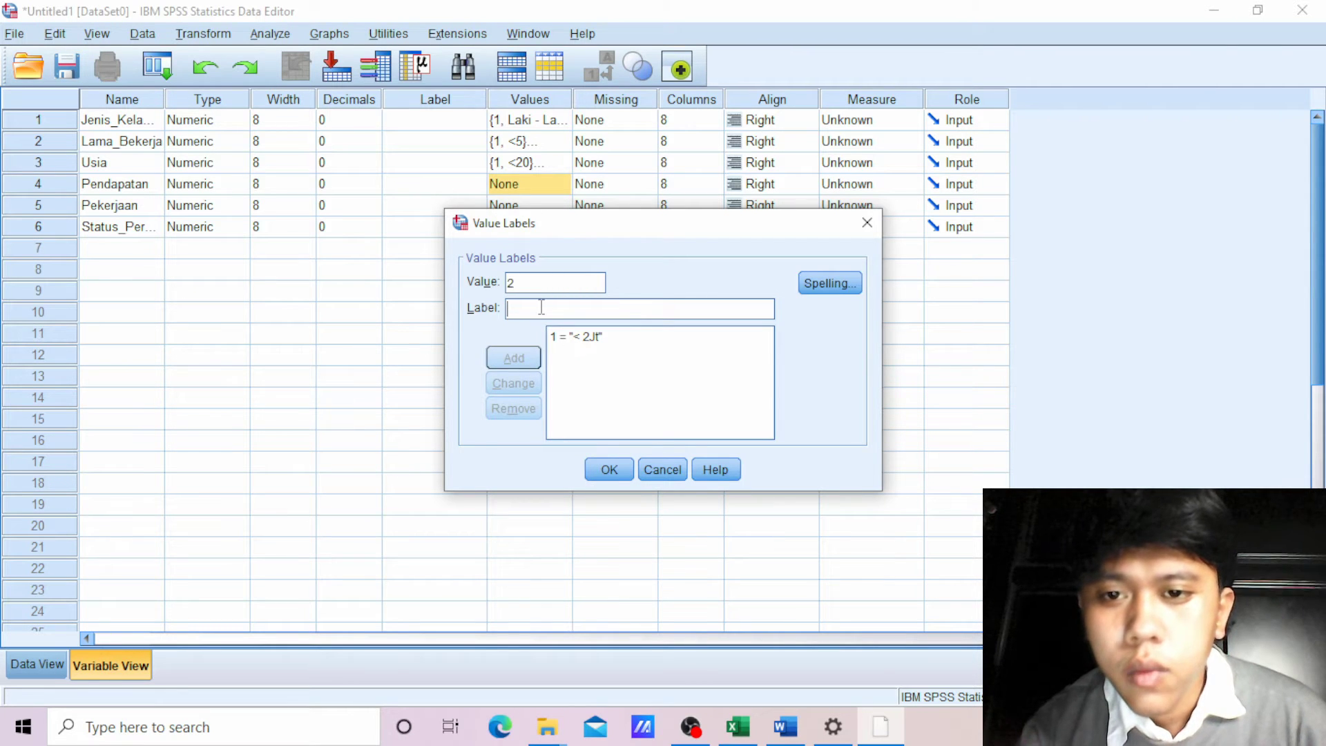
{"action": "left_click", "coordinate": [736, 715]}
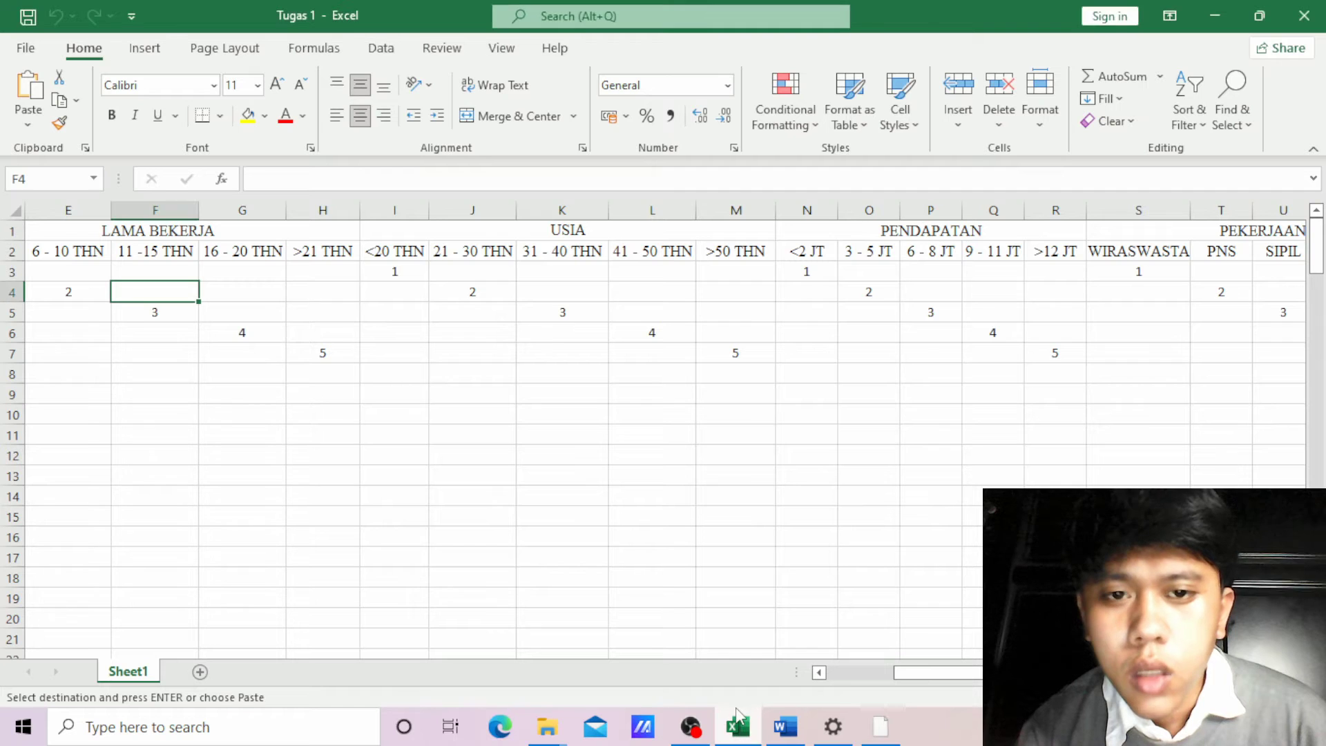
{"action": "left_click", "coordinate": [736, 721]}
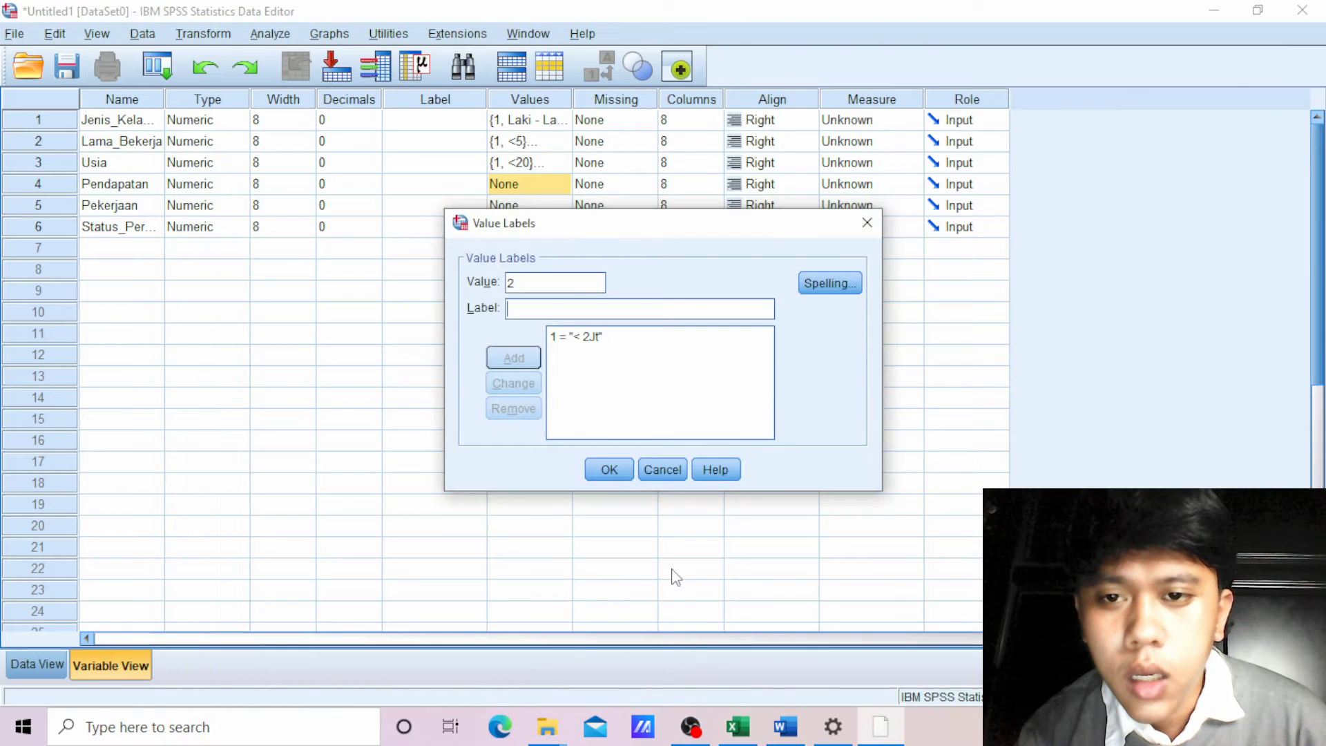
{"action": "type", "text": "3 - "}
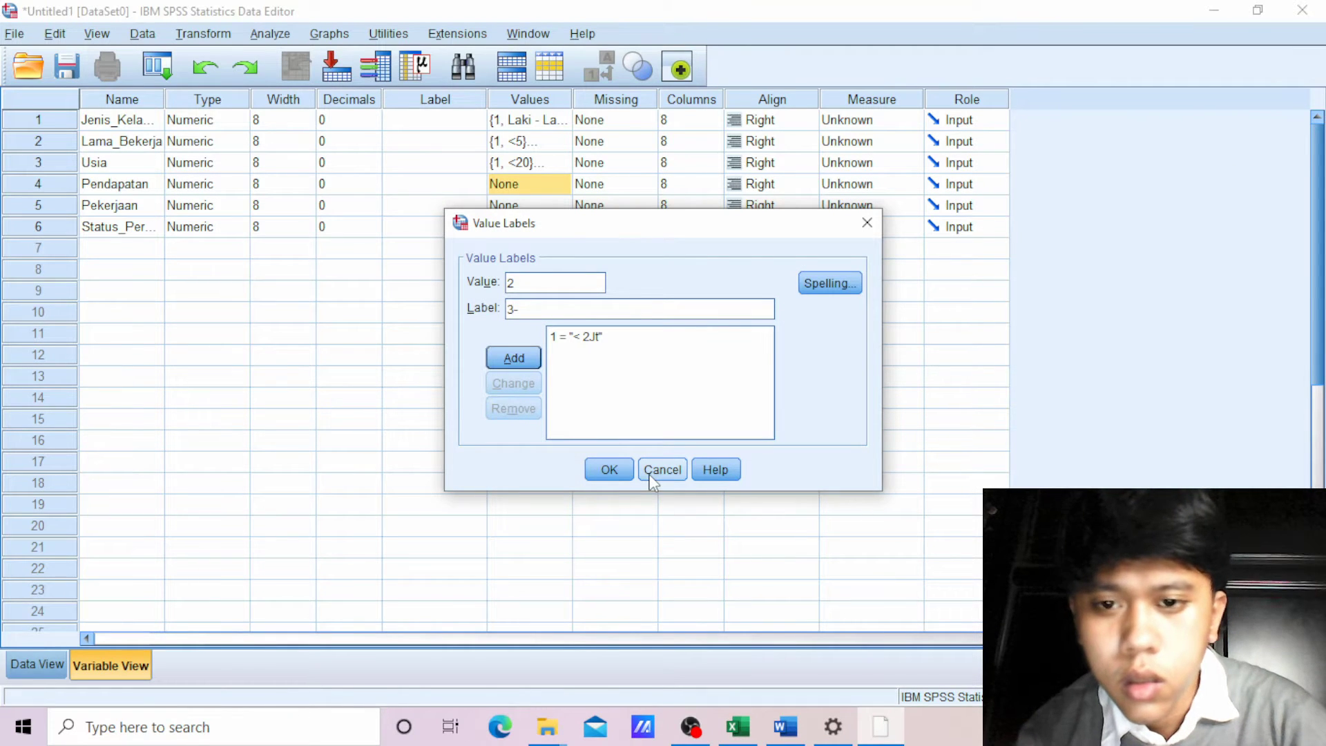
{"action": "type", "text": "5"}
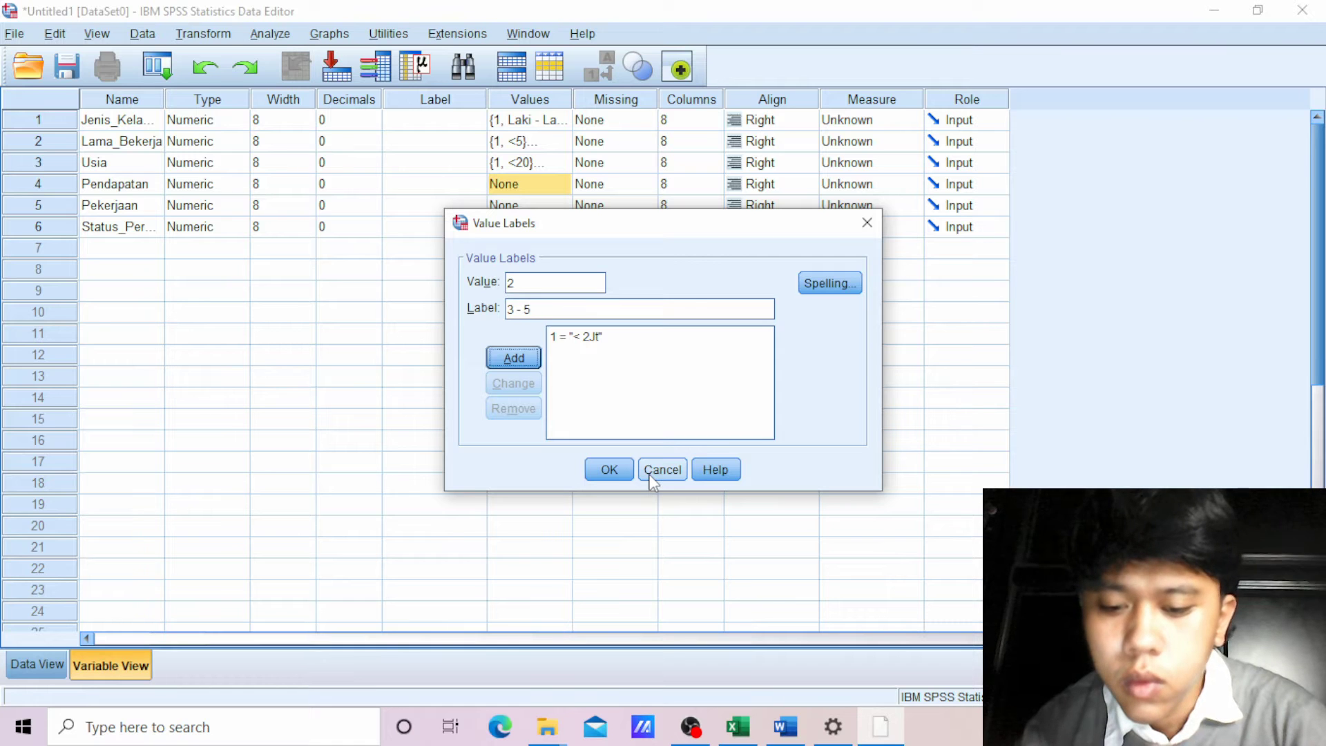
{"action": "left_click", "coordinate": [543, 311]}
{"action": "type", "text": "Jt"}
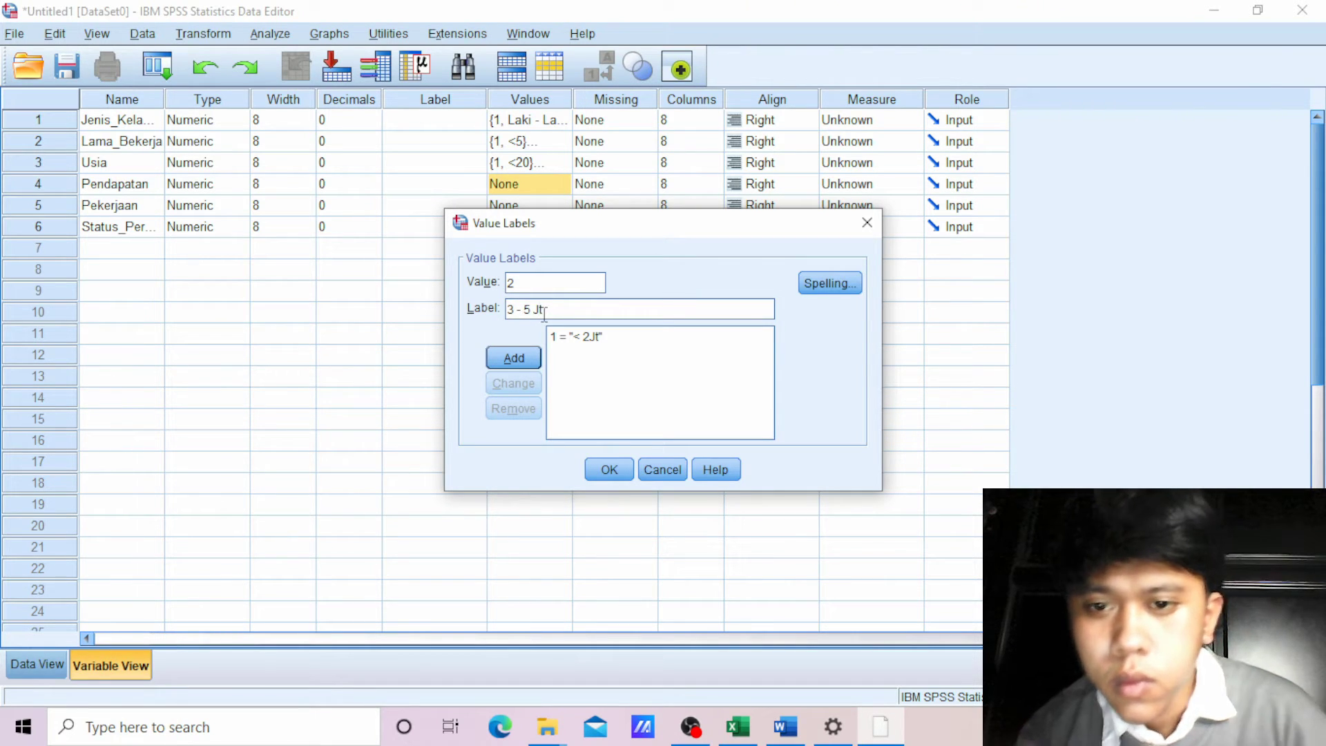
{"action": "left_click", "coordinate": [521, 355]}
- Add the value label 3 = "6 - 8 Jt" for Pendapatan, checking the range against the Tugas 1 Excel workbook
{"action": "type", "text": "3"}
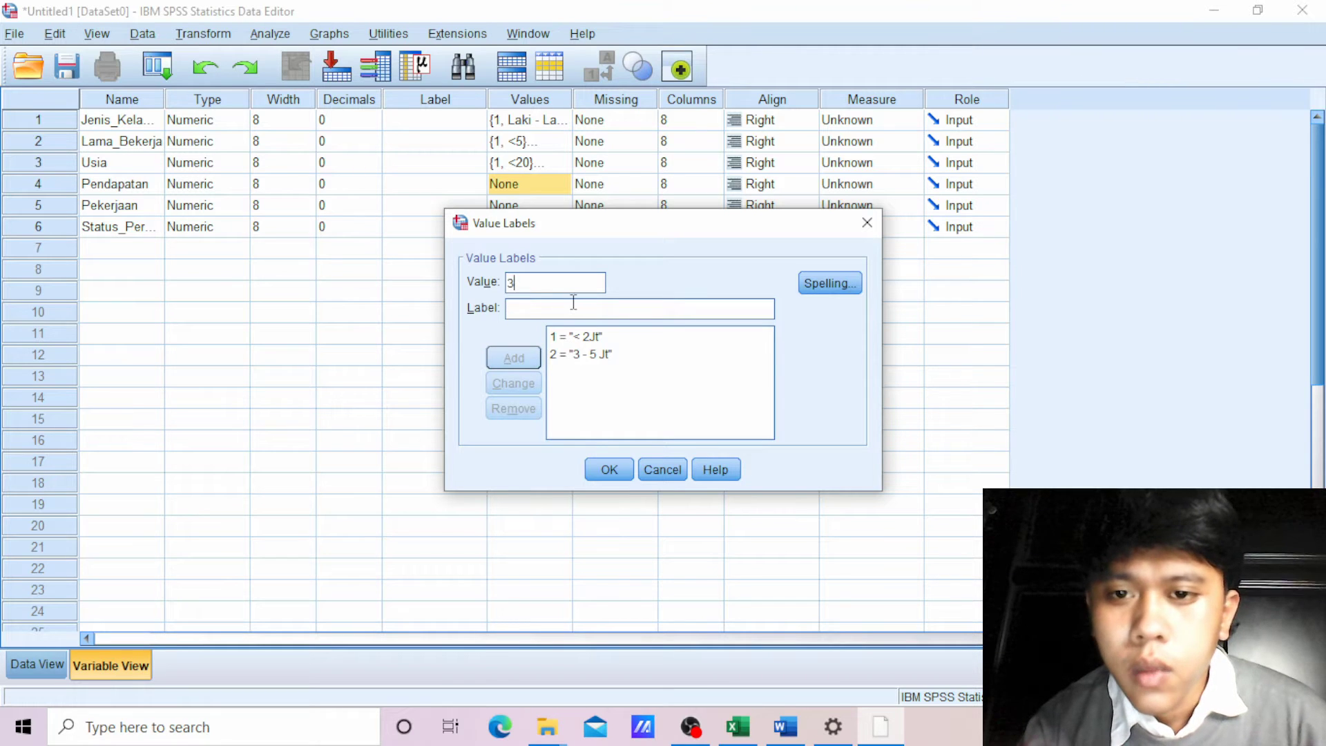
{"action": "type", "text": "6"}
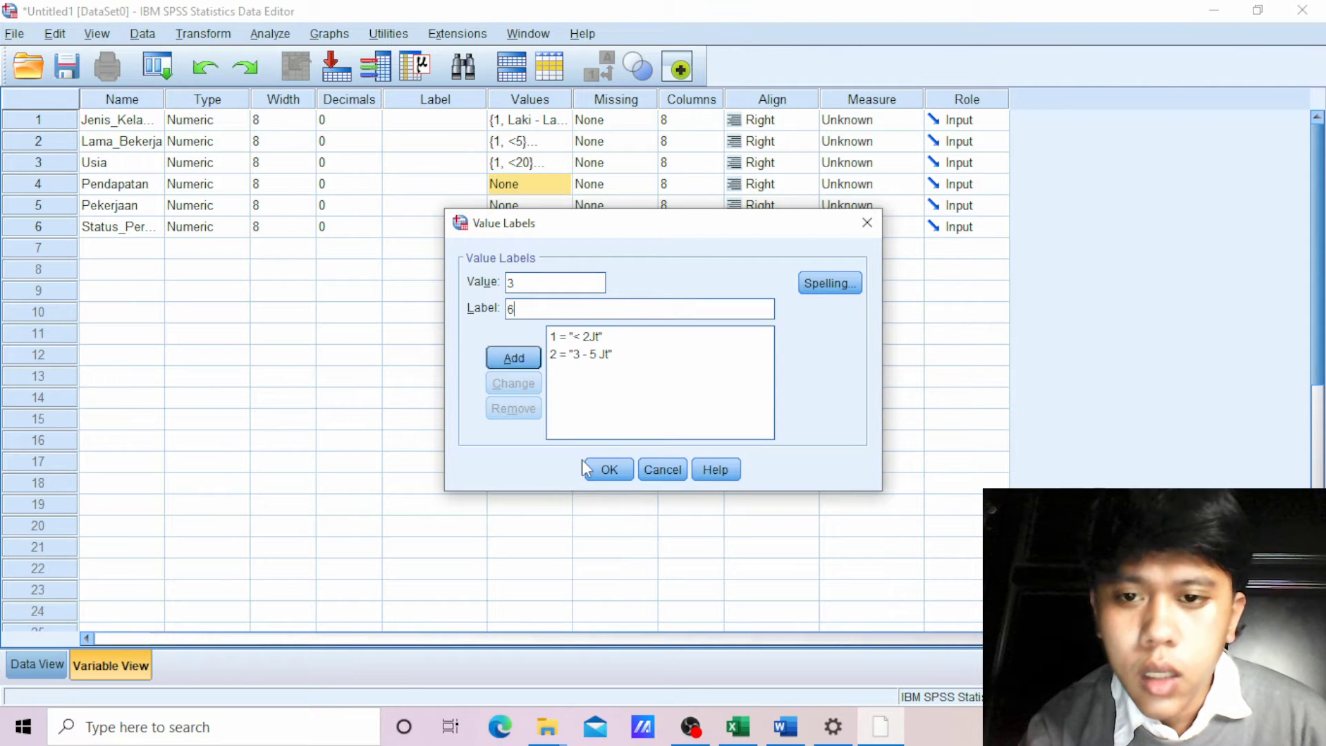
{"action": "type", "text": " -"}
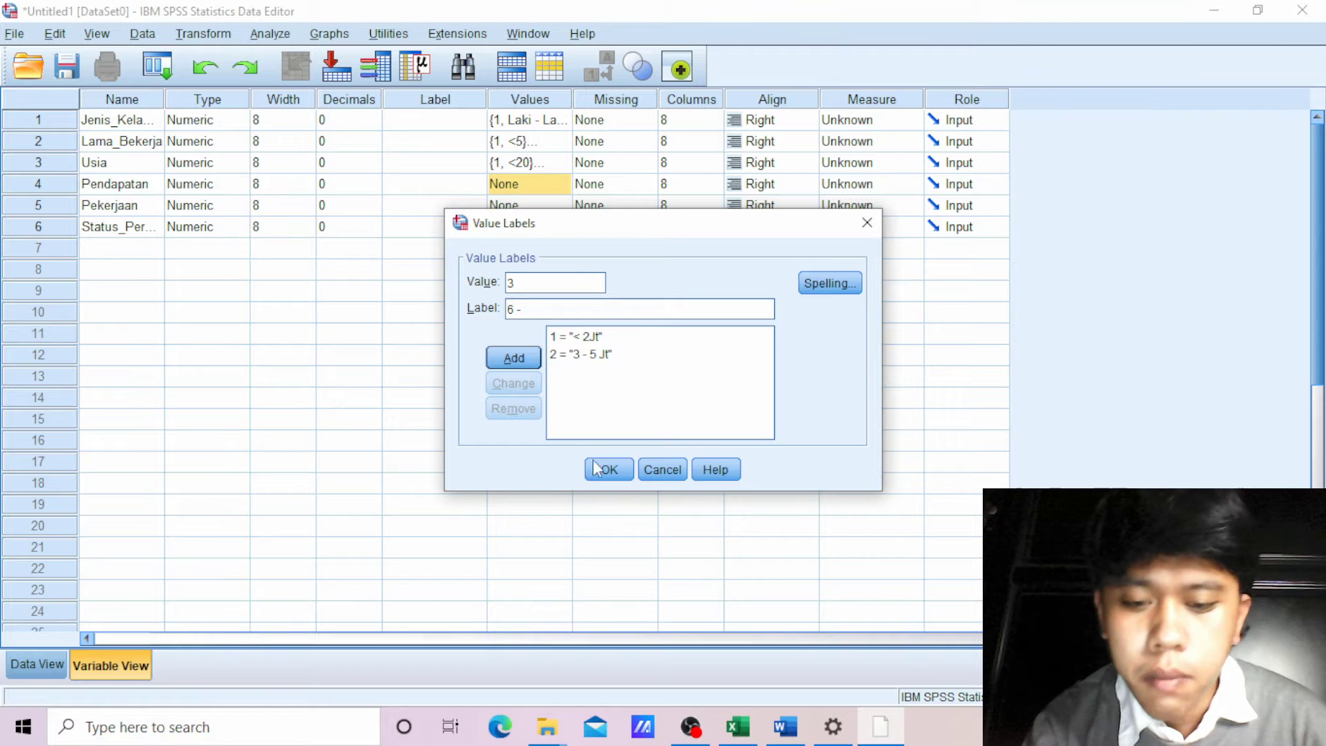
{"action": "left_click", "coordinate": [737, 726]}
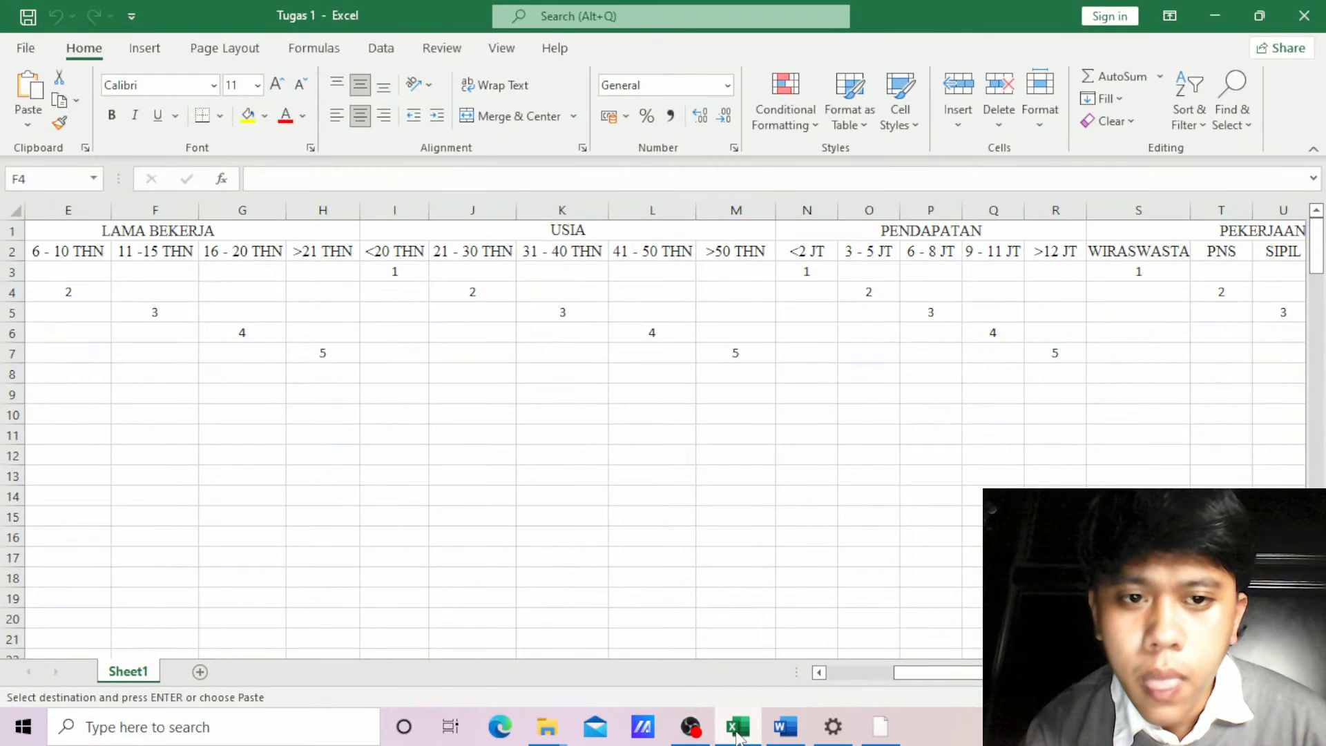
{"action": "left_click", "coordinate": [737, 731]}
{"action": "type", "text": "8 "}
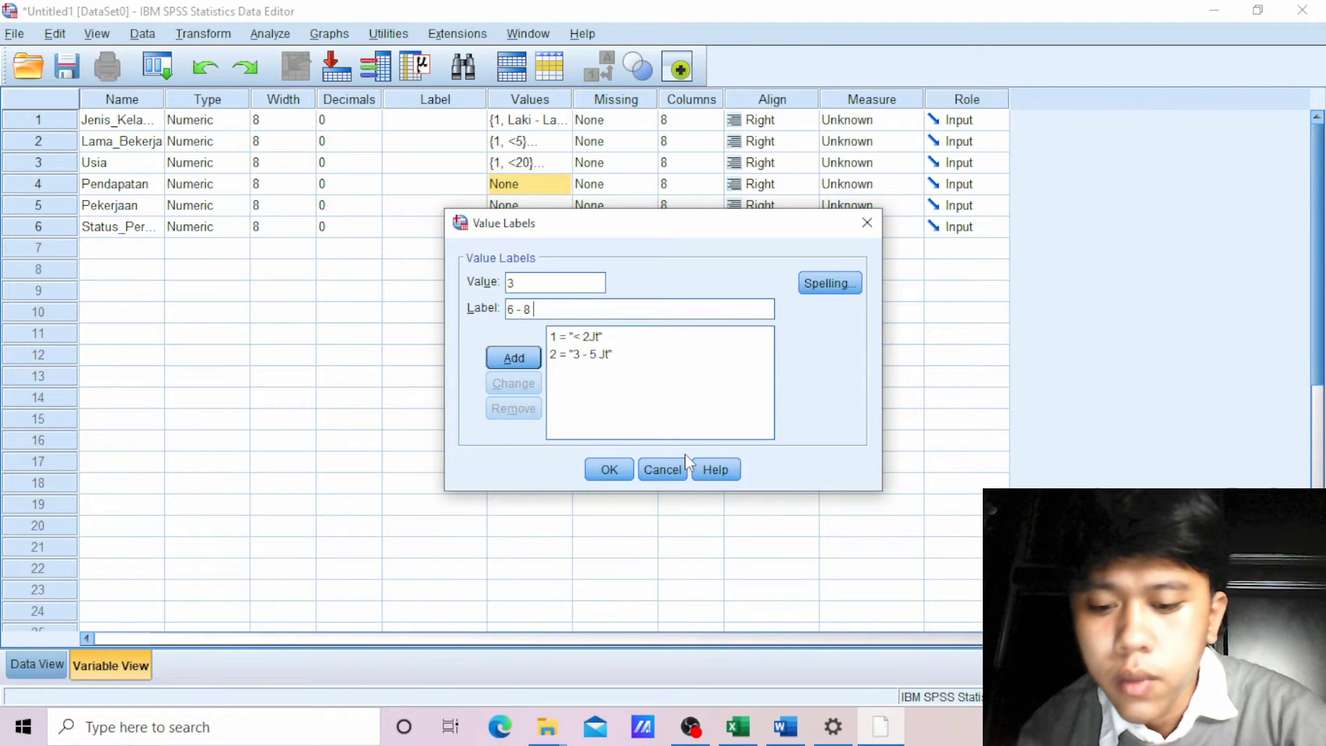
{"action": "type", "text": "Jt"}
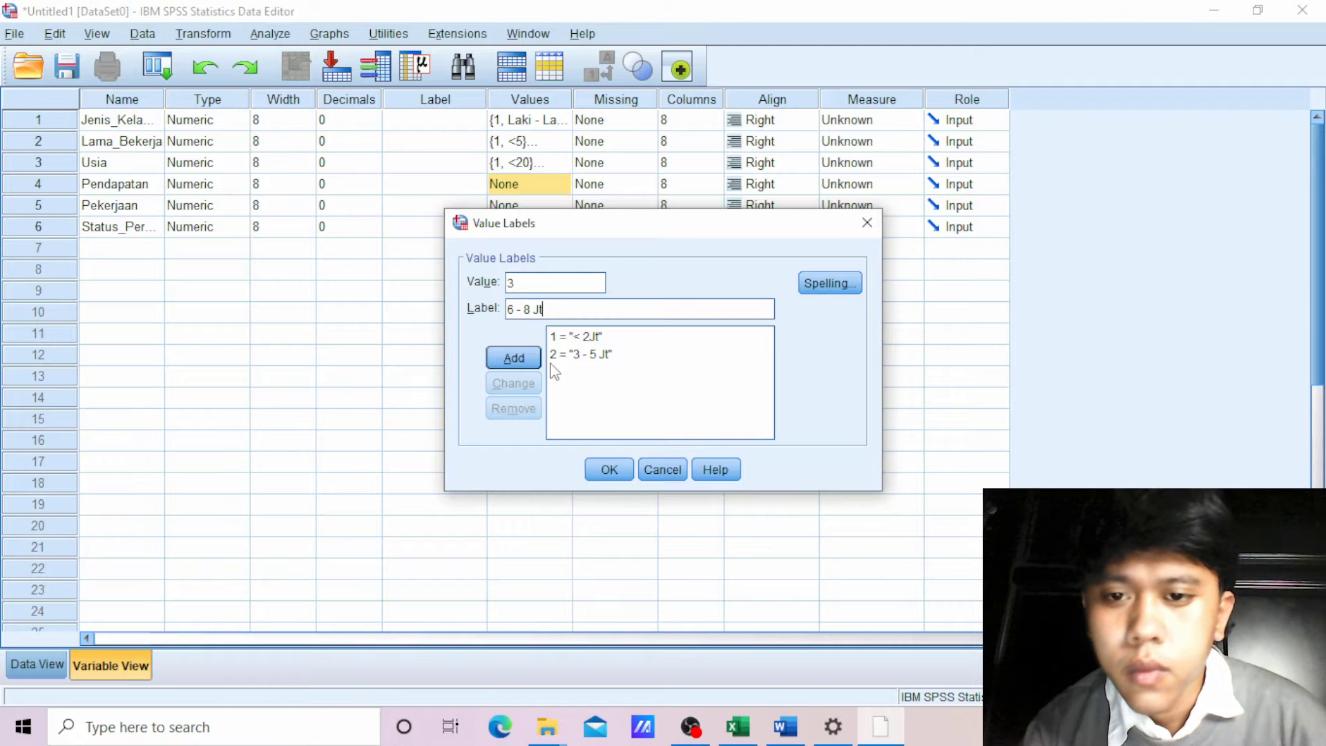
{"action": "left_click", "coordinate": [531, 352]}
- Add the value labels 4 = "9 - 11 Jt" and 5 = ">12 Jt" for Pendapatan and accept the labels
{"action": "type", "text": "4"}
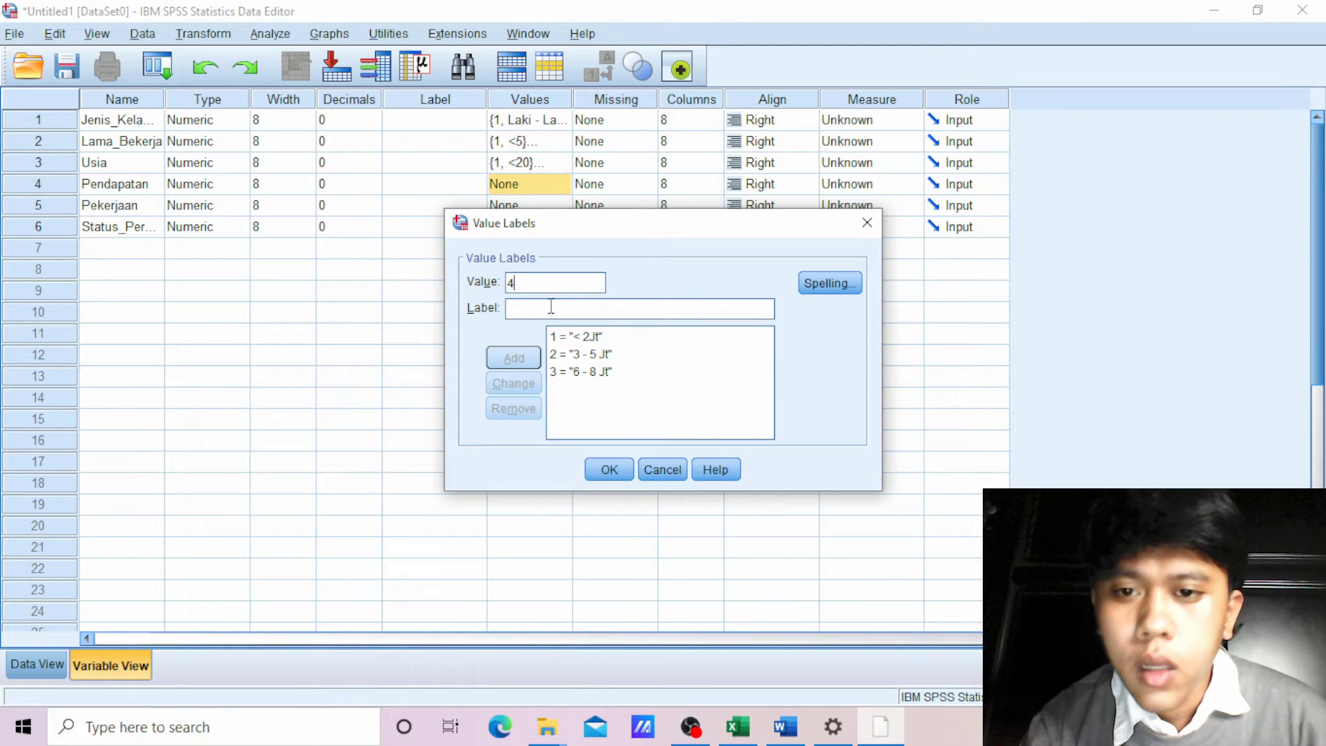
{"action": "left_click", "coordinate": [546, 304]}
{"action": "type", "text": "9 - "}
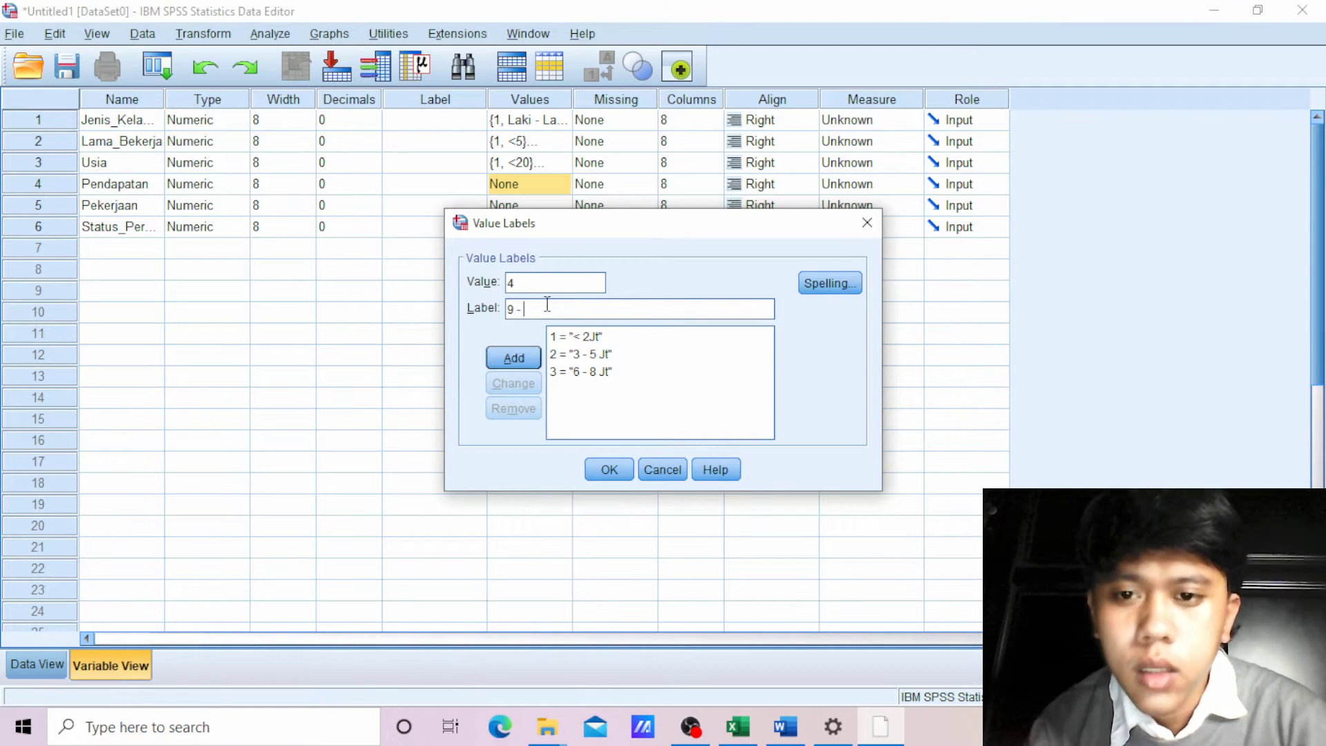
{"action": "type", "text": "11 Jt"}
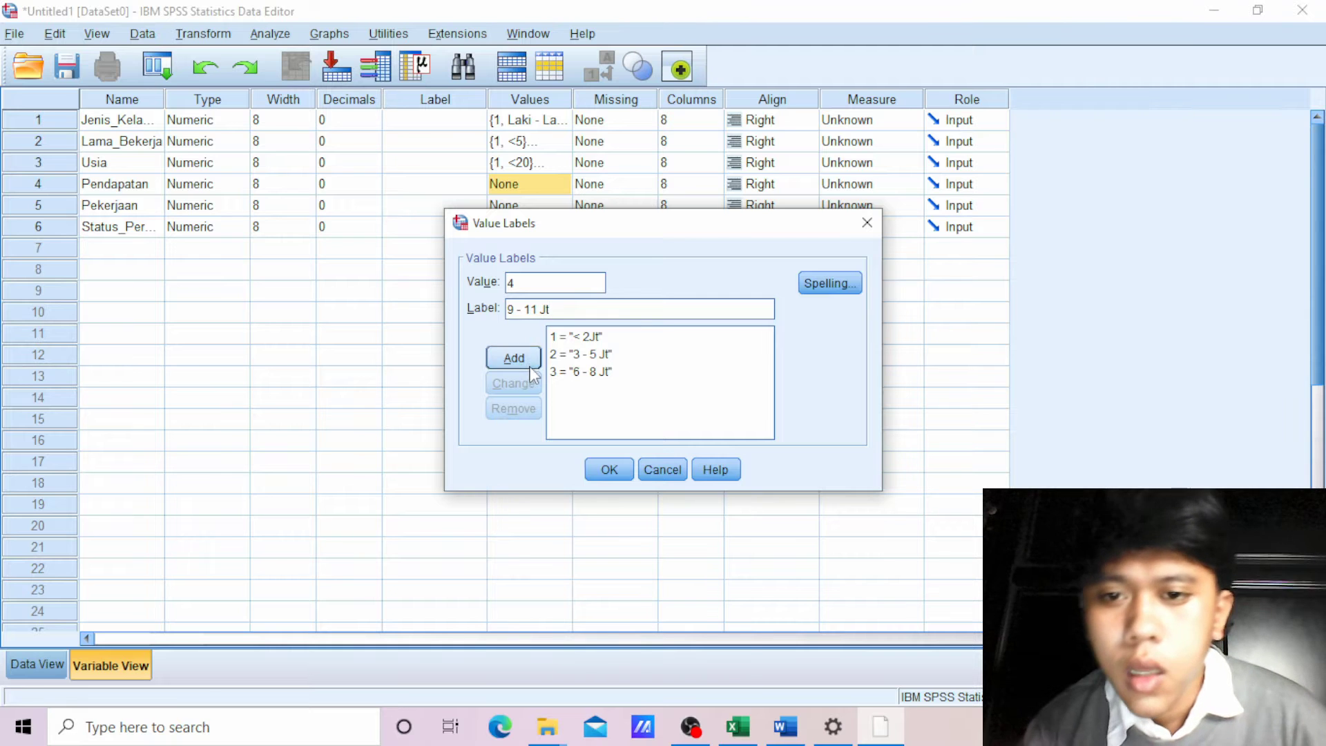
{"action": "left_click", "coordinate": [528, 357]}
{"action": "type", "text": "5"}
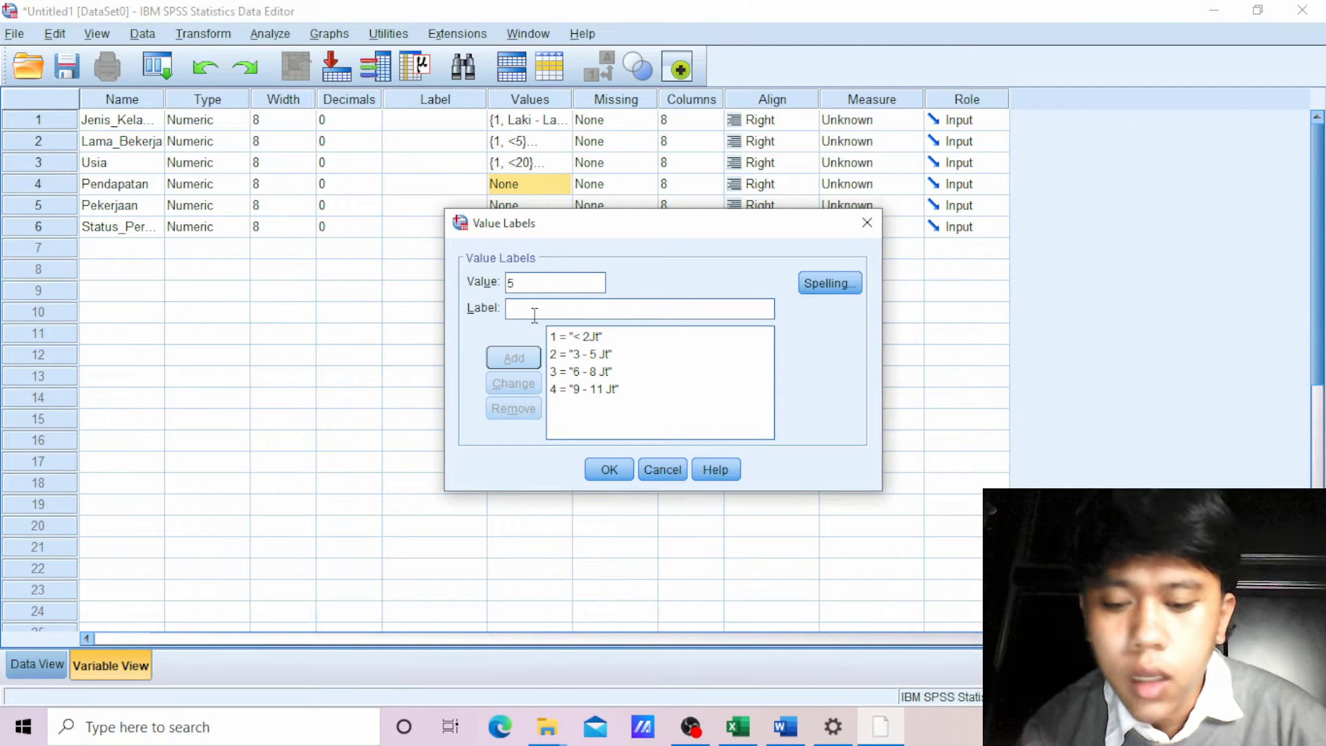
{"action": "left_click", "coordinate": [534, 315]}
{"action": "type", "text": ">12 Jt"}
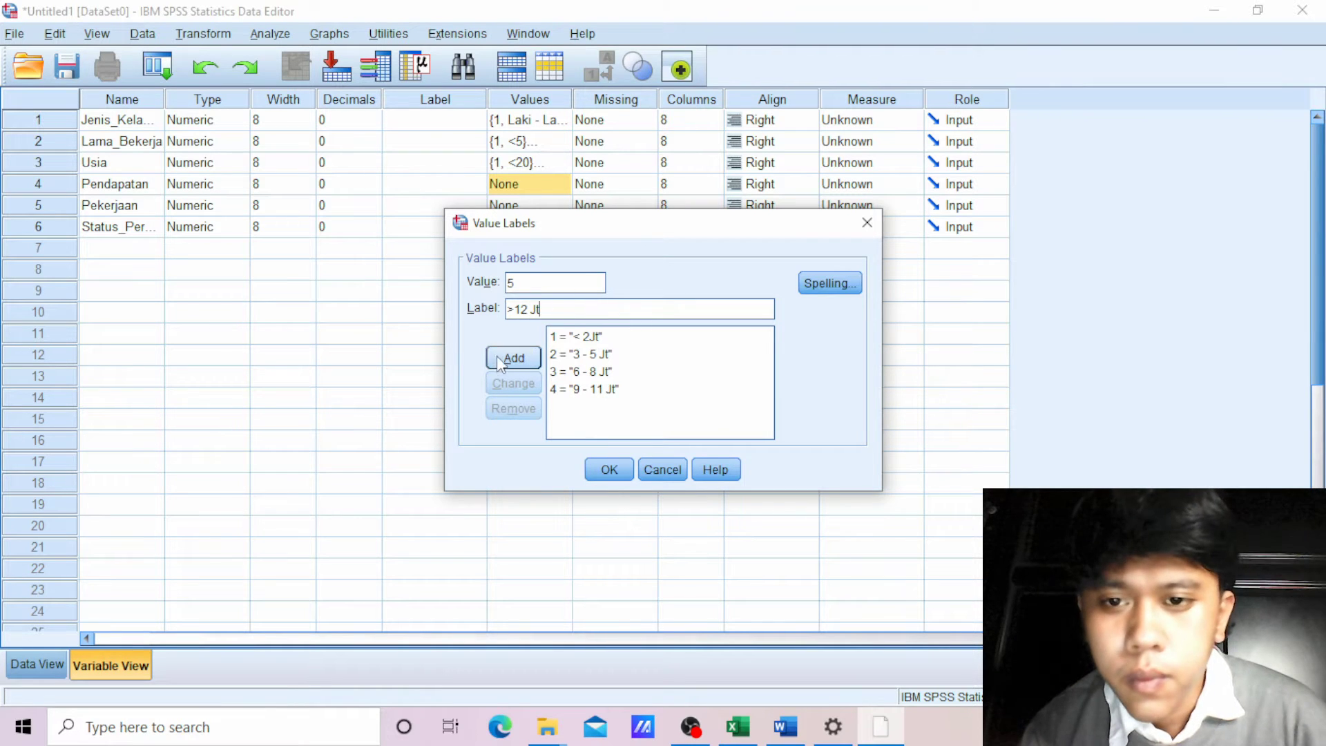
{"action": "left_click", "coordinate": [498, 359]}
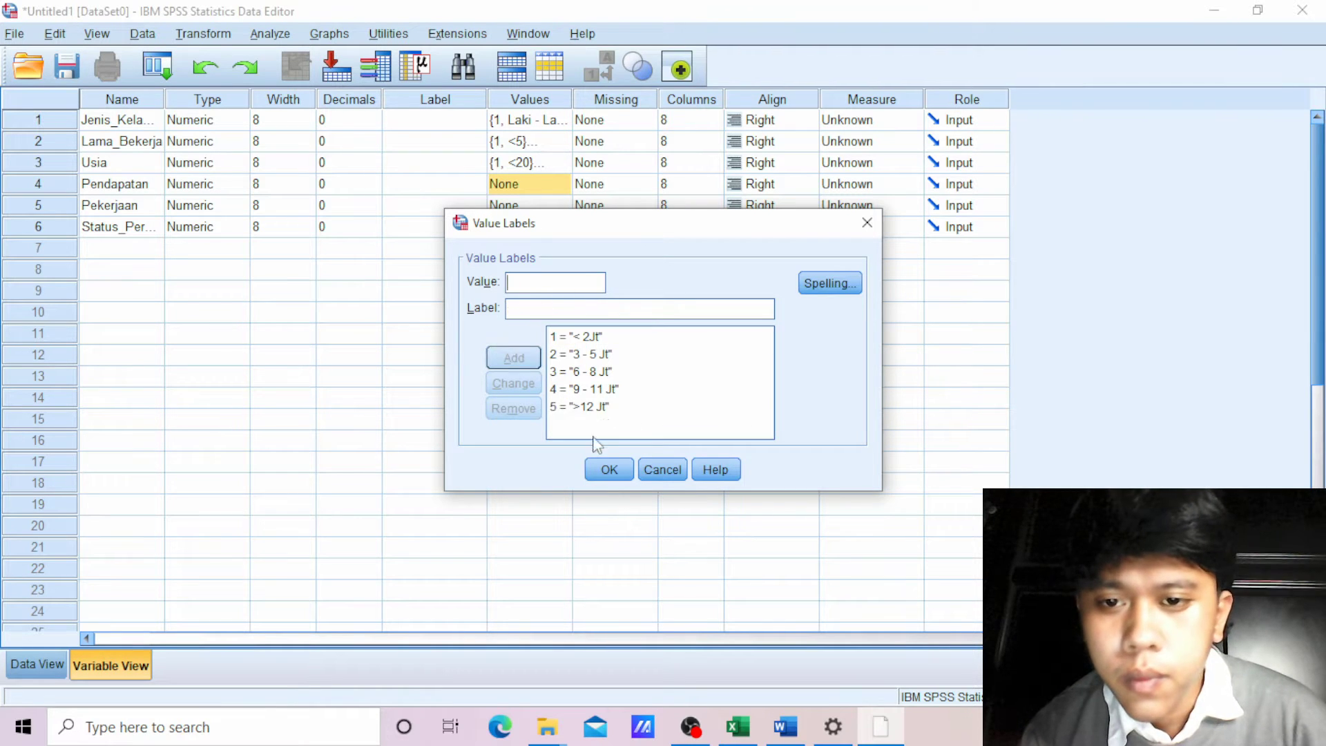
{"action": "left_click", "coordinate": [610, 469]}
- Define the first value label for Pekerjaan as 1 = "Wiraswasta"
{"action": "left_click", "coordinate": [564, 206]}
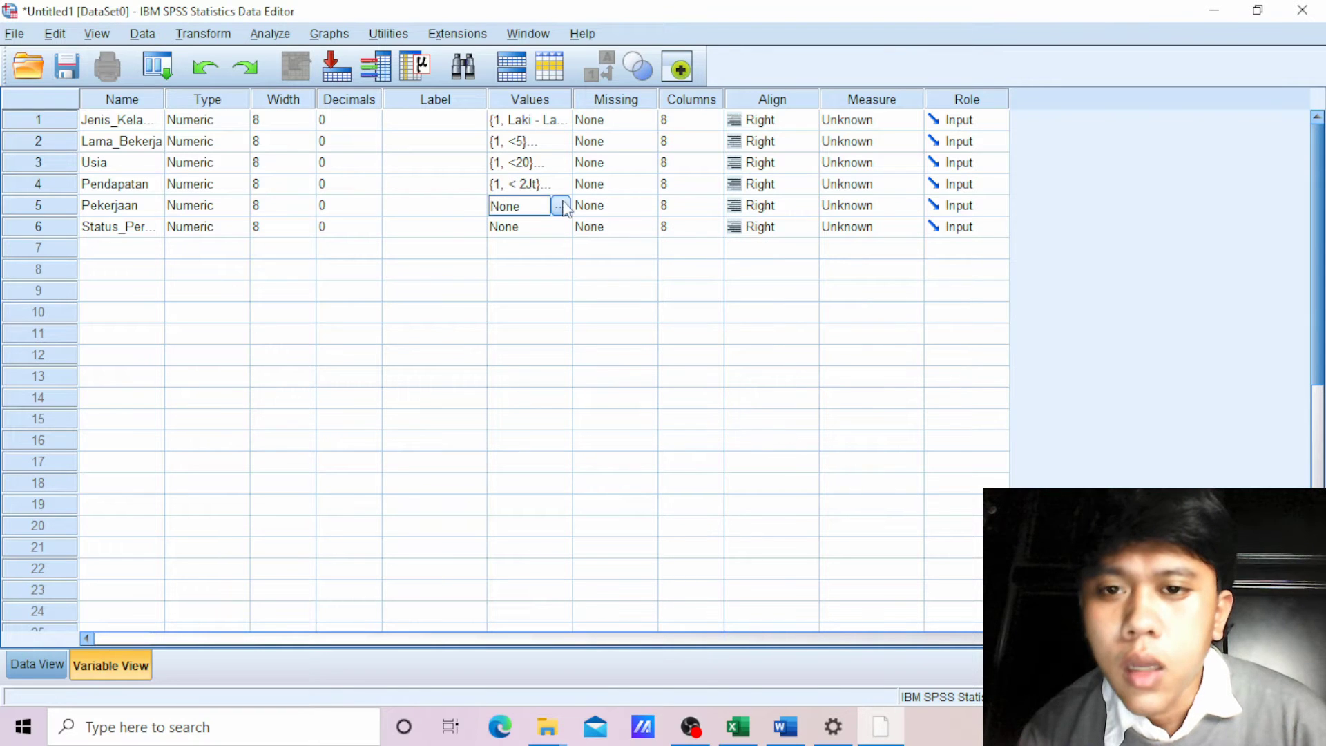
{"action": "left_click", "coordinate": [560, 206]}
{"action": "type", "text": "1"}
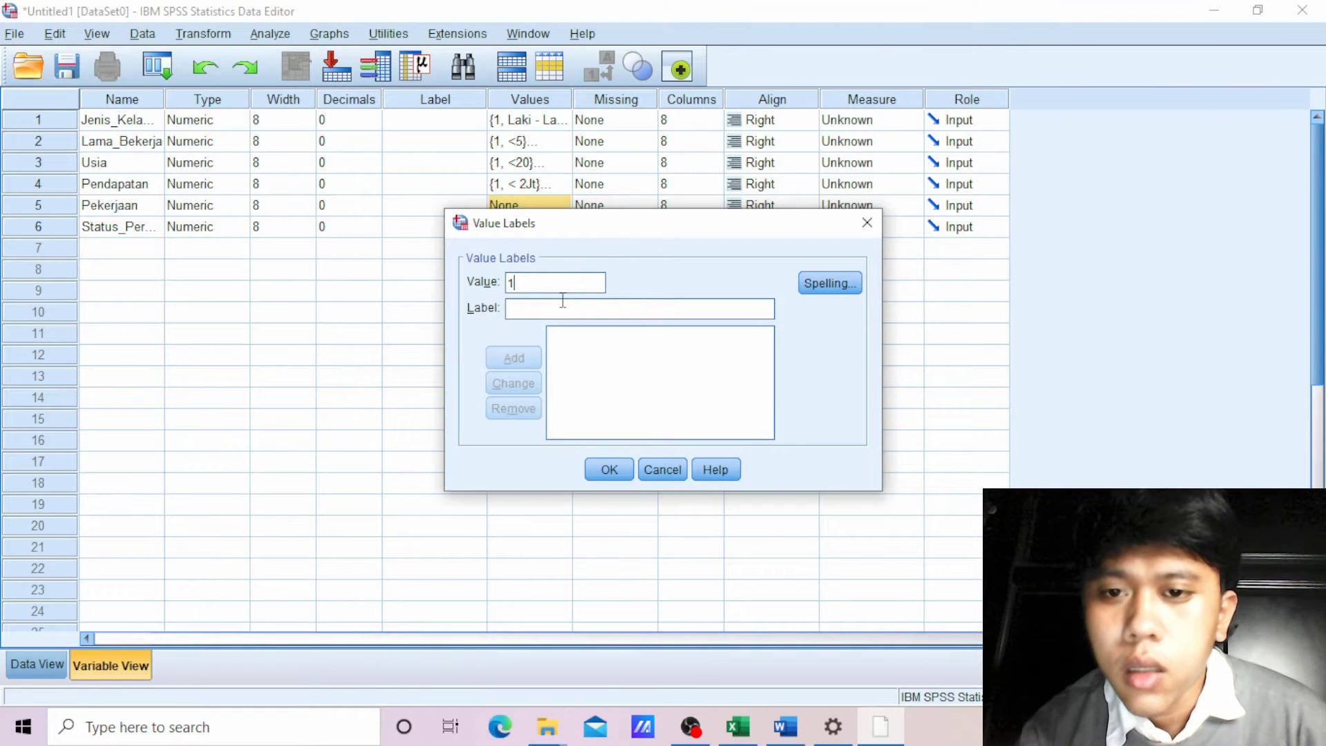
{"action": "left_click", "coordinate": [561, 309]}
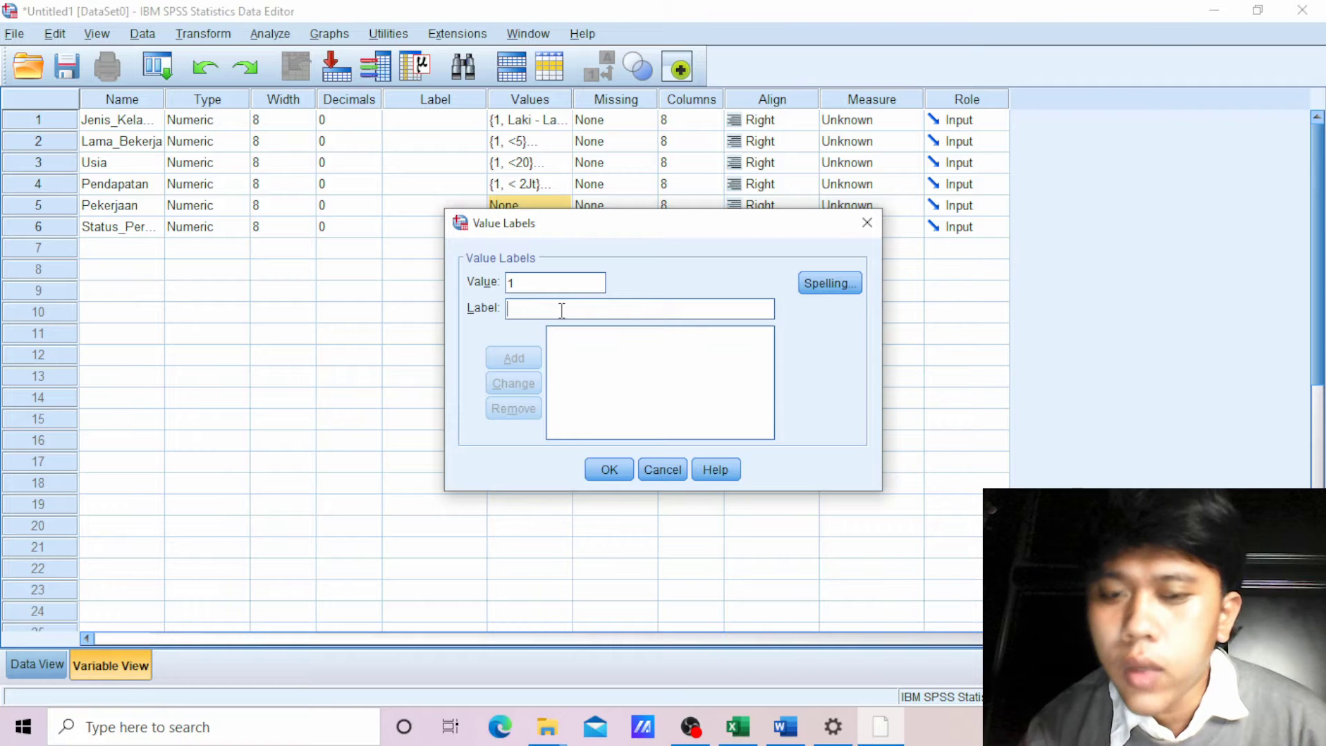
{"action": "type", "text": "Wir"}
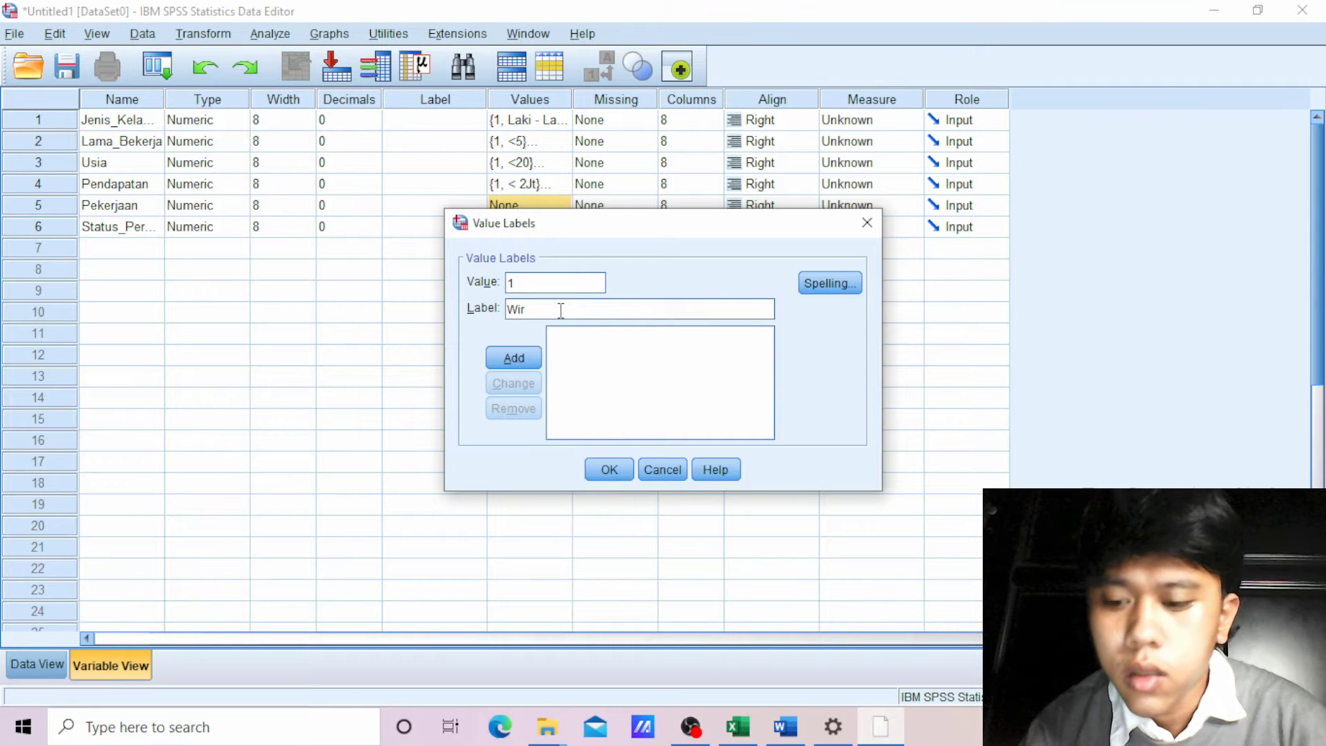
{"action": "type", "text": "aswasta"}
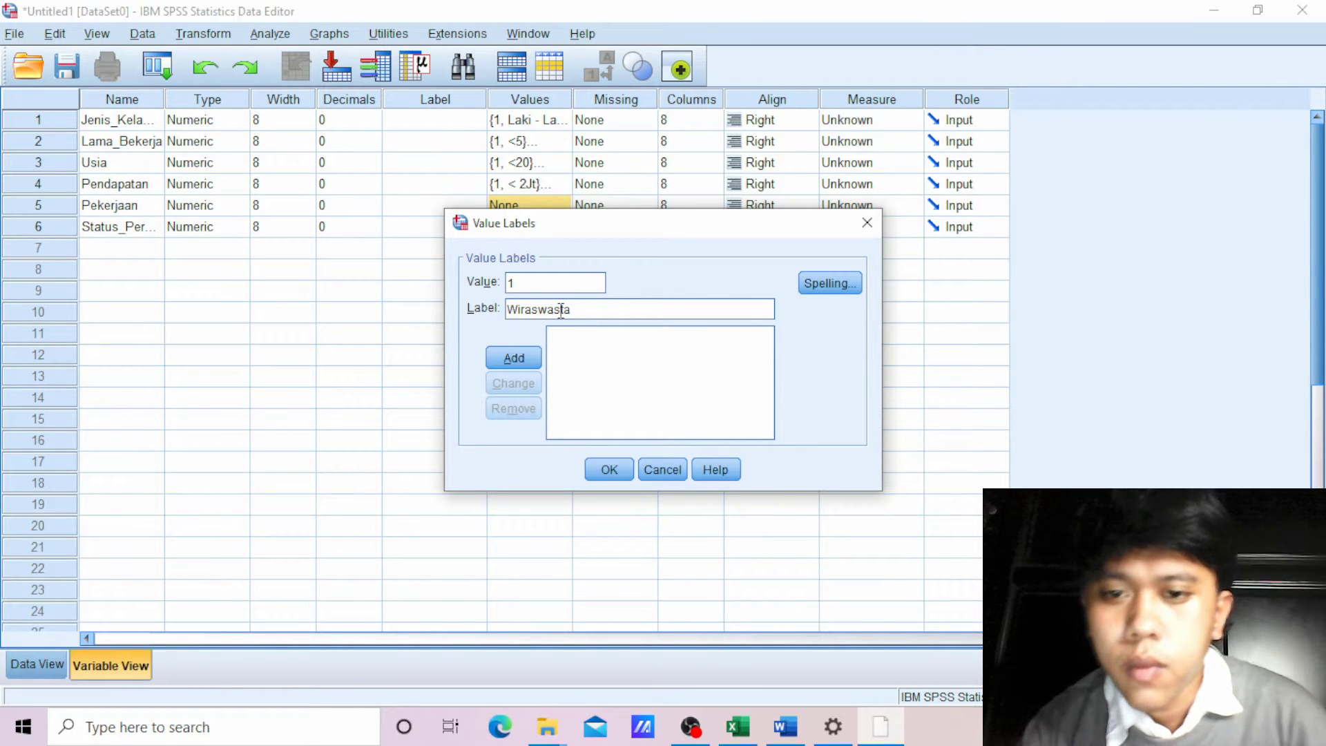
{"action": "left_click", "coordinate": [514, 358]}
- Add the value label 2 = "PNS" for Pekerjaan, consulting the occupation headings in the Tugas 1 Excel workbook
{"action": "type", "text": "2"}
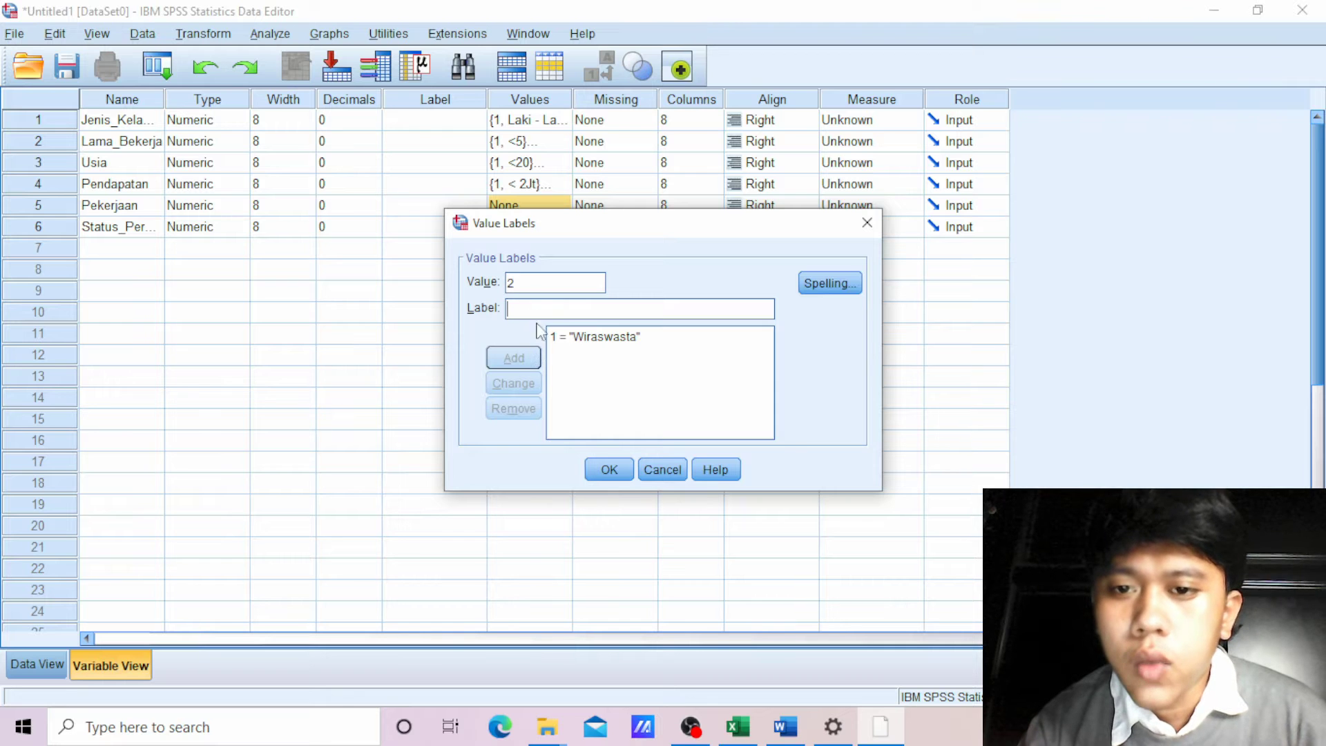
{"action": "left_click", "coordinate": [753, 737]}
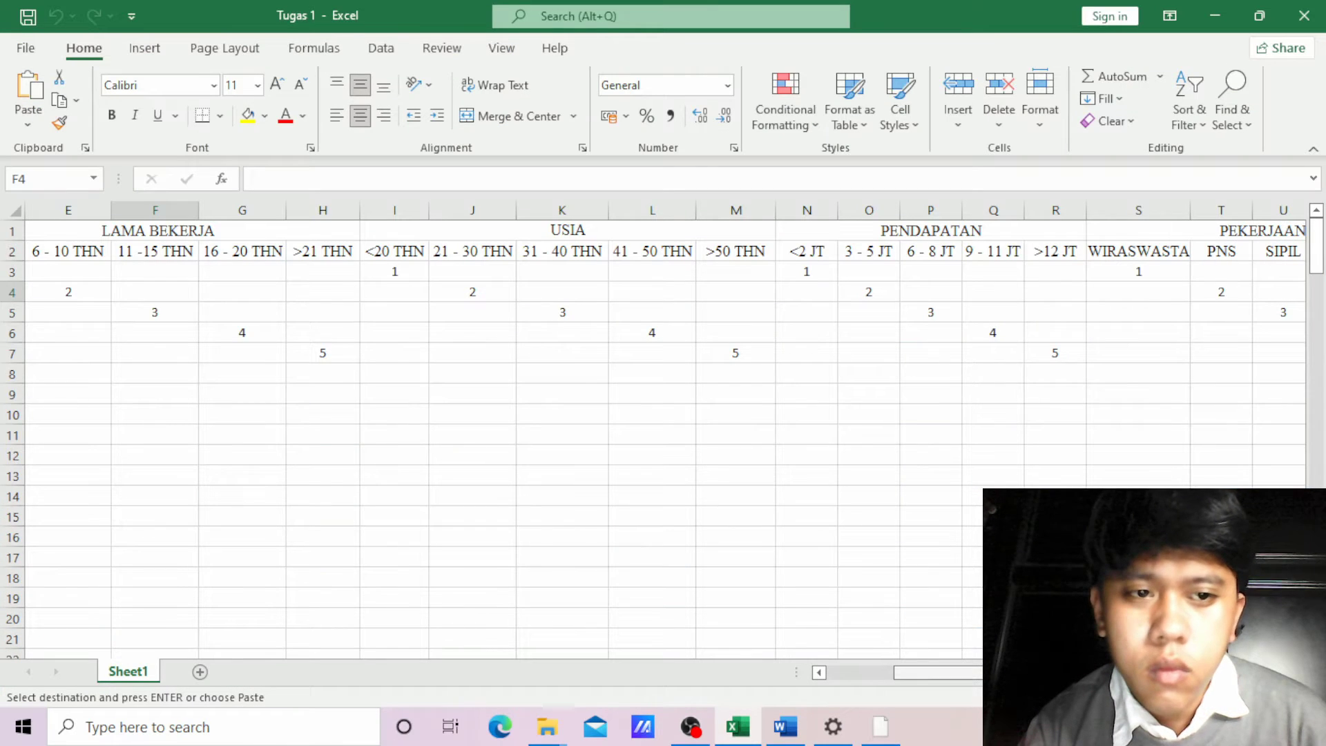
{"action": "left_click_drag", "start_coordinate": [995, 672], "coordinate": [1113, 671]}
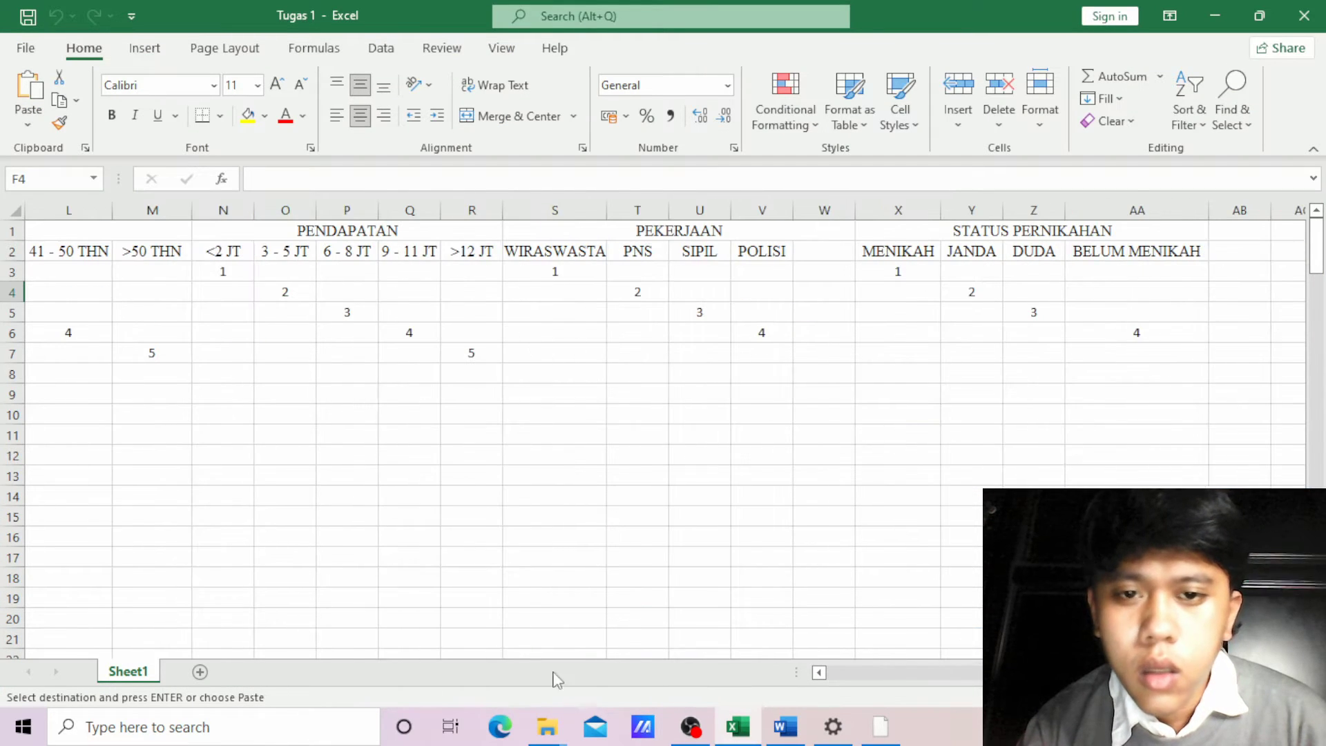
{"action": "left_click", "coordinate": [737, 726]}
{"action": "type", "text": "PN"}
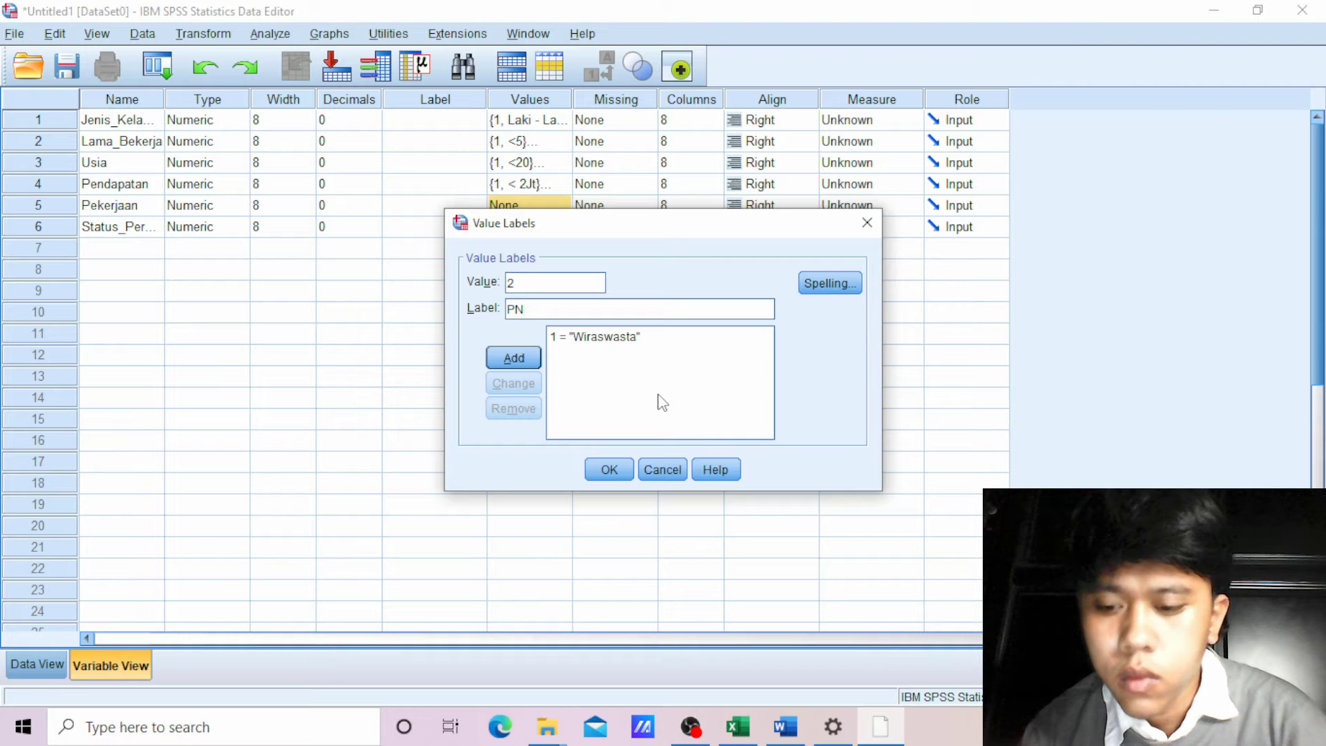
{"action": "type", "text": "S"}
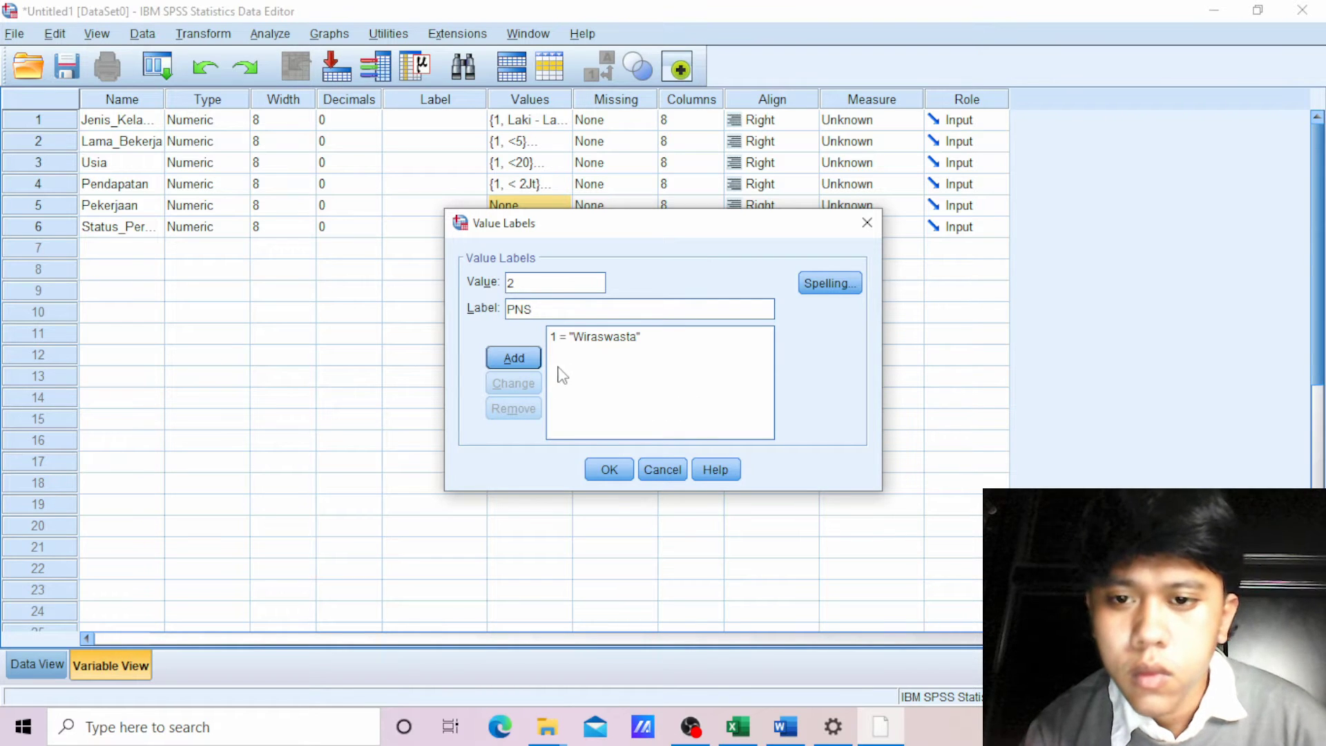
{"action": "left_click", "coordinate": [514, 358]}
- Add the value label 3 = "Sipil" for Pekerjaan, with a capital first letter
{"action": "type", "text": "3"}
{"action": "left_click", "coordinate": [532, 313]}
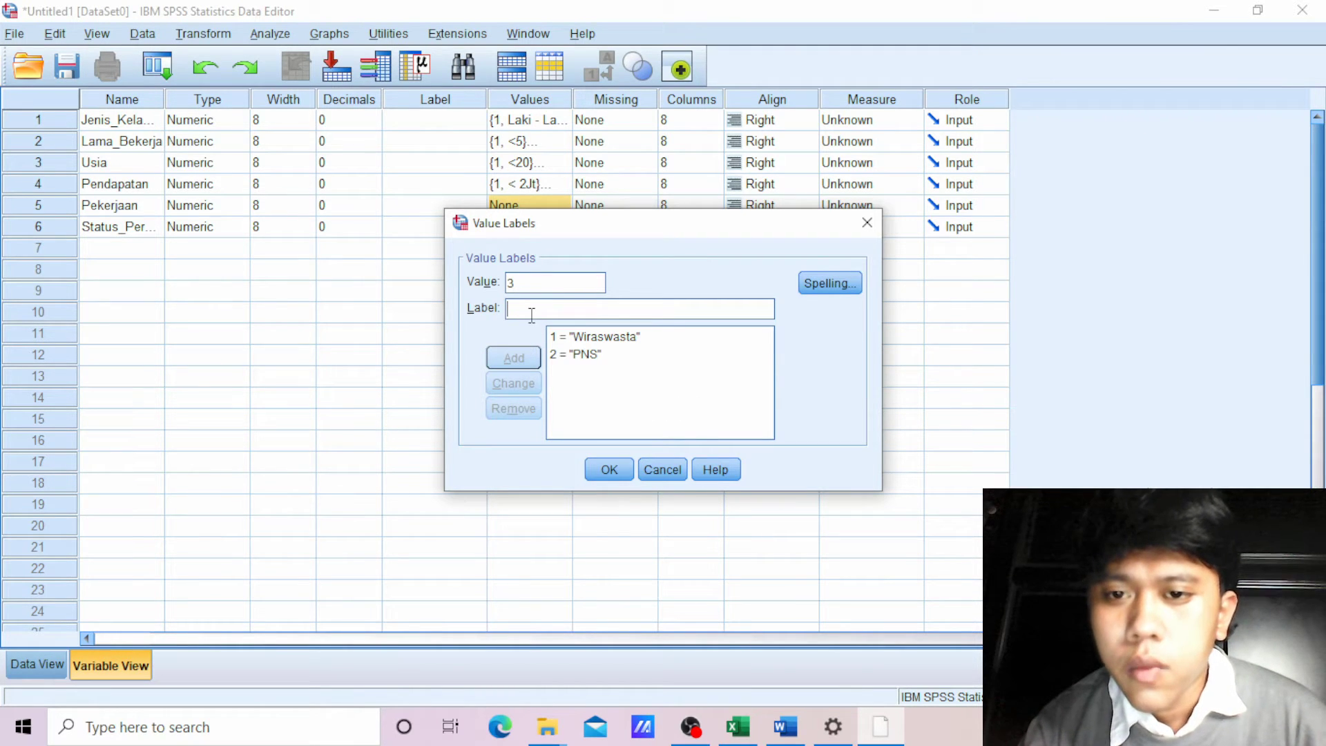
{"action": "type", "text": "s"}
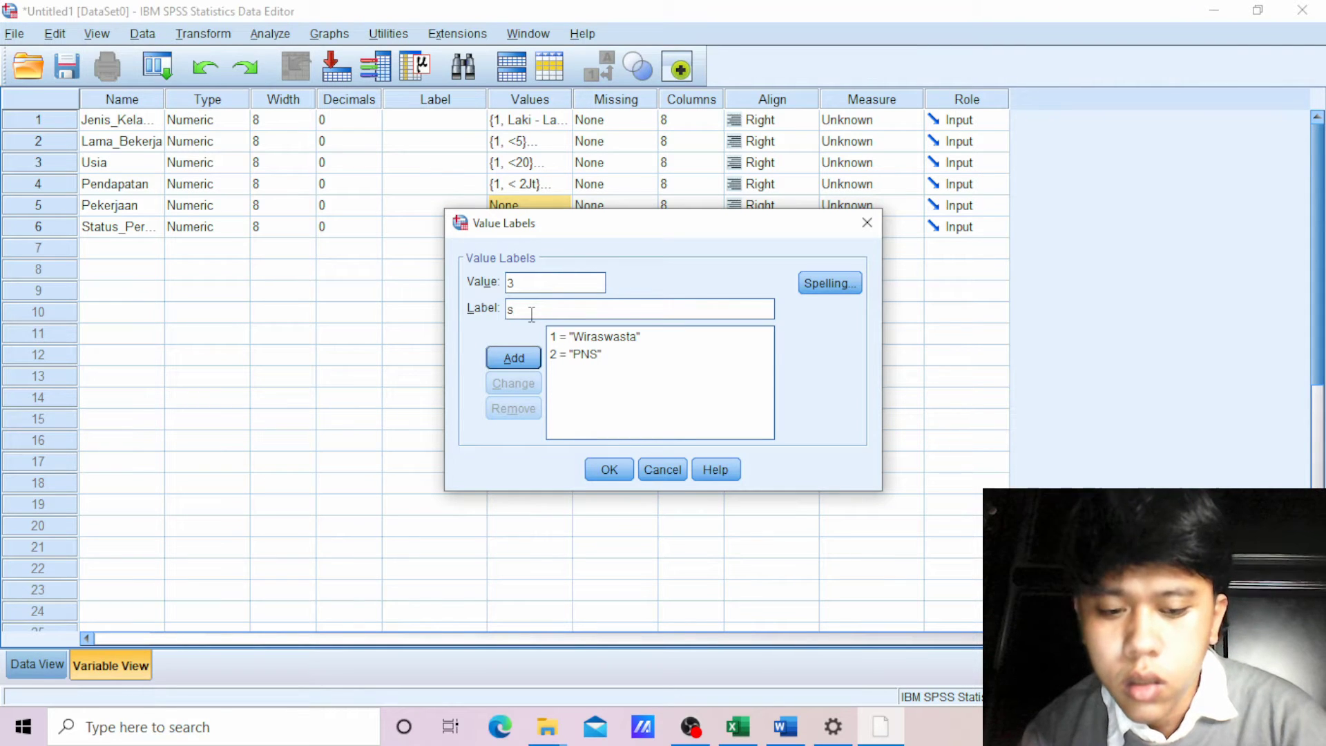
{"action": "key", "text": "BackSpace"}
{"action": "type", "text": "S"}
{"action": "key", "text": "BackSpace"}
{"action": "type", "text": "s"}
{"action": "key", "text": "BackSpace"}
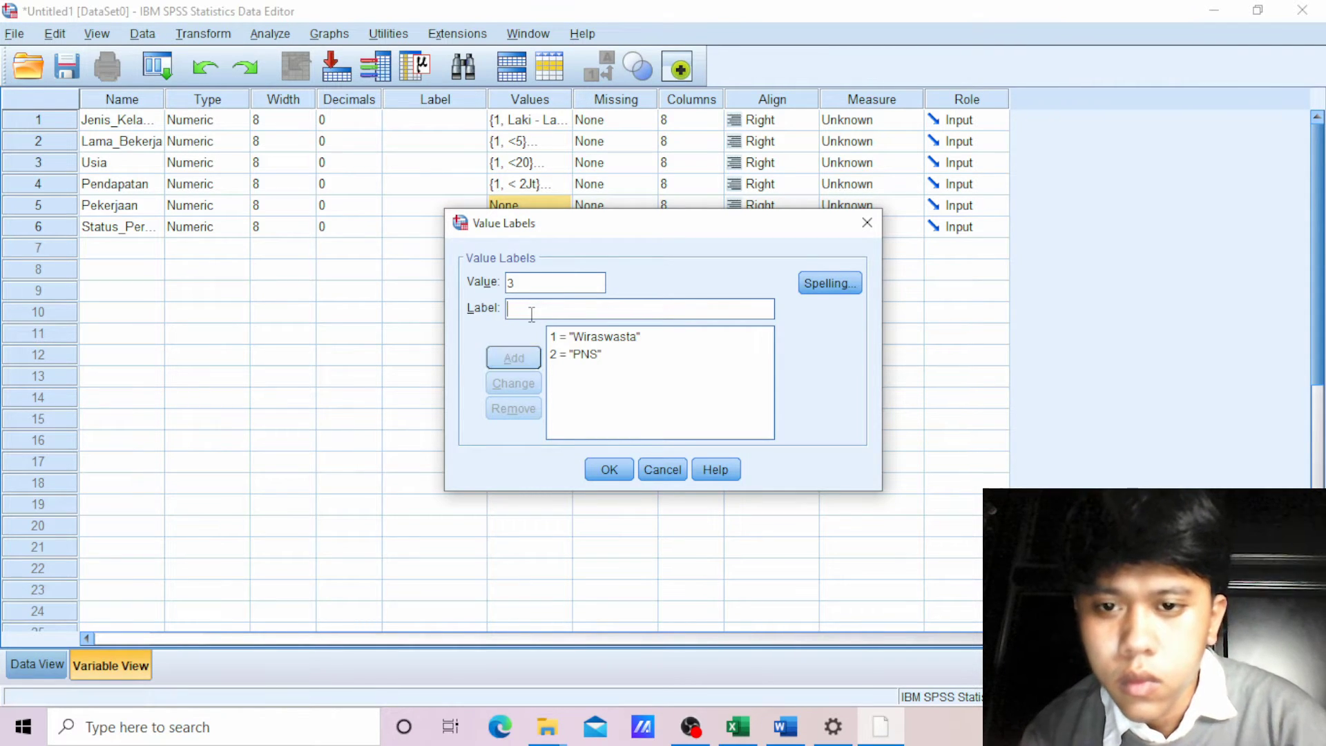
{"action": "type", "text": "Sipil"}
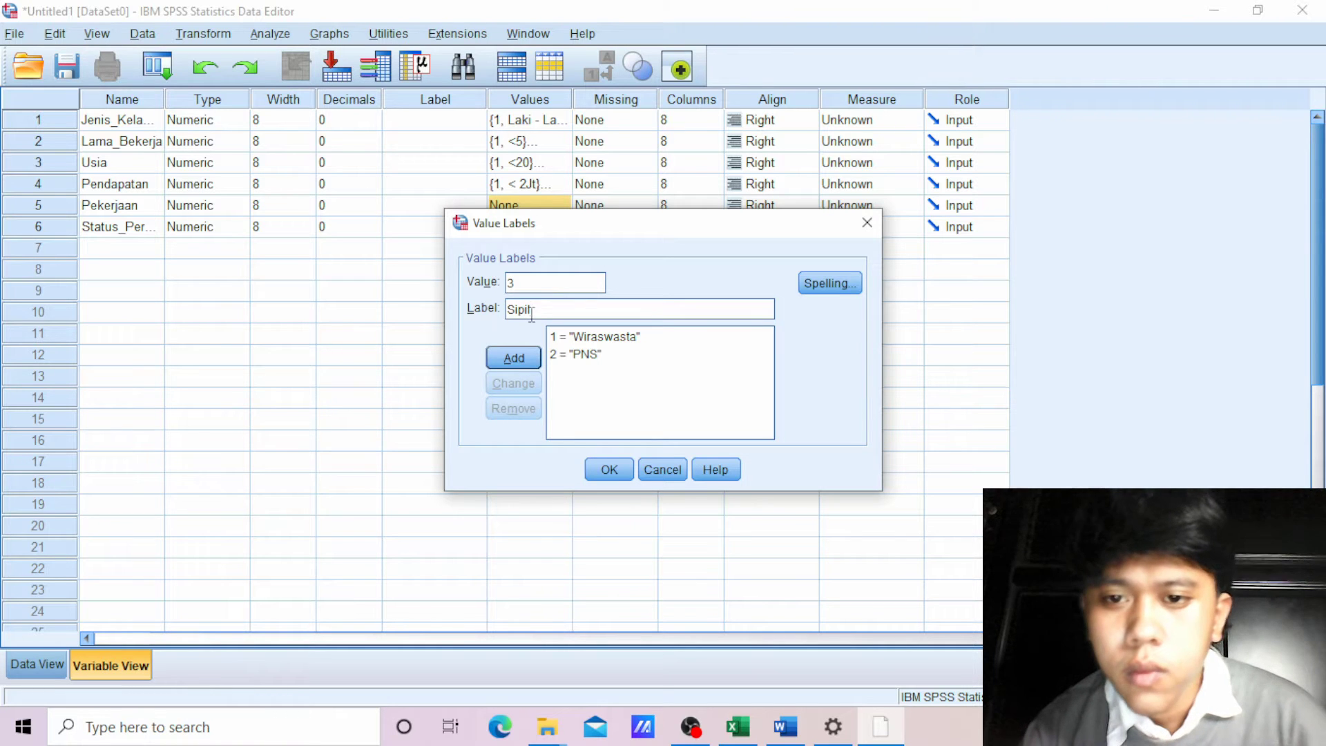
{"action": "left_click", "coordinate": [517, 353]}
- Add the value label 4 = "Polisi" to the Pekerjaan labels
{"action": "type", "text": "4"}
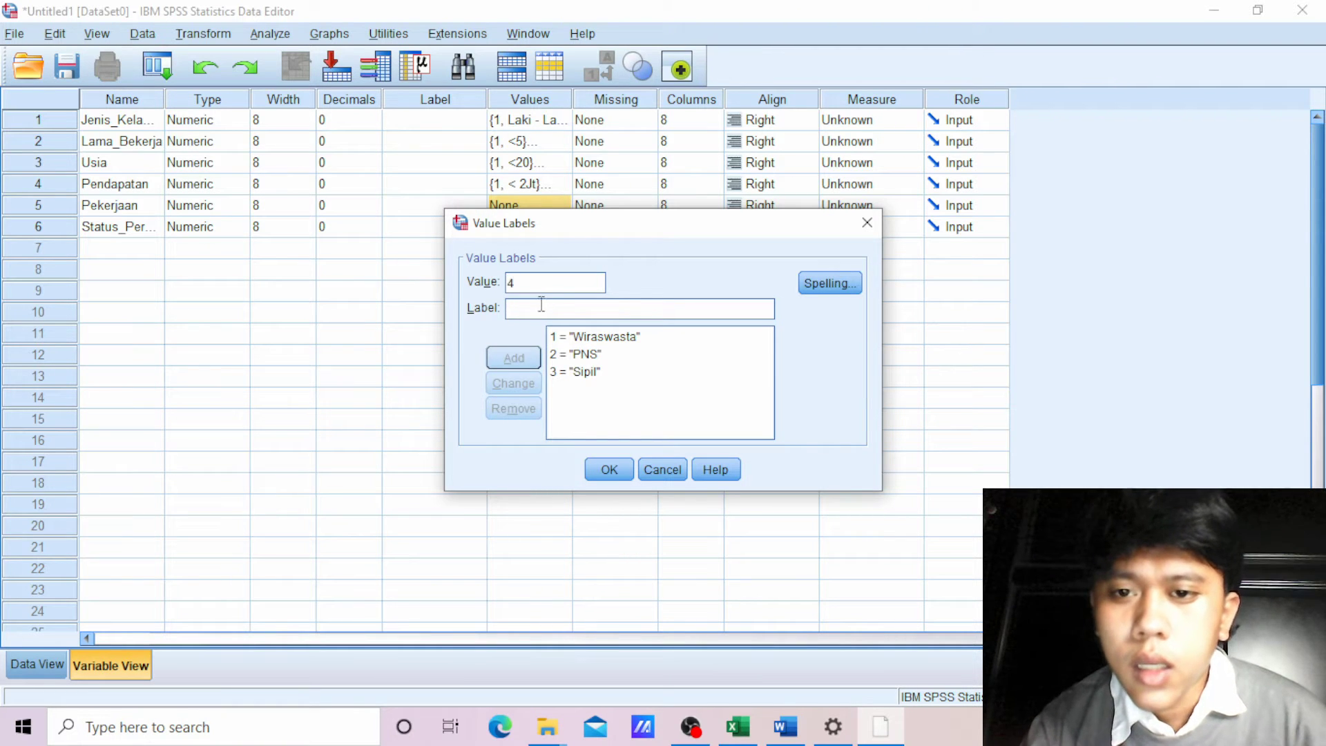
{"action": "left_click", "coordinate": [542, 306]}
{"action": "type", "text": "Polisi"}
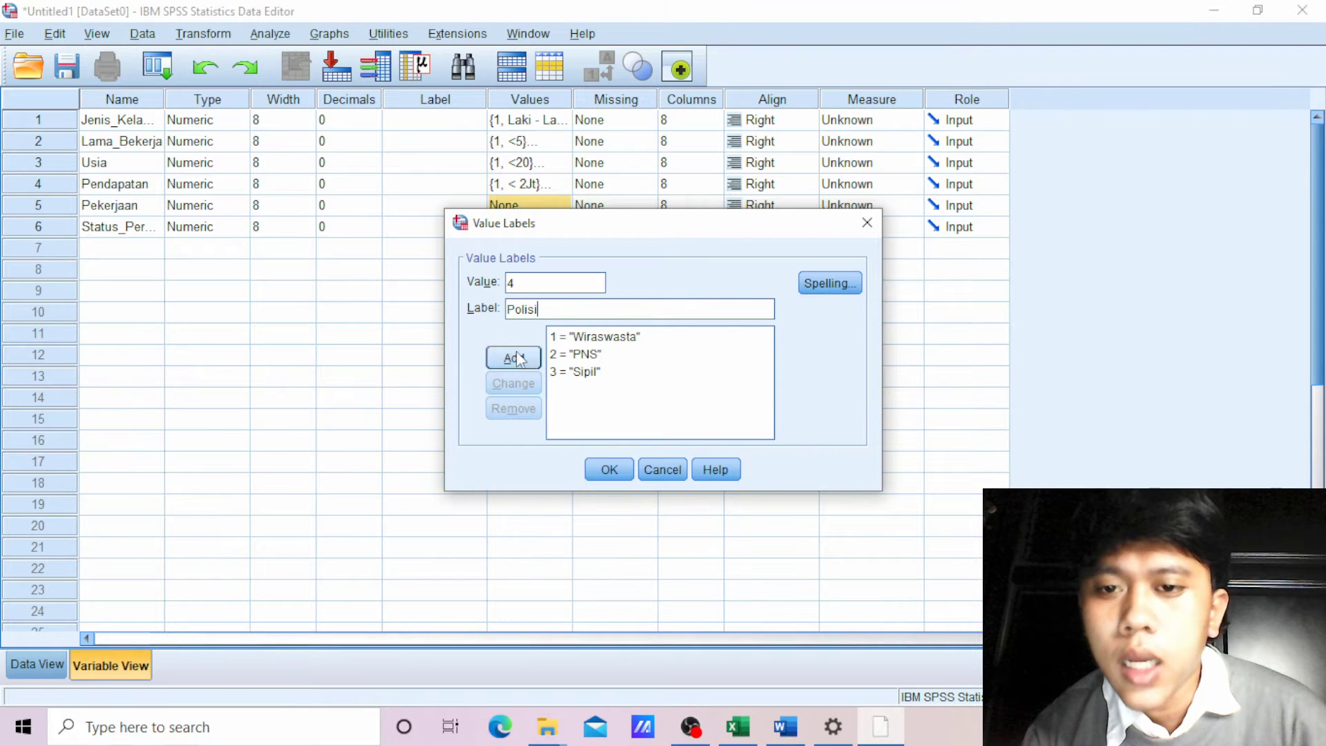
{"action": "left_click", "coordinate": [533, 365]}
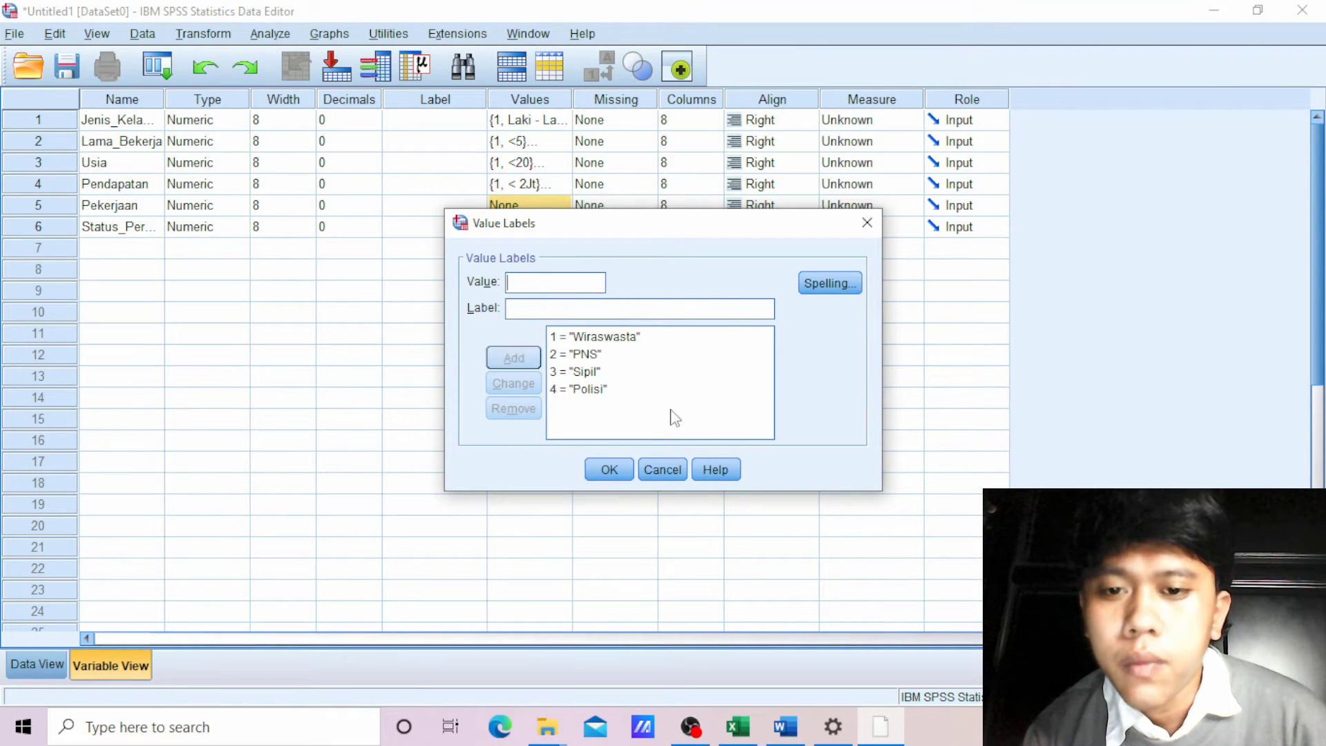
- Confirm the Pekerjaan labels and define the first value label for Status_Pernikahan as 1 = "Menikah"
{"action": "left_click", "coordinate": [611, 469]}
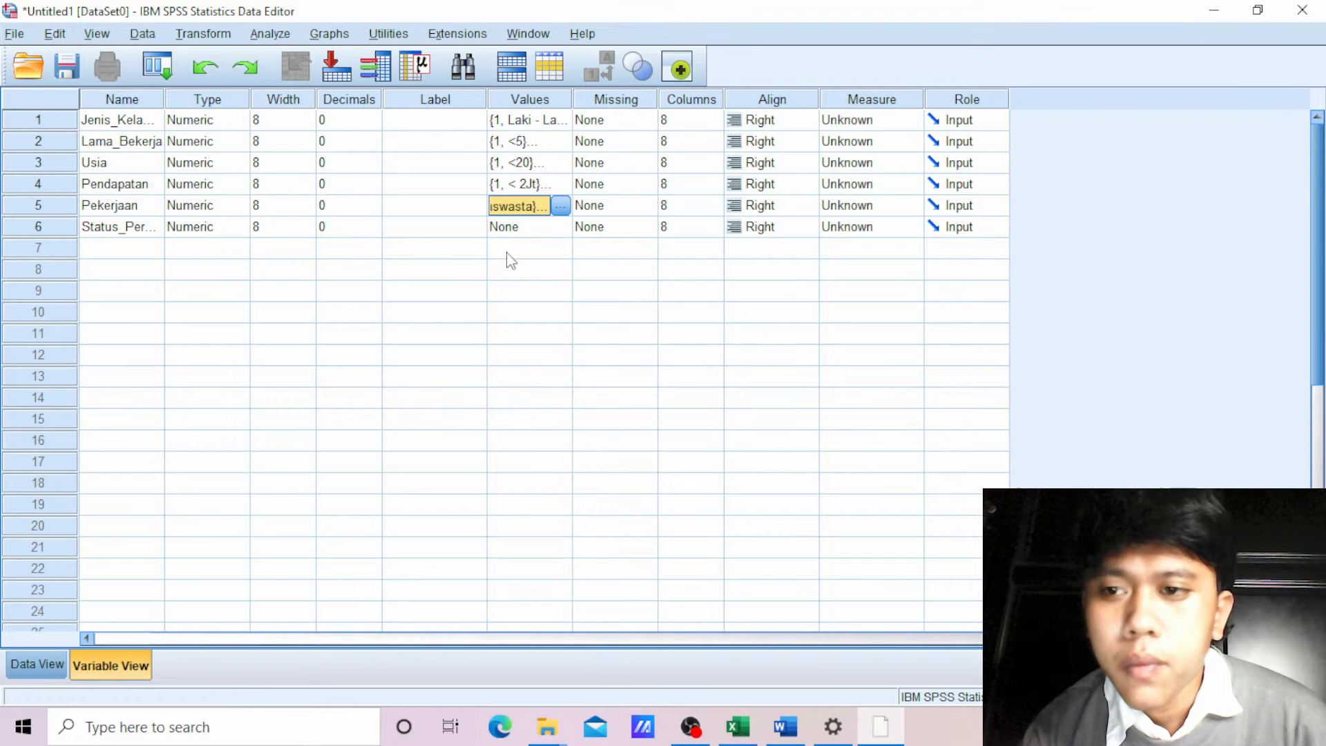
{"action": "left_click", "coordinate": [511, 228]}
{"action": "left_click", "coordinate": [560, 228]}
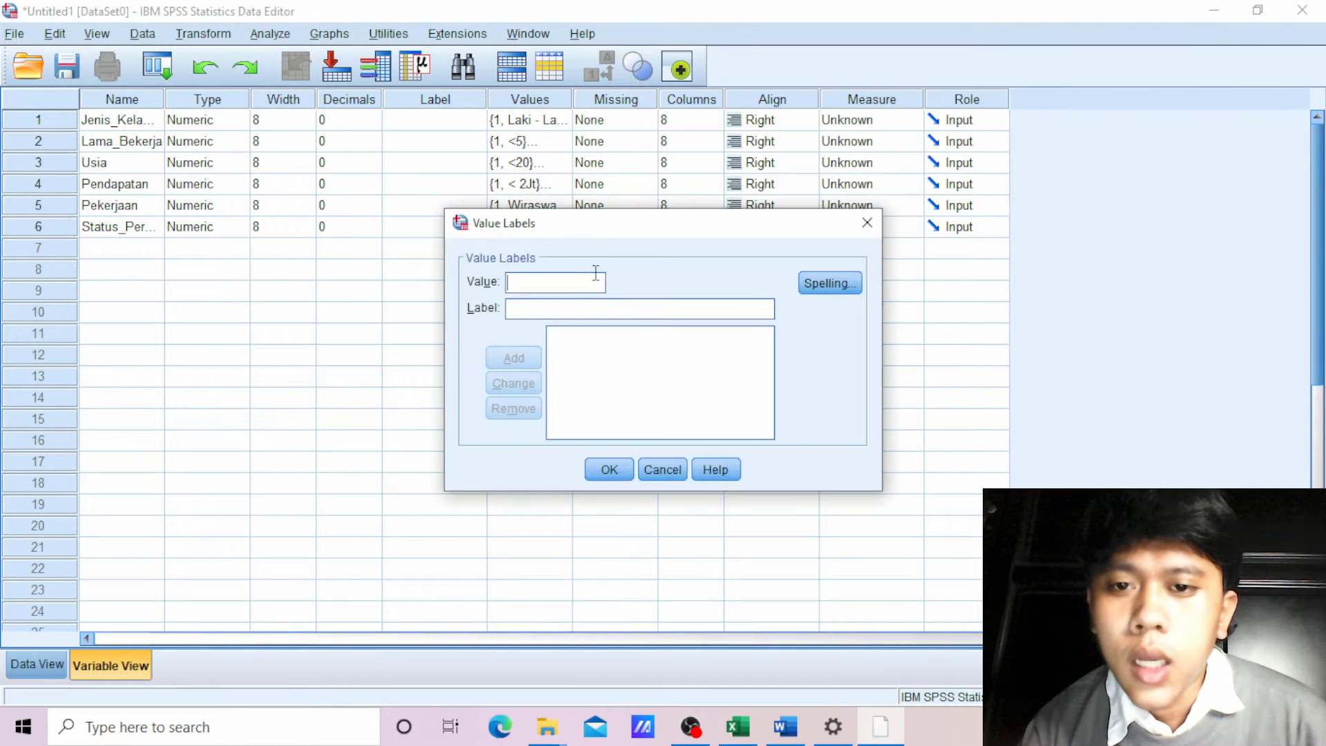
{"action": "type", "text": "1"}
{"action": "left_click", "coordinate": [544, 308]}
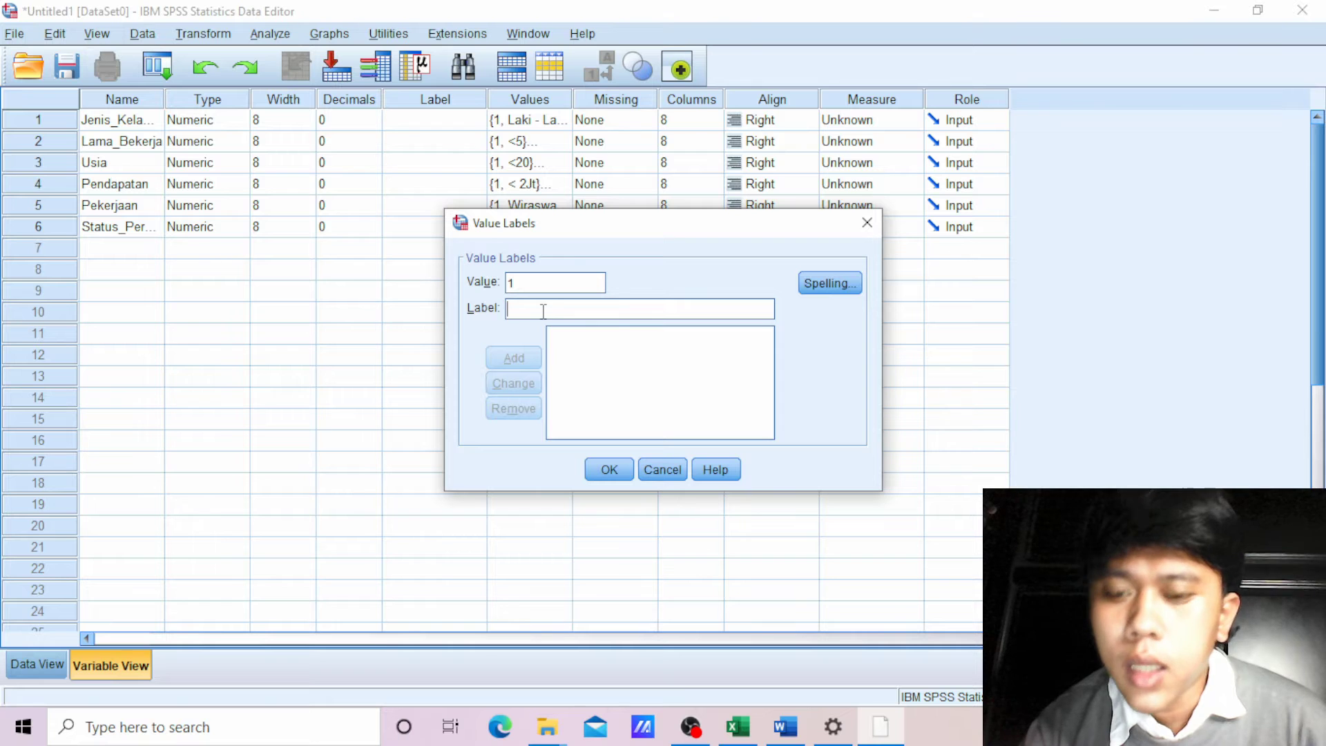
{"action": "type", "text": "Menikah"}
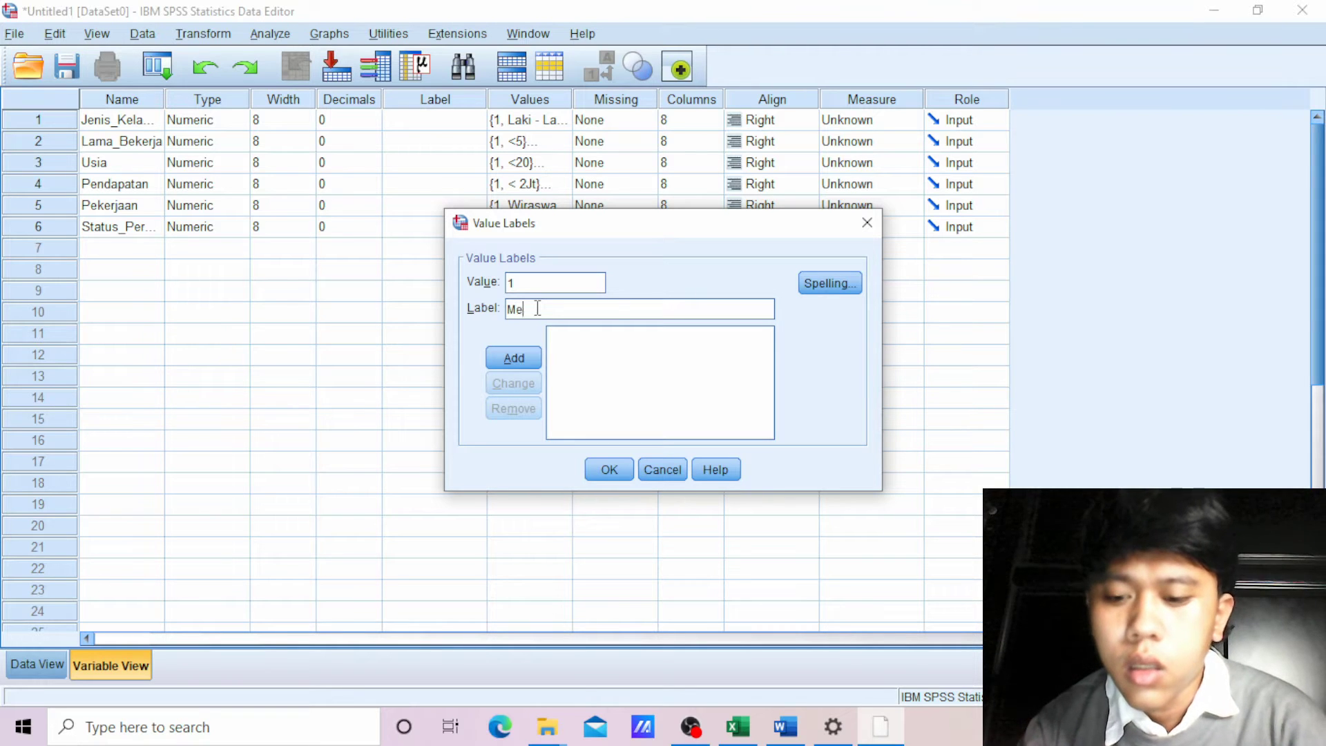
{"action": "left_click", "coordinate": [515, 358]}
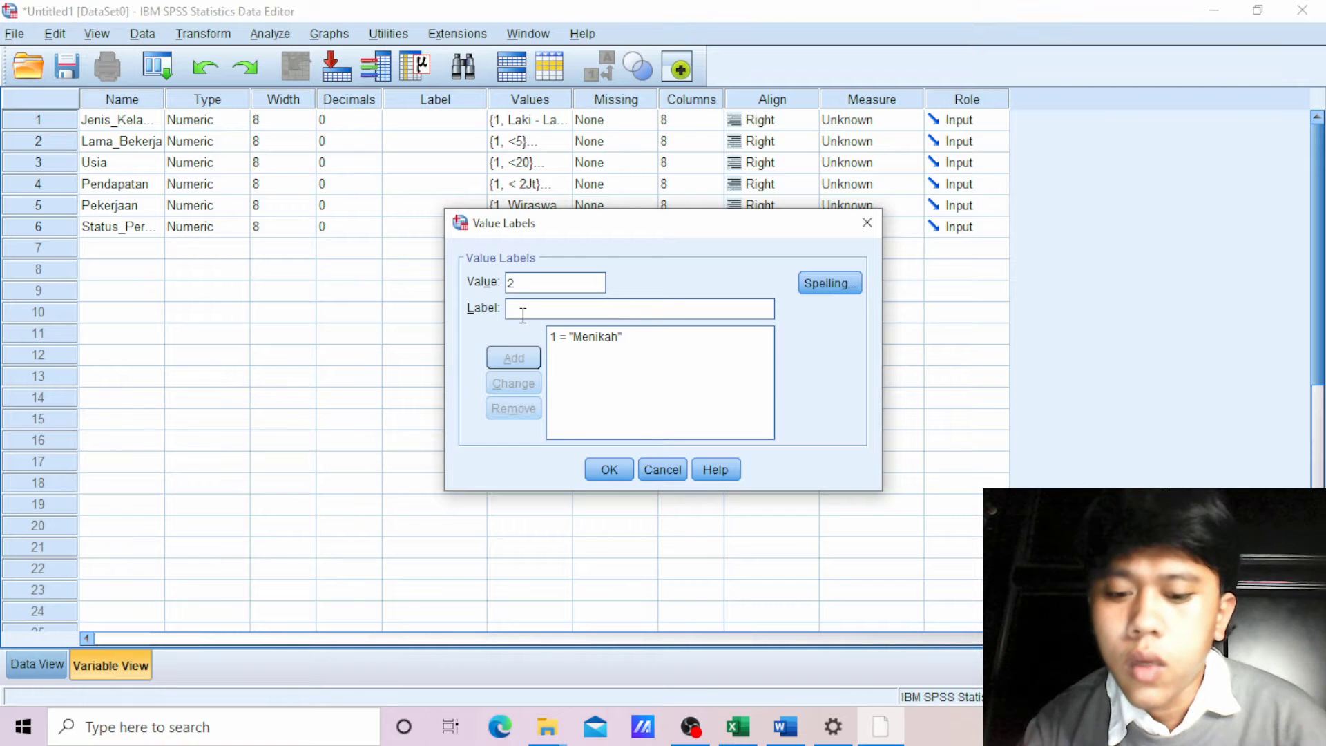
- Add the value labels 2 = "Janda", 3 = "Duda" and 4 = "Belum Menikah" for Status_Pernikahan and confirm the label set
{"action": "type", "text": "Janda"}
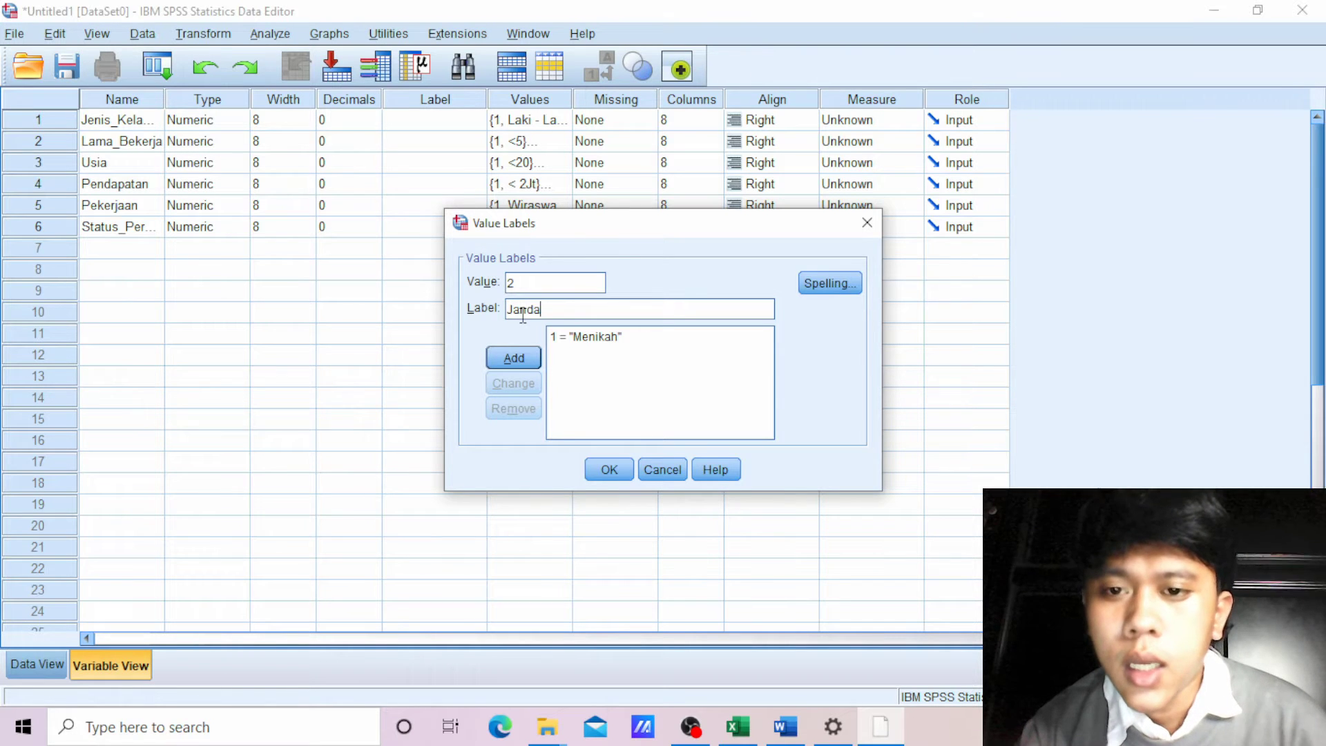
{"action": "left_click", "coordinate": [514, 358]}
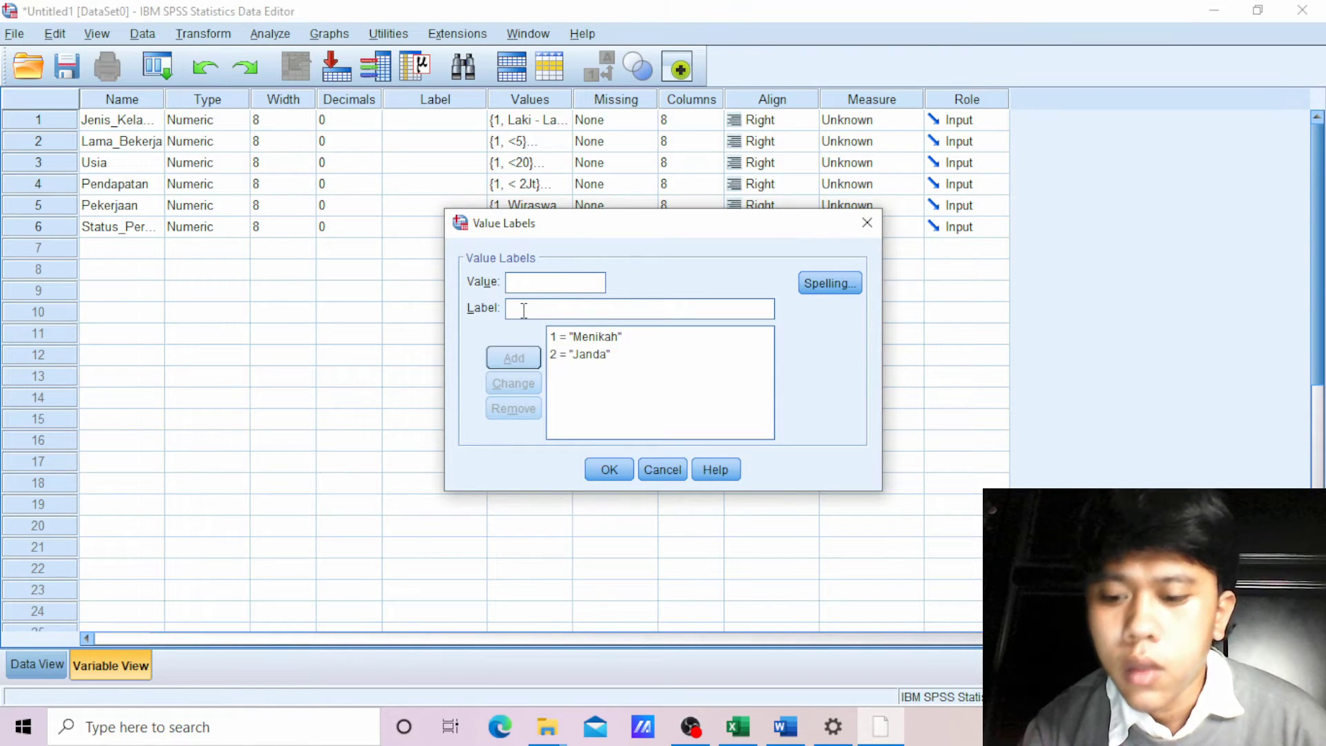
{"action": "type", "text": "Duda"}
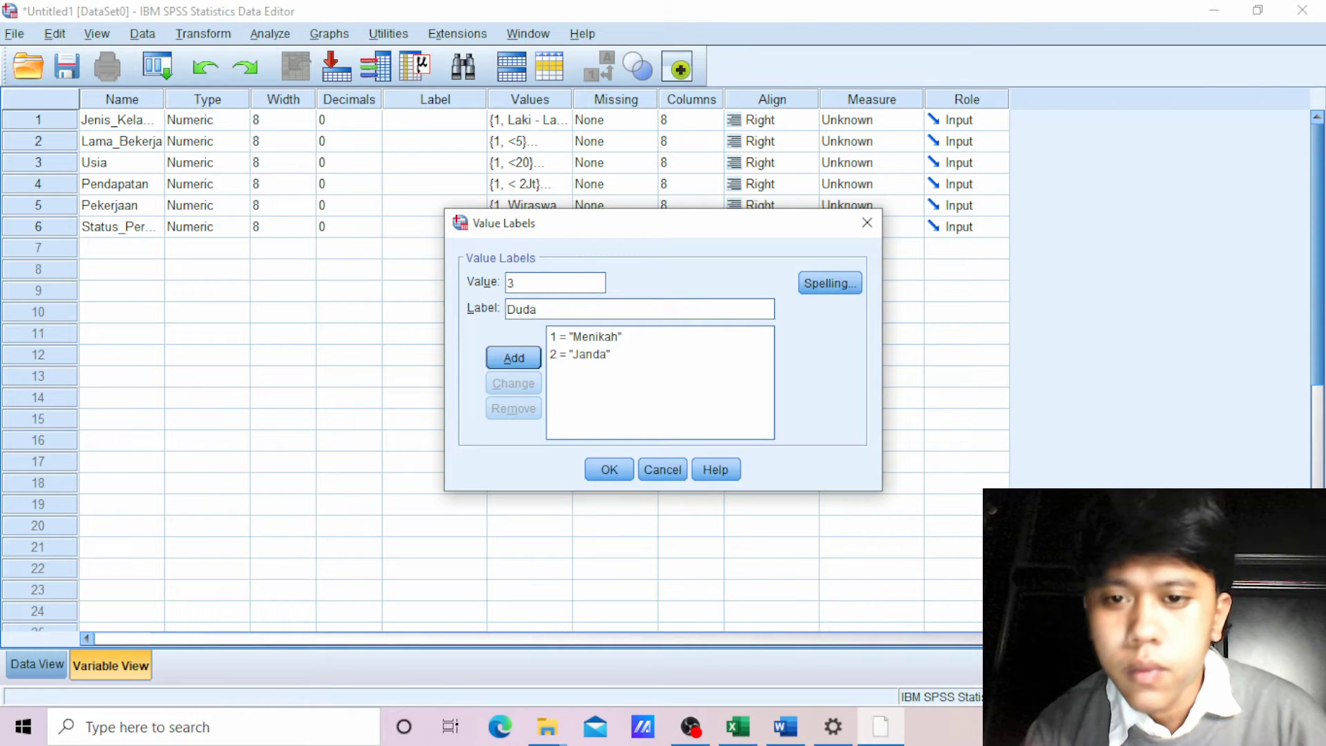
{"action": "left_click", "coordinate": [514, 357]}
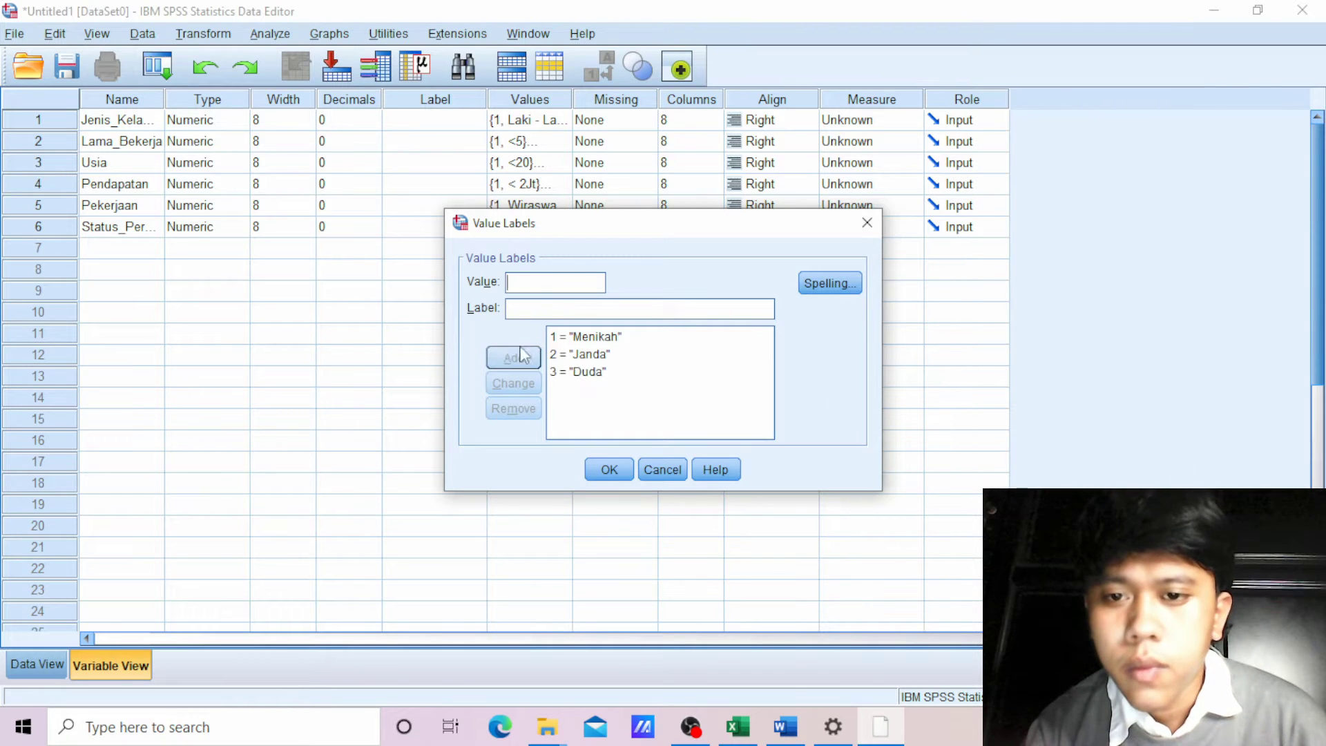
{"action": "type", "text": "4Belum Menikah"}
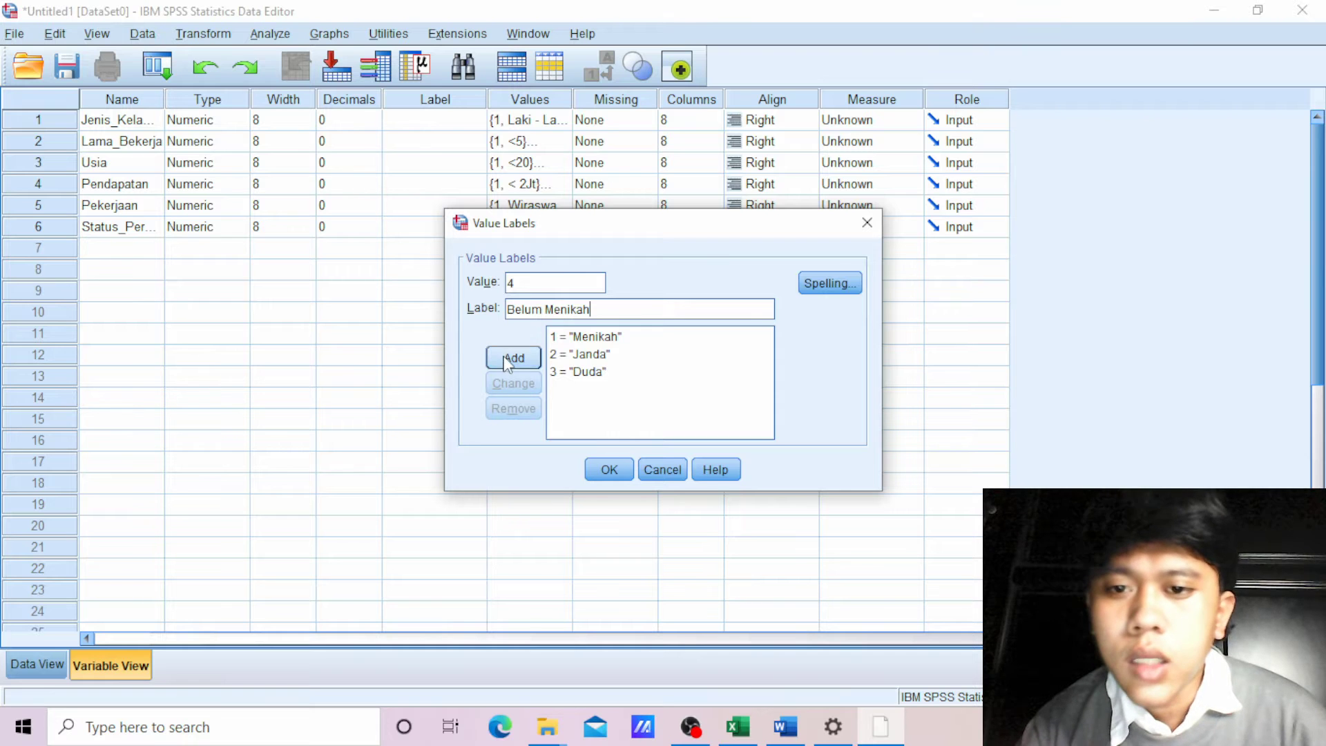
{"action": "left_click", "coordinate": [511, 357]}
{"action": "left_click", "coordinate": [609, 470]}
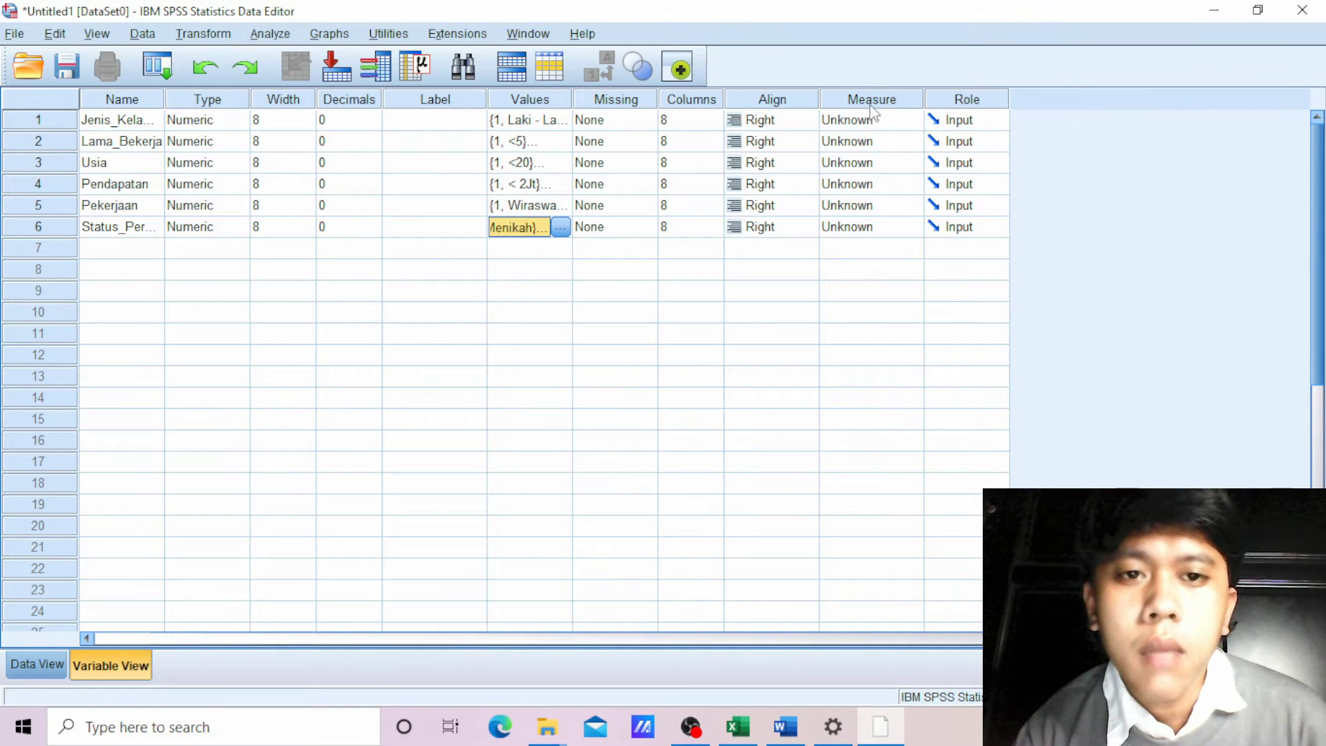
- Set the measurement level of Jenis_Kelamin, Lama_Bekerja and Pendapatan to Ordinal
{"action": "left_click", "coordinate": [876, 122]}
{"action": "left_click", "coordinate": [884, 161]}
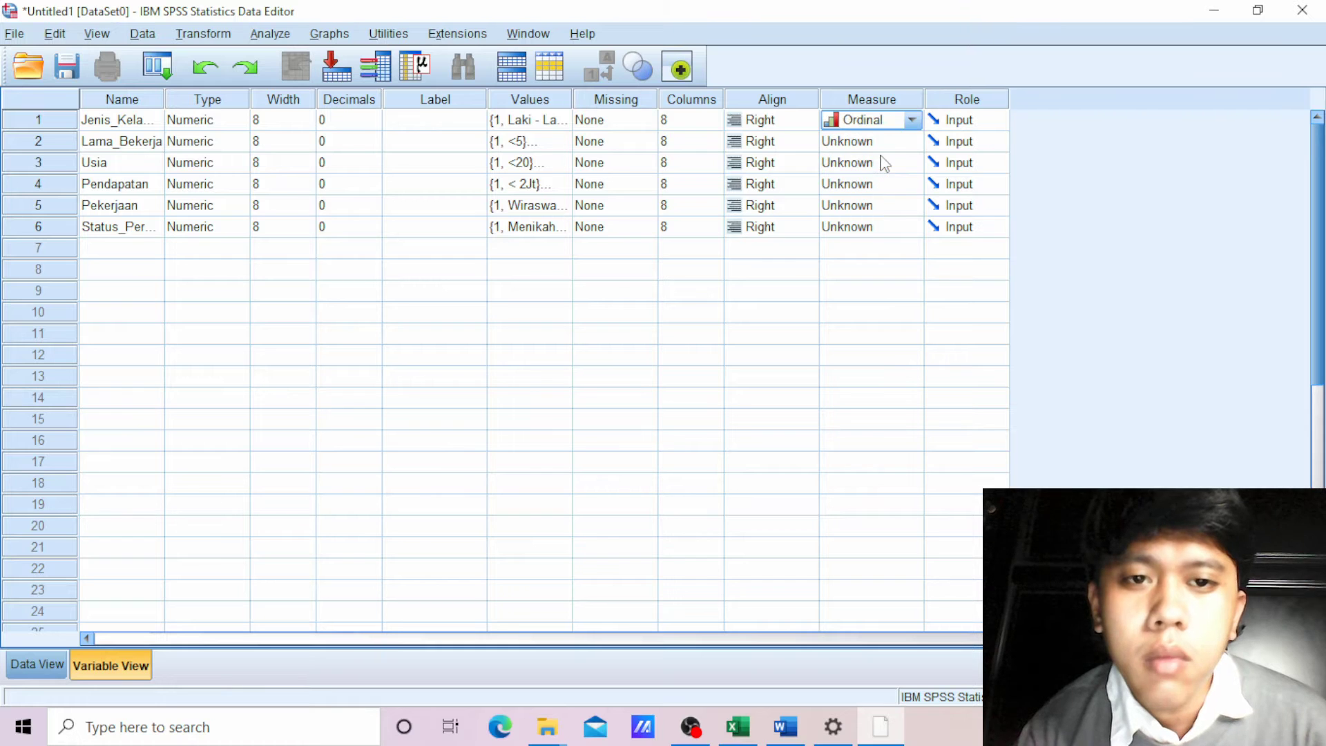
{"action": "left_click", "coordinate": [875, 141]}
{"action": "left_click", "coordinate": [871, 182]}
{"action": "left_click", "coordinate": [877, 184]}
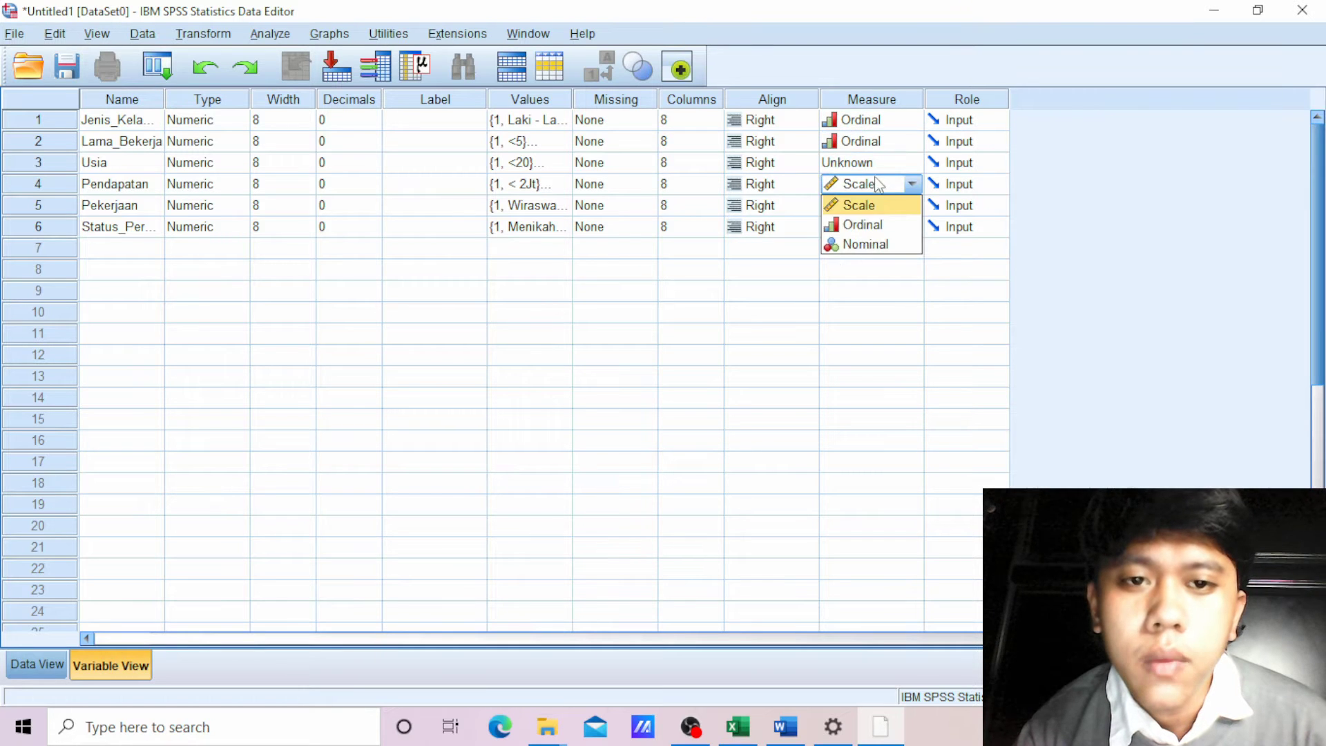
{"action": "left_click", "coordinate": [867, 224]}
- Set the measurement level of Usia, Pekerjaan and Status_Pernikahan to Ordinal
{"action": "left_click", "coordinate": [871, 163]}
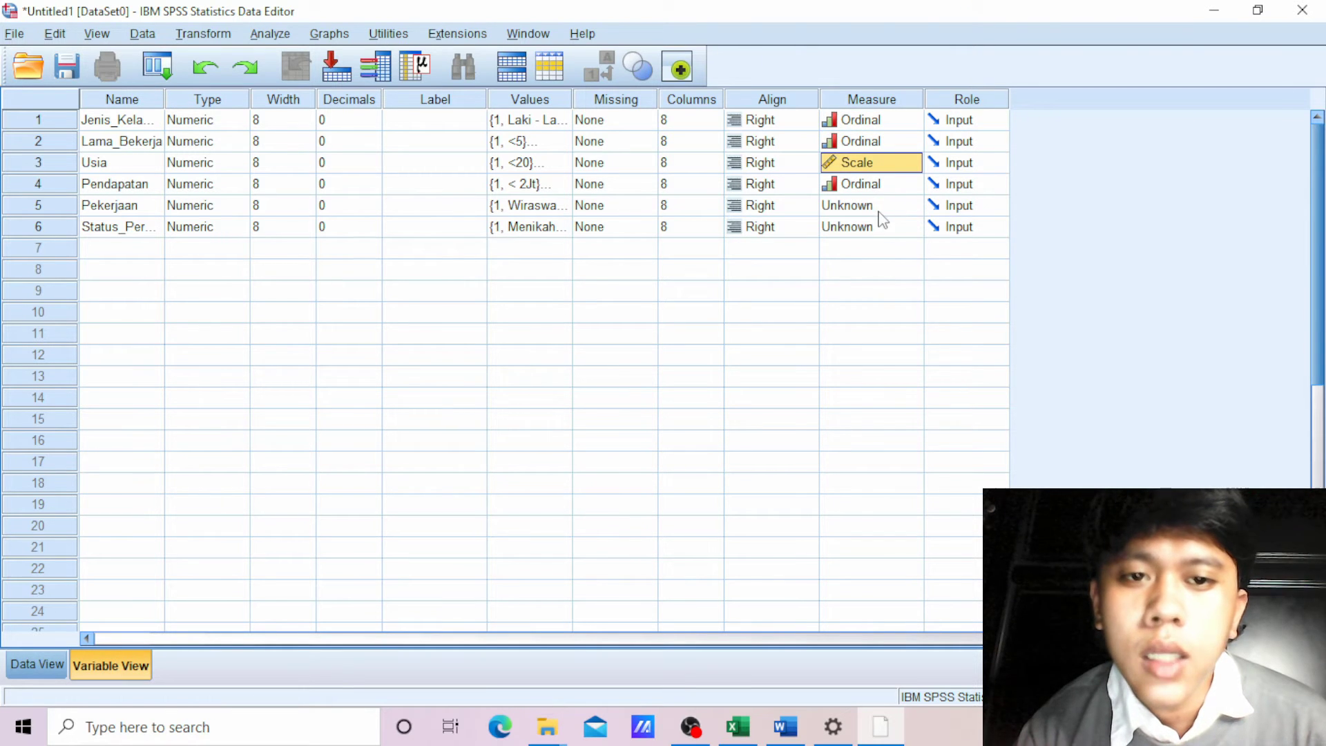
{"action": "left_click", "coordinate": [872, 166]}
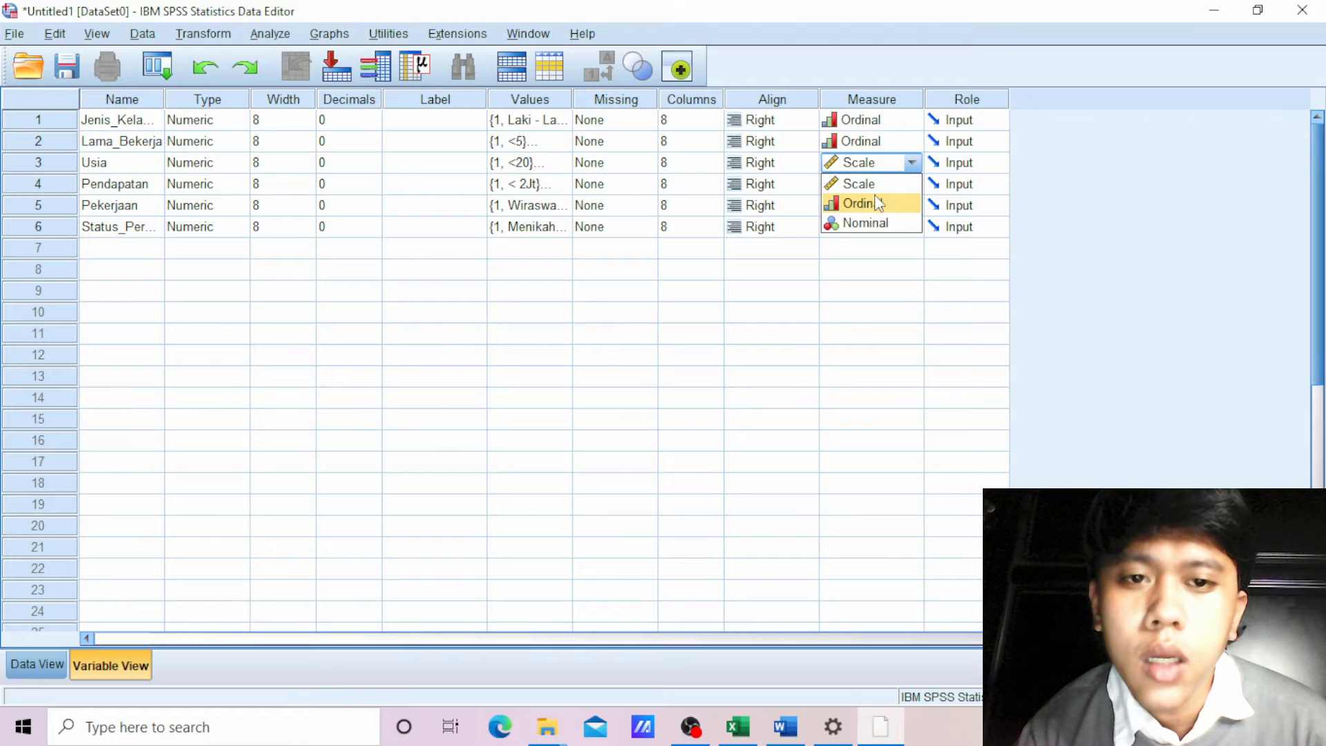
{"action": "left_click", "coordinate": [874, 201]}
{"action": "double_click", "coordinate": [876, 209]}
{"action": "left_click", "coordinate": [877, 246]}
{"action": "left_click", "coordinate": [875, 230]}
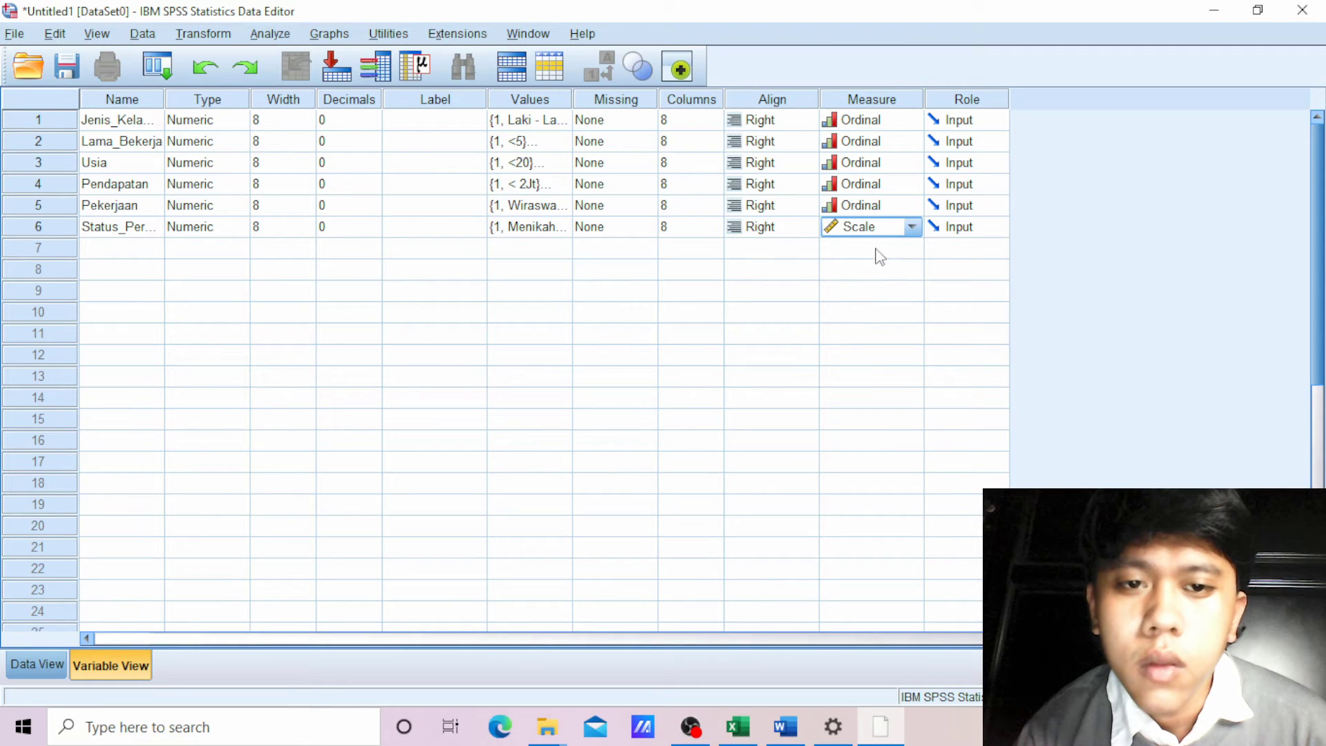
{"action": "left_click", "coordinate": [875, 233]}
{"action": "left_click", "coordinate": [864, 267]}
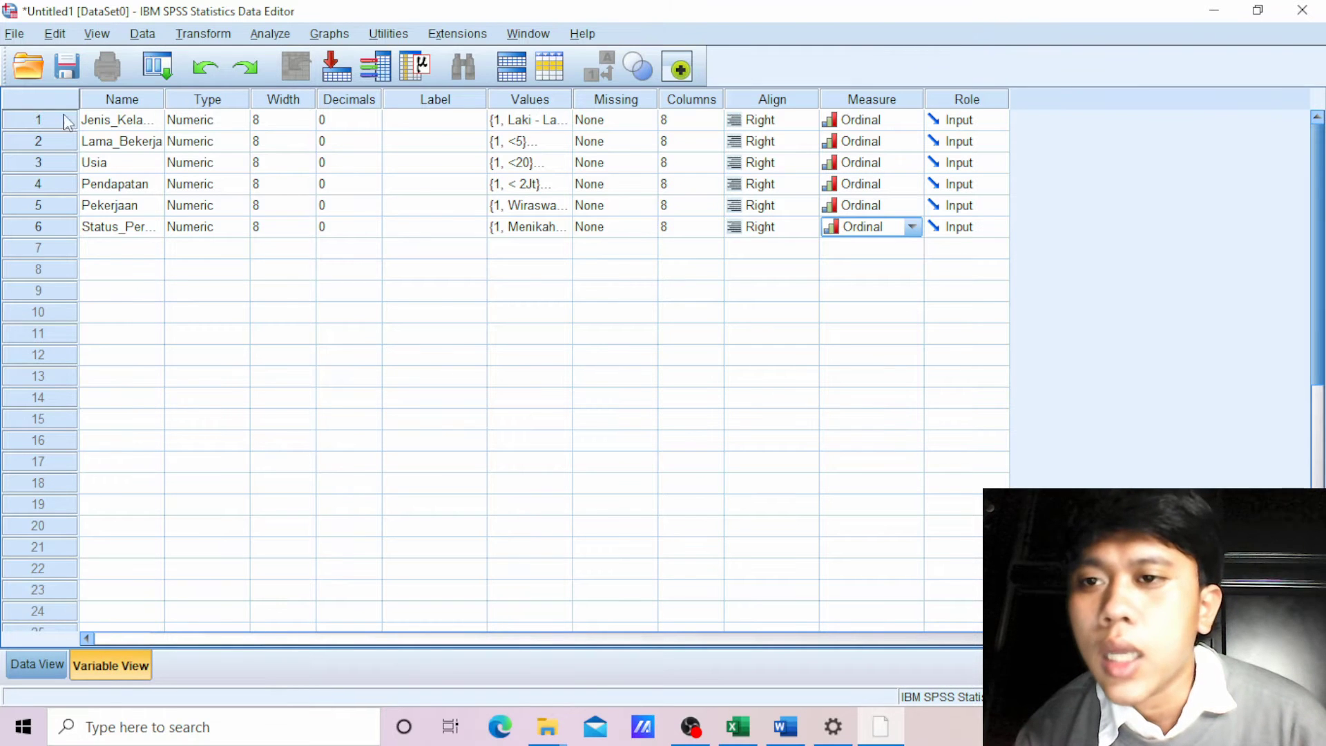
- Show the data grid and widen the Jenis_Kelamin, Lama_Bekerja, Pendapatan and Status_Pernikahan columns so each variable name fits on one line
{"action": "left_click", "coordinate": [38, 665]}
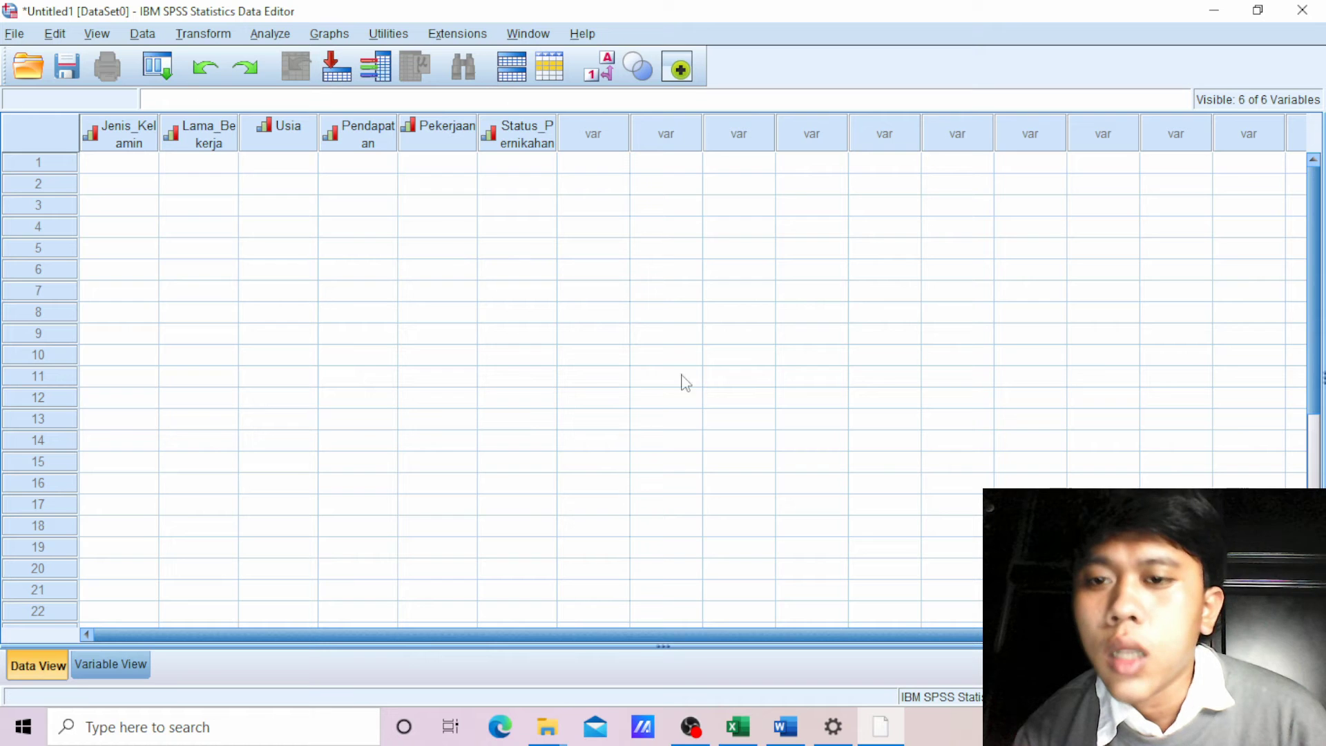
{"action": "left_click", "coordinate": [105, 663]}
{"action": "left_click", "coordinate": [56, 665]}
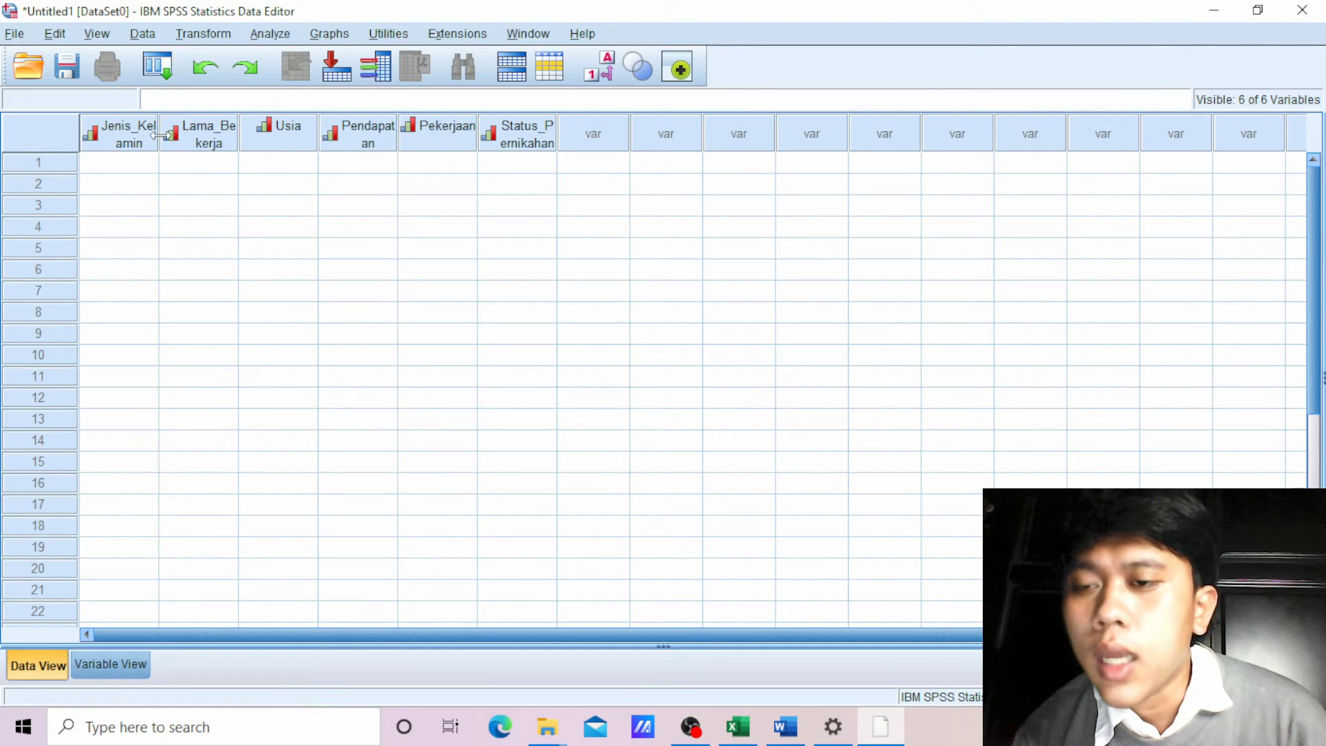
{"action": "left_click_drag", "start_coordinate": [159, 135], "coordinate": [290, 137]}
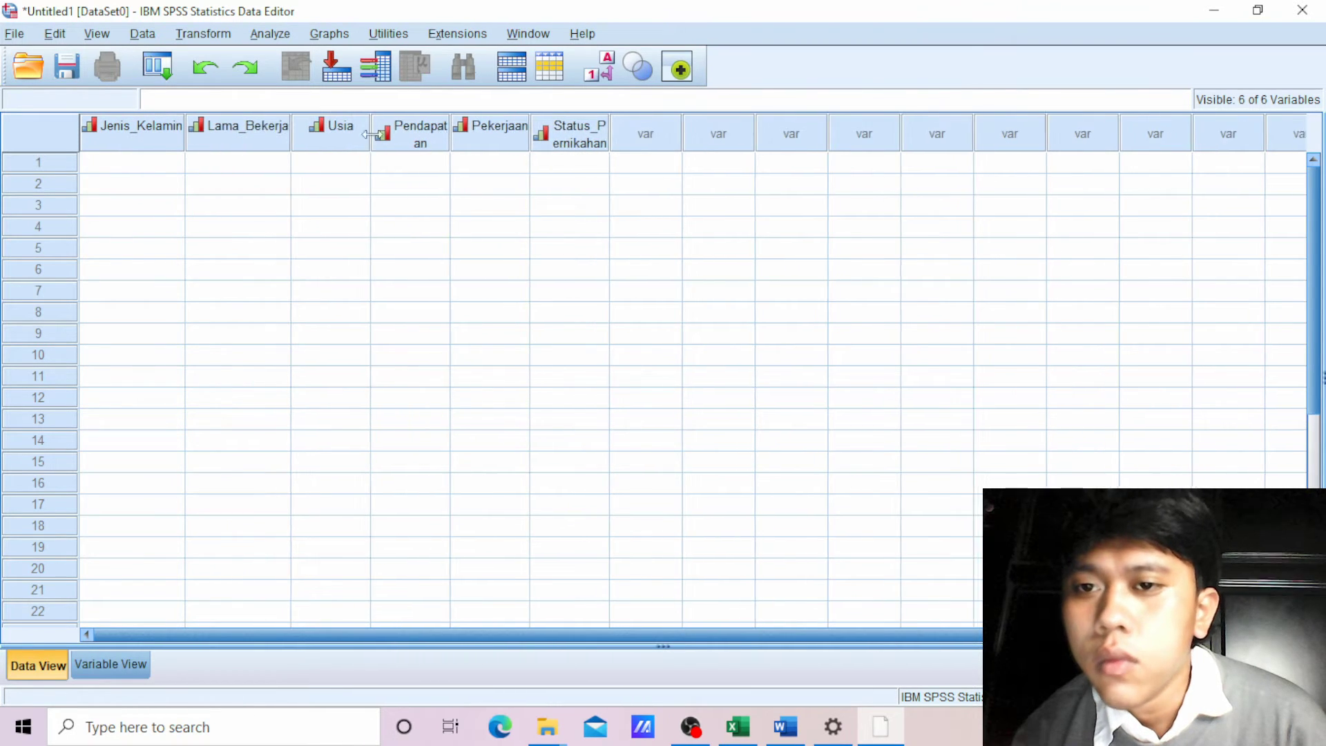
{"action": "left_click_drag", "start_coordinate": [450, 128], "coordinate": [468, 130]}
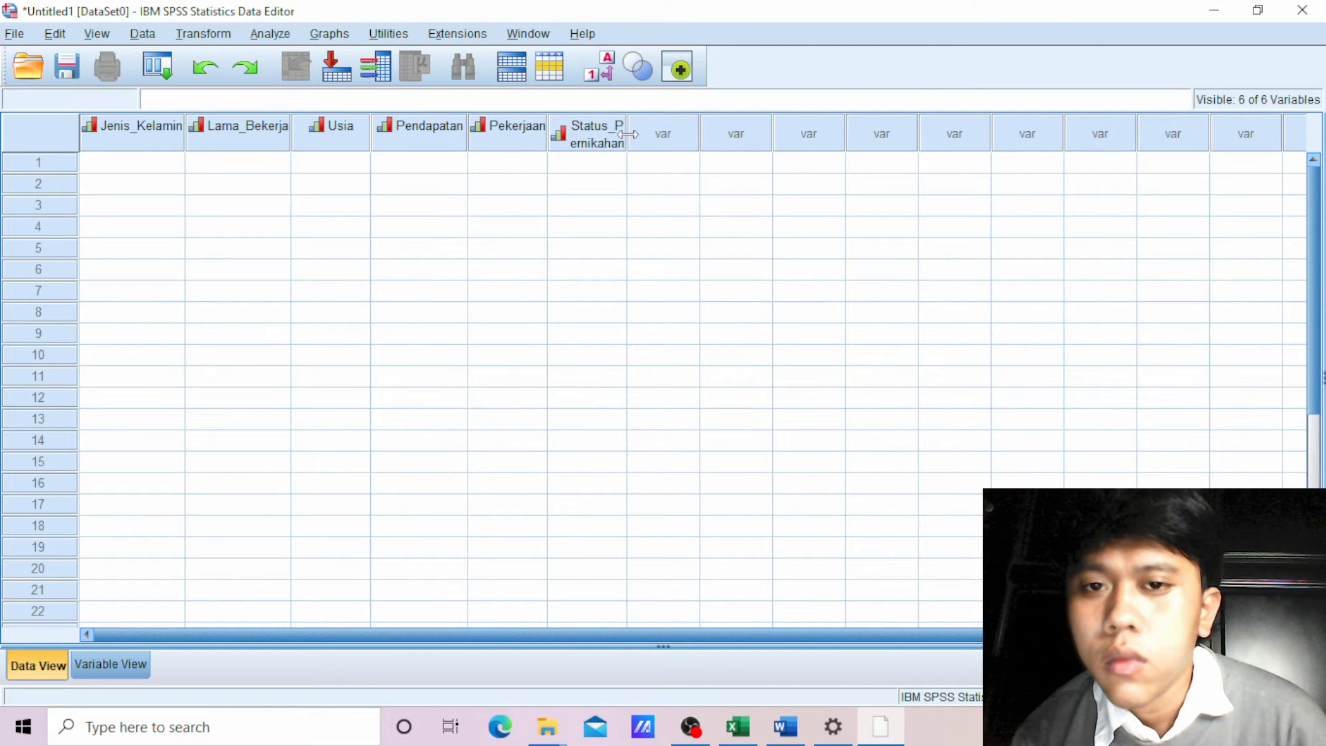
{"action": "left_click_drag", "start_coordinate": [628, 134], "coordinate": [680, 147]}
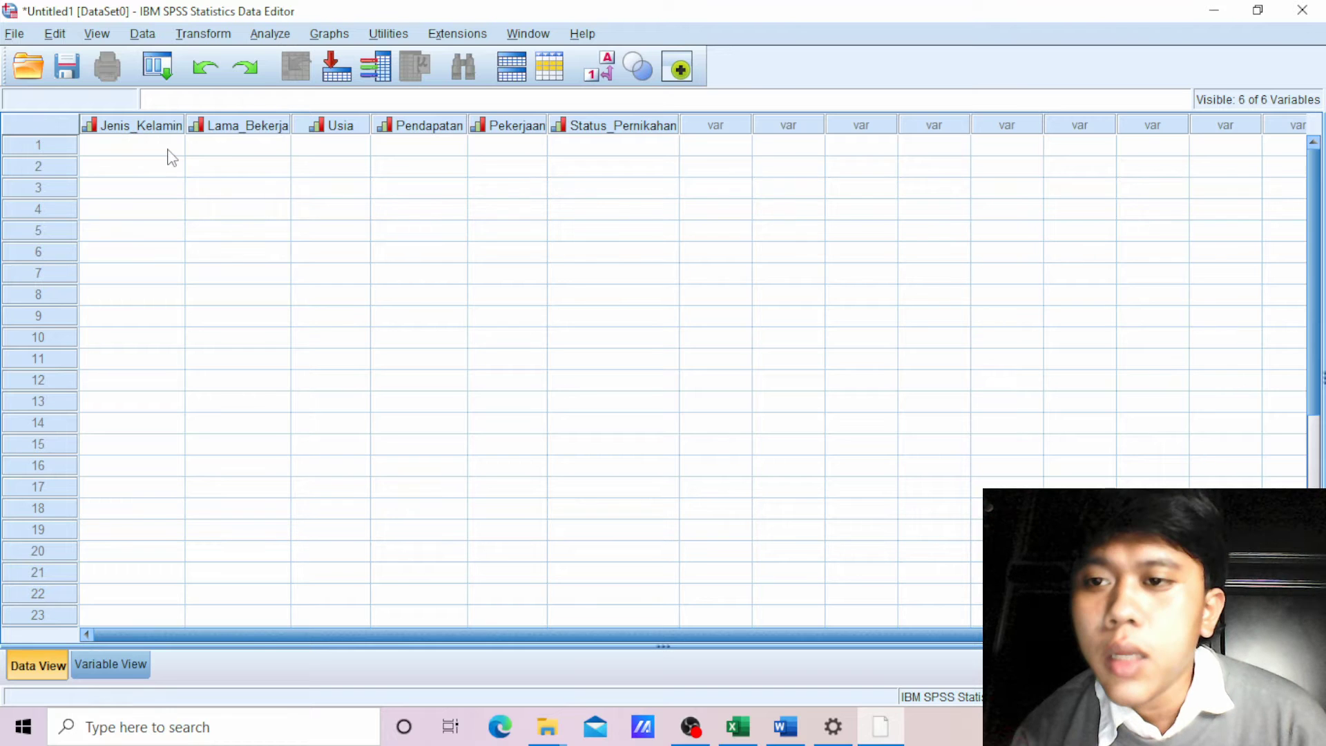
- Check the copied JENIS KELAMIN codes in the Tugas 1 Excel workbook and paste them into the SPSS data from row 1 of Jenis_Kelamin
{"action": "left_click", "coordinate": [746, 730]}
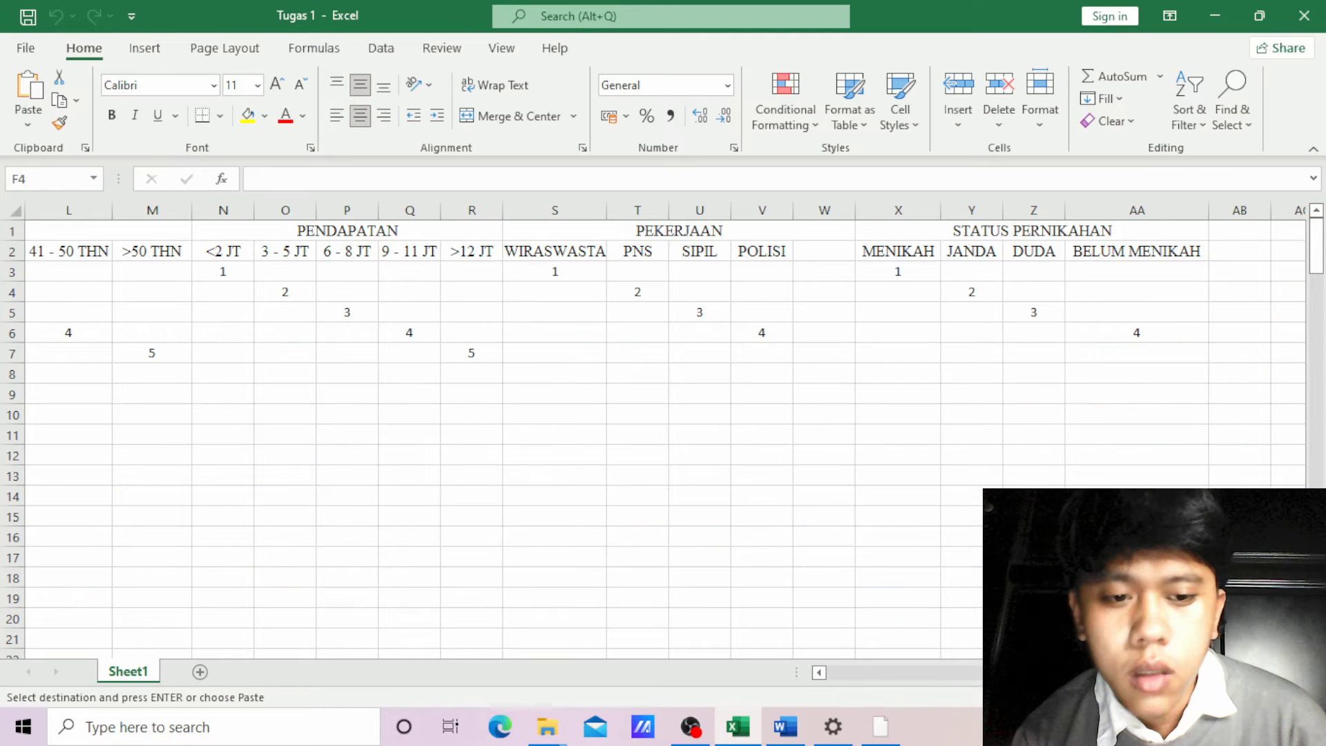
{"action": "scroll", "coordinate": [178, 301], "scroll_direction": "left", "scroll_amount": 4}
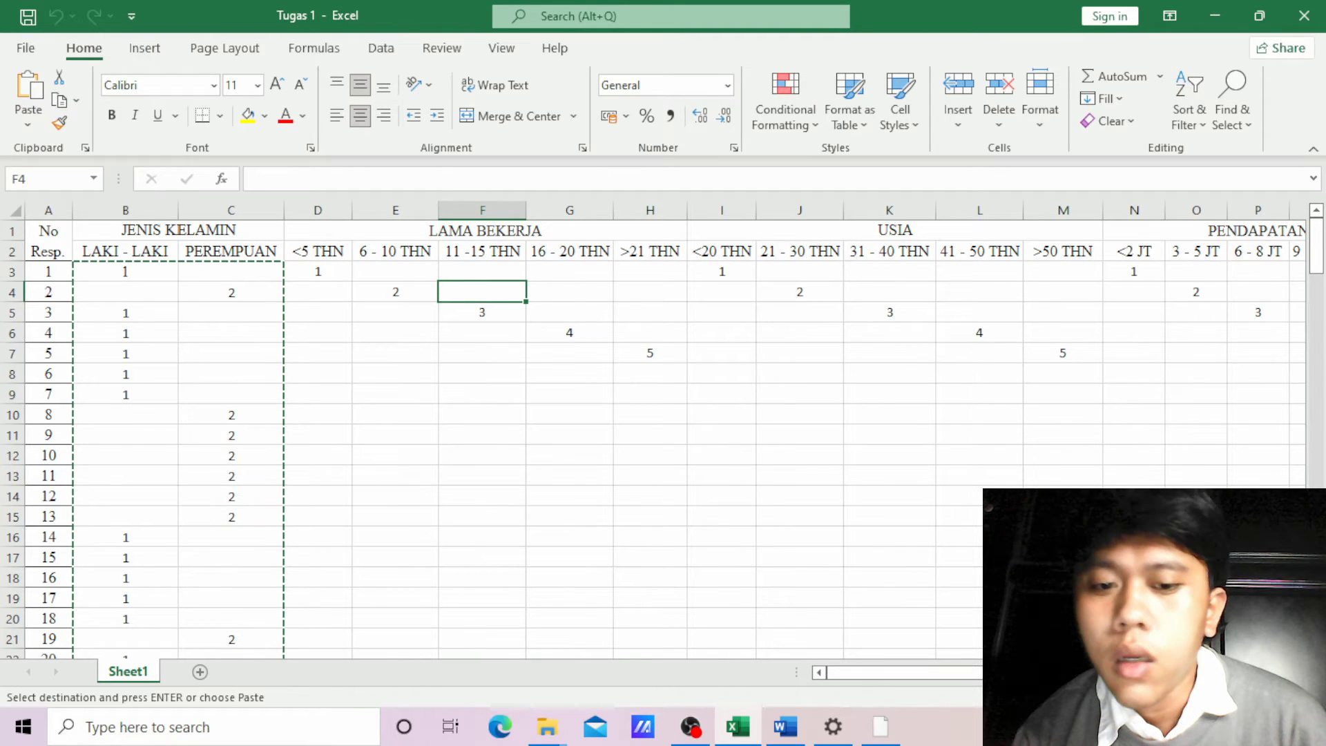
{"action": "left_click", "coordinate": [887, 731]}
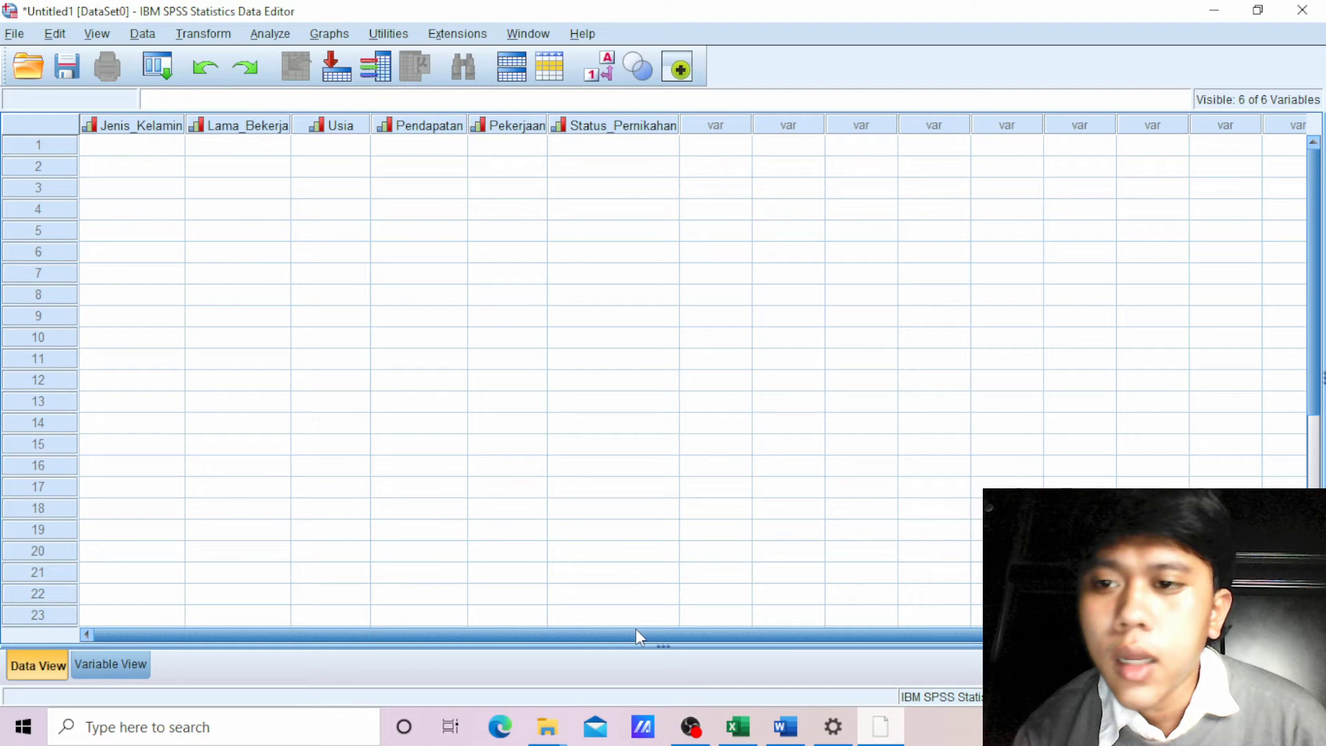
{"action": "left_click", "coordinate": [127, 146]}
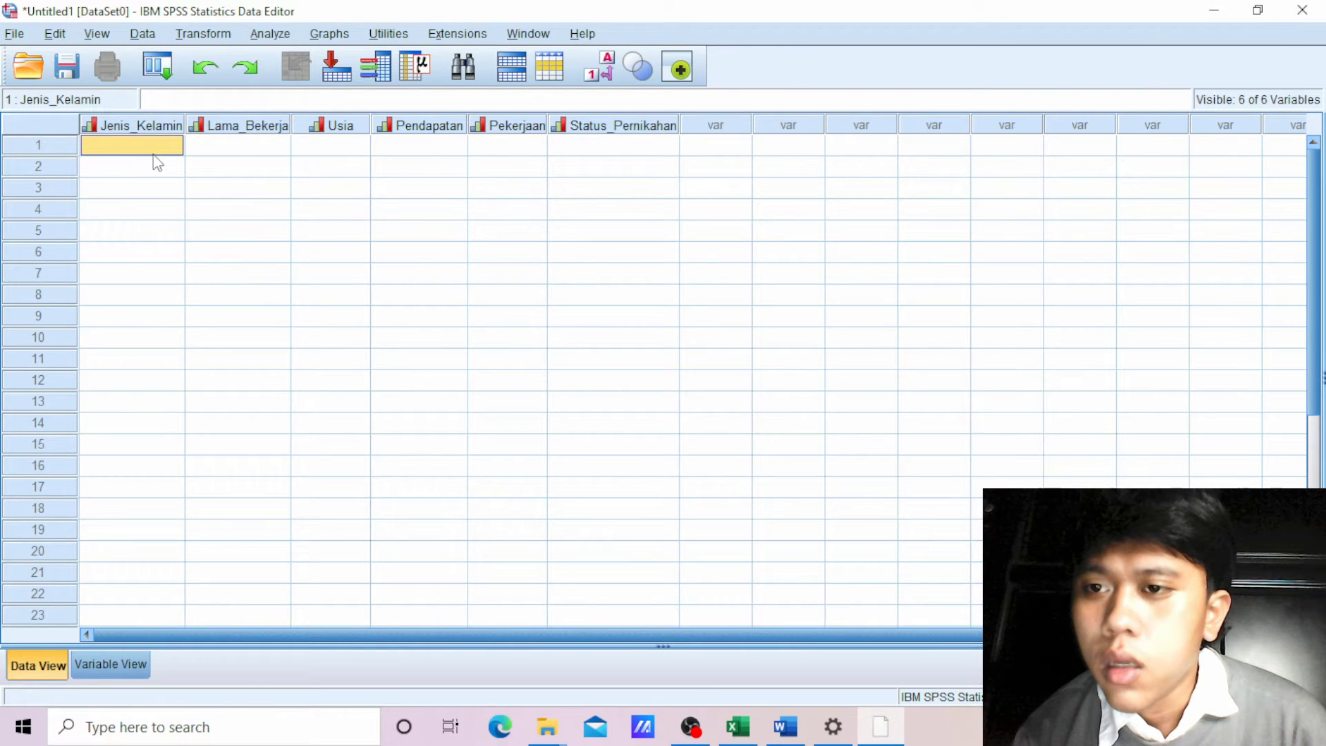
{"action": "right_click", "coordinate": [126, 149]}
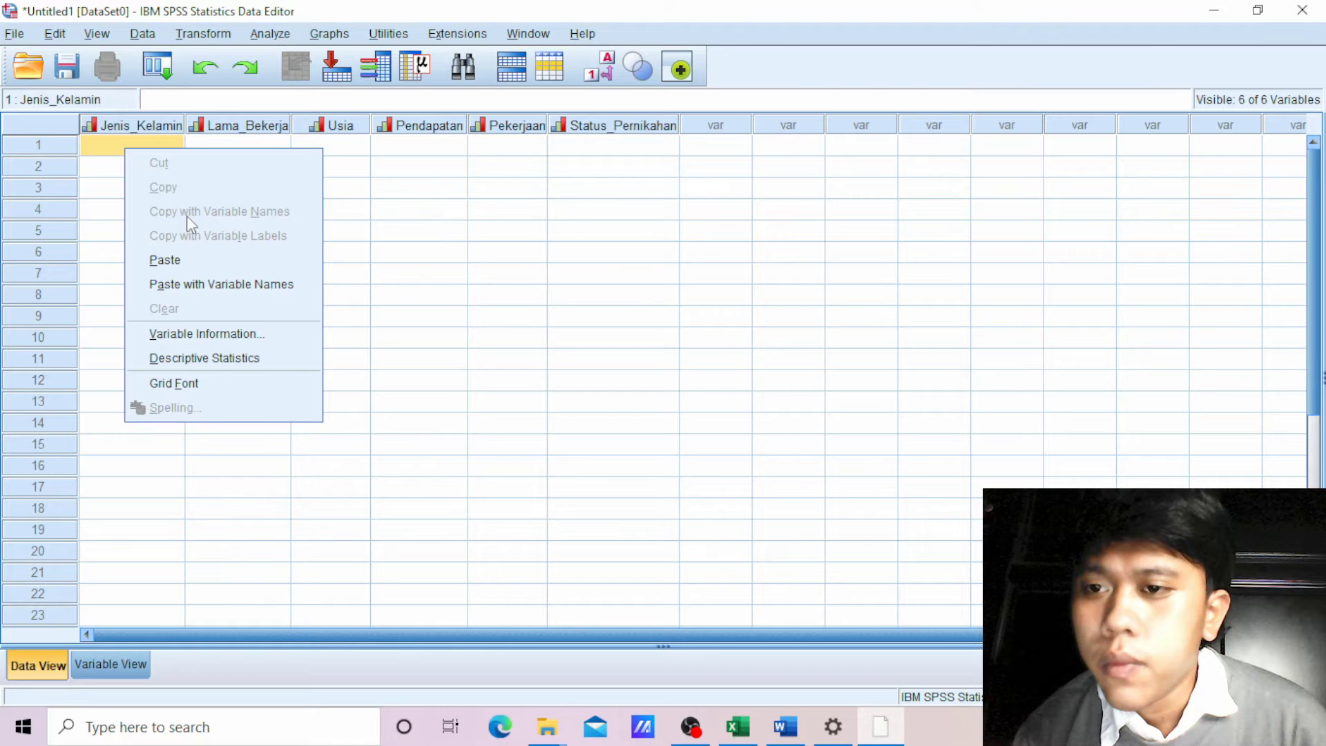
{"action": "left_click", "coordinate": [166, 260]}
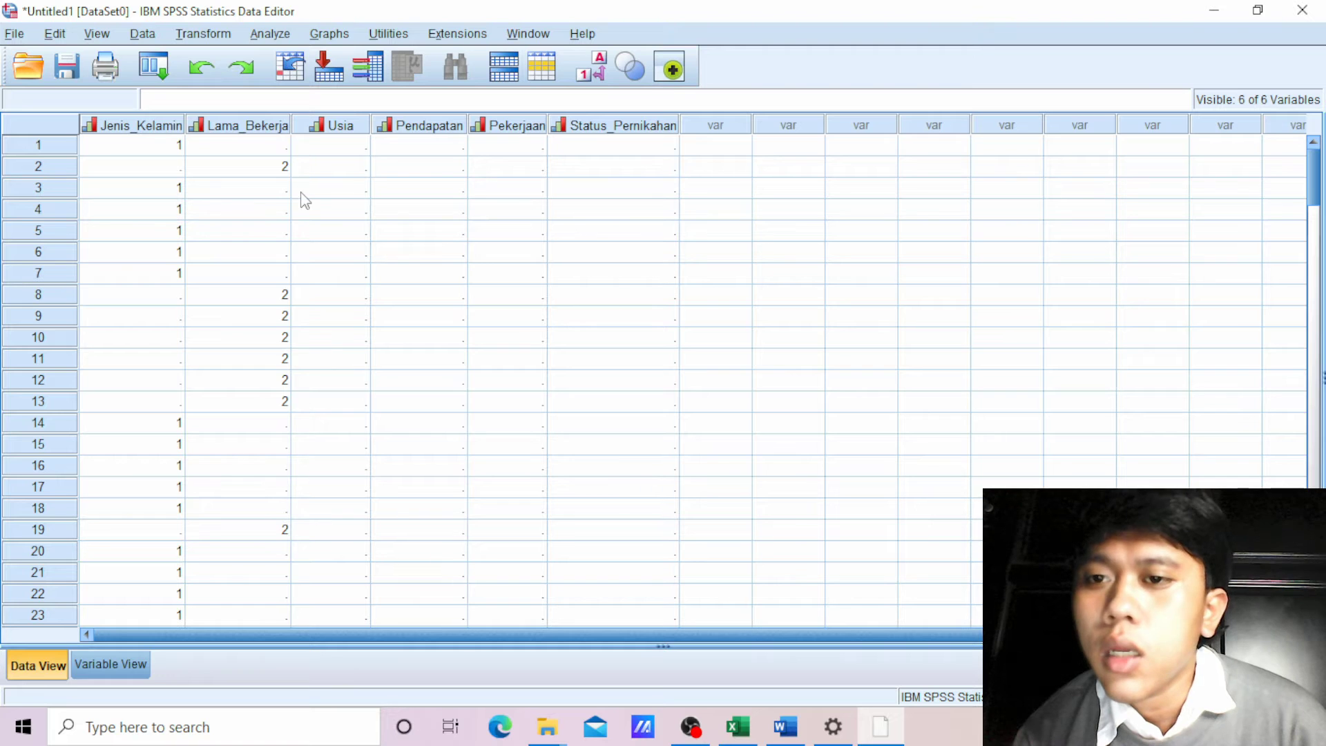
- Move the code 2 in row 2 from Lama_Bekerja to Jenis_Kelamin
{"action": "left_click", "coordinate": [280, 170]}
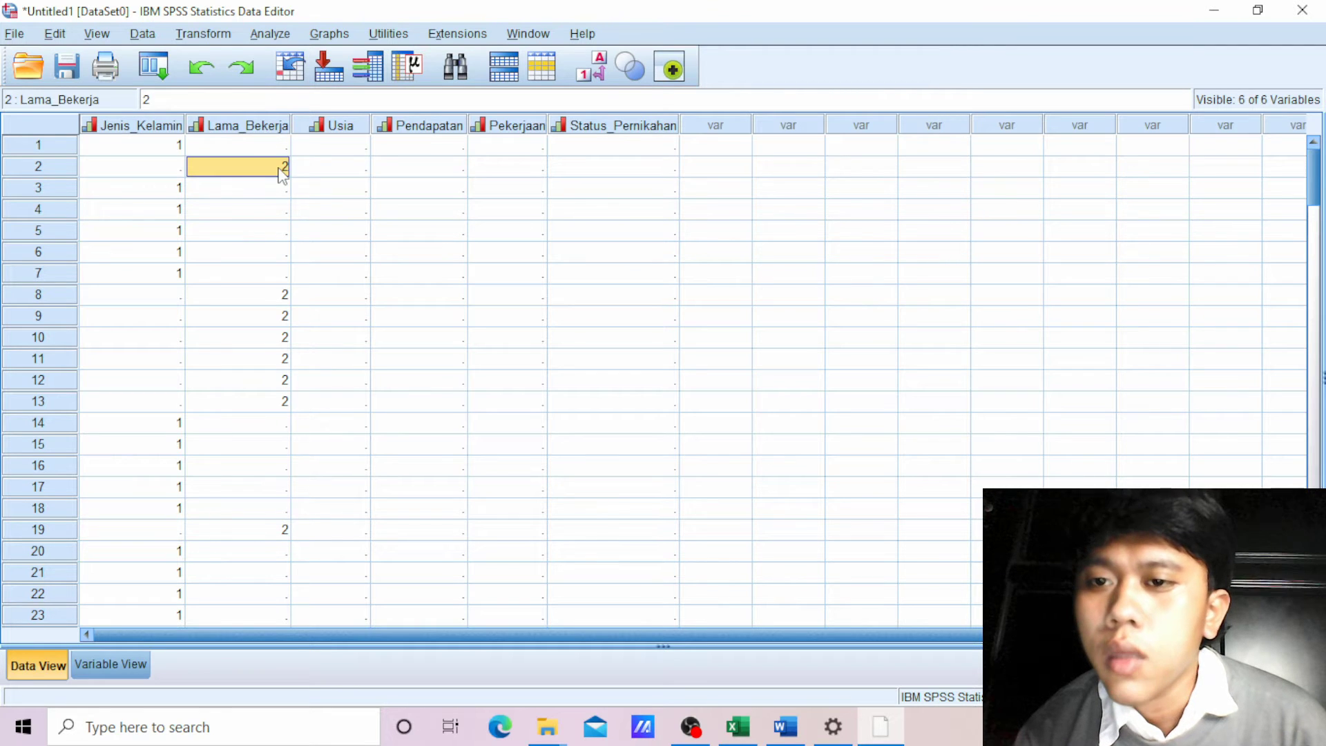
{"action": "left_click", "coordinate": [164, 159]}
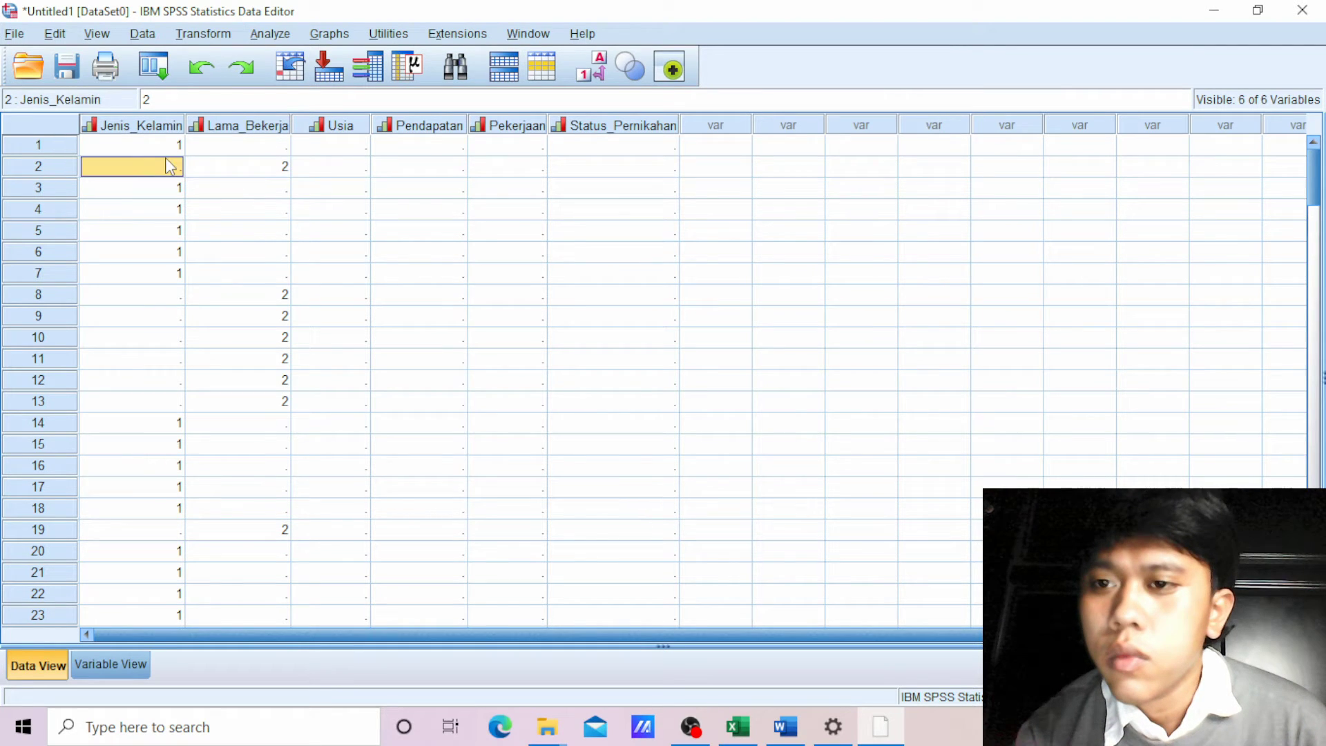
{"action": "type", "text": "2"}
{"action": "left_click", "coordinate": [270, 170]}
- Copy the 2 codes in rows 8 to 13 of Lama_Bekerja into the same rows of Jenis_Kelamin
{"action": "scroll", "coordinate": [320, 237], "scroll_direction": "down", "scroll_amount": 2}
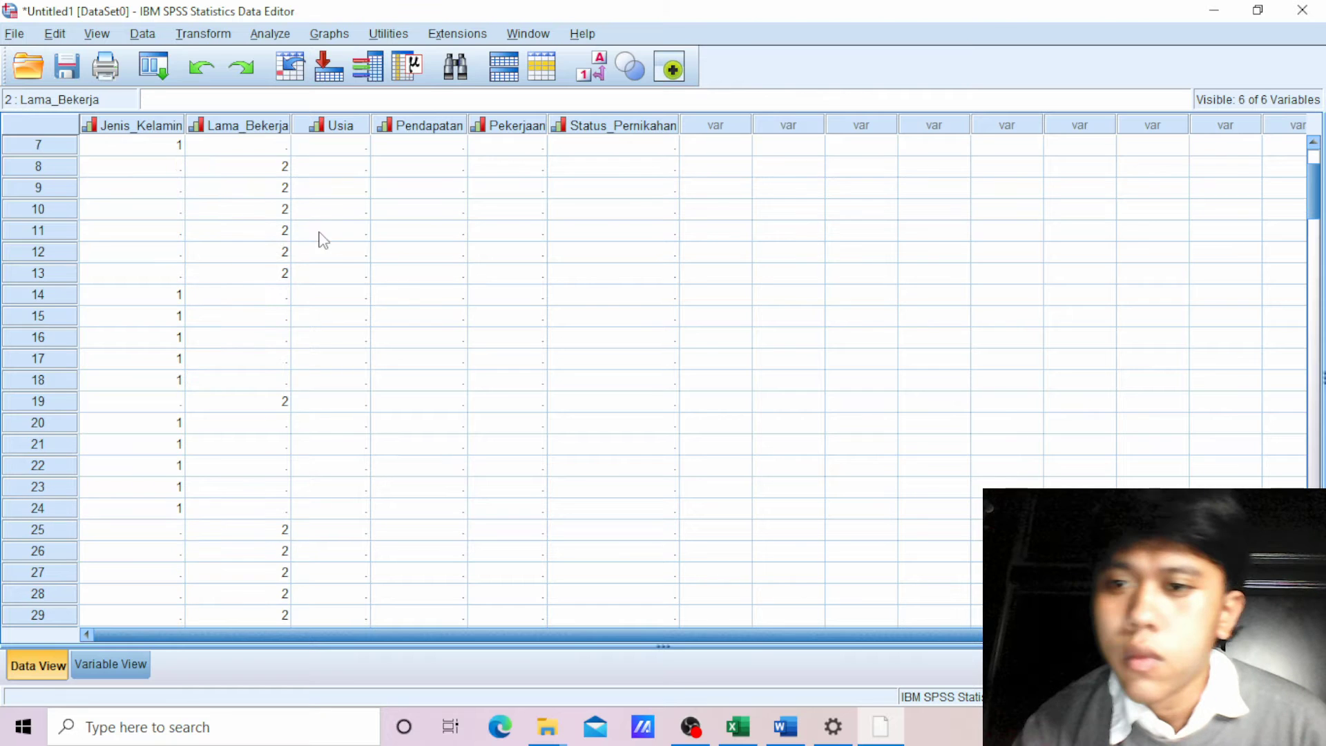
{"action": "scroll", "coordinate": [262, 251], "scroll_direction": "up", "scroll_amount": 1}
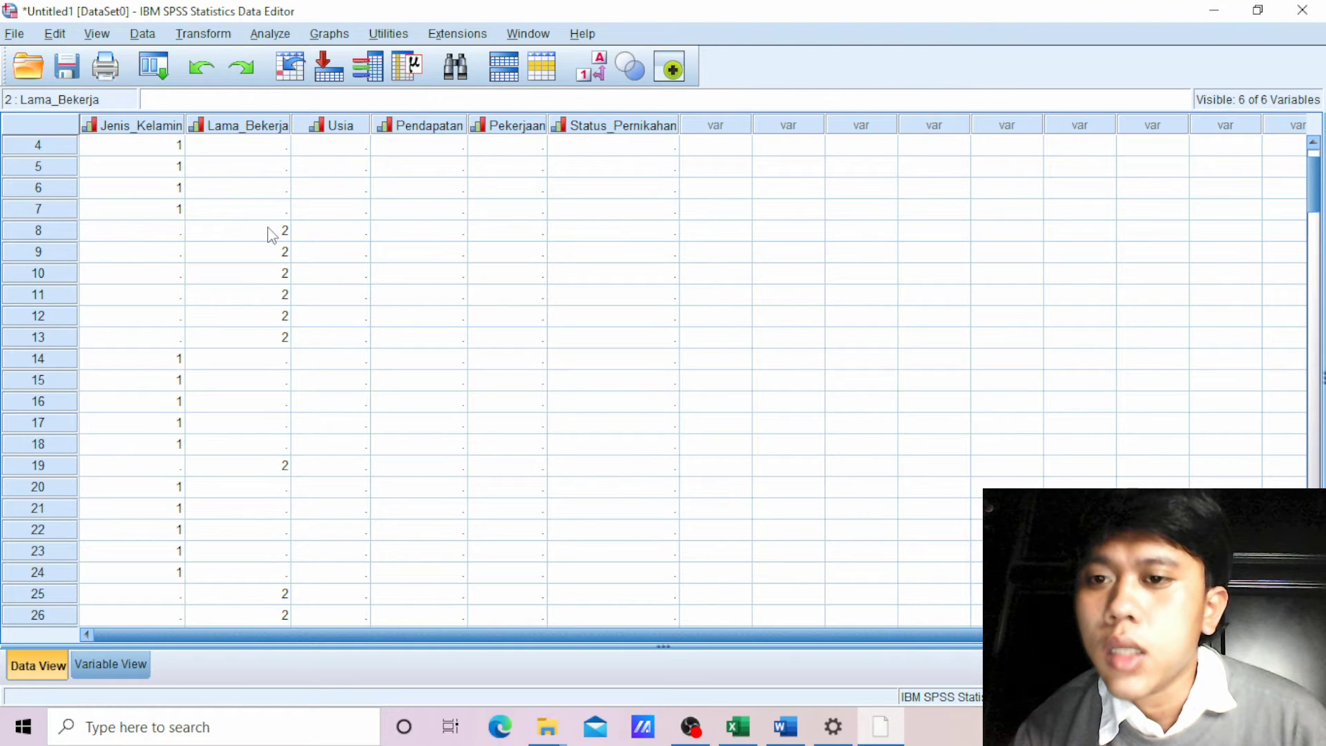
{"action": "left_click_drag", "start_coordinate": [269, 231], "coordinate": [283, 338]}
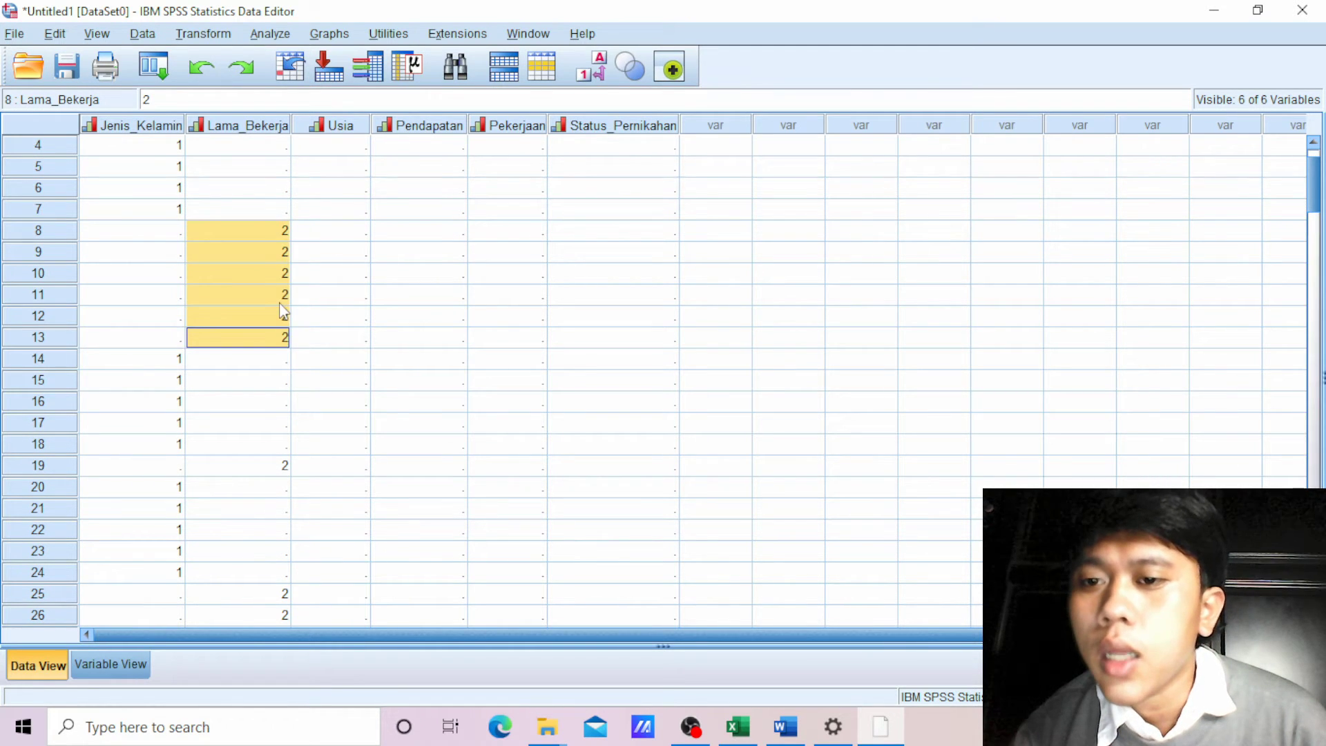
{"action": "right_click", "coordinate": [283, 312]}
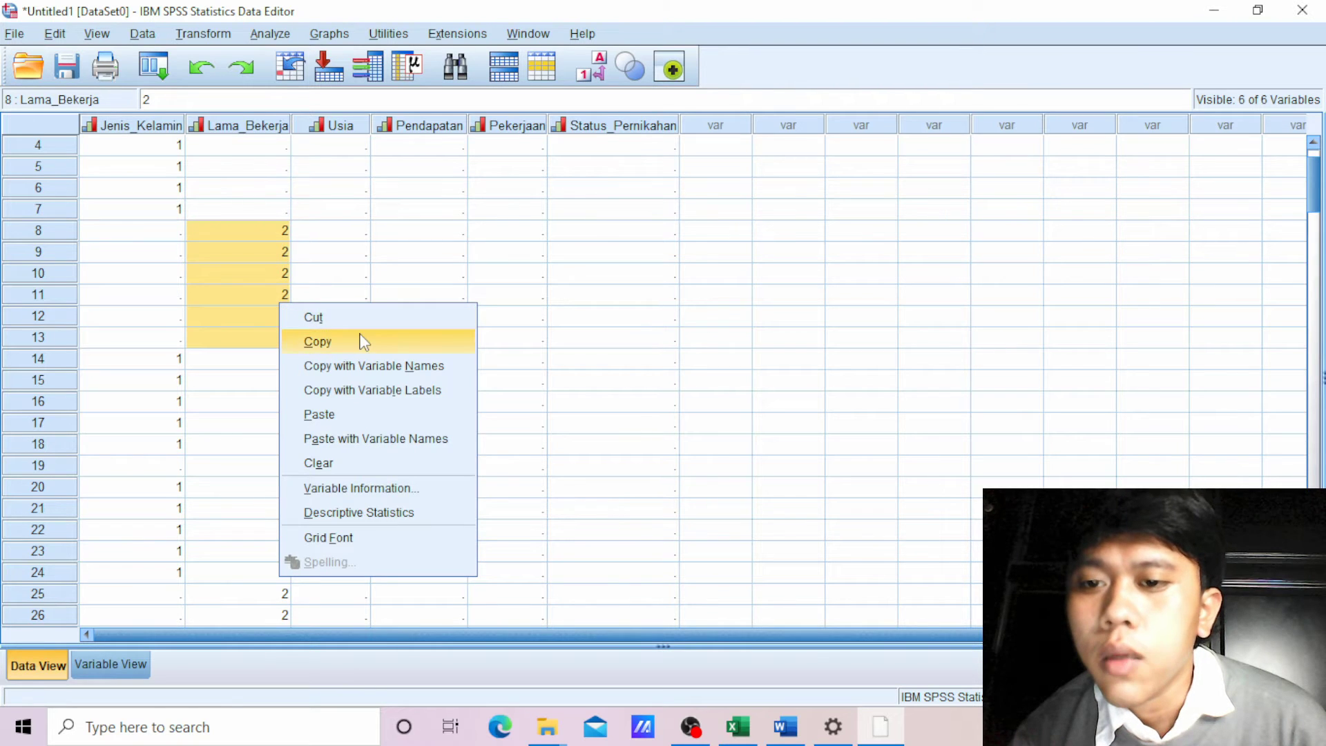
{"action": "left_click", "coordinate": [307, 341]}
{"action": "left_click", "coordinate": [165, 235]}
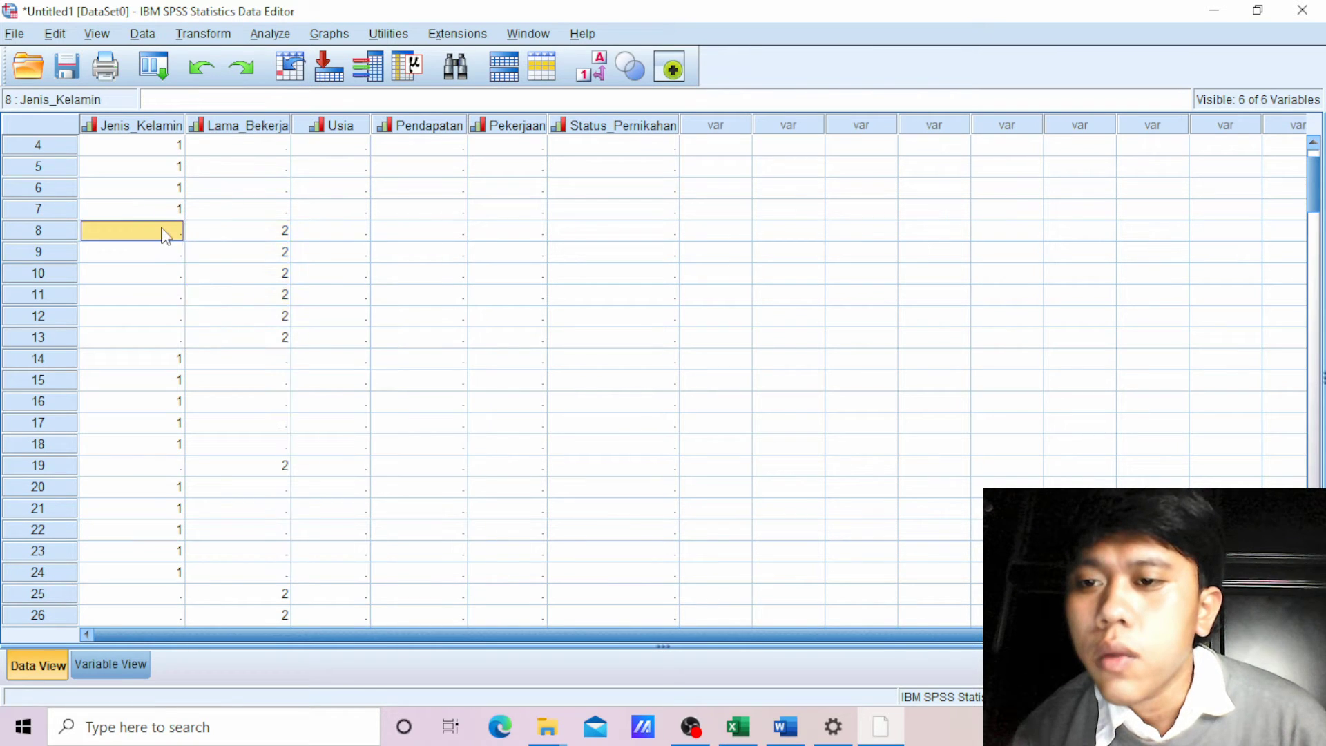
{"action": "right_click", "coordinate": [166, 234]}
{"action": "left_click", "coordinate": [216, 346]}
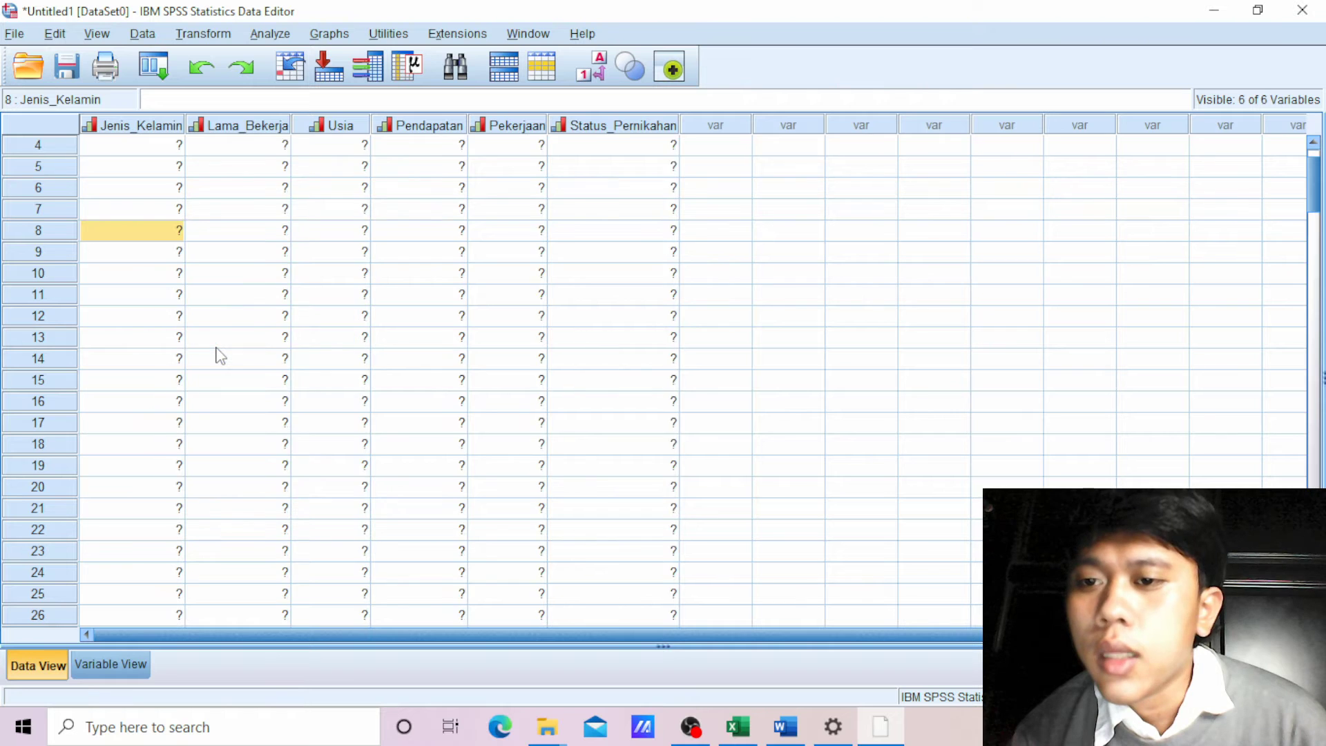
- Cut the misplaced 2 codes out of rows 8 to 13 of Lama_Bekerja
{"action": "double_click", "coordinate": [262, 231]}
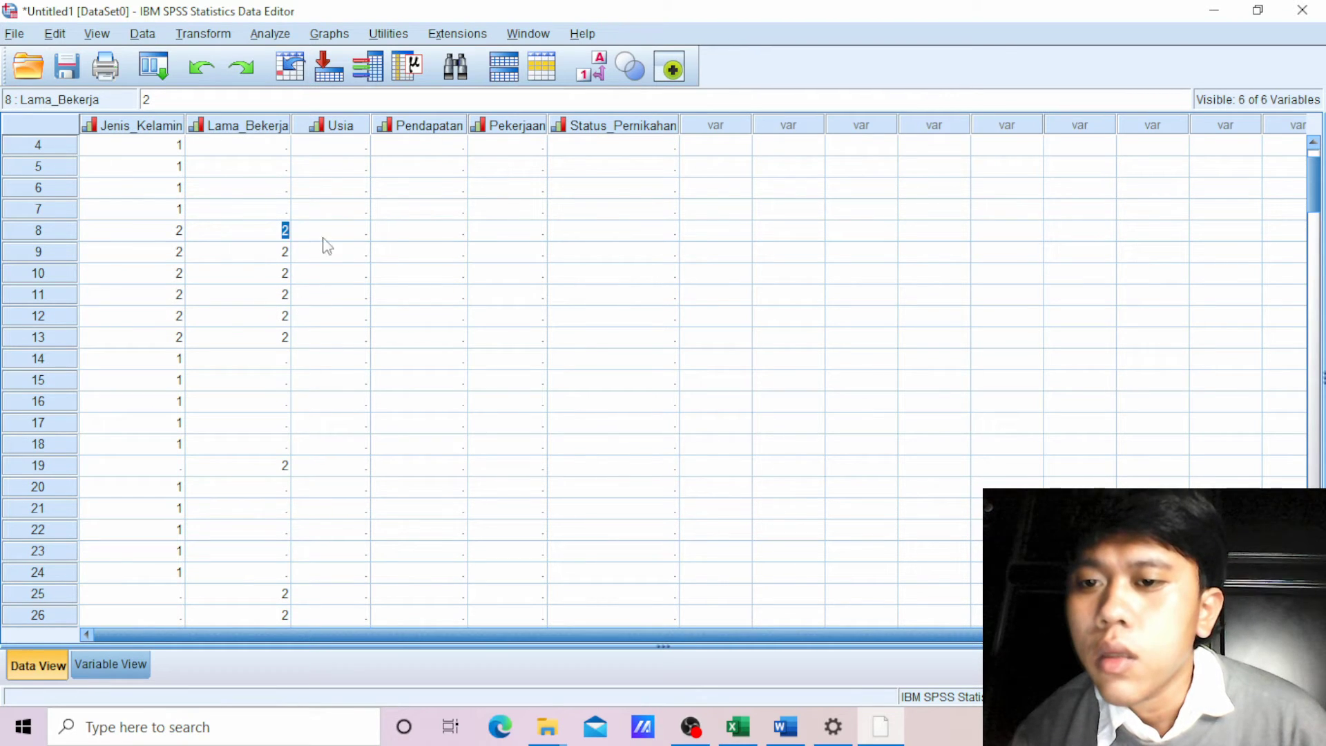
{"action": "left_click", "coordinate": [323, 235]}
{"action": "double_click", "coordinate": [260, 234]}
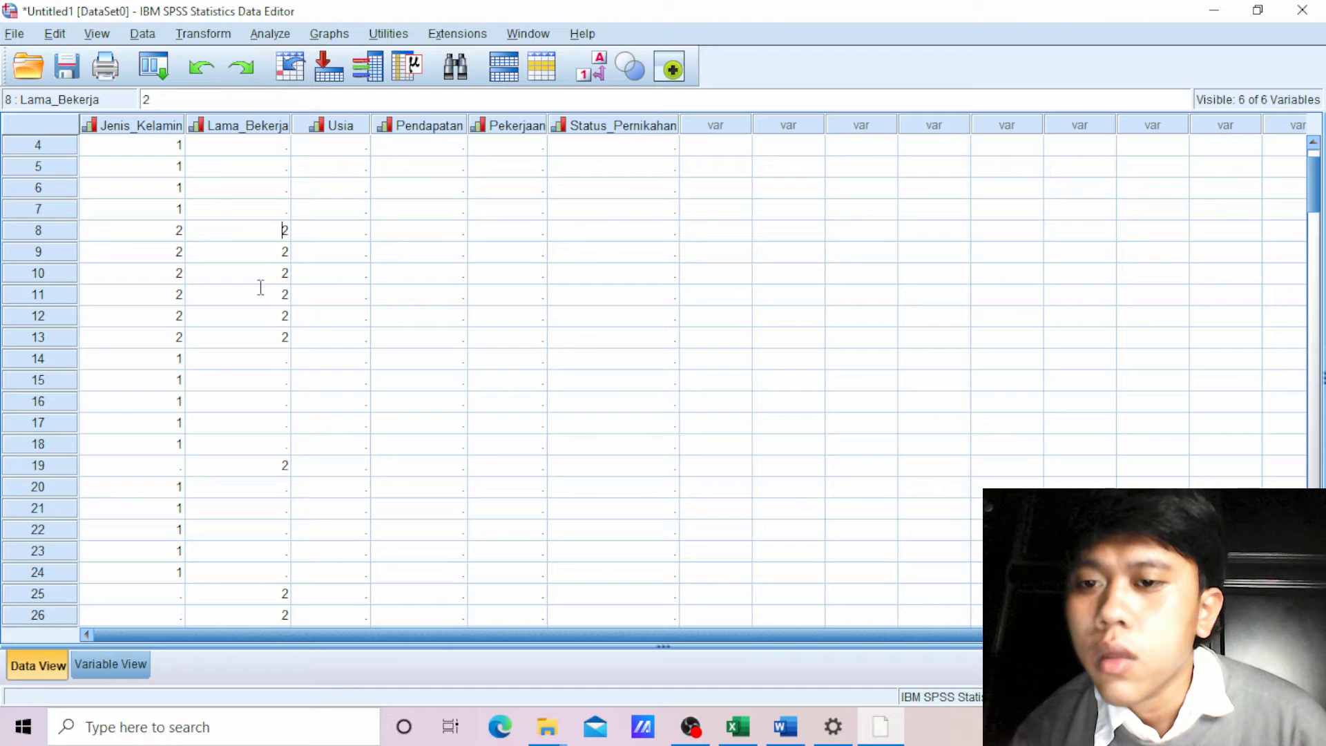
{"action": "left_click", "coordinate": [323, 251]}
{"action": "left_click_drag", "start_coordinate": [260, 231], "coordinate": [277, 338]}
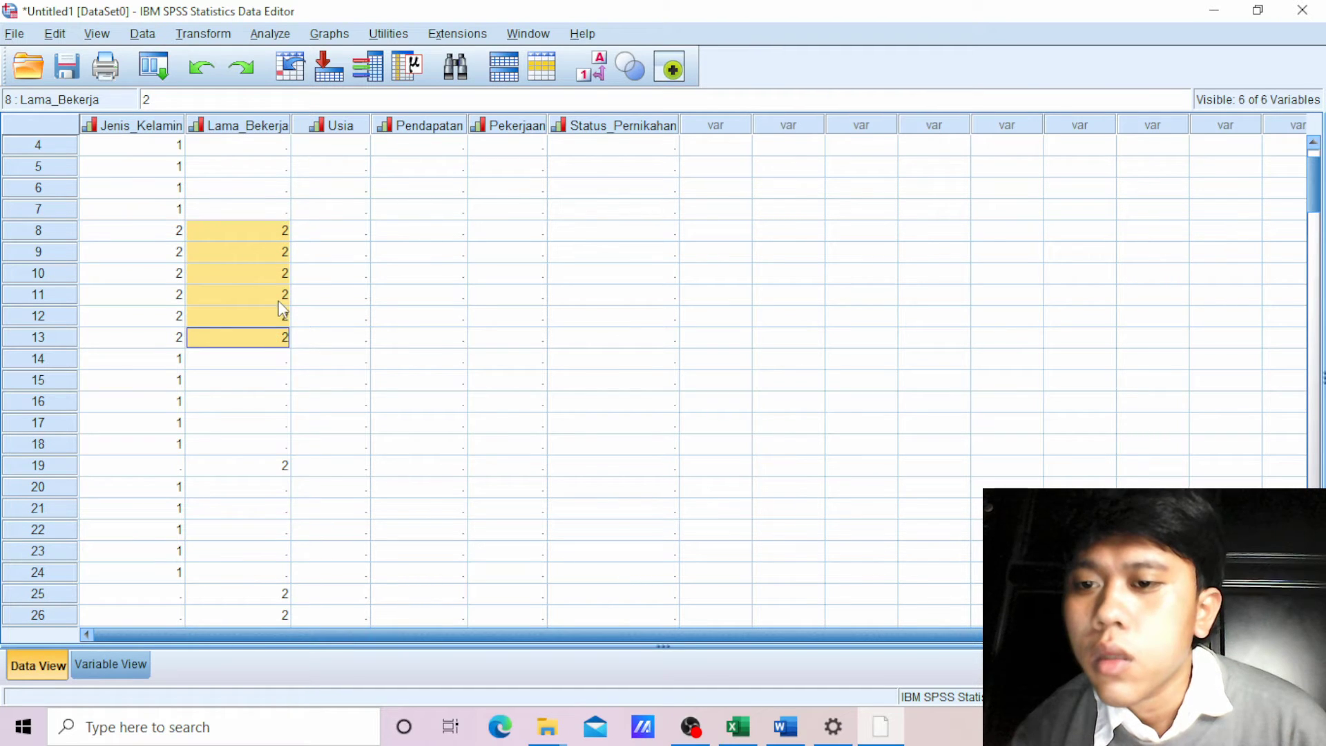
{"action": "right_click", "coordinate": [281, 308]}
{"action": "left_click", "coordinate": [331, 317]}
- Enter 2 in row 19 of Jenis_Kelamin and clear the misplaced code beside it in Lama_Bekerja
{"action": "scroll", "coordinate": [313, 354], "scroll_direction": "down", "scroll_amount": 2}
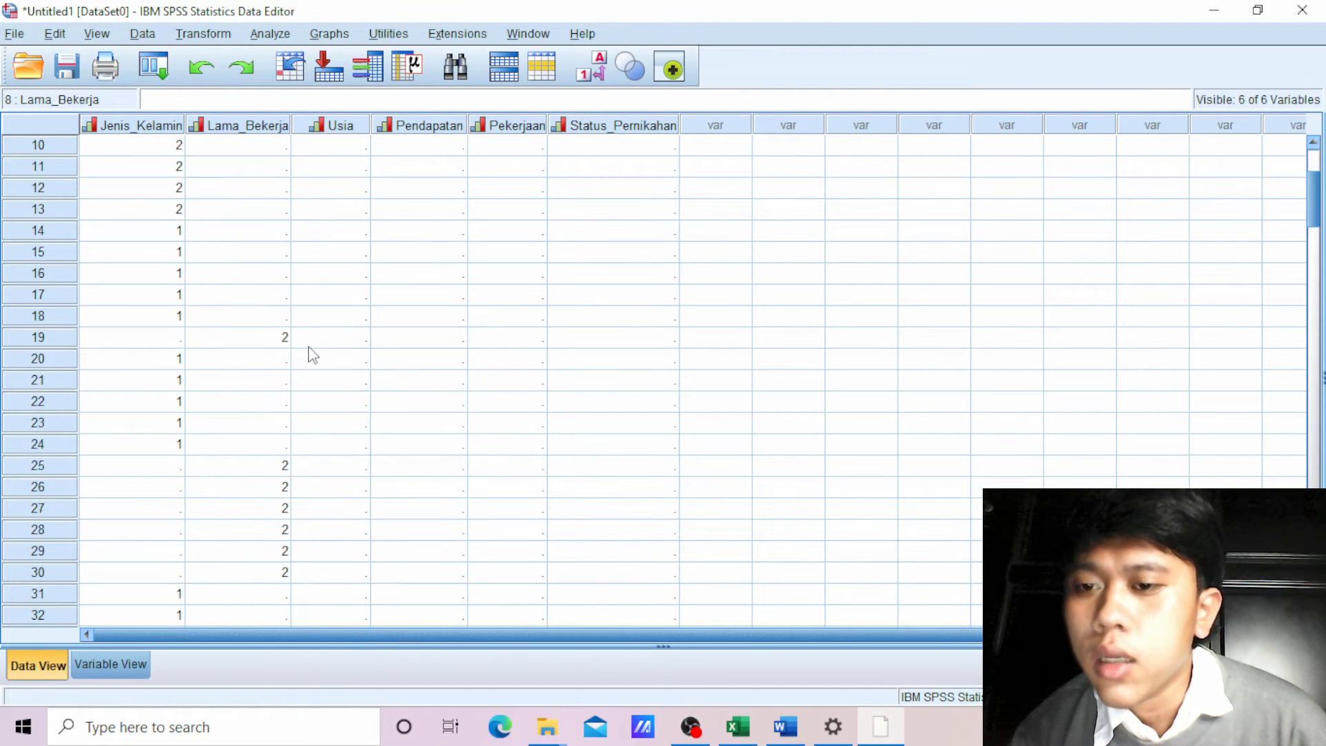
{"action": "left_click", "coordinate": [182, 338]}
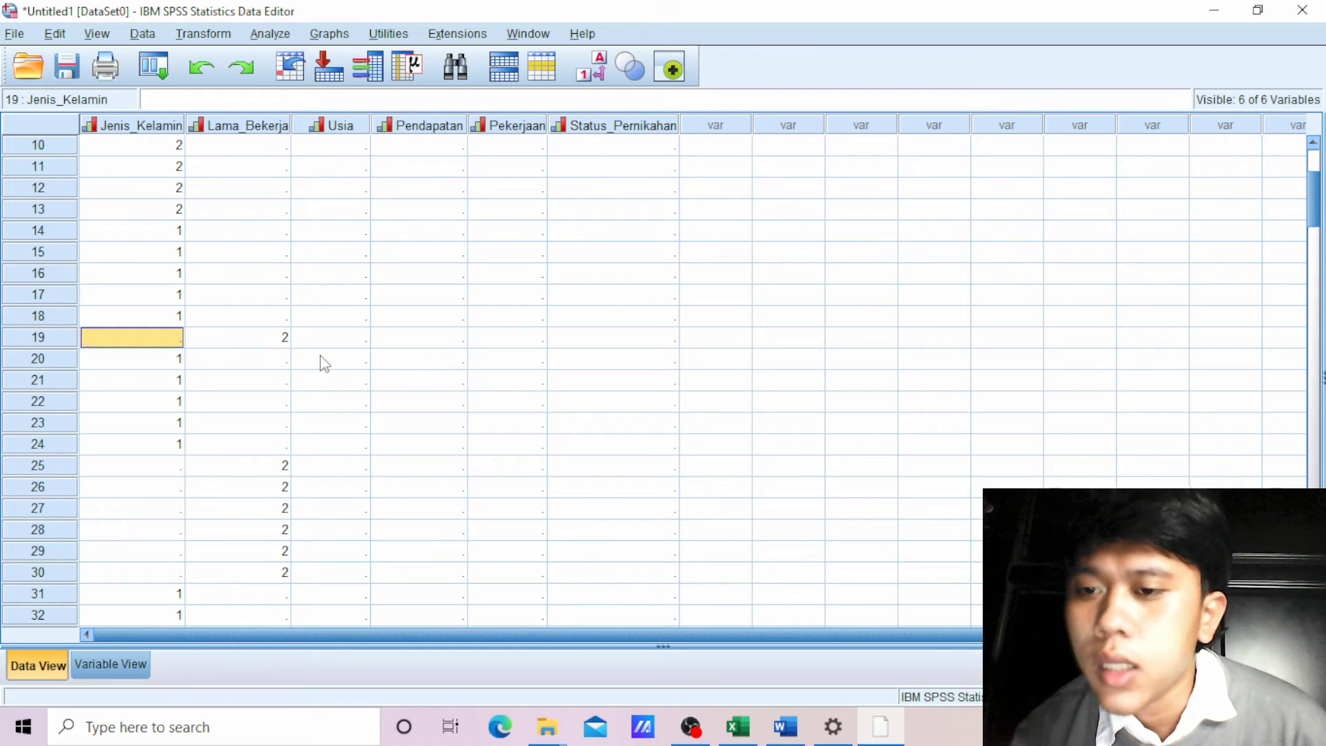
{"action": "type", "text": "2"}
{"action": "left_click", "coordinate": [276, 343]}
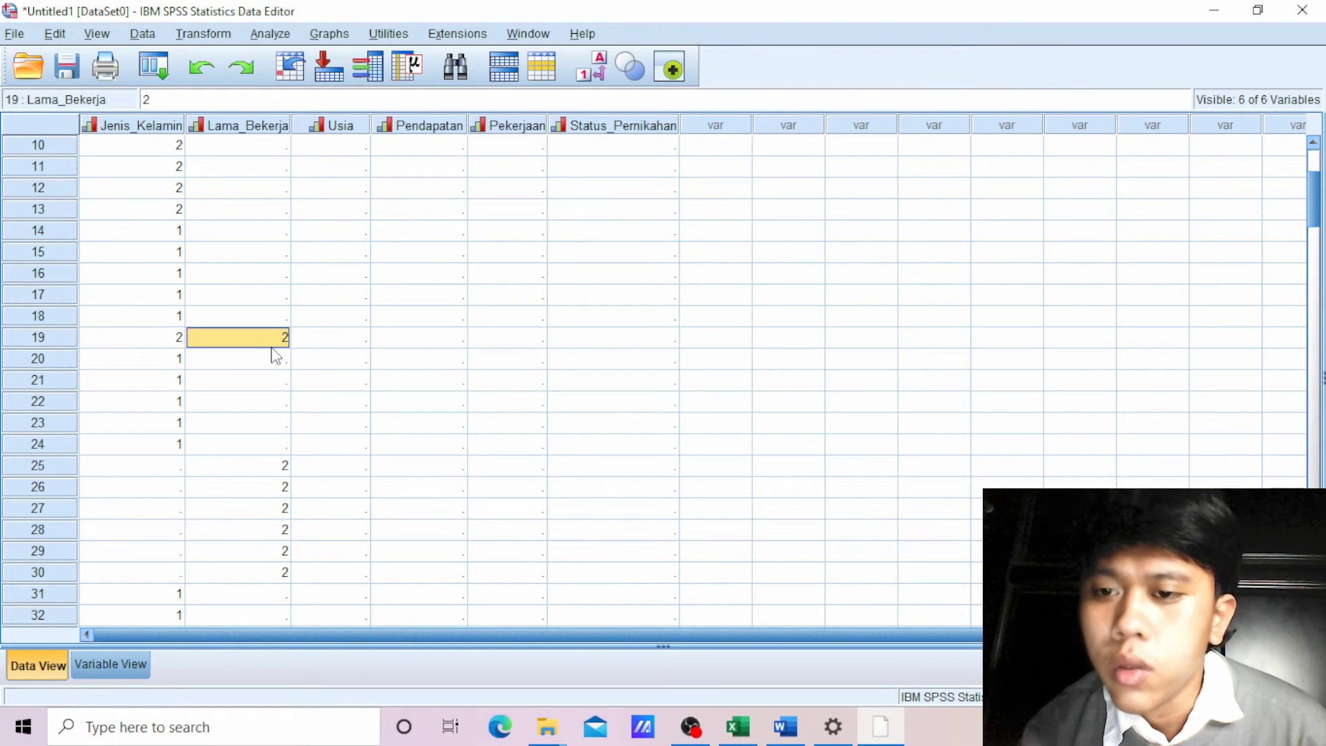
{"action": "key", "text": "BackSpace"}
- Copy the 2 codes in rows 25 to 30 of Lama_Bekerja into the same rows of Jenis_Kelamin
{"action": "scroll", "coordinate": [330, 363], "scroll_direction": "down", "scroll_amount": 1}
{"action": "scroll", "coordinate": [334, 369], "scroll_direction": "down", "scroll_amount": 1}
{"action": "left_click_drag", "start_coordinate": [276, 338], "coordinate": [271, 443]}
{"action": "right_click", "coordinate": [270, 442]}
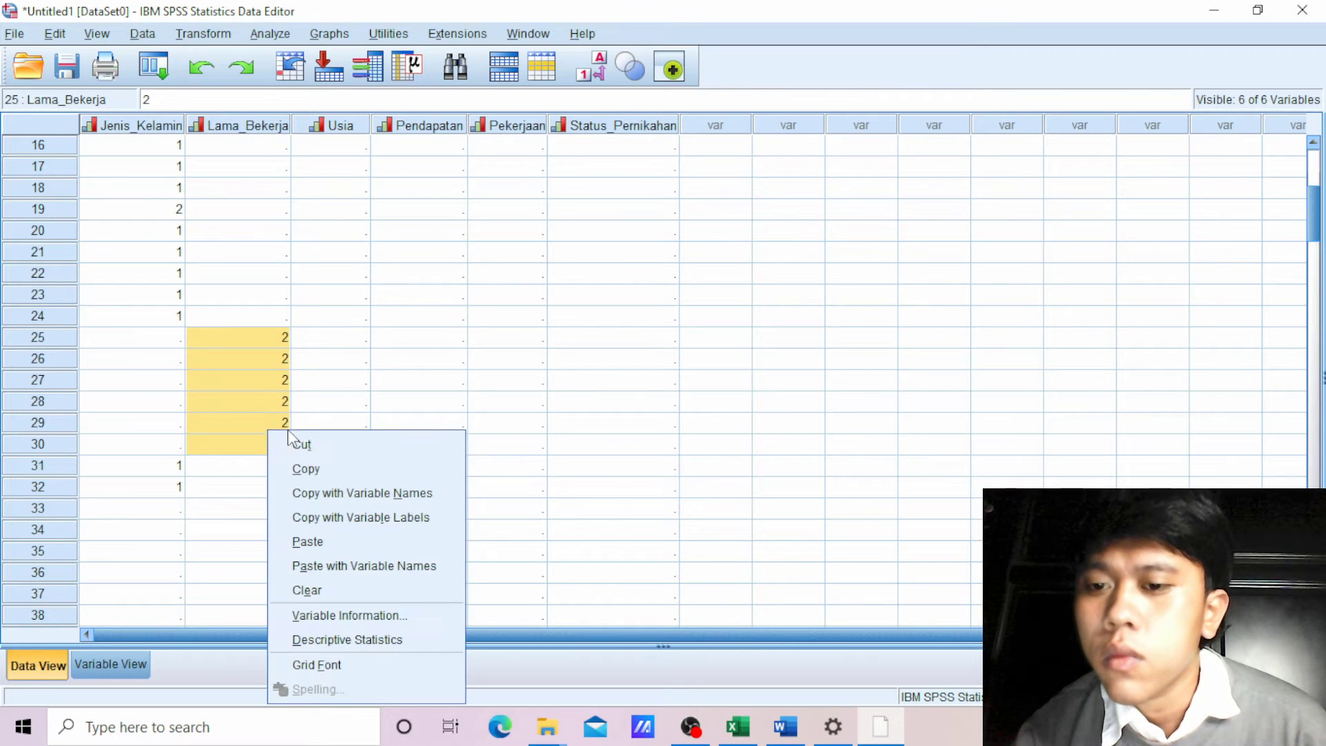
{"action": "left_click", "coordinate": [306, 468]}
{"action": "left_click", "coordinate": [173, 343]}
{"action": "right_click", "coordinate": [175, 345]}
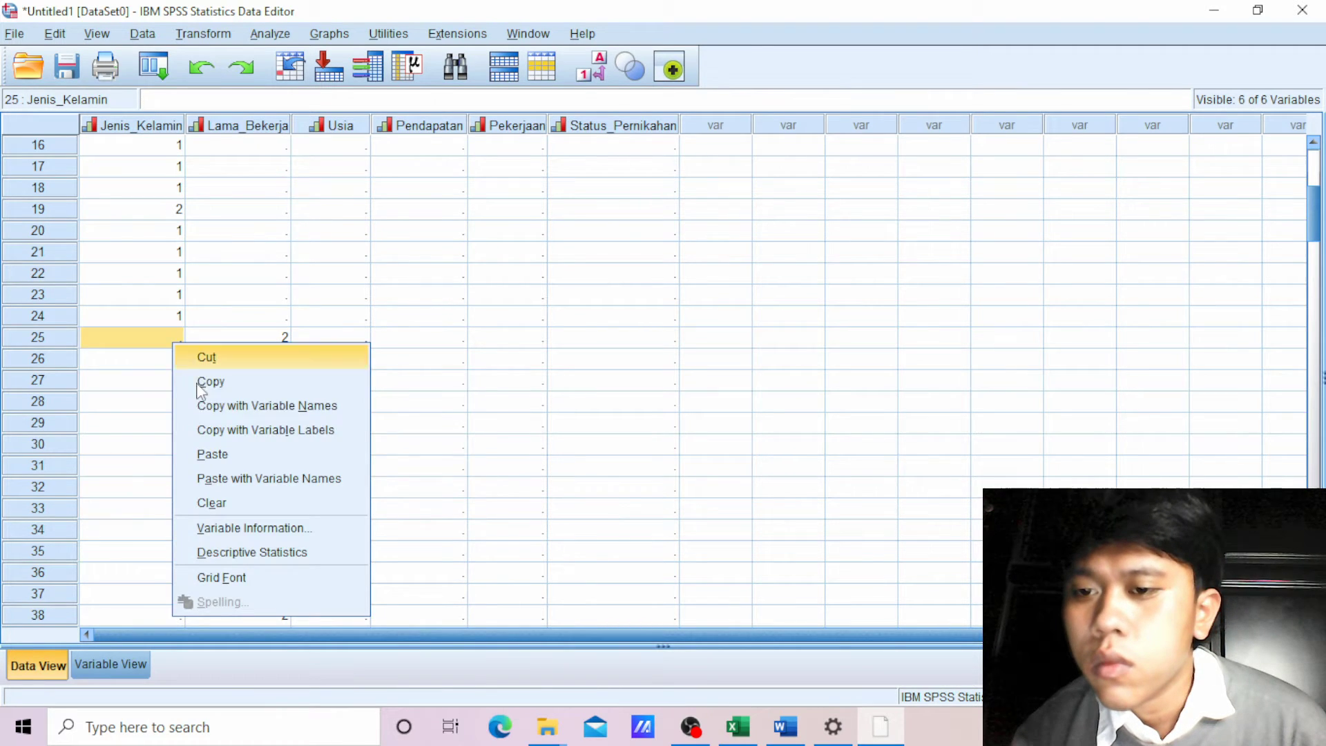
{"action": "left_click", "coordinate": [222, 453]}
- Fill the empty rows 33 to 38 of Jenis_Kelamin by pasting the six copied 2 codes
{"action": "scroll", "coordinate": [268, 432], "scroll_direction": "down", "scroll_amount": 1}
{"action": "scroll", "coordinate": [283, 400], "scroll_direction": "down", "scroll_amount": 1}
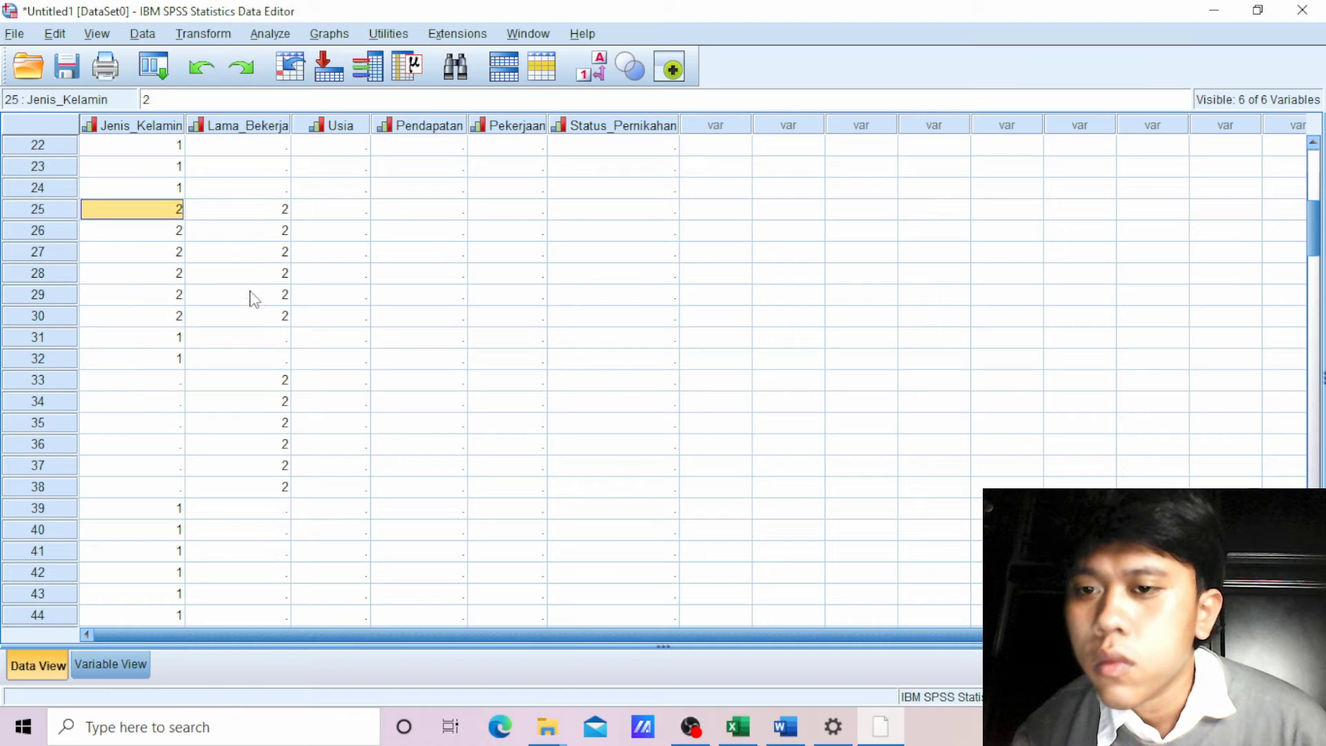
{"action": "left_click_drag", "start_coordinate": [273, 388], "coordinate": [276, 486]}
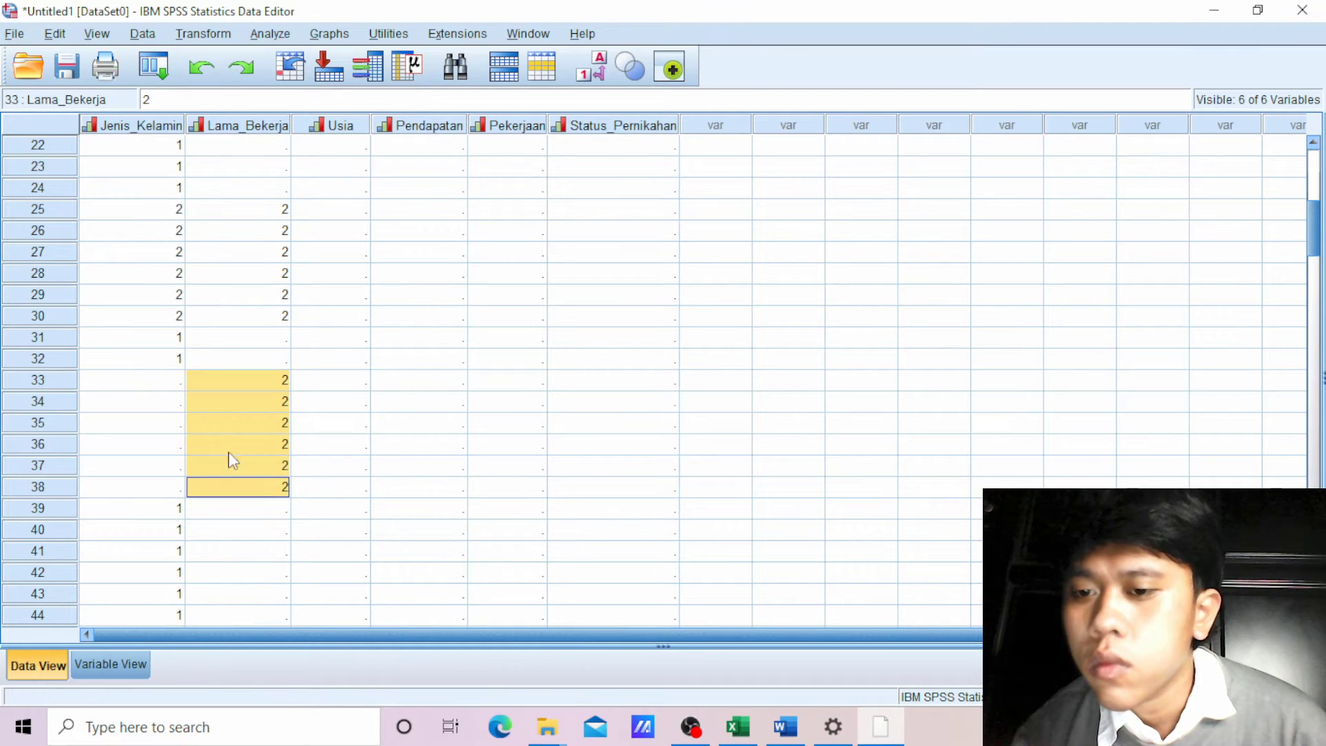
{"action": "left_click", "coordinate": [165, 387]}
{"action": "right_click", "coordinate": [166, 385]}
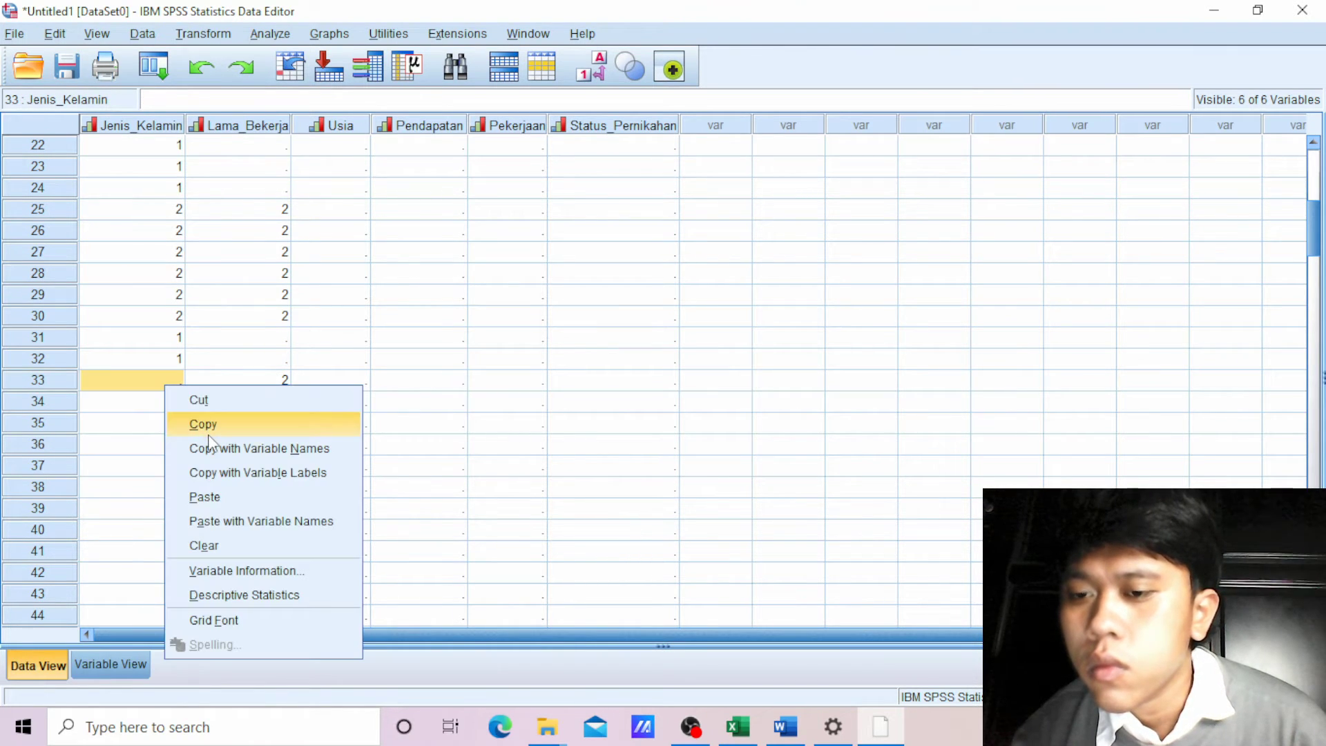
{"action": "left_click", "coordinate": [208, 496]}
- Enter the code 2 in the empty row 49 of Jenis_Kelamin
{"action": "scroll", "coordinate": [260, 444], "scroll_direction": "down", "scroll_amount": 3}
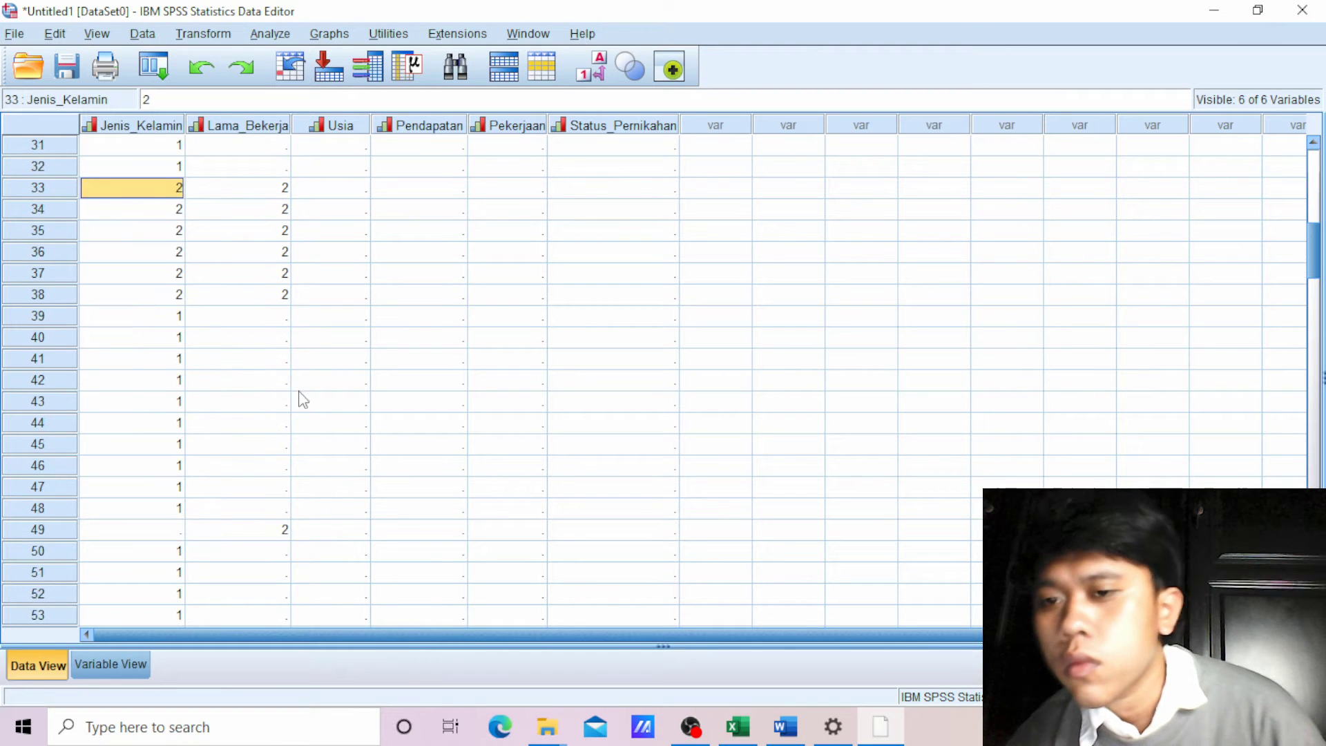
{"action": "scroll", "coordinate": [298, 399], "scroll_direction": "down", "scroll_amount": 2}
{"action": "left_click", "coordinate": [167, 408]}
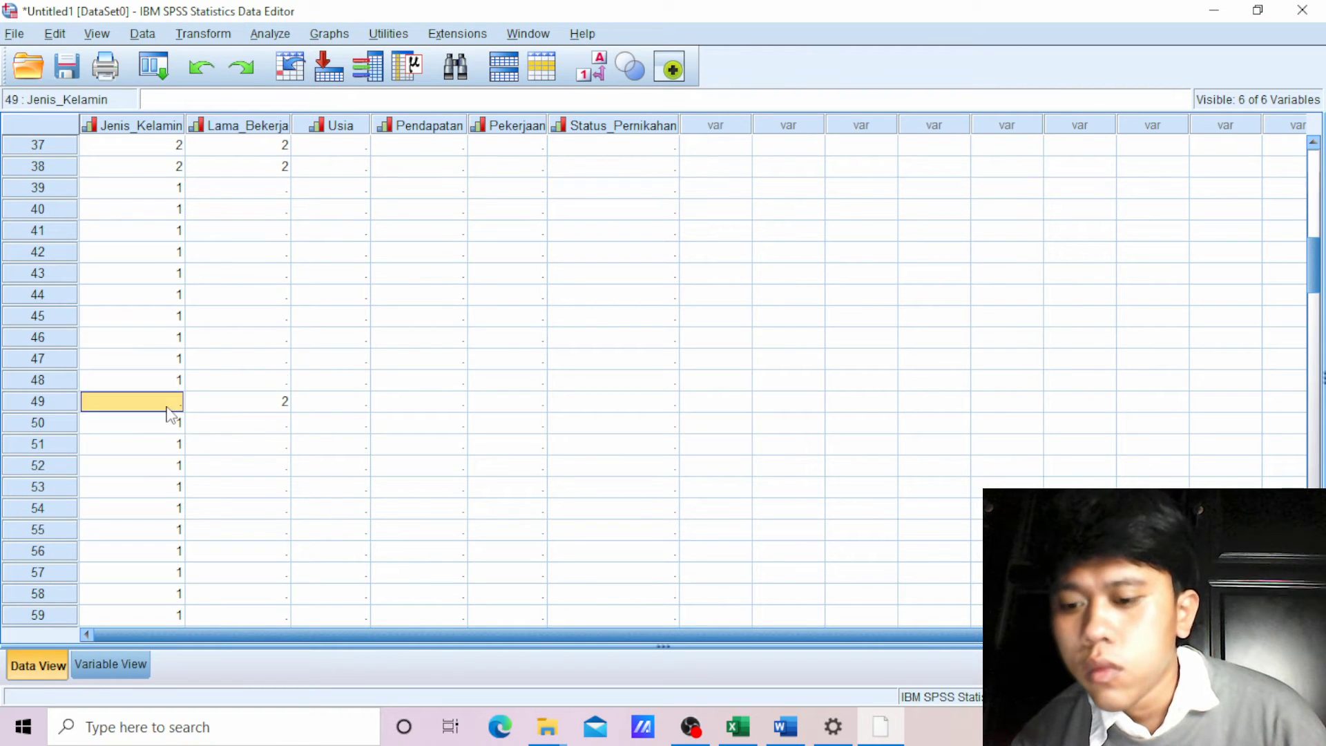
{"action": "type", "text": "2"}
- Copy the 2 codes in rows 60 to 71 of Lama_Bekerja into the same rows of Jenis_Kelamin
{"action": "scroll", "coordinate": [262, 421], "scroll_direction": "down", "scroll_amount": 5}
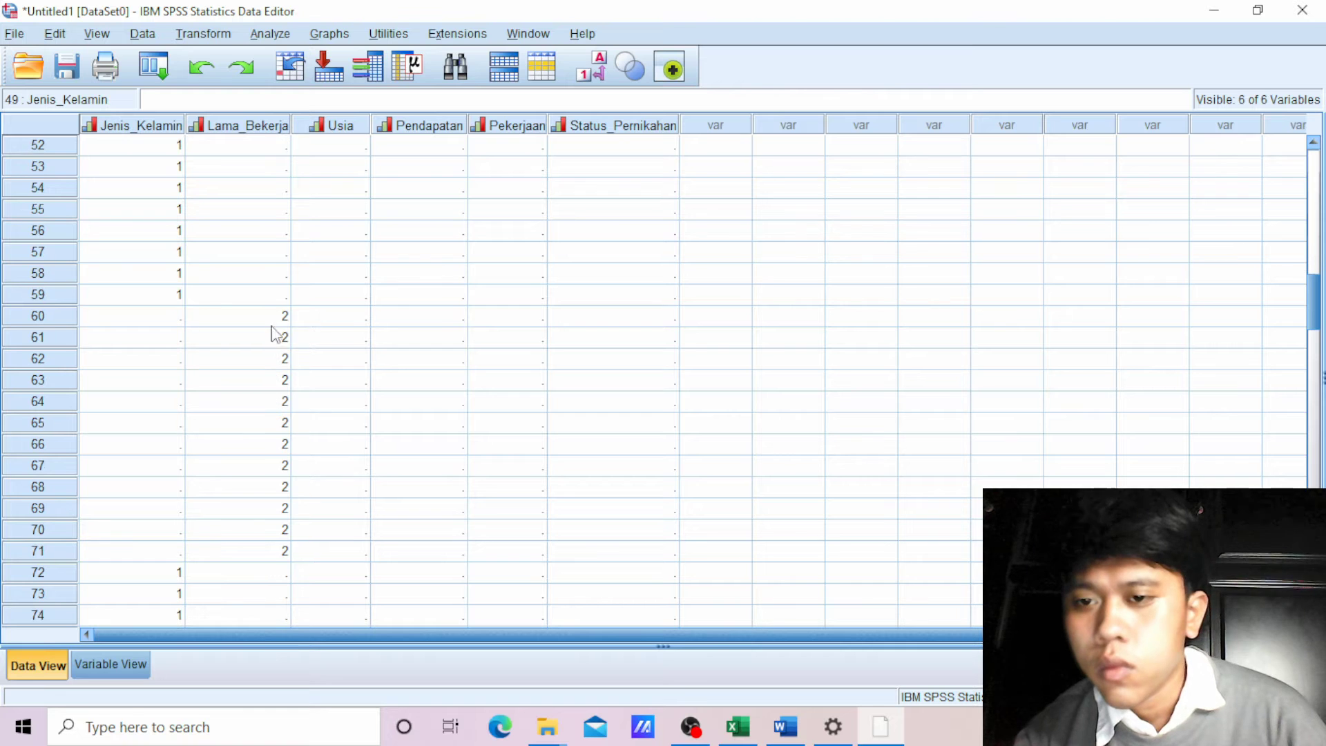
{"action": "left_click_drag", "start_coordinate": [272, 316], "coordinate": [249, 551]}
{"action": "right_click", "coordinate": [258, 542]}
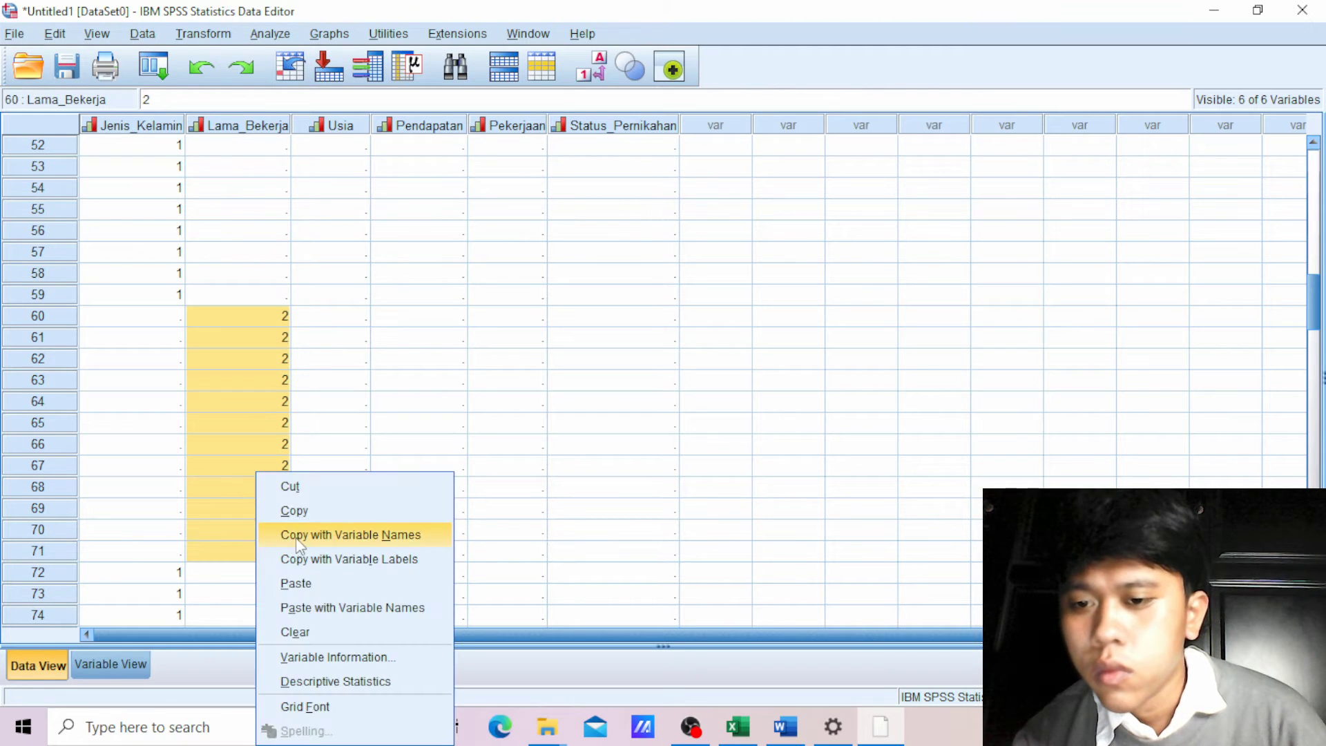
{"action": "left_click", "coordinate": [297, 510]}
{"action": "left_click", "coordinate": [156, 319]}
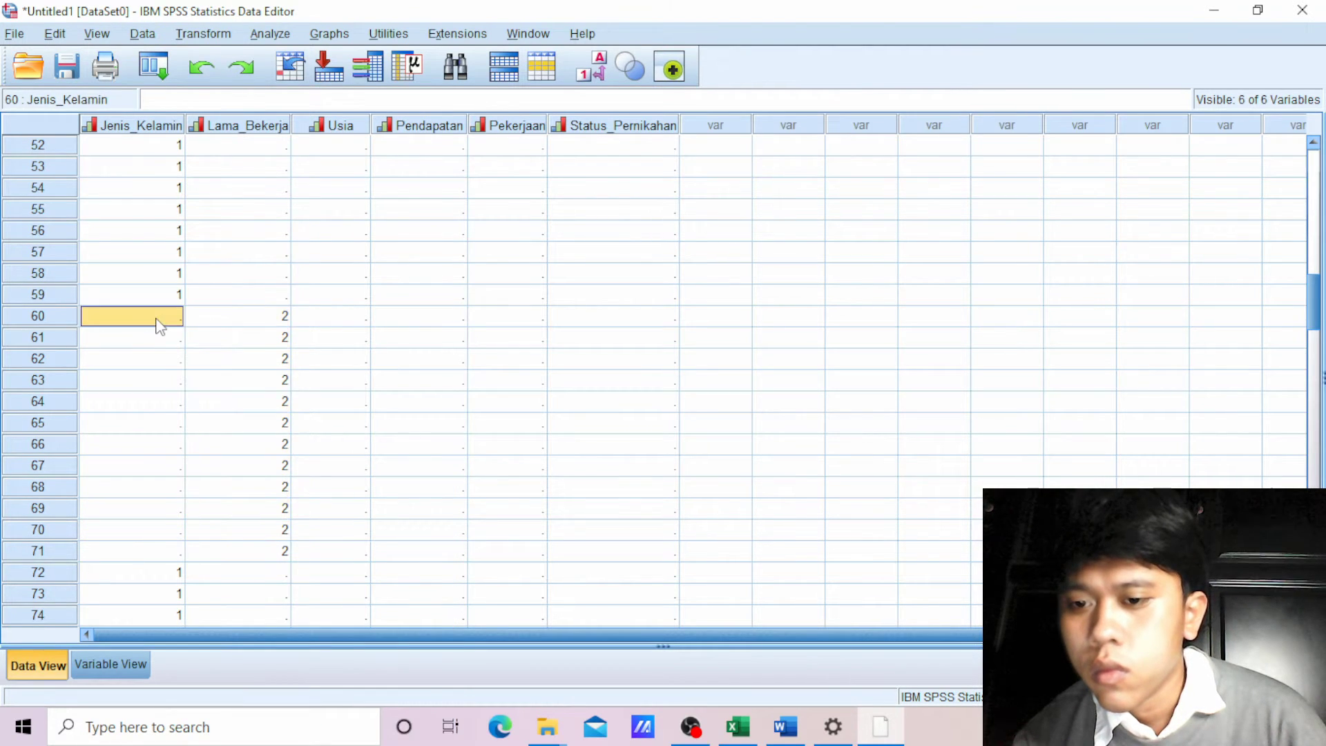
{"action": "right_click", "coordinate": [157, 323]}
{"action": "left_click", "coordinate": [202, 428]}
- Enter the code 2 in the empty rows 75 and 76 of Jenis_Kelamin
{"action": "scroll", "coordinate": [258, 438], "scroll_direction": "down", "scroll_amount": 6}
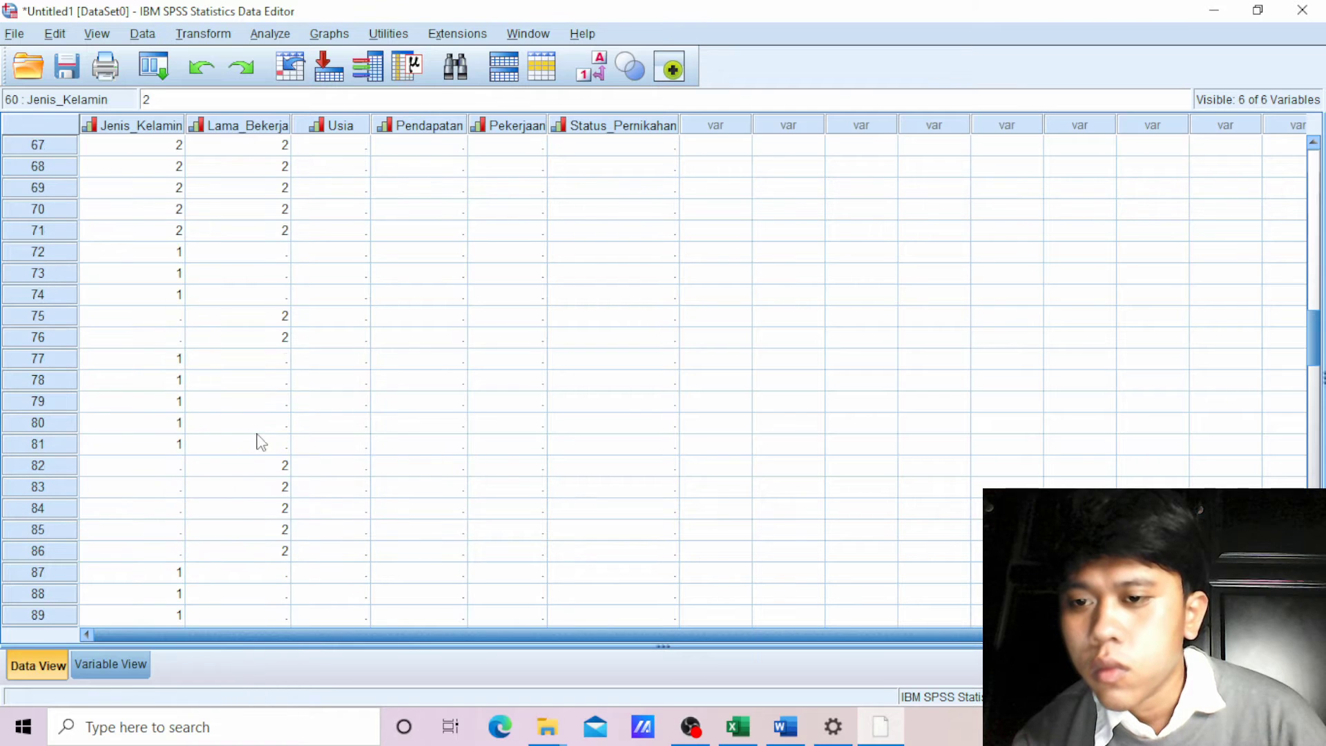
{"action": "left_click", "coordinate": [180, 259]}
{"action": "type", "text": "2"}
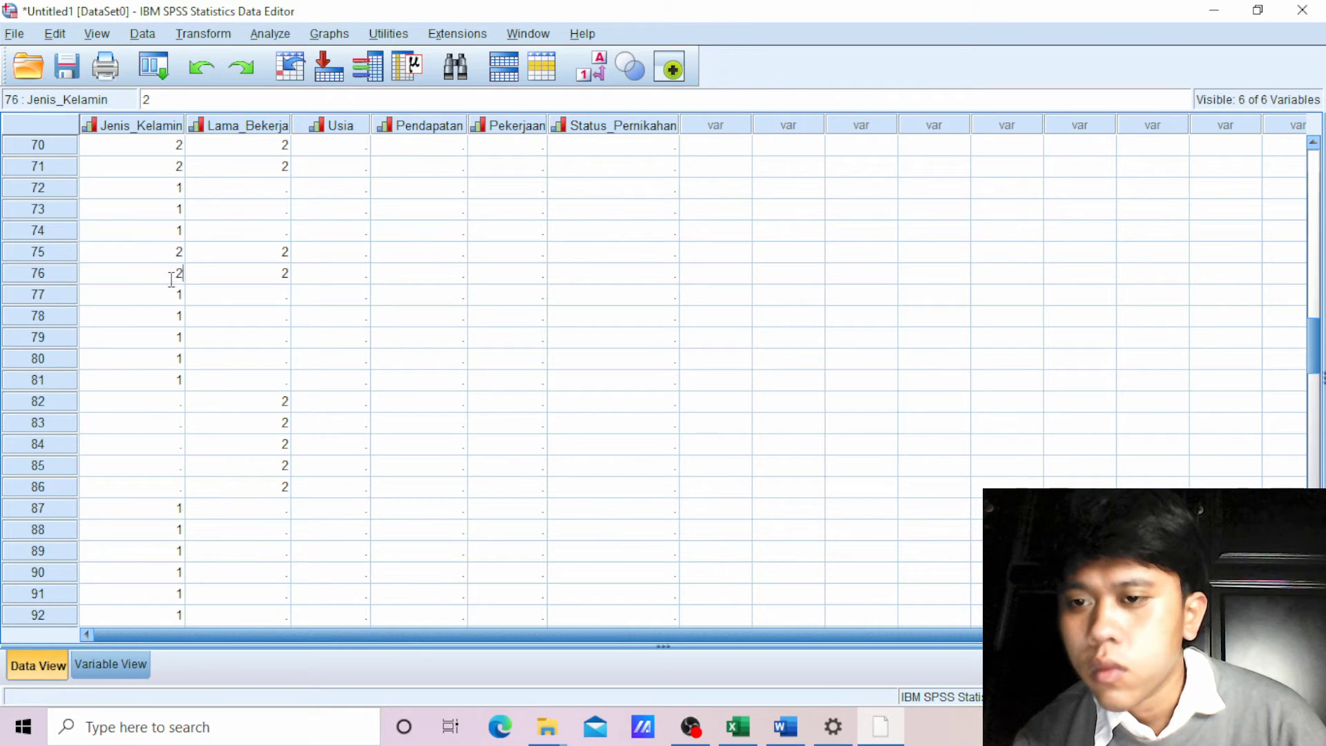
- Copy the 2 codes in rows 82 to 86 of Lama_Bekerja into the same rows of Jenis_Kelamin
{"action": "left_click_drag", "start_coordinate": [260, 399], "coordinate": [262, 485]}
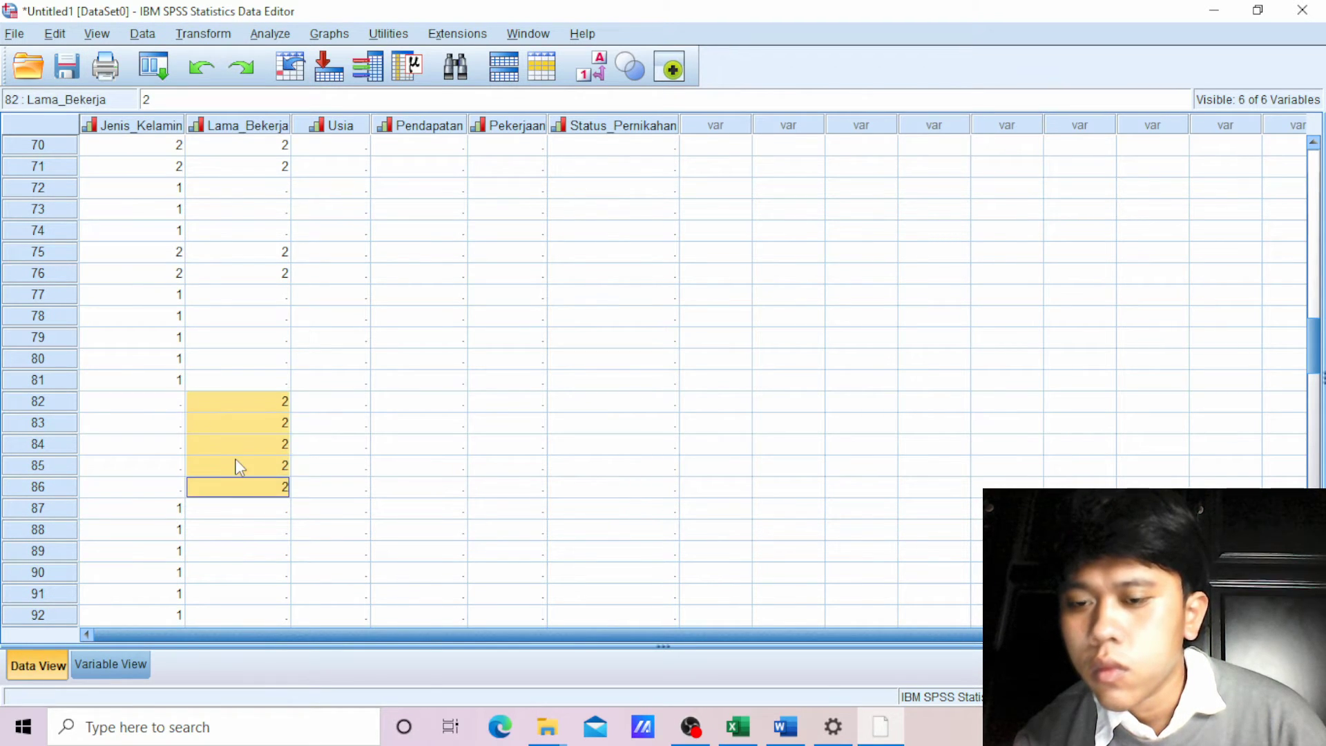
{"action": "right_click", "coordinate": [238, 467]}
{"action": "left_click", "coordinate": [276, 494]}
{"action": "left_click", "coordinate": [168, 404]}
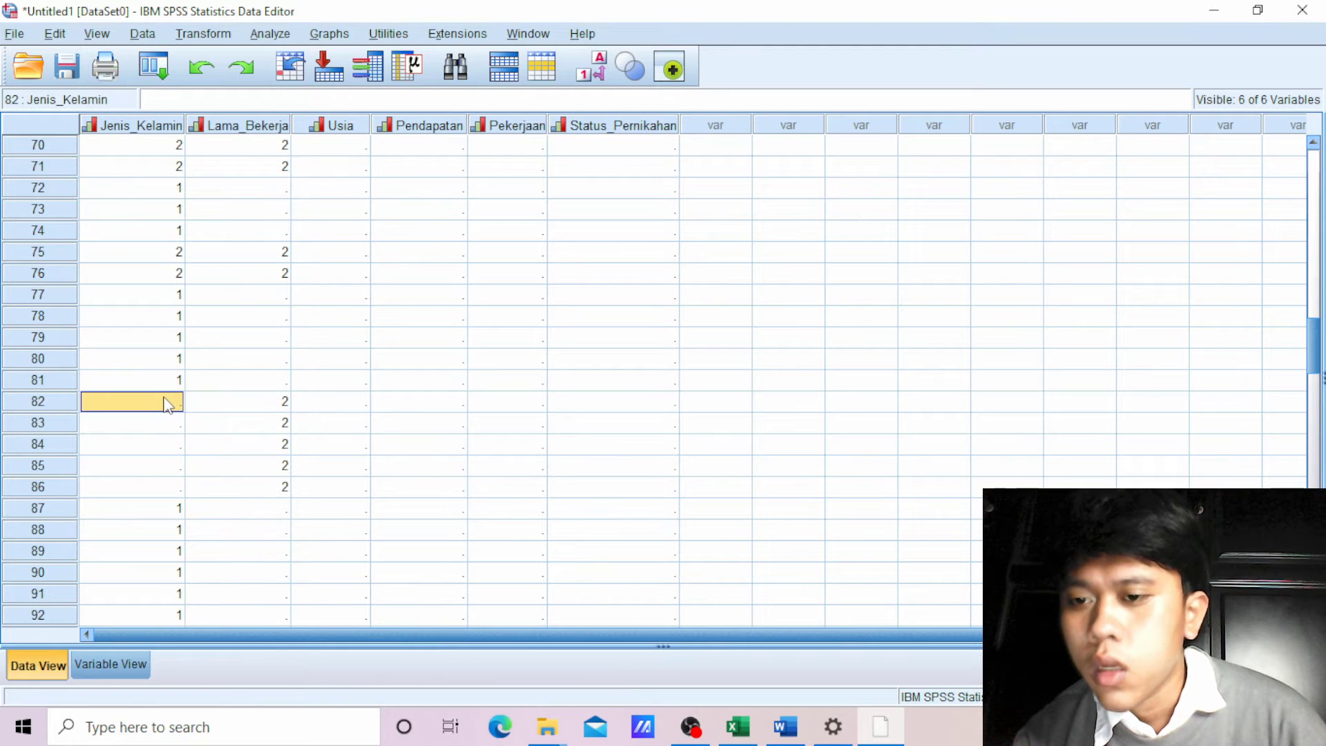
{"action": "right_click", "coordinate": [167, 405]}
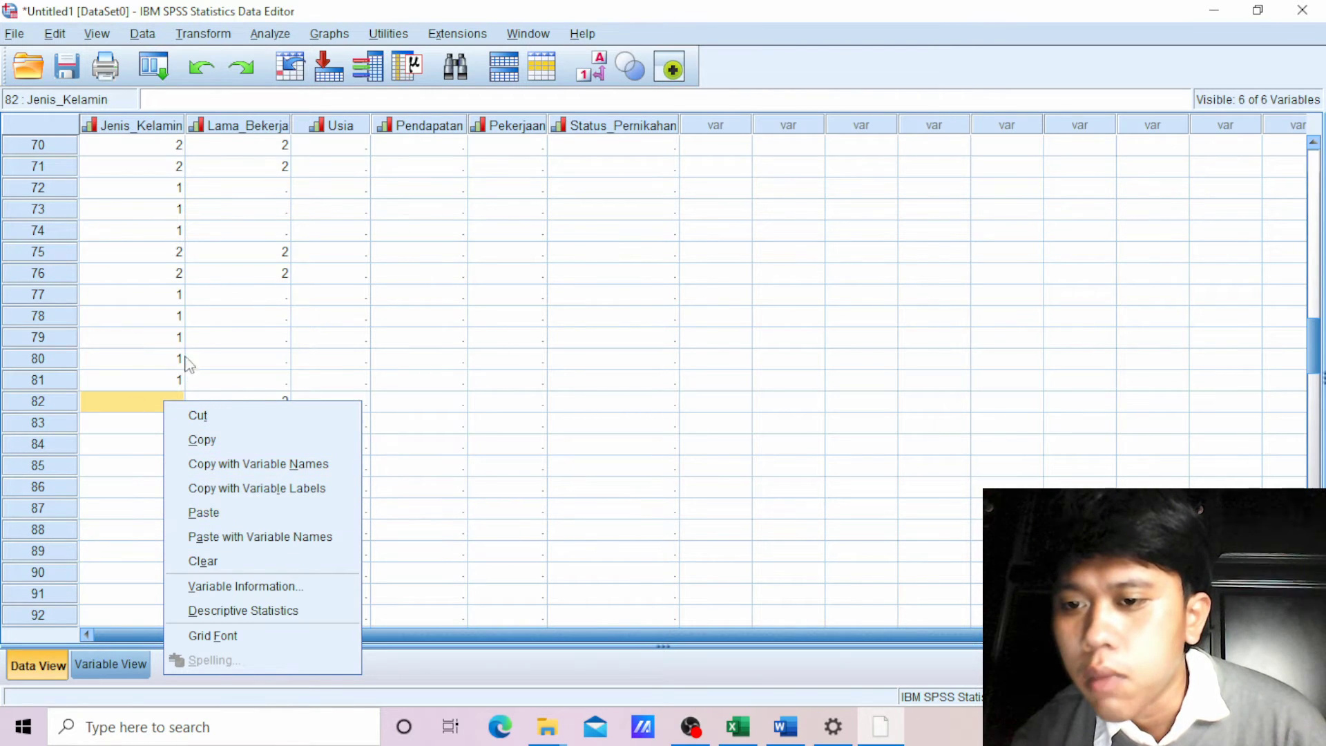
{"action": "left_click", "coordinate": [222, 512]}
- Enter the code 2 in the empty row 93 of Jenis_Kelamin
{"action": "scroll", "coordinate": [310, 421], "scroll_direction": "down", "scroll_amount": 4}
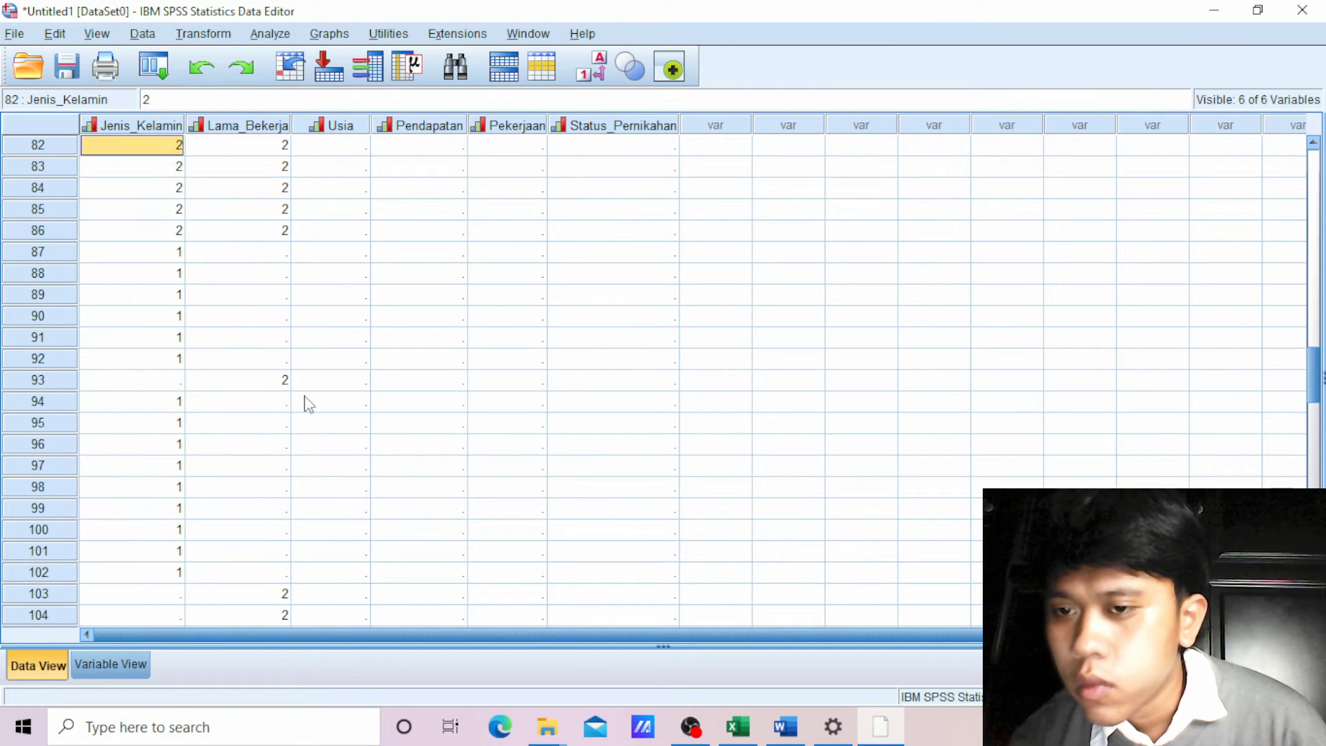
{"action": "left_click", "coordinate": [169, 380]}
{"action": "type", "text": "2"}
- Copy the 2 codes in rows 103 to 108 of Lama_Bekerja into the same rows of Jenis_Kelamin
{"action": "scroll", "coordinate": [314, 474], "scroll_direction": "down", "scroll_amount": 3}
{"action": "left_click_drag", "start_coordinate": [251, 385], "coordinate": [265, 506]}
{"action": "left_click_drag", "start_coordinate": [257, 402], "coordinate": [273, 509]}
{"action": "right_click", "coordinate": [272, 508]}
{"action": "left_click", "coordinate": [313, 512]}
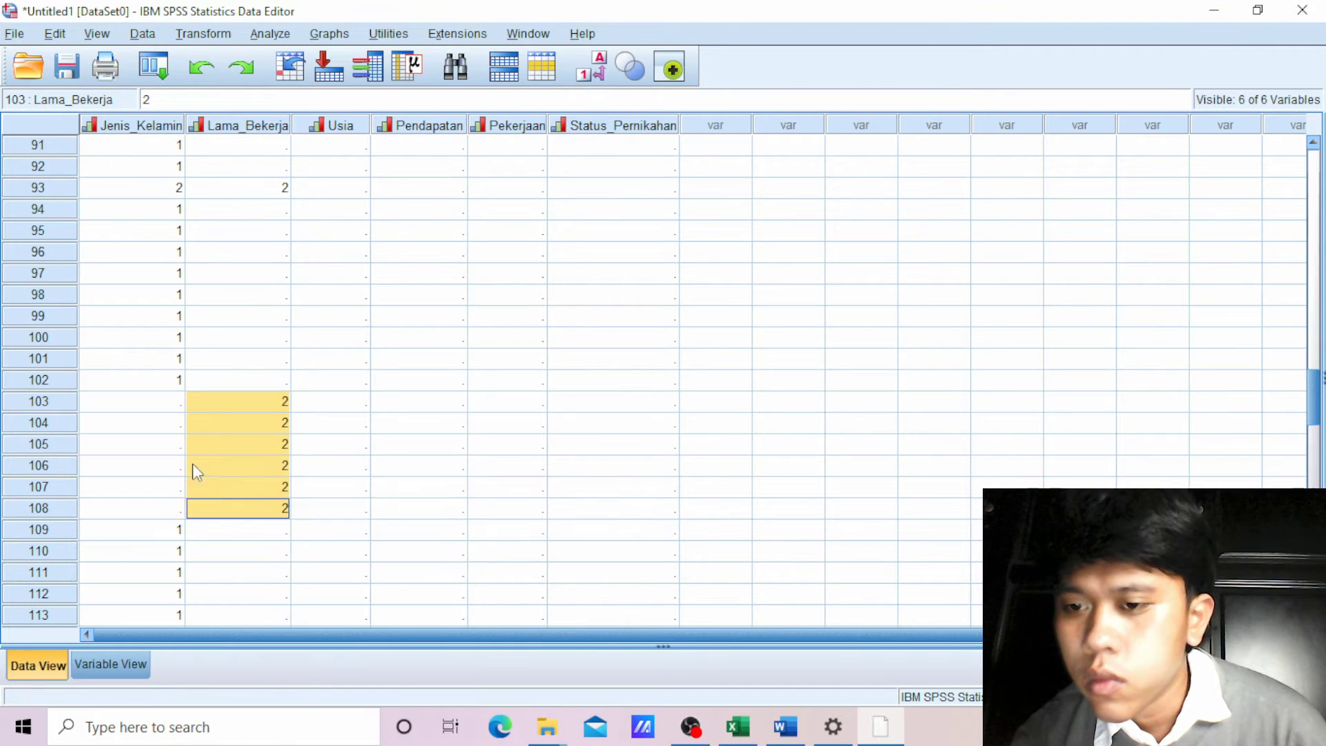
{"action": "left_click", "coordinate": [166, 405]}
{"action": "right_click", "coordinate": [161, 401]}
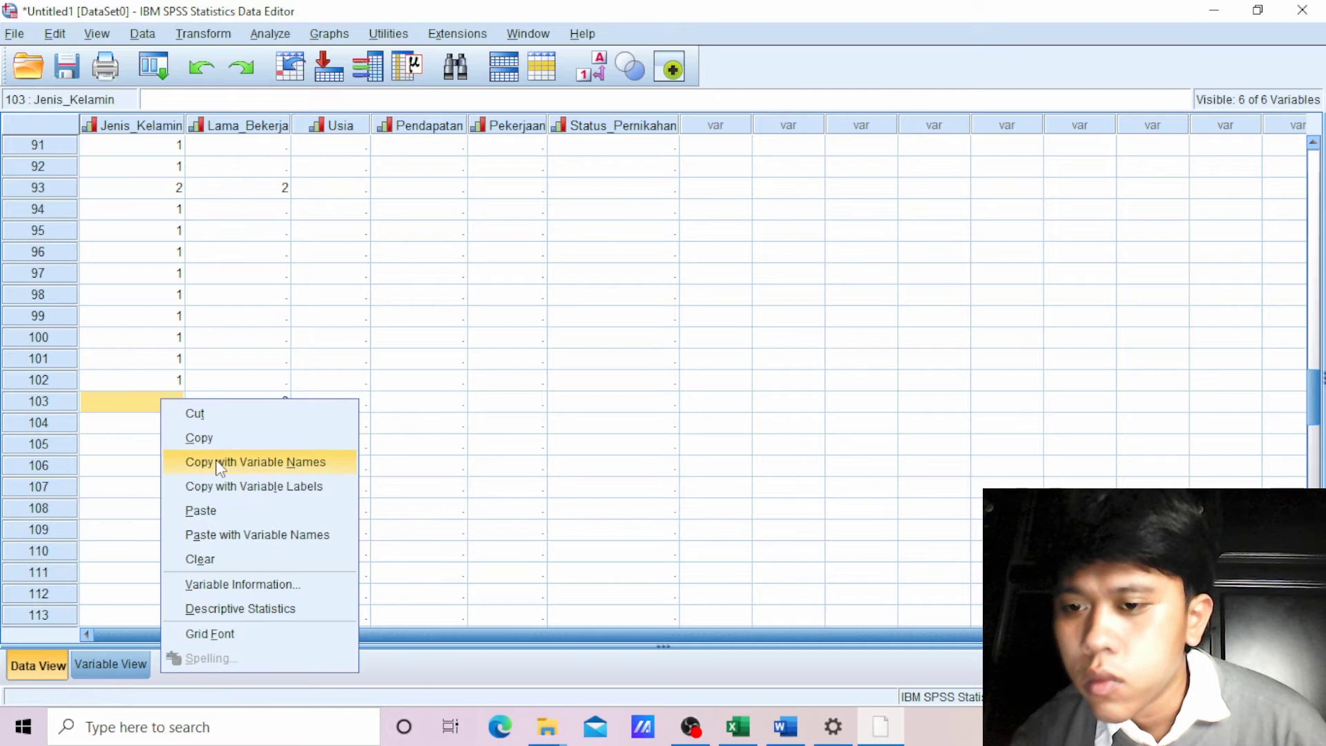
{"action": "left_click", "coordinate": [220, 511]}
- Copy the 2 codes in rows 127 to 138 of Lama_Bekerja into the same rows of Jenis_Kelamin
{"action": "scroll", "coordinate": [263, 461], "scroll_direction": "down", "scroll_amount": 9}
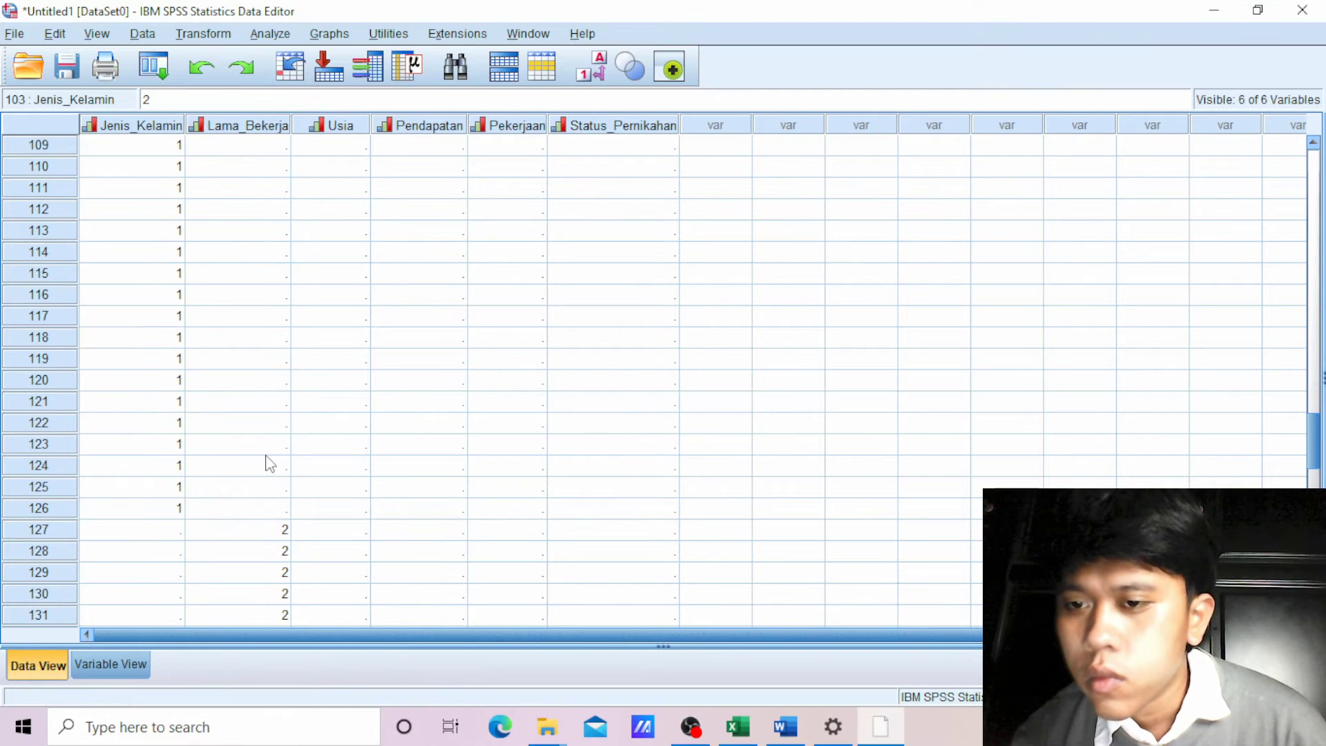
{"action": "left_click", "coordinate": [274, 338]}
{"action": "left_click_drag", "start_coordinate": [275, 338], "coordinate": [280, 573]}
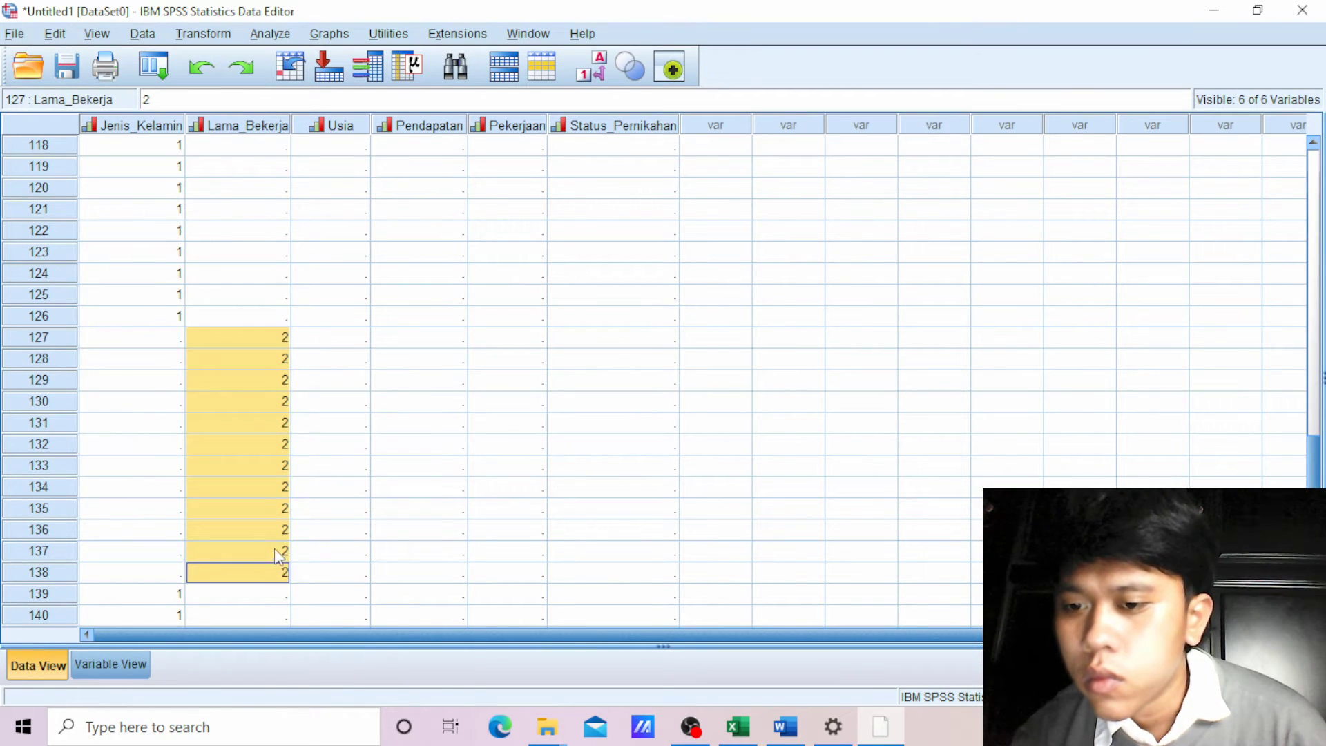
{"action": "right_click", "coordinate": [275, 548]}
{"action": "left_click", "coordinate": [306, 508]}
{"action": "left_click", "coordinate": [164, 346]}
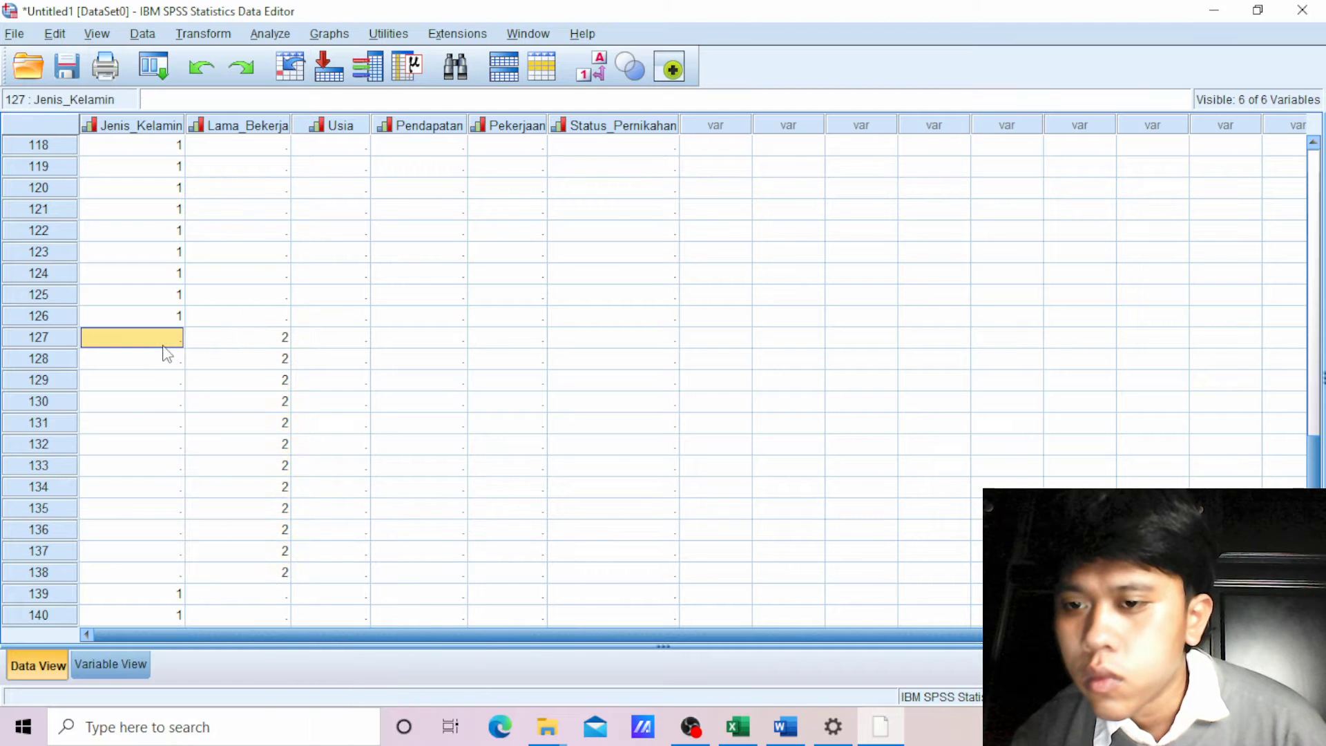
{"action": "right_click", "coordinate": [166, 354]}
{"action": "left_click", "coordinate": [215, 457]}
- Copy the 2 codes in rows 141 to 147 of Lama_Bekerja into the same rows of Jenis_Kelamin
{"action": "scroll", "coordinate": [260, 460], "scroll_direction": "down", "scroll_amount": 2}
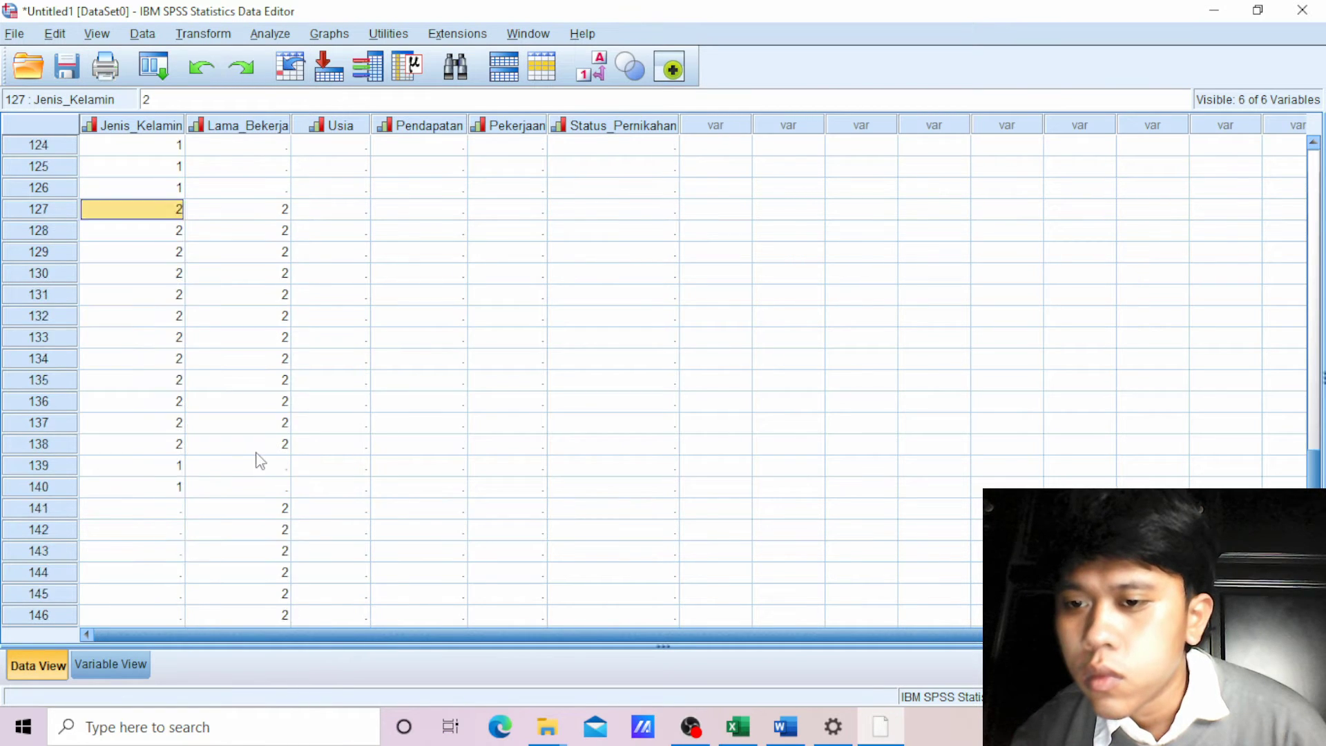
{"action": "scroll", "coordinate": [260, 461], "scroll_direction": "down", "scroll_amount": 4}
{"action": "left_click_drag", "start_coordinate": [275, 257], "coordinate": [285, 379]}
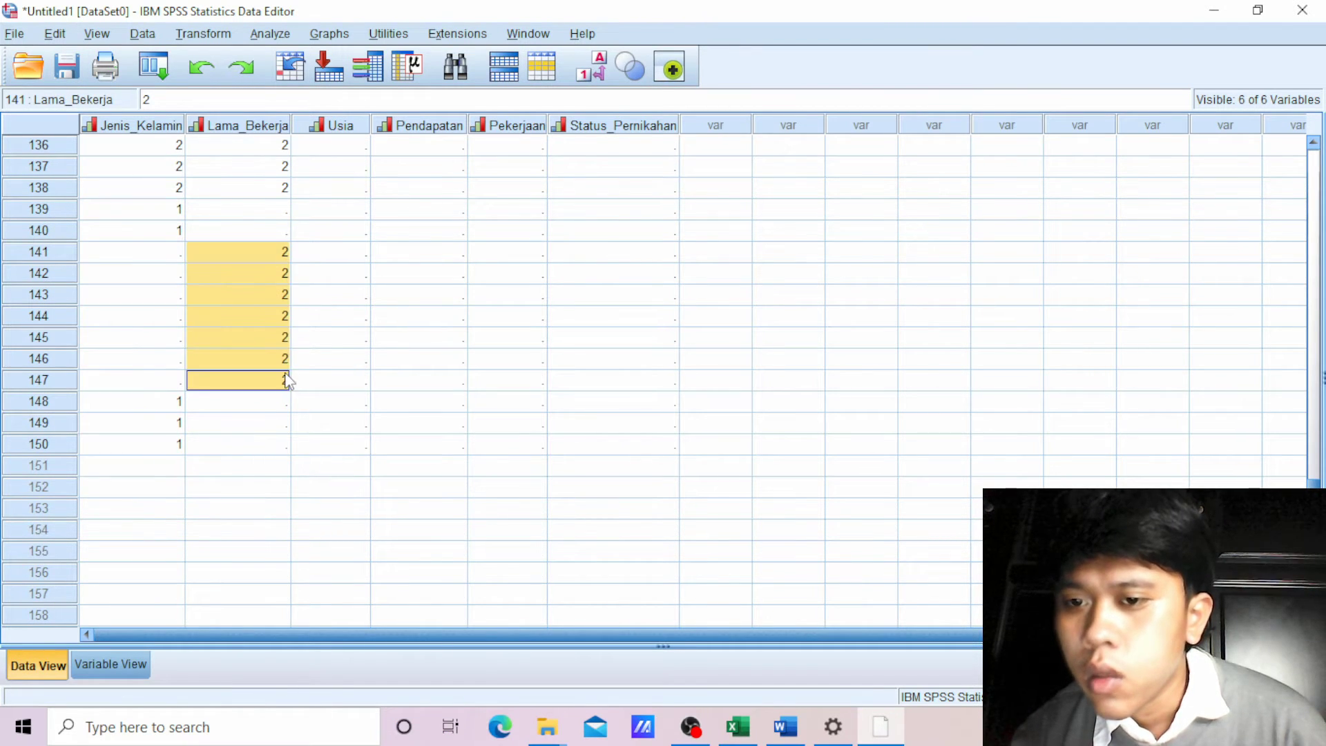
{"action": "right_click", "coordinate": [260, 336]}
{"action": "left_click", "coordinate": [299, 373]}
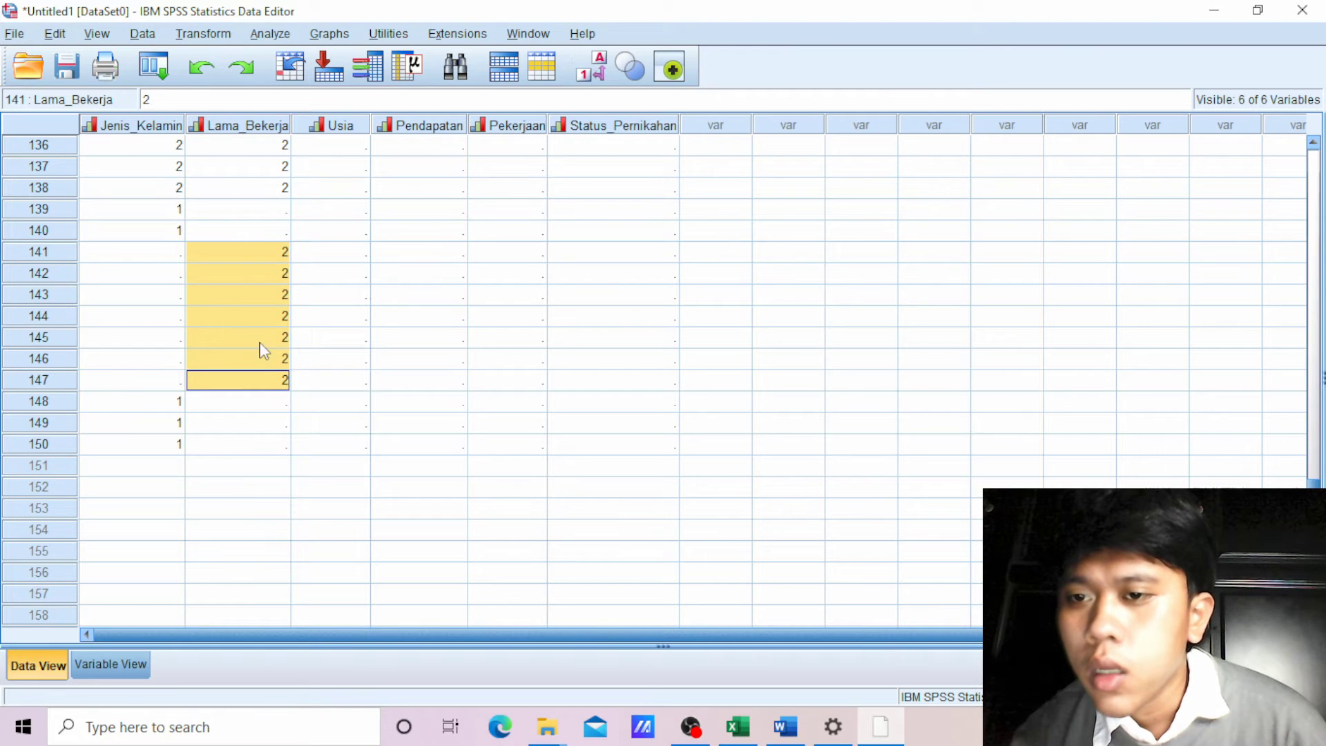
{"action": "left_click", "coordinate": [165, 255]}
{"action": "right_click", "coordinate": [163, 254]}
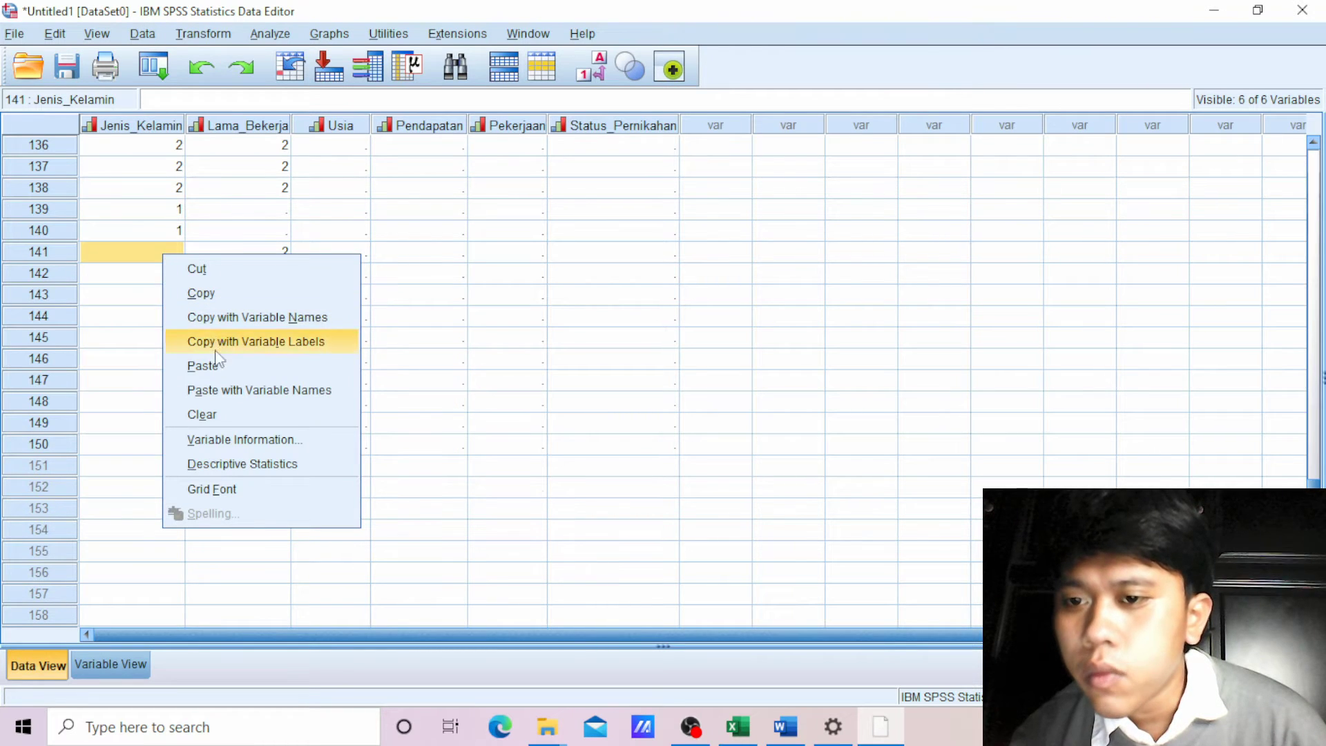
{"action": "left_click", "coordinate": [201, 365]}
- Clear the misplaced 2 codes from Lama_Bekerja in rows 25 to 147
{"action": "scroll", "coordinate": [236, 413], "scroll_direction": "up", "scroll_amount": 16}
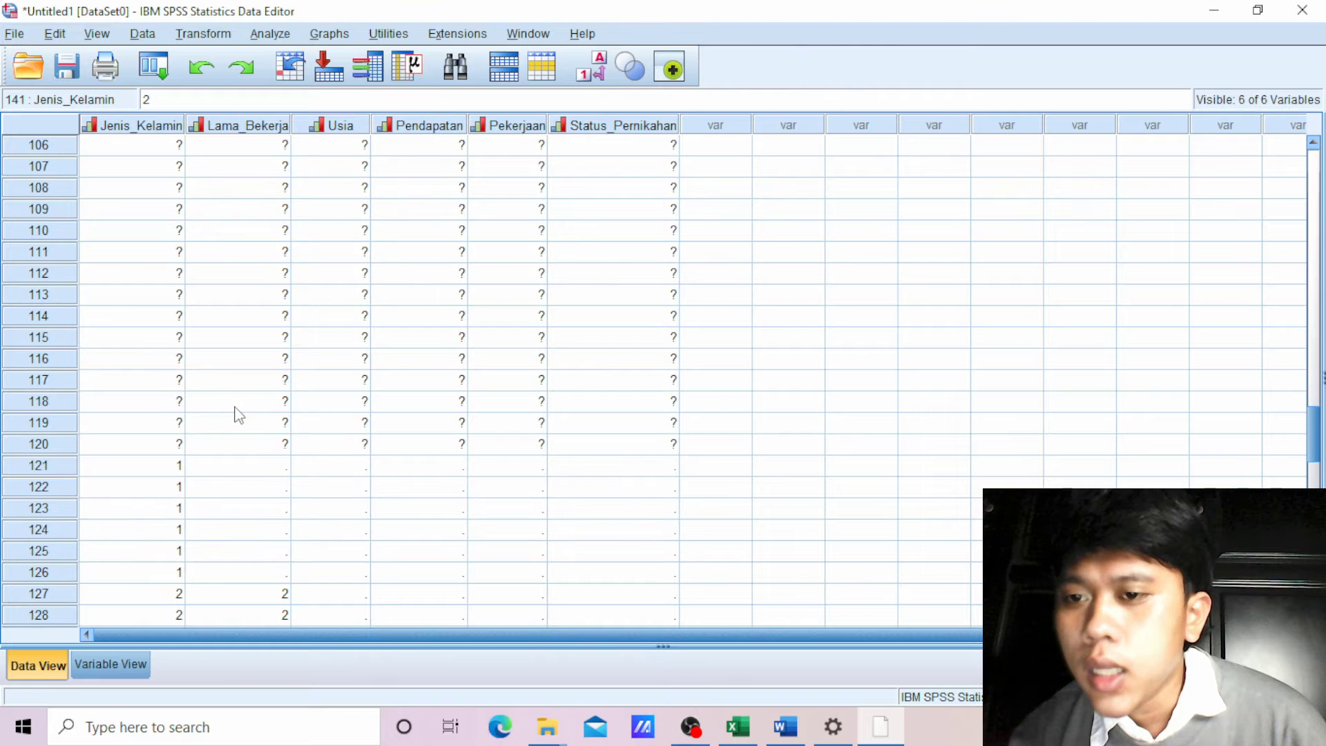
{"action": "scroll", "coordinate": [236, 418], "scroll_direction": "up", "scroll_amount": 11}
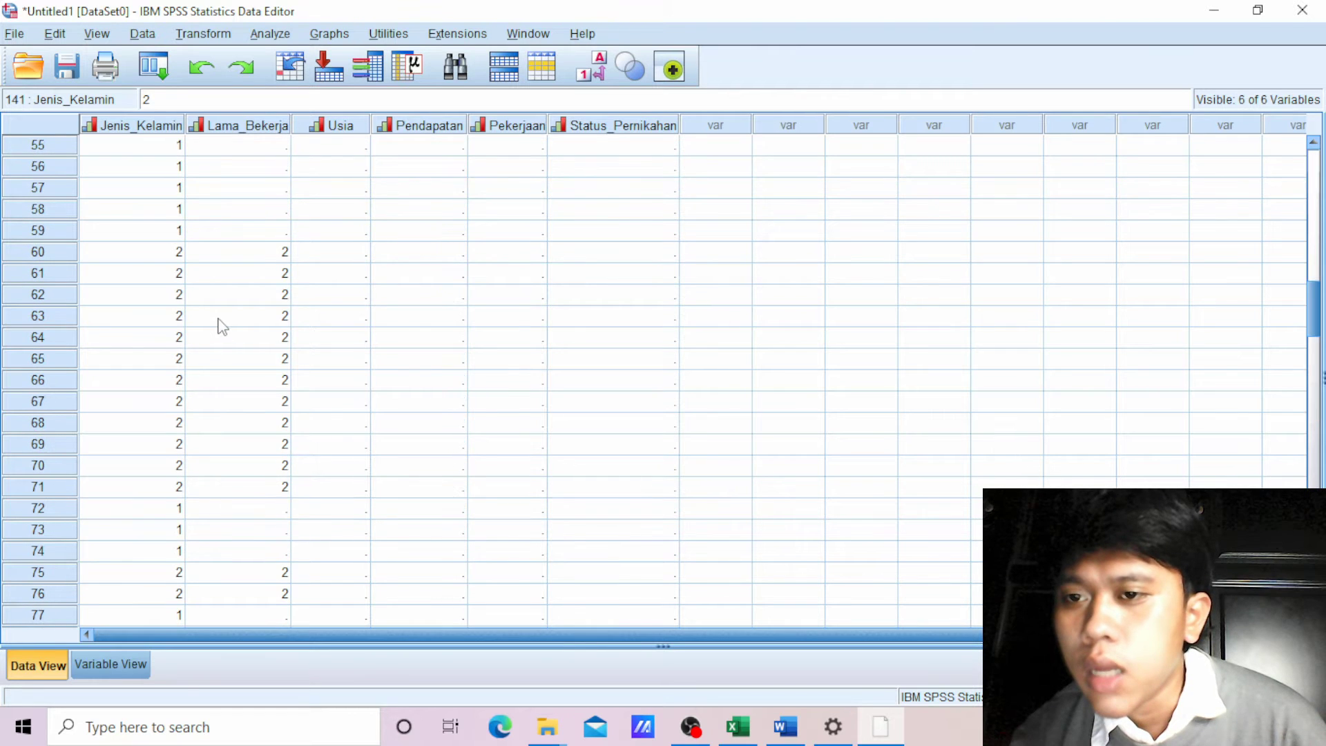
{"action": "scroll", "coordinate": [223, 326], "scroll_direction": "up", "scroll_amount": 15}
{"action": "scroll", "coordinate": [230, 298], "scroll_direction": "up", "scroll_amount": 3}
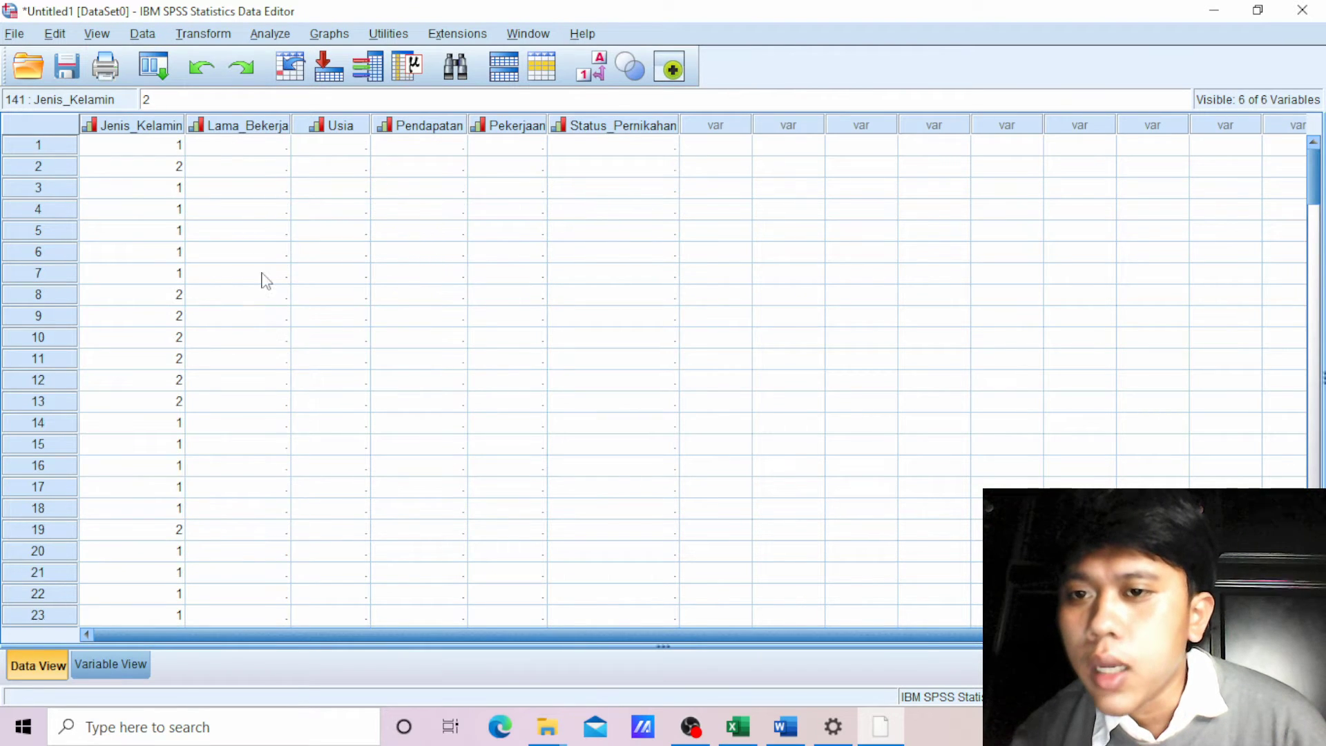
{"action": "scroll", "coordinate": [263, 279], "scroll_direction": "down", "scroll_amount": 8}
{"action": "scroll", "coordinate": [262, 287], "scroll_direction": "up", "scroll_amount": 2}
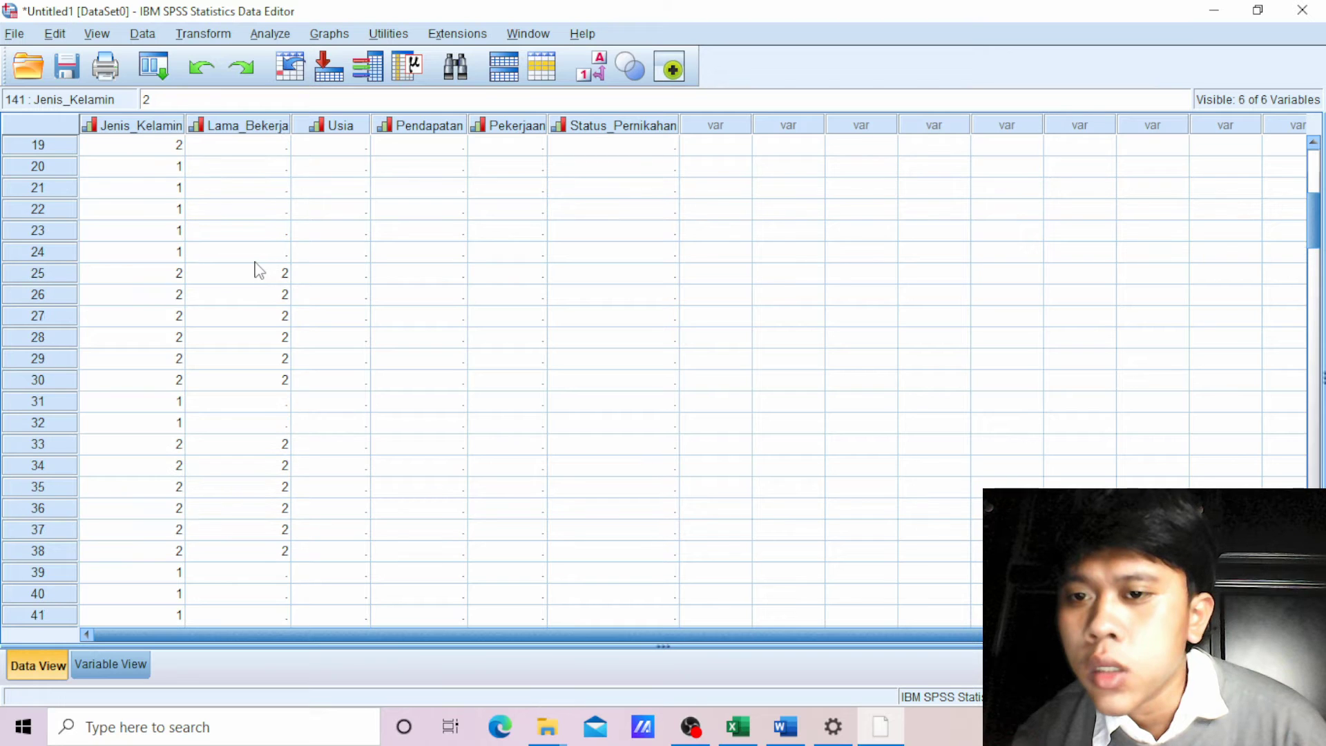
{"action": "left_click", "coordinate": [259, 278]}
{"action": "left_click_drag", "start_coordinate": [261, 285], "coordinate": [281, 320]}
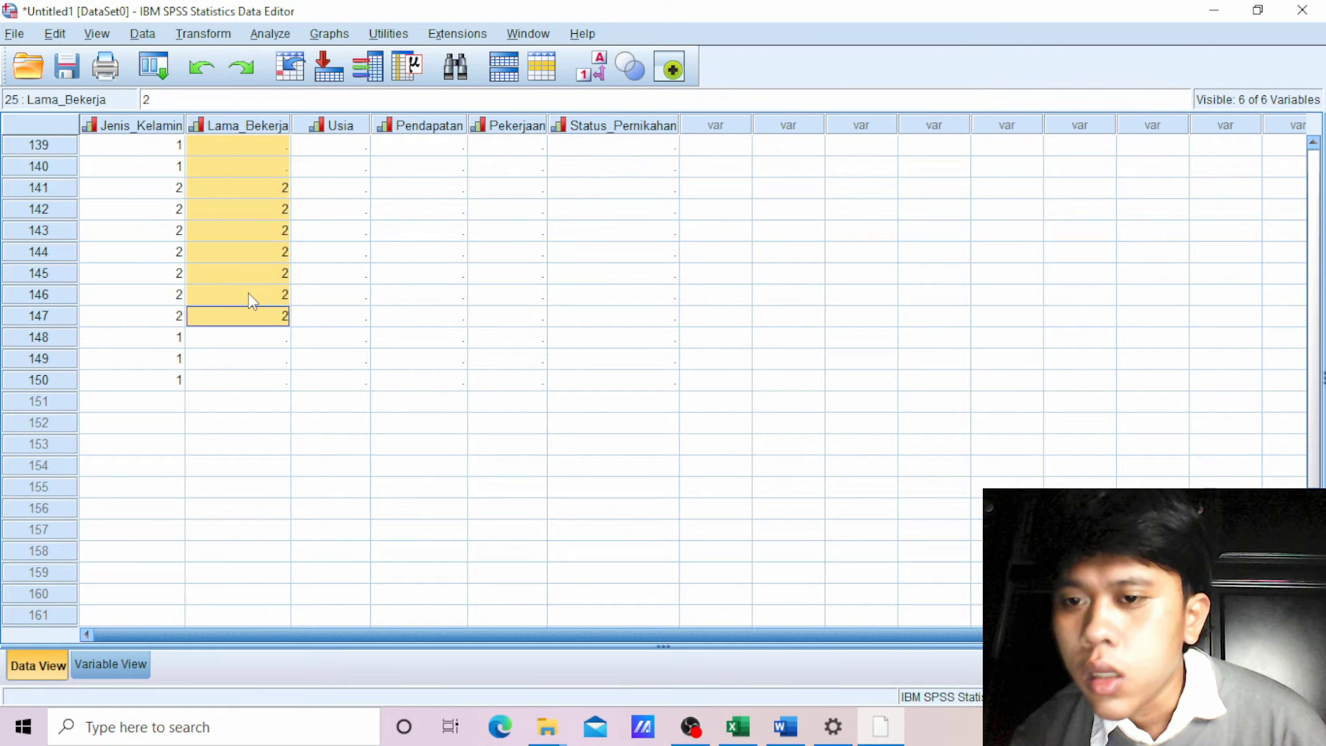
{"action": "key", "text": "Delete"}
- Review the LAMA BEKERJA category codes in the Tugas 1 Excel workbook and return to the SPSS data
{"action": "scroll", "coordinate": [325, 370], "scroll_direction": "up", "scroll_amount": 20}
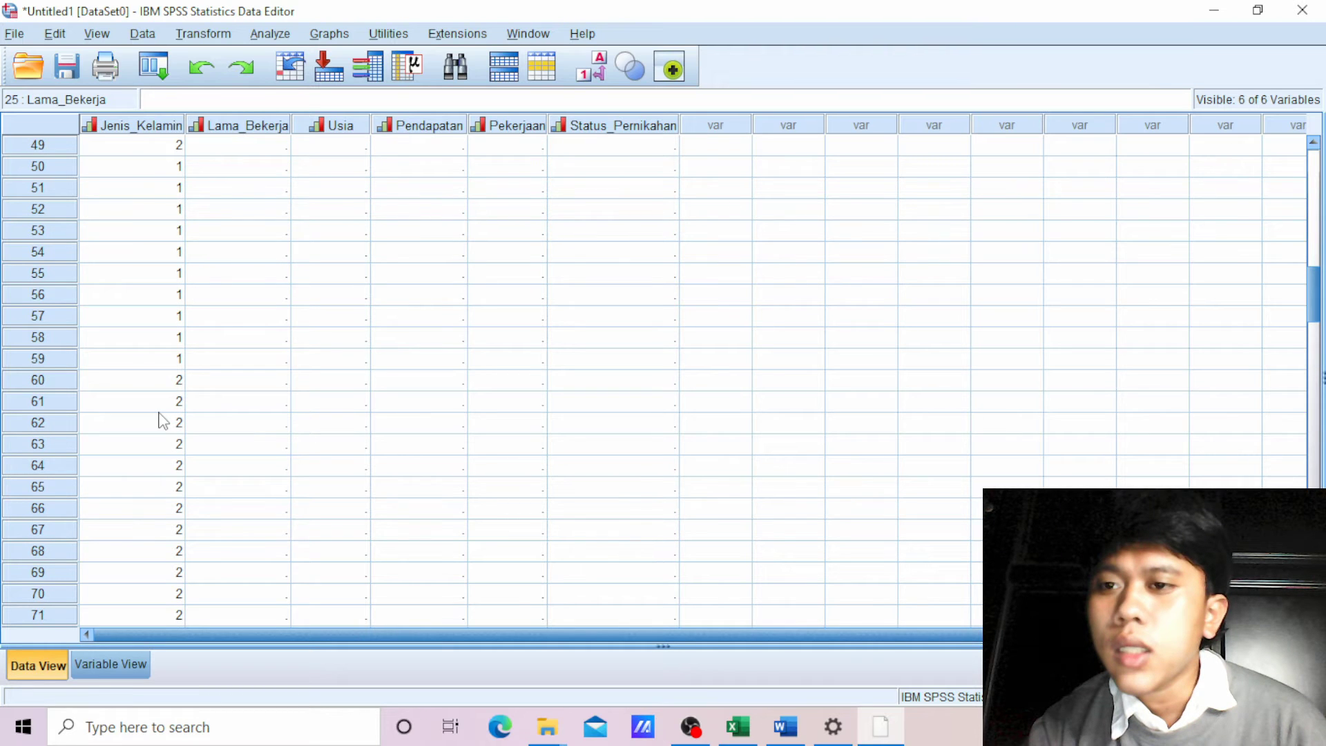
{"action": "scroll", "coordinate": [162, 420], "scroll_direction": "up", "scroll_amount": 16}
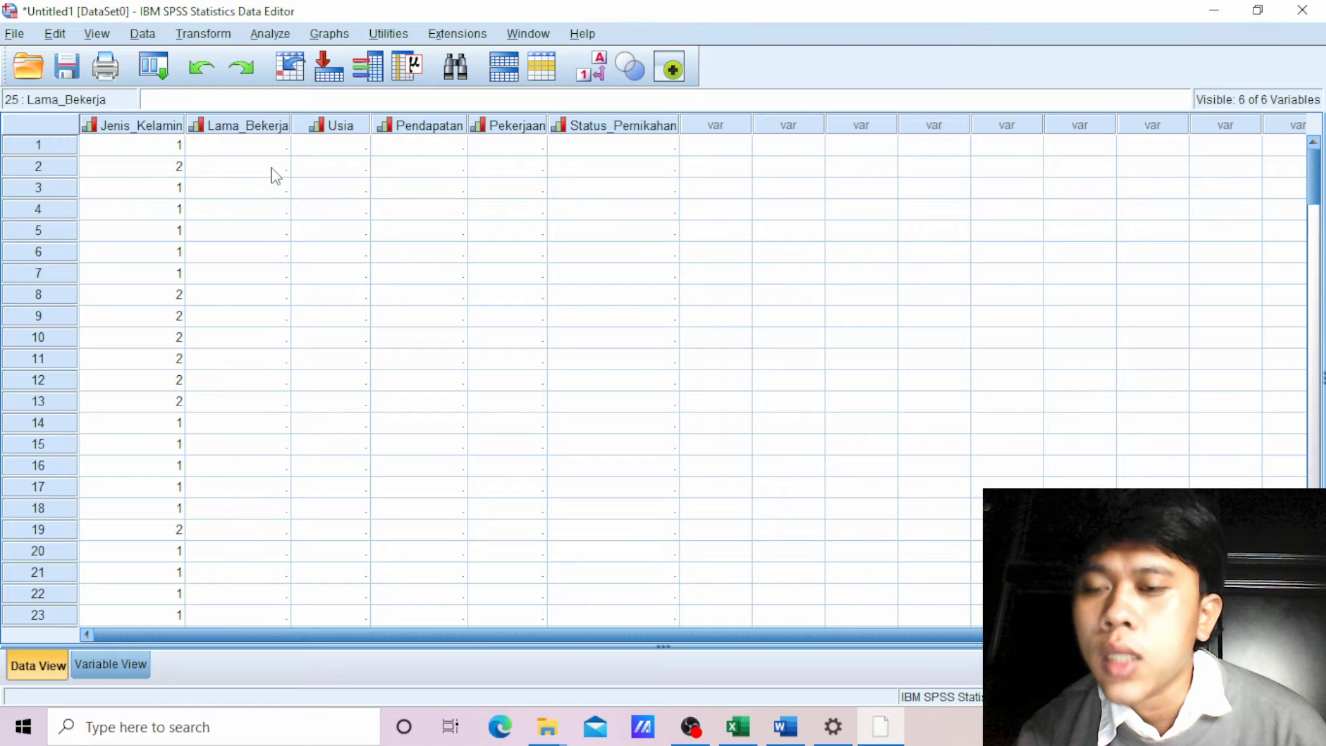
{"action": "left_click", "coordinate": [266, 146]}
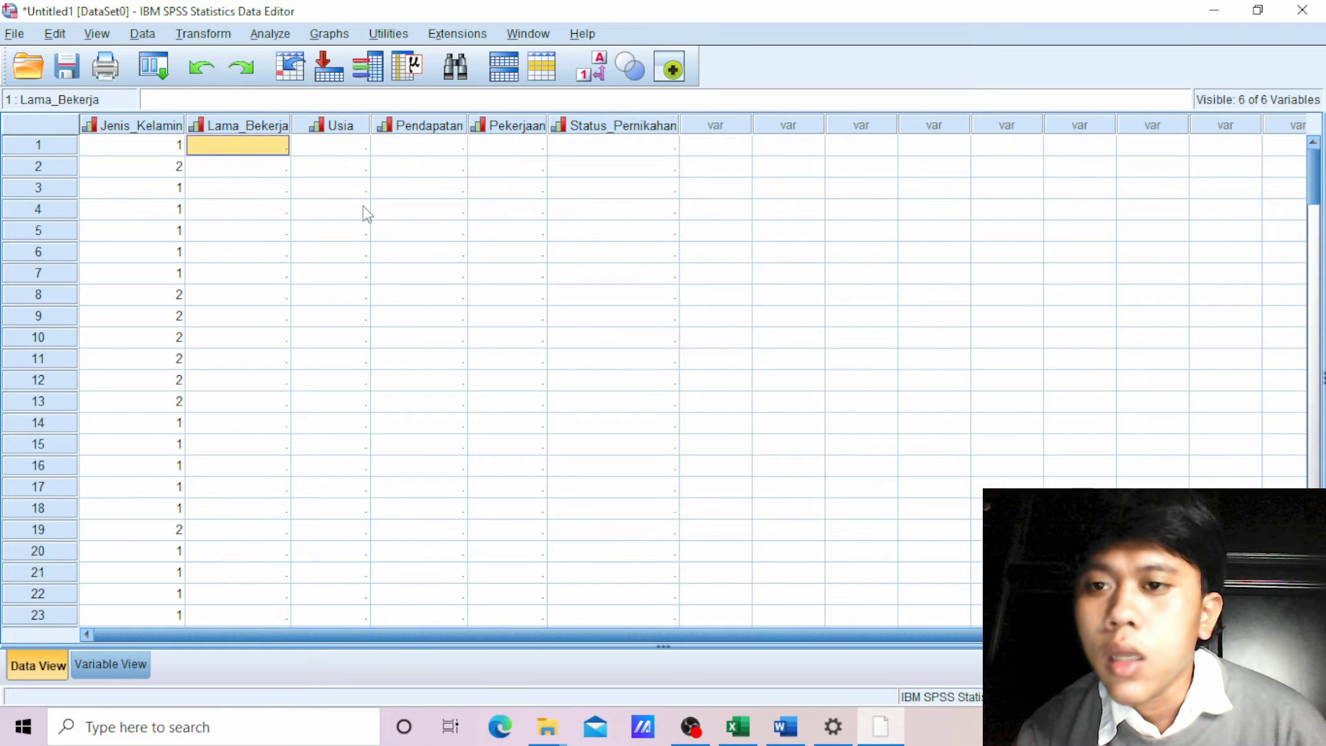
{"action": "left_click", "coordinate": [738, 726]}
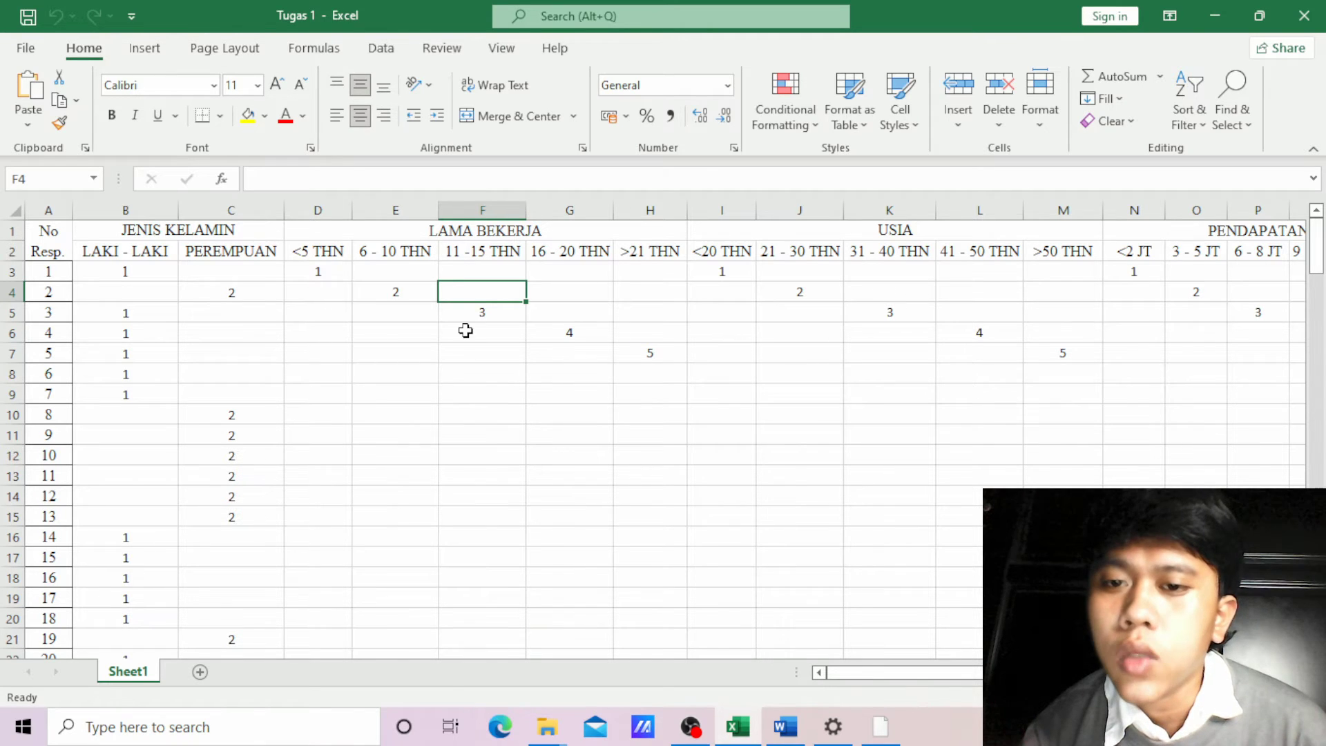
{"action": "left_click", "coordinate": [785, 726]}
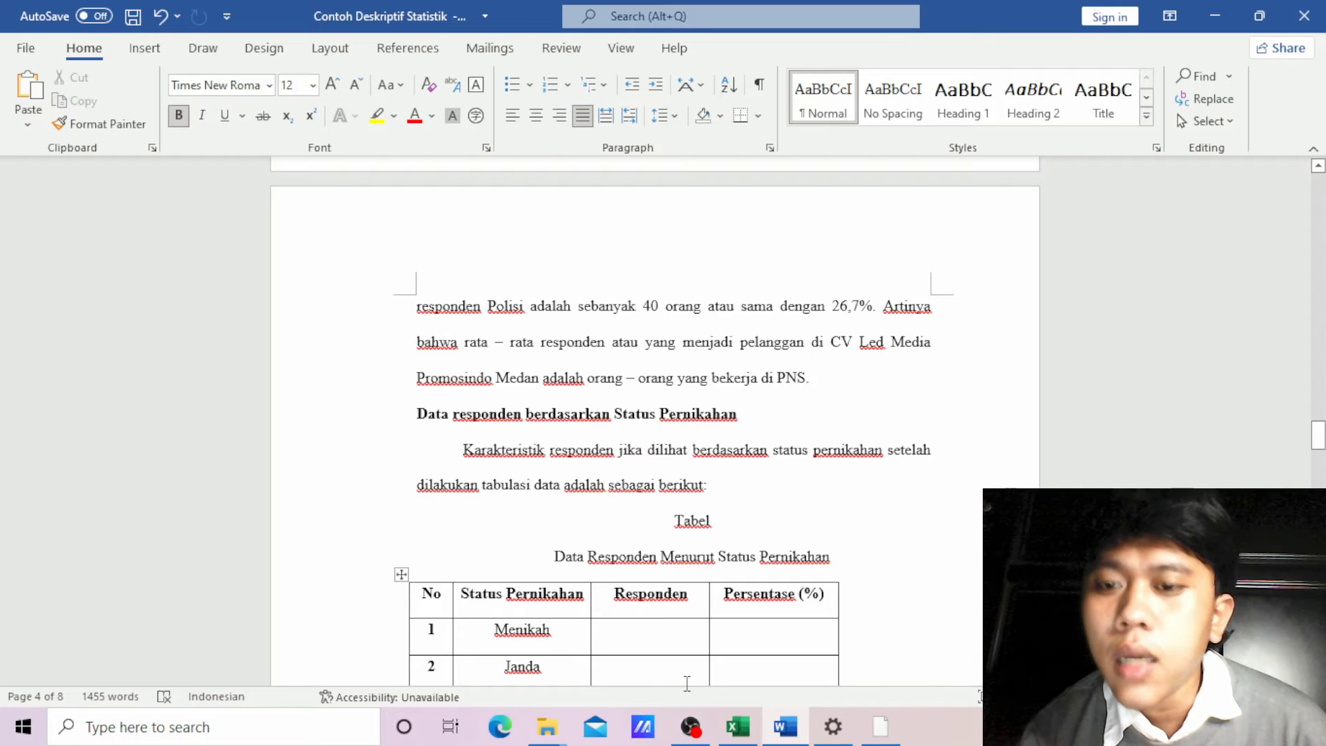
{"action": "left_click", "coordinate": [738, 727]}
{"action": "left_click", "coordinate": [879, 726]}
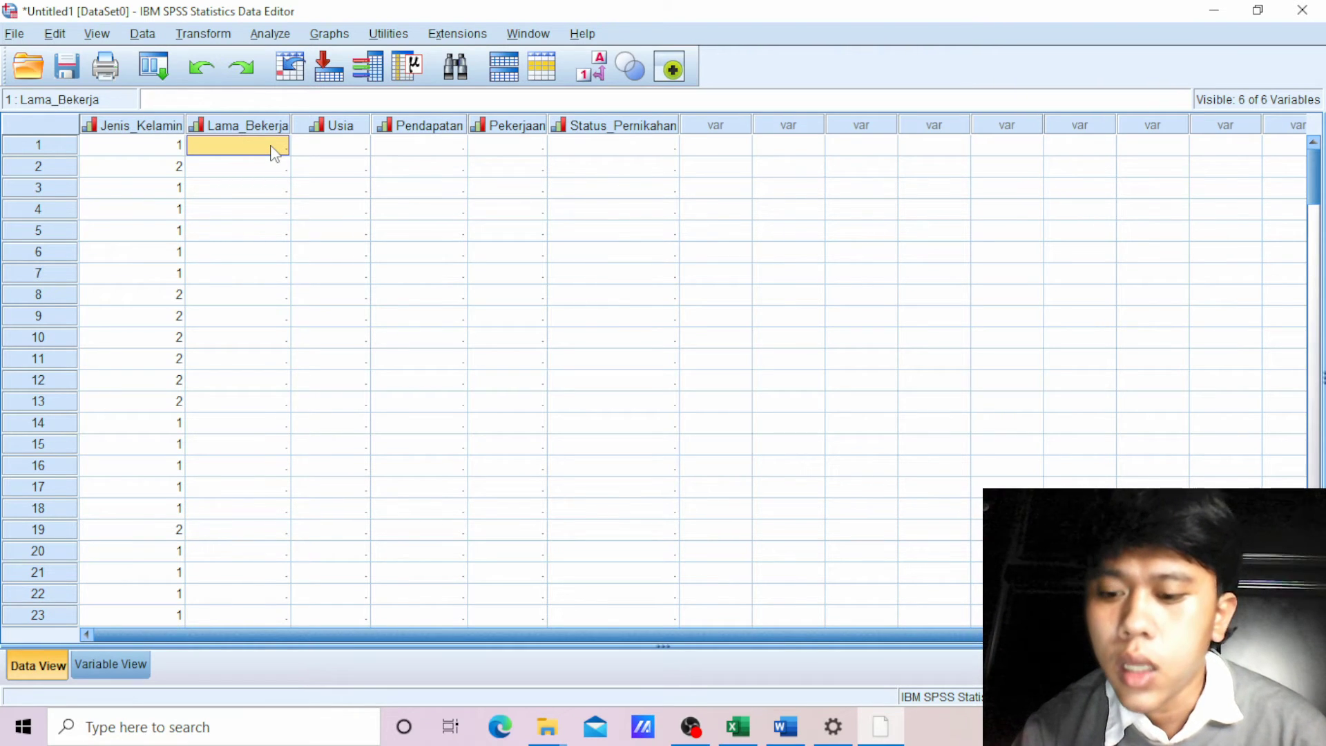
- Enter the codes 2, 4, 5, 1, 2, 3, 4 in Lama_Bekerja rows 1 to 7
{"action": "type", "text": "2"}
{"action": "key", "text": "Return"}
{"action": "type", "text": "4"}
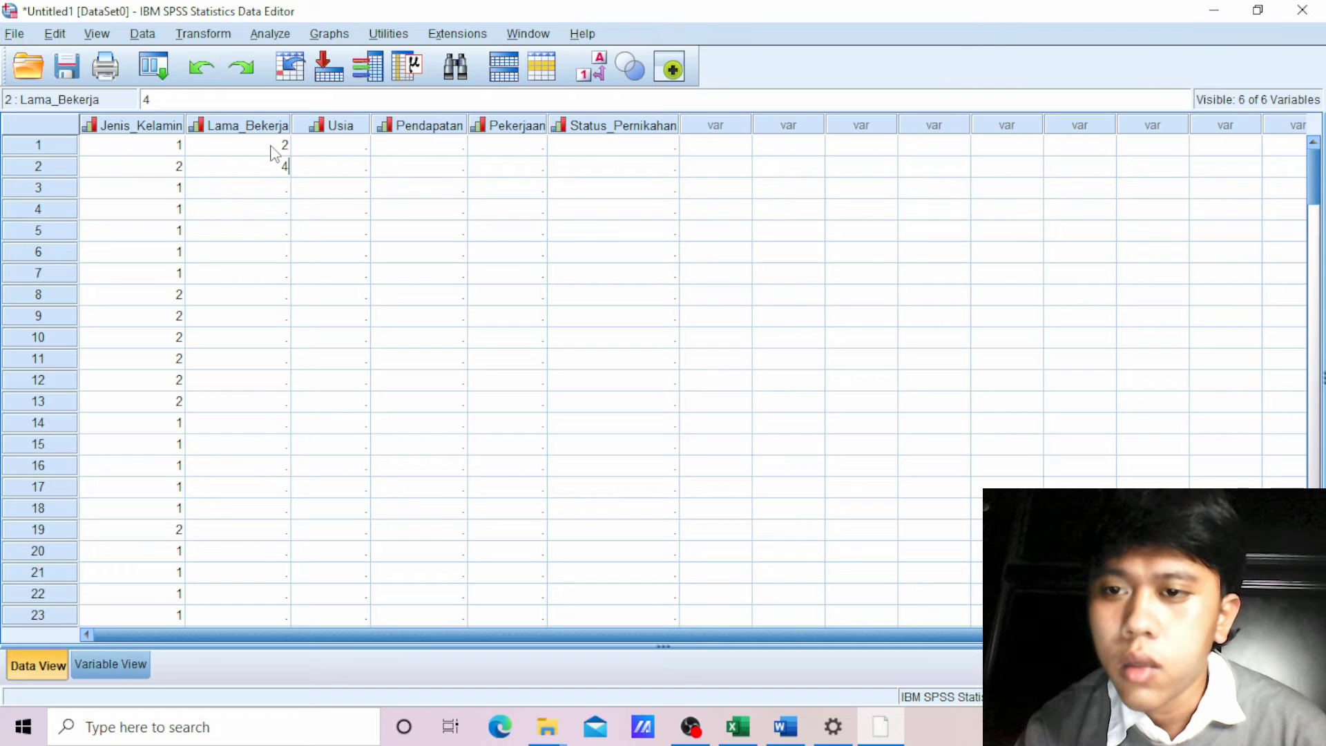
{"action": "key", "text": "Return"}
{"action": "type", "text": "5"}
{"action": "key", "text": "Return"}
{"action": "type", "text": "1"}
{"action": "key", "text": "Return"}
{"action": "type", "text": "2 3 4 "}
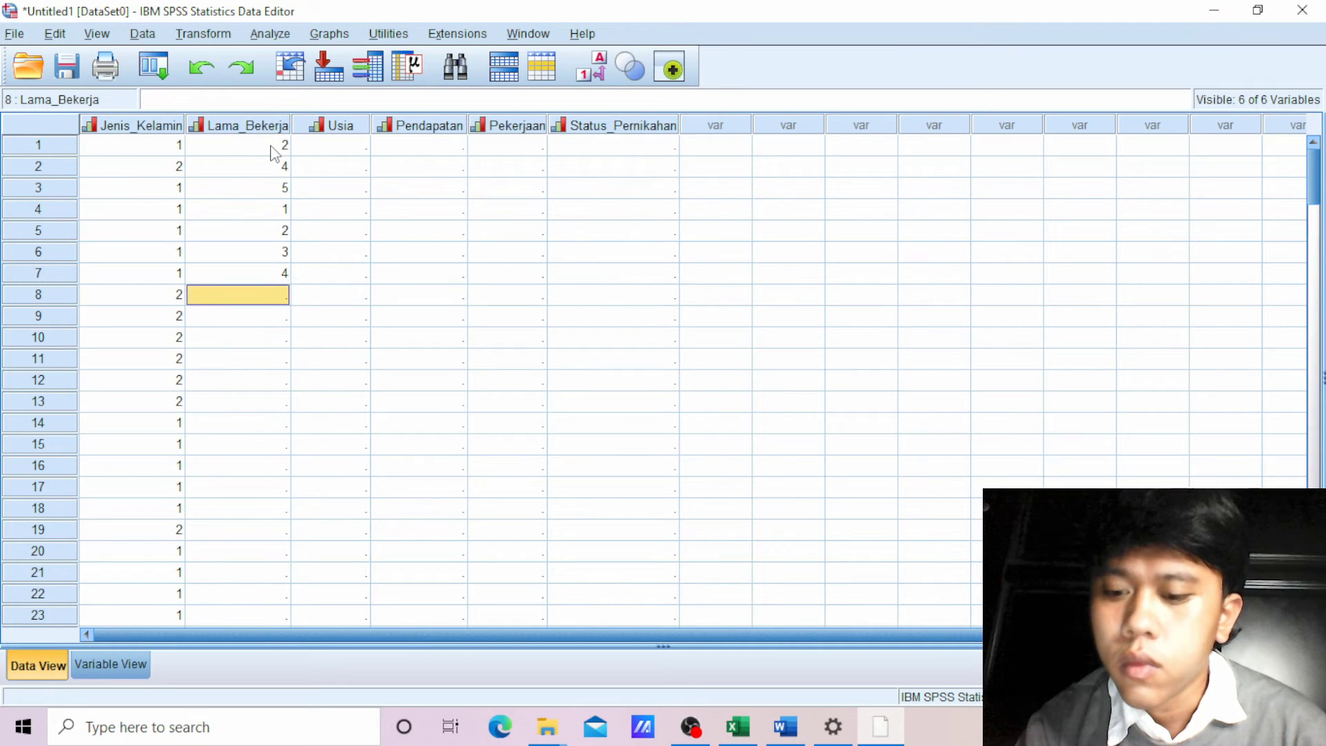
- Enter 3, 2, 1, 3, 4, 2, 3, 4, 5, 4, 3, 2, 1, 2, 3, 4, 5, 4 in Lama_Bekerja rows 8 to 25
{"action": "type", "text": "3 2 1 3 4 2 "}
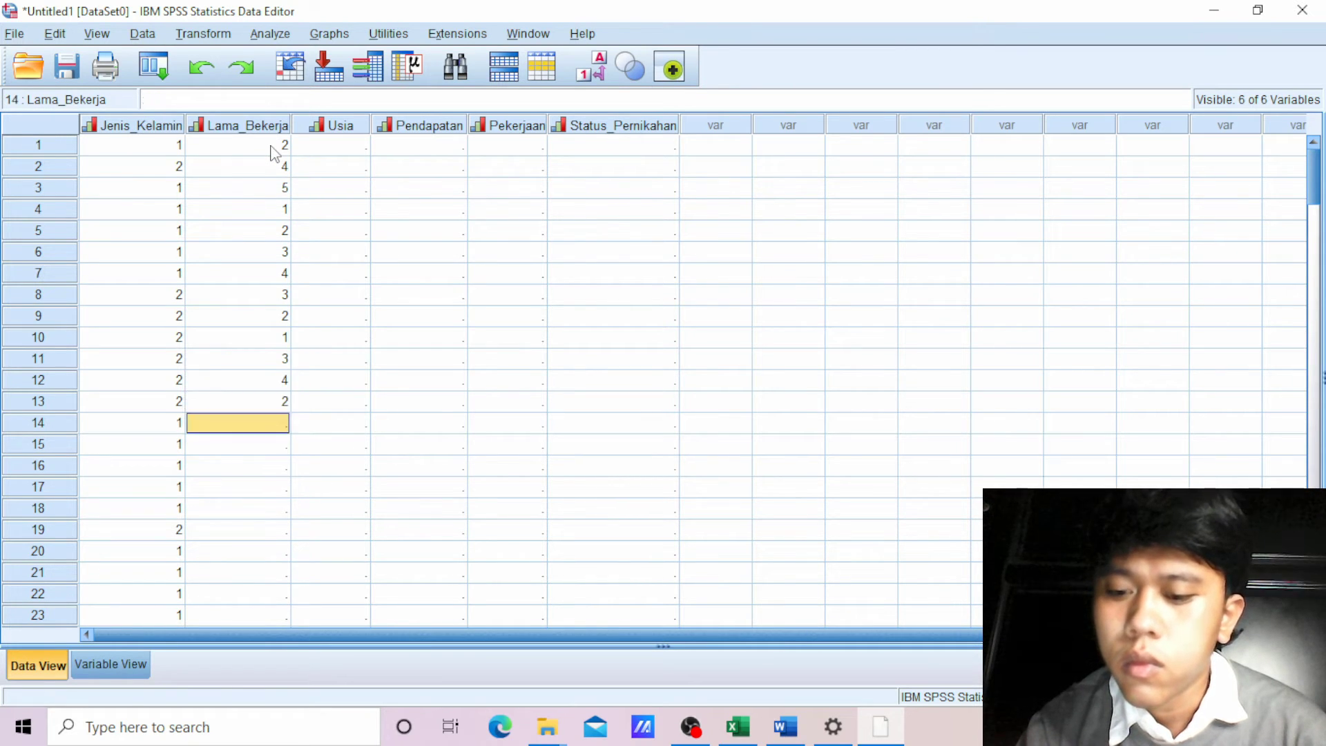
{"action": "type", "text": "3 4 5 4 3 2 "}
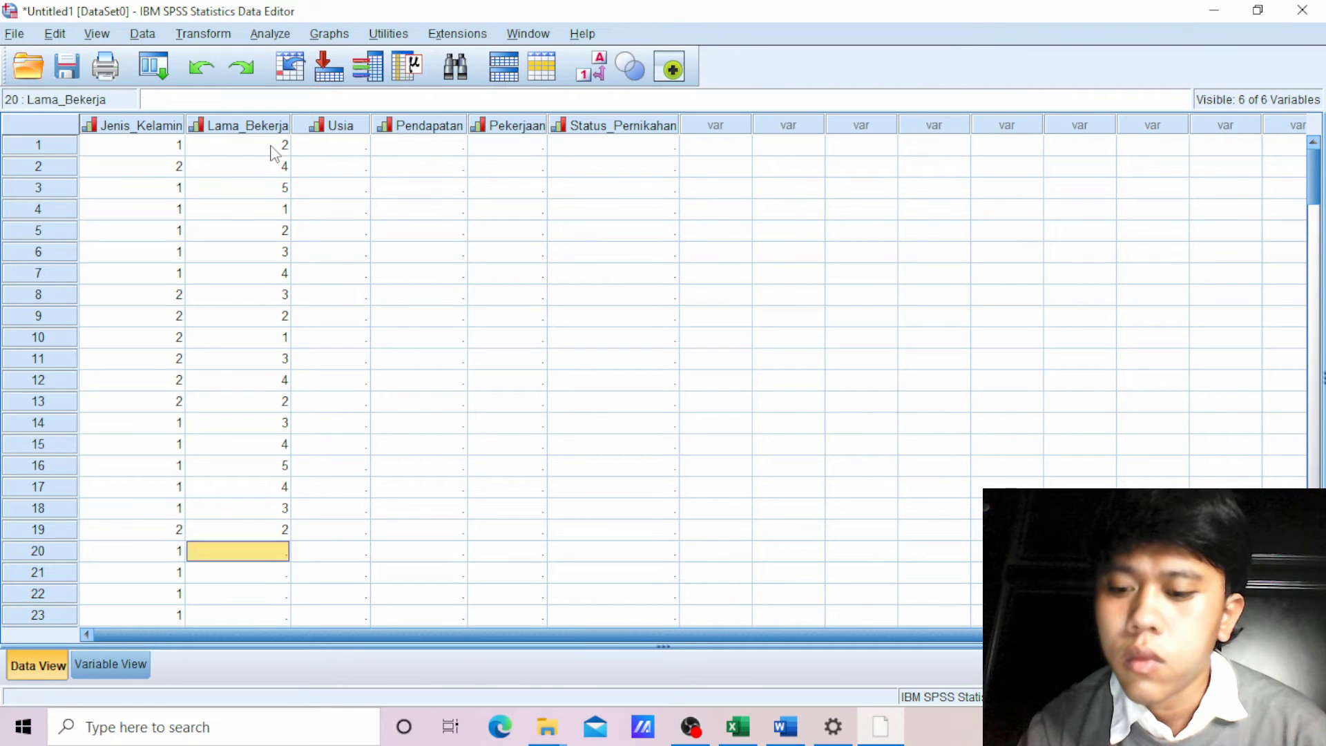
{"action": "type", "text": "1 2 3 4 5 4 "}
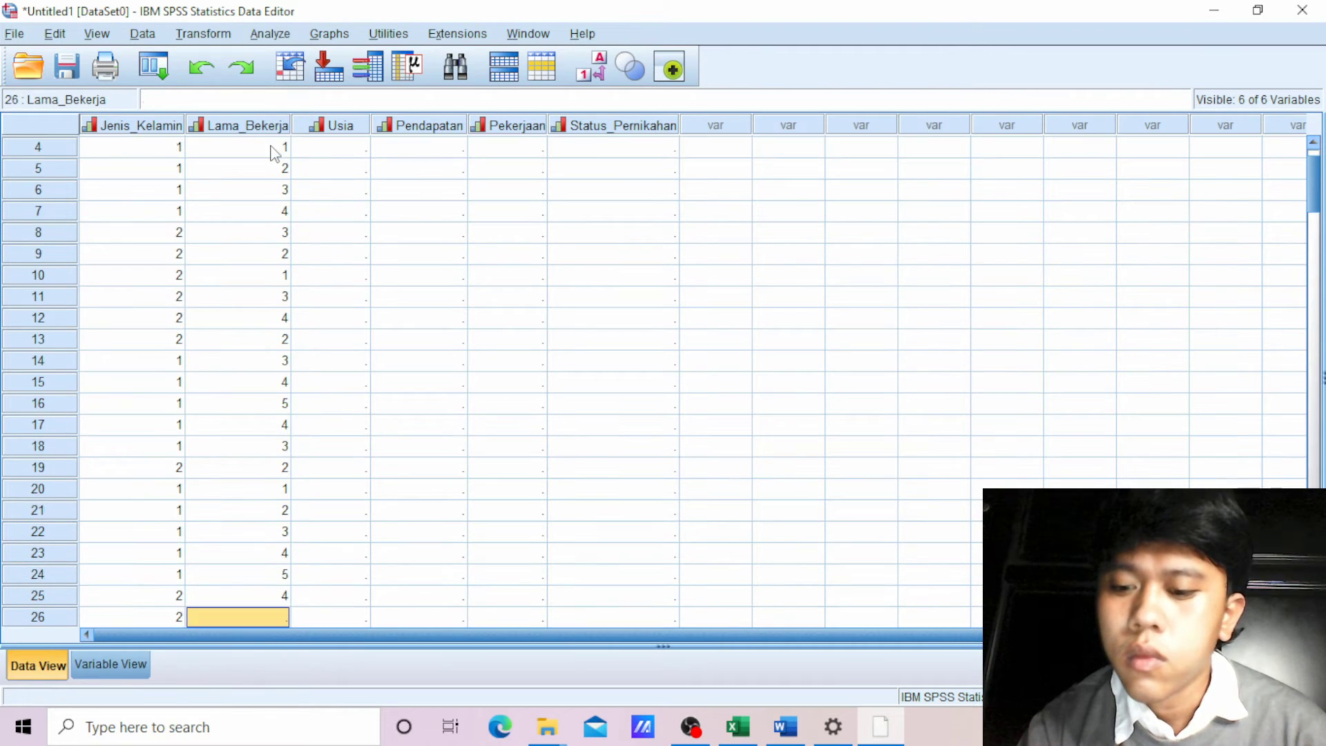
- Enter 3, 2, 1, 2, 3, 4, 5, 4, 3, 2, 1, 2, 3, 4, 5, 4, 3, 2, 1 in Lama_Bekerja rows 26 to 44
{"action": "type", "text": "3 2 1 2 3 4 "}
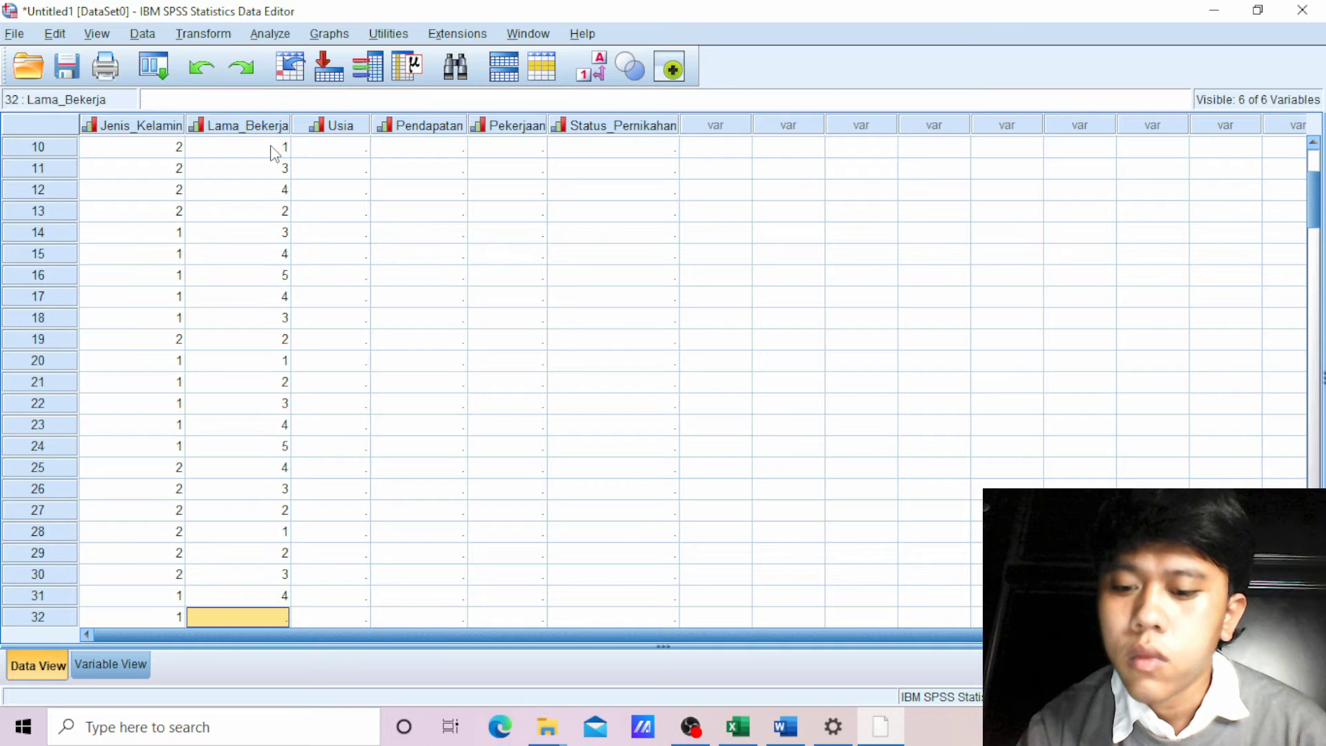
{"action": "type", "text": "5 4 3 2 1 2 3"}
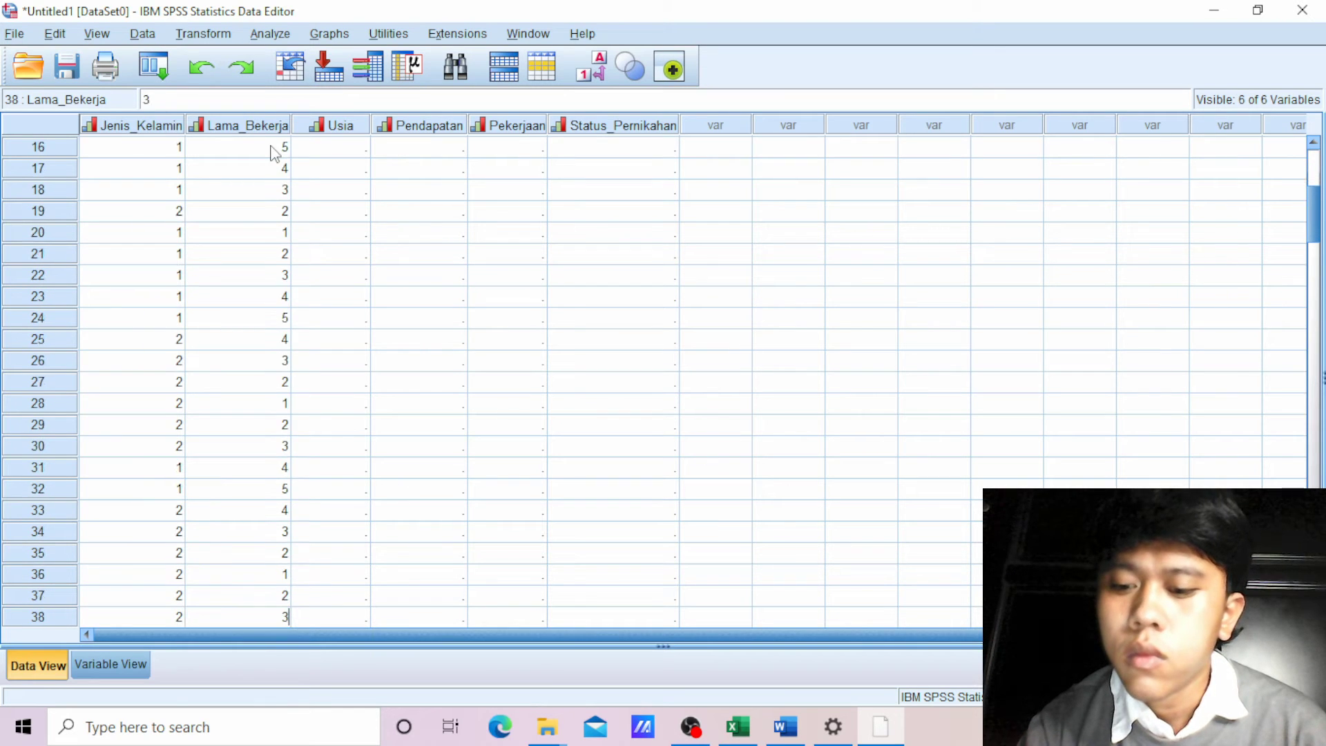
{"action": "type", "text": " 4 5 4 3 2 1"}
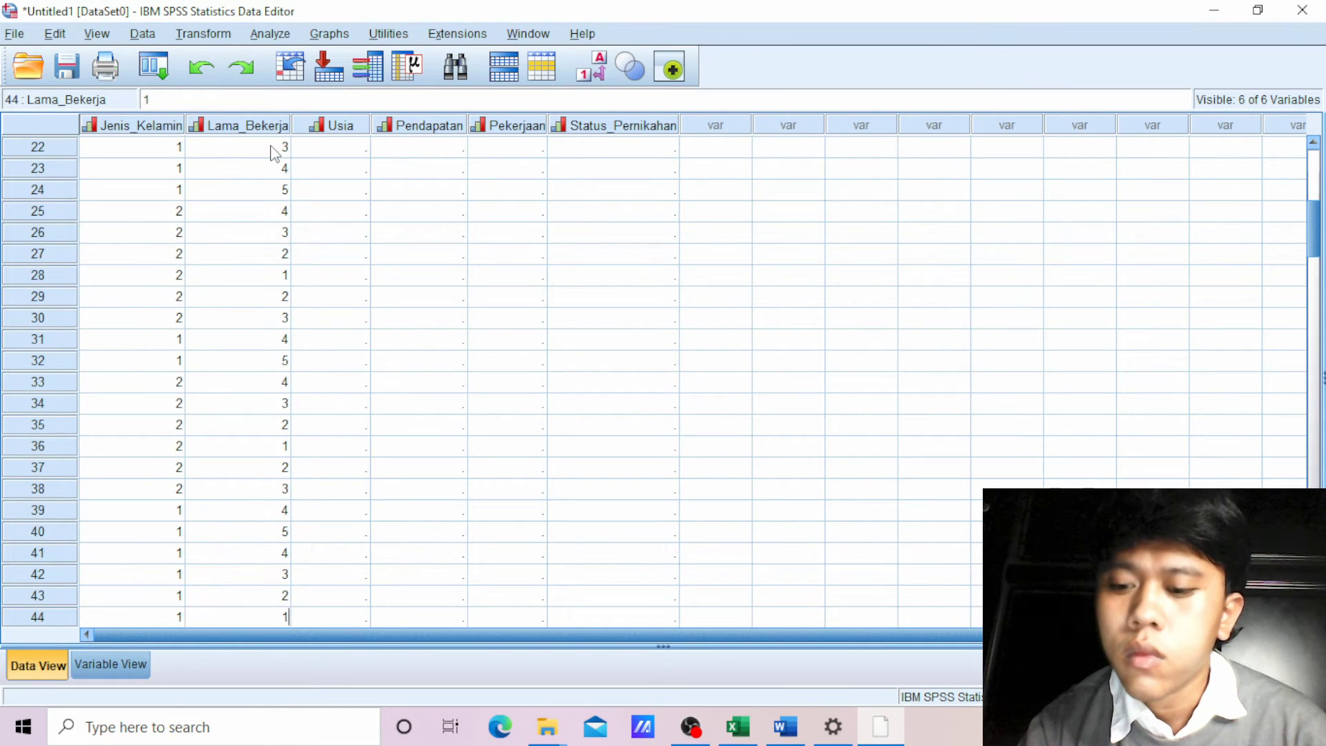
- Enter 2, 3, 4, 5, 4, 2, 4, 1 in Lama_Bekerja rows 45 to 52, correcting the mistyped row 50
{"action": "type", "text": " 2 3 4 5 4 3"}
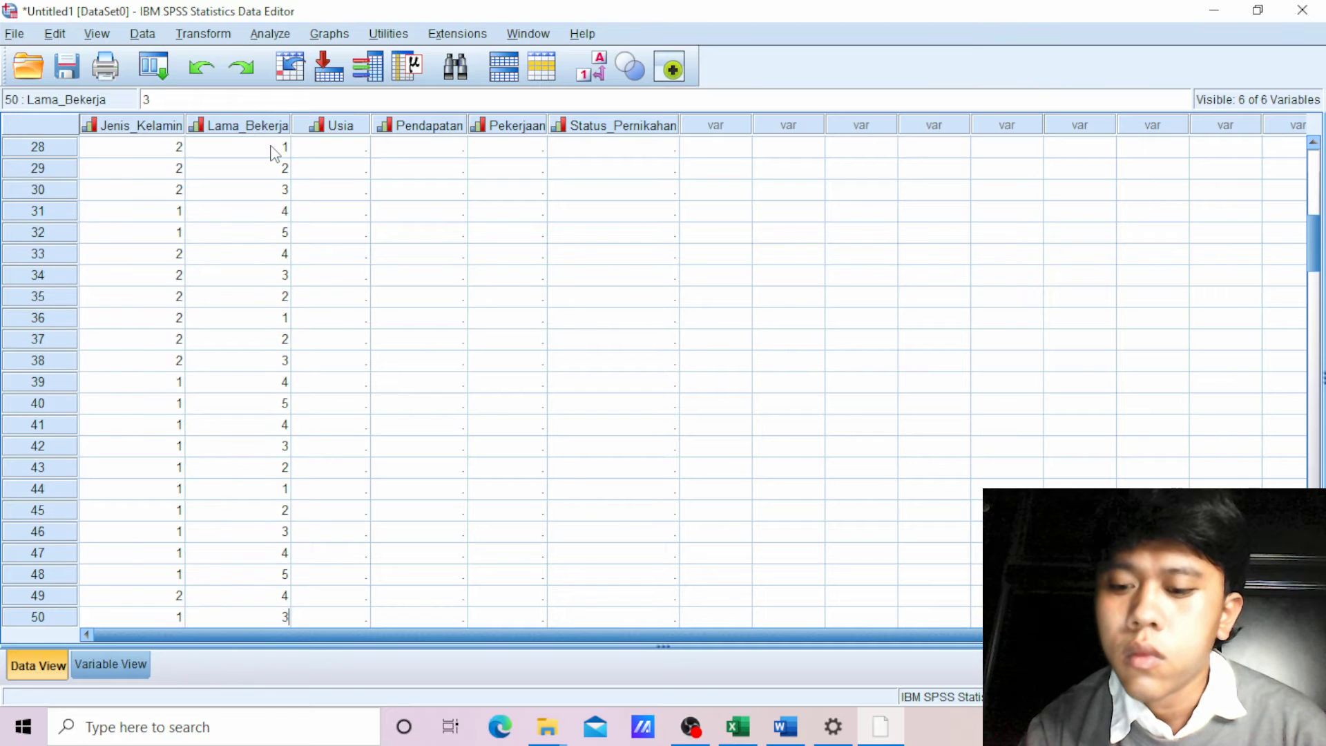
{"action": "type", "text": "2  1"}
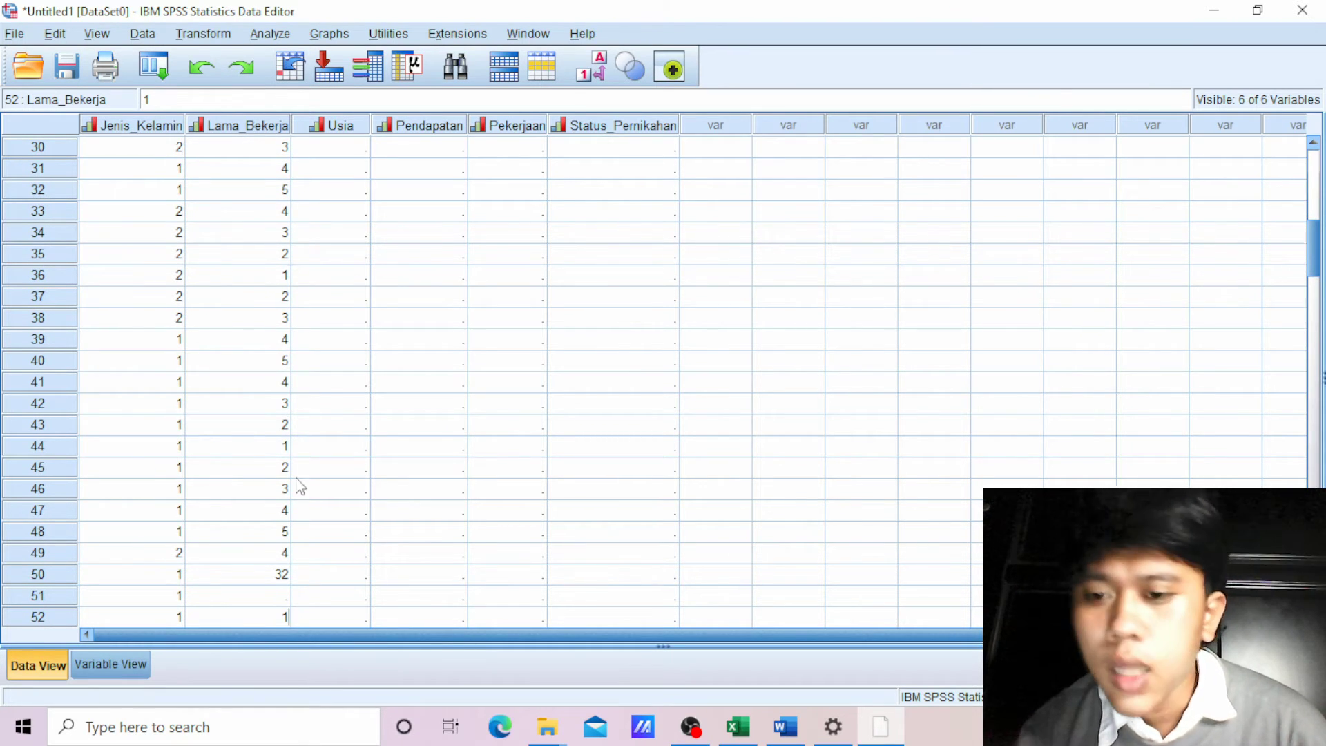
{"action": "left_click", "coordinate": [279, 579]}
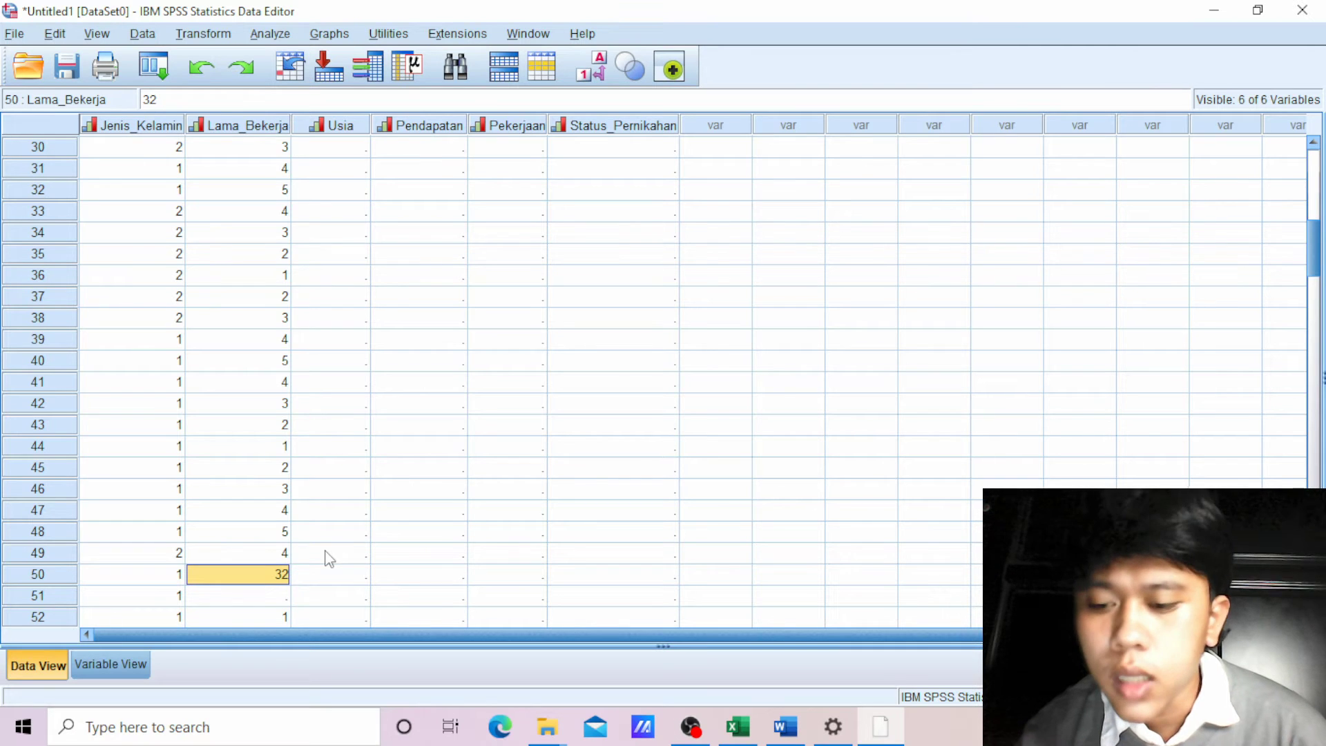
{"action": "type", "text": "2"}
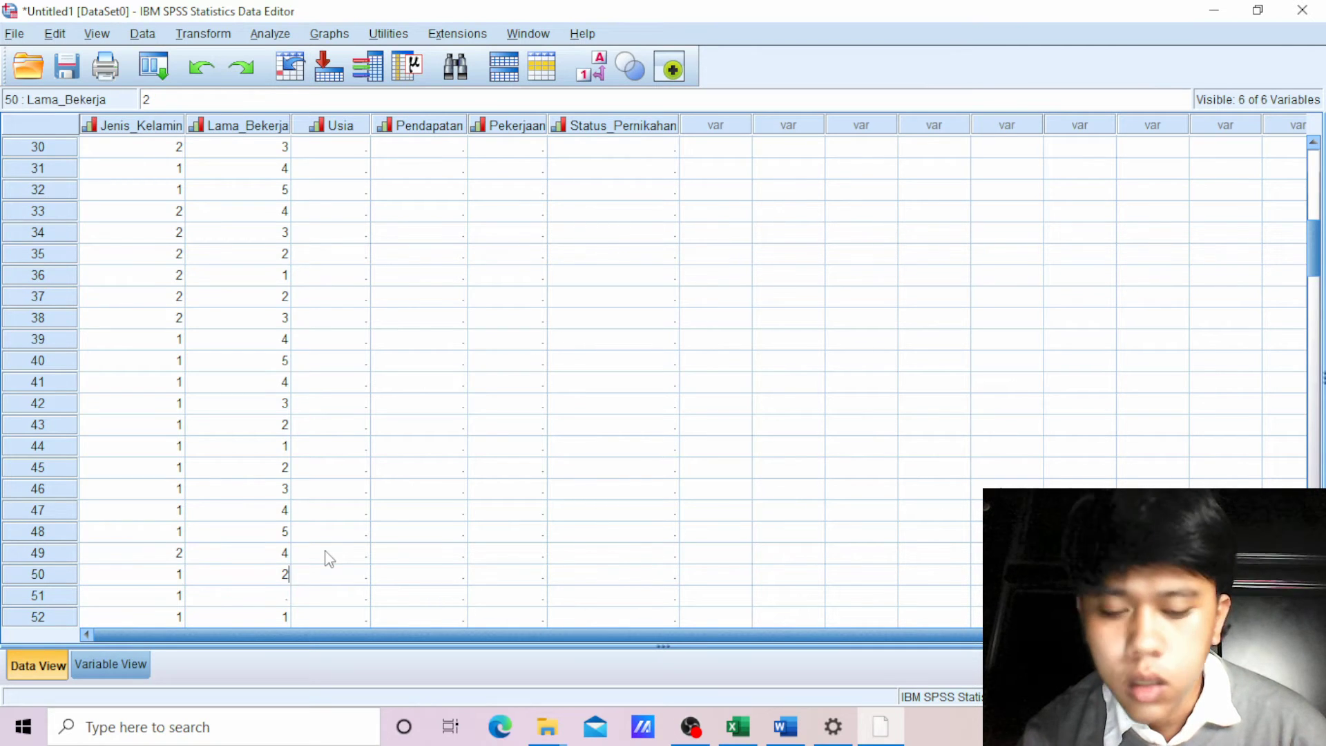
{"action": "key", "text": "Return"}
{"action": "type", "text": "4"}
{"action": "key", "text": "Return"}
{"action": "key", "text": "Return"}
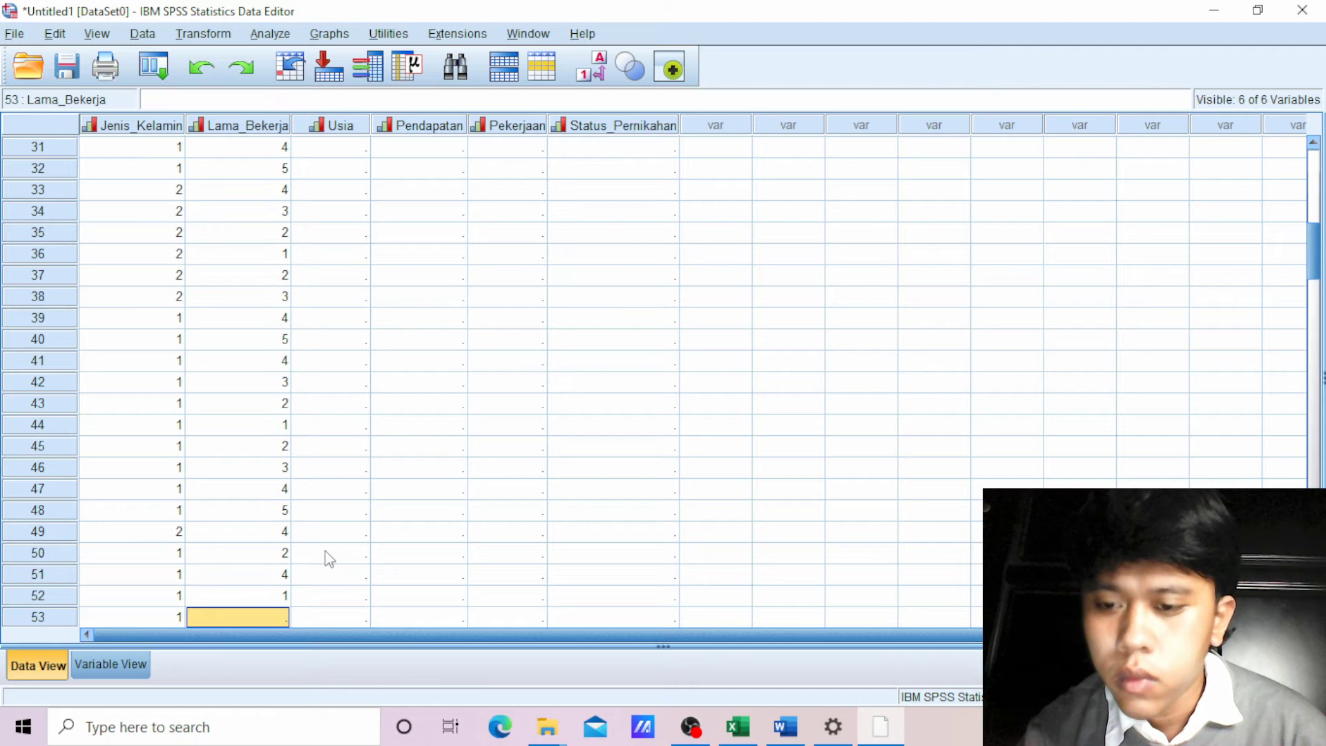
- Enter 4, 2, 1, 2, 3, 4, 5, 4, 3 in Lama_Bekerja rows 53 to 61
{"action": "type", "text": "4"}
{"action": "key", "text": "Return"}
{"action": "type", "text": "2"}
{"action": "key", "text": "Return"}
{"action": "type", "text": "1"}
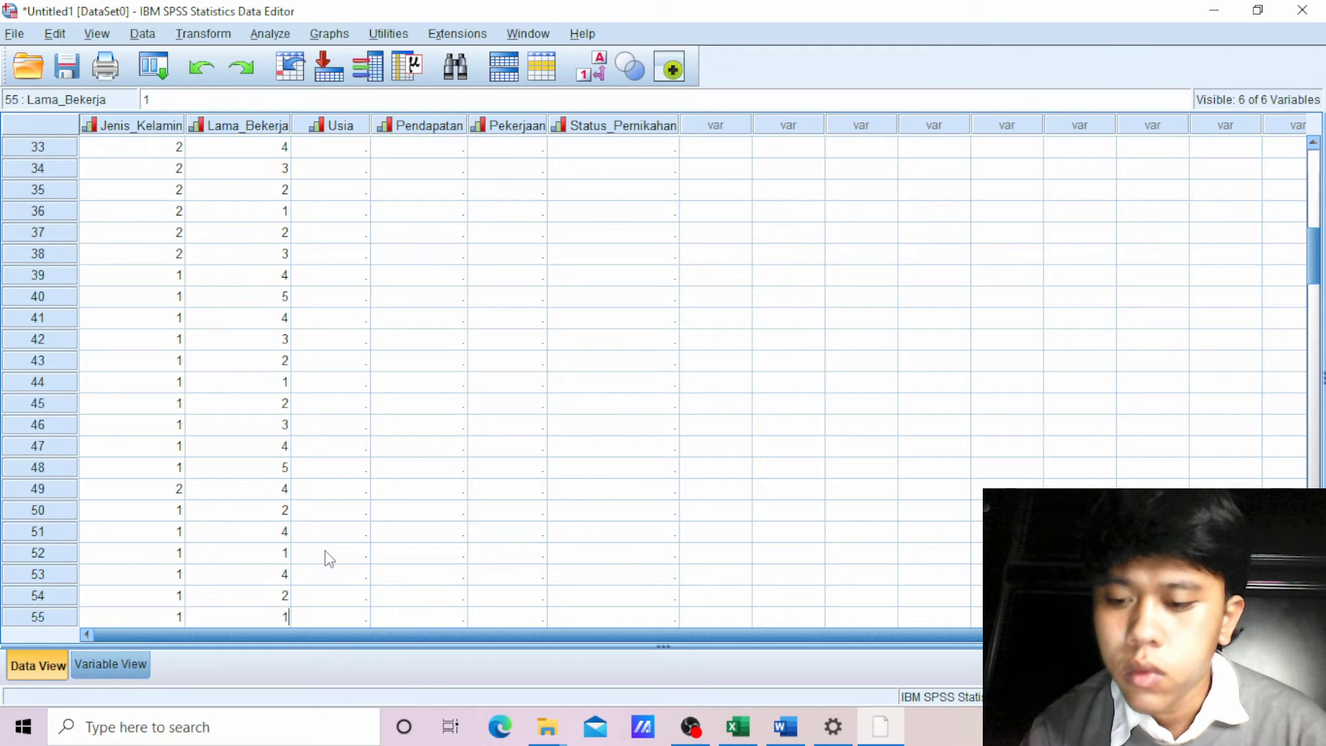
{"action": "key", "text": "Return"}
{"action": "type", "text": "2"}
{"action": "key", "text": "Return"}
{"action": "type", "text": "3 4"}
{"action": "key", "text": "Return"}
{"action": "type", "text": "5 4 3"}
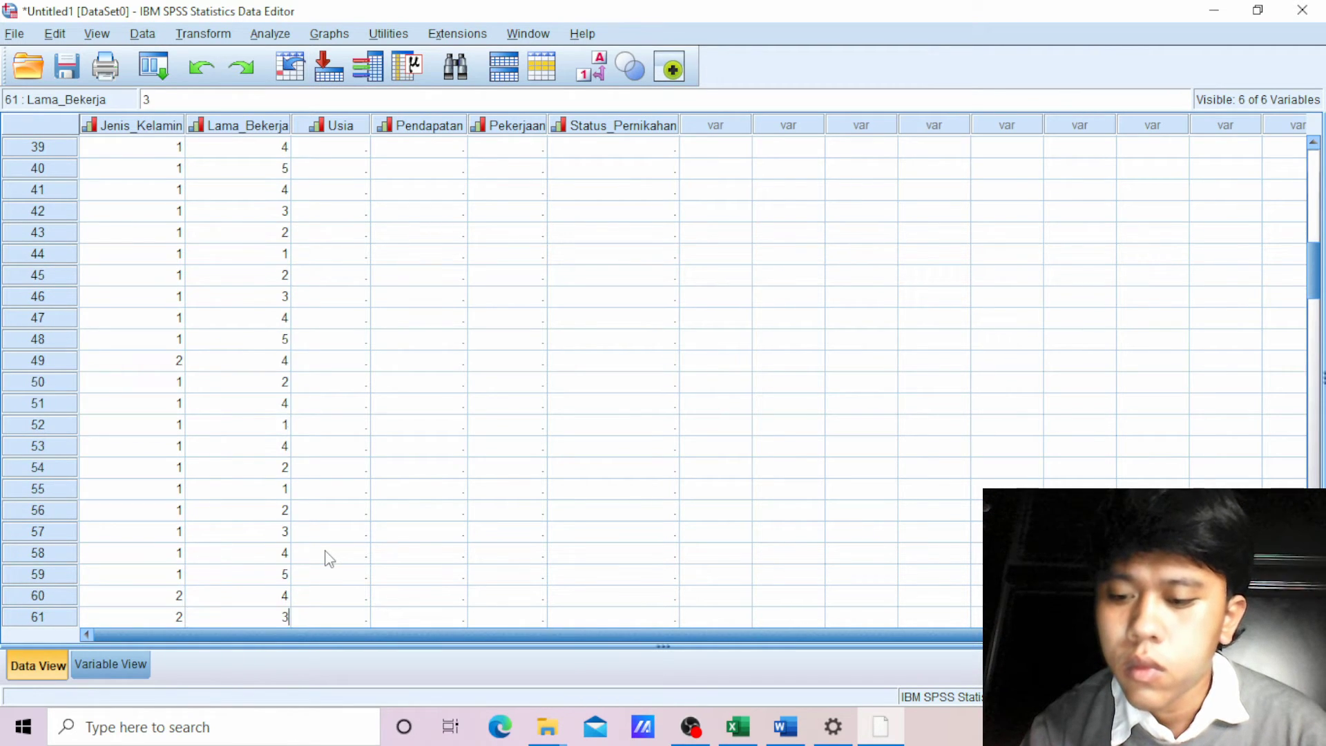
- Enter 2, 1, 23, 4, 3, 2, 1, 2, 3, 4, 3, 21, 2, 3 in Lama_Bekerja rows 62 to 75
{"action": "type", "text": " 2 1"}
{"action": "key", "text": "Return"}
{"action": "type", "text": "23"}
{"action": "key", "text": "Return"}
{"action": "type", "text": "4"}
{"action": "key", "text": "Return"}
{"action": "type", "text": "3 2 1"}
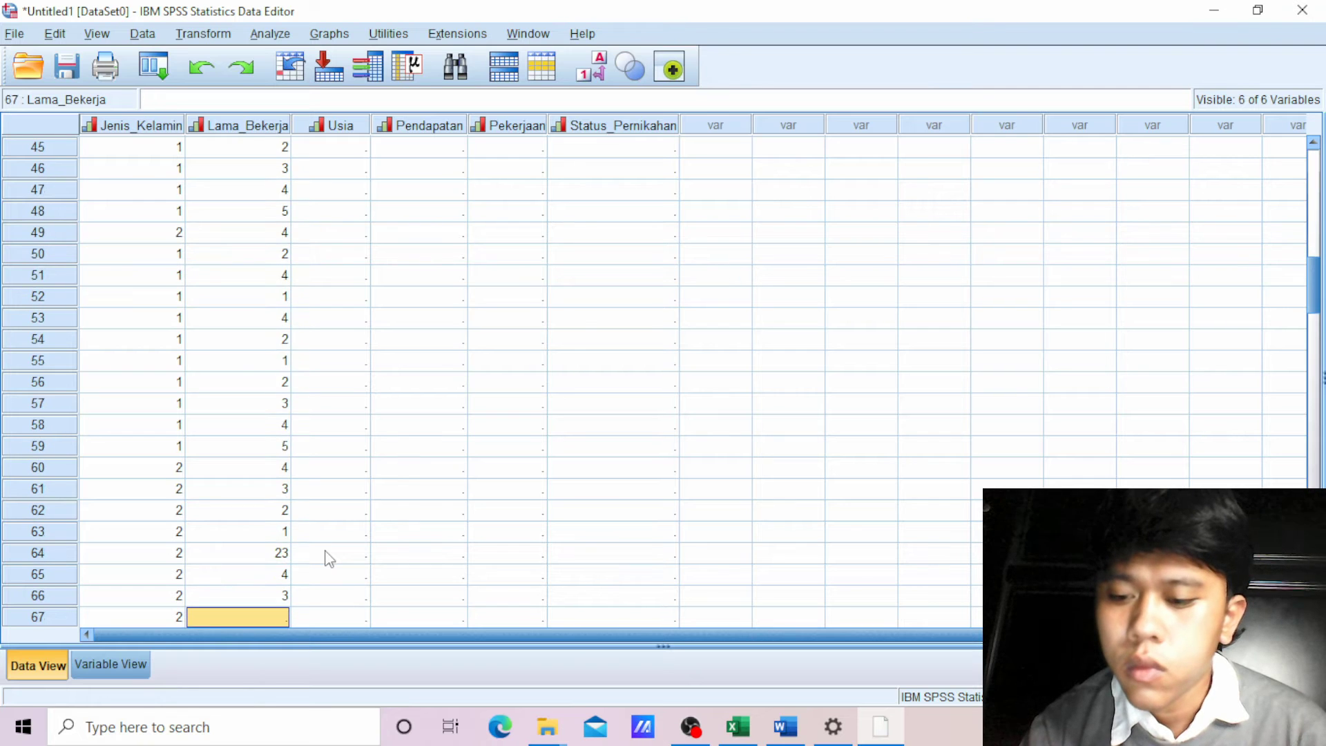
{"action": "key", "text": "Return"}
{"action": "type", "text": "2 3 4 3 21"}
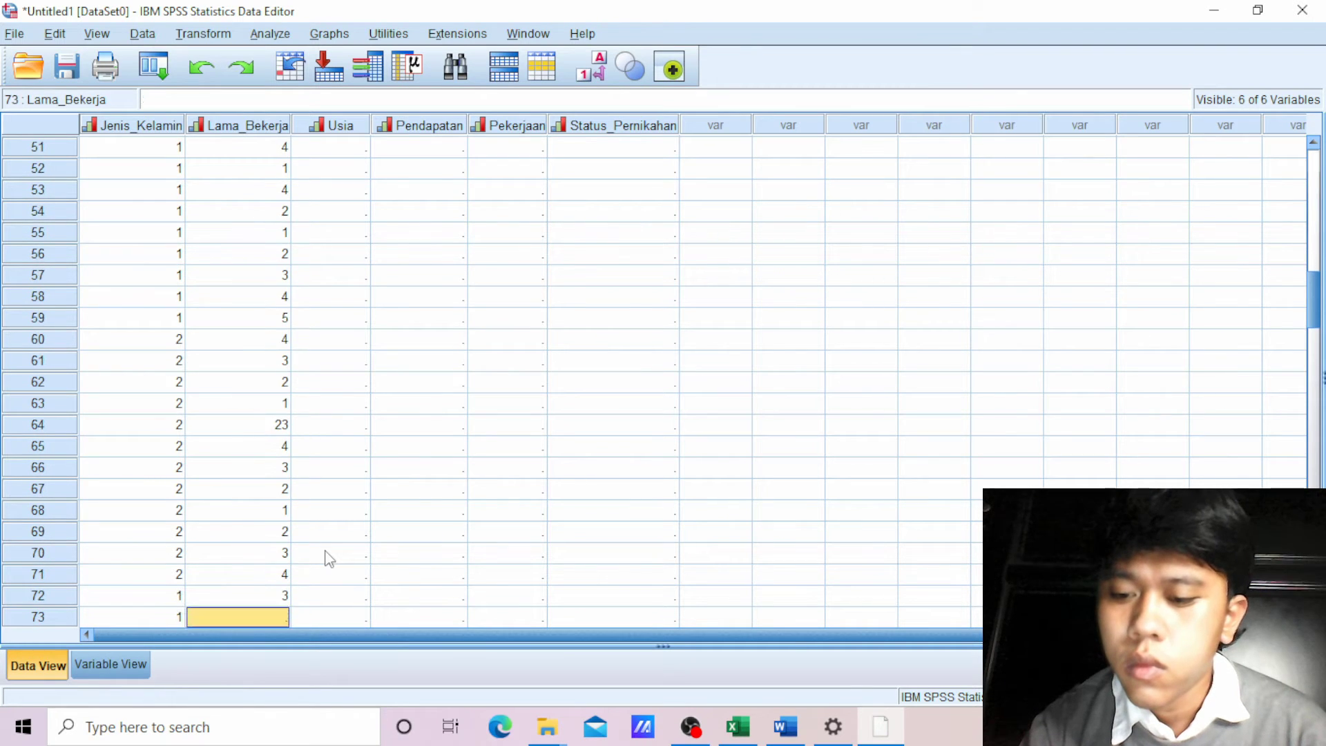
{"action": "key", "text": "Return"}
{"action": "type", "text": "2"}
{"action": "key", "text": "Return"}
{"action": "type", "text": "3"}
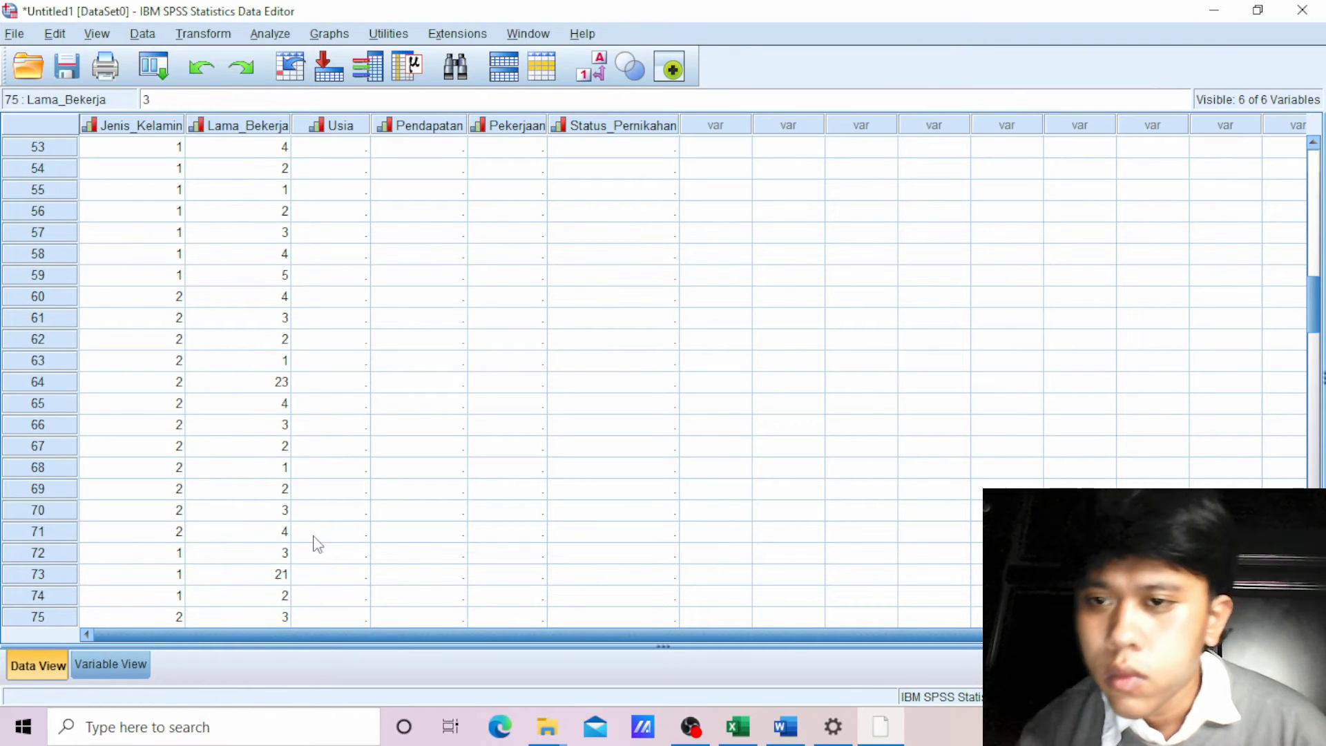
- Correct the mistyped Lama_Bekerja values, setting row 64 to 2 and row 73 to 1
{"action": "left_click", "coordinate": [233, 386]}
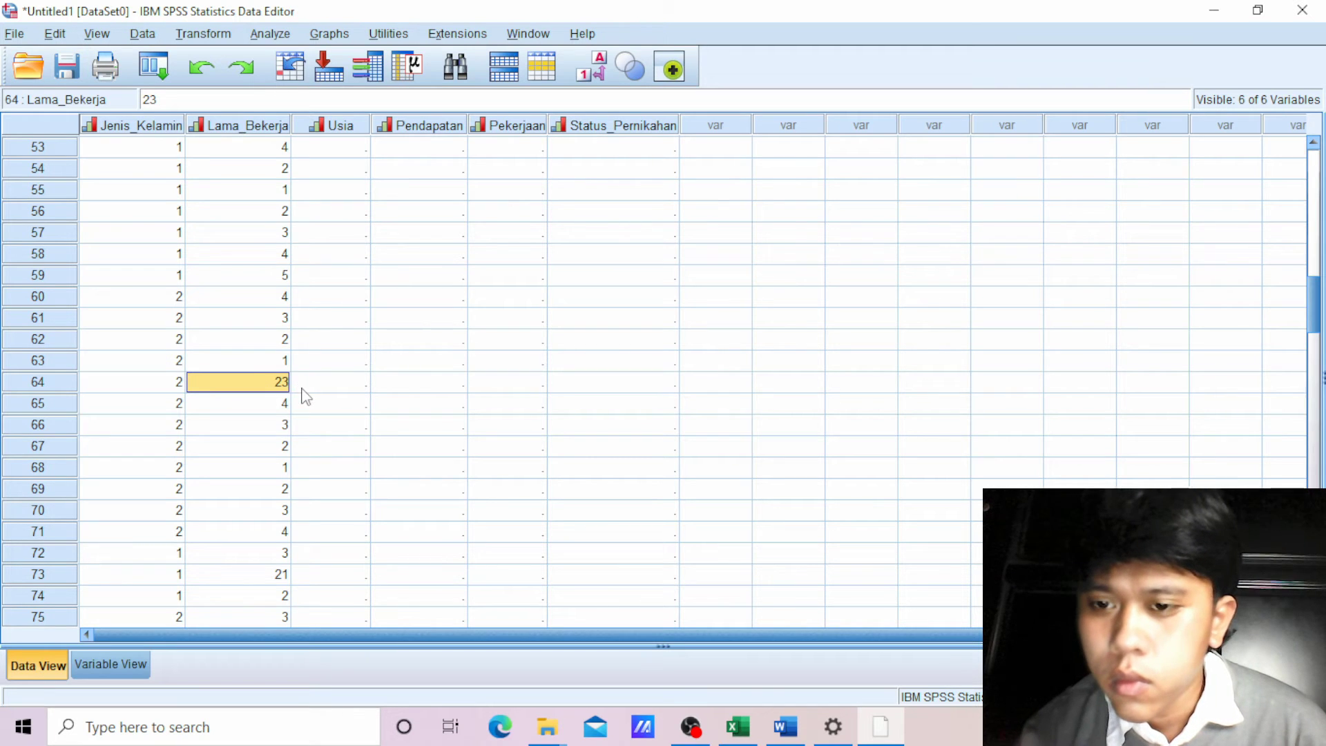
{"action": "type", "text": "2"}
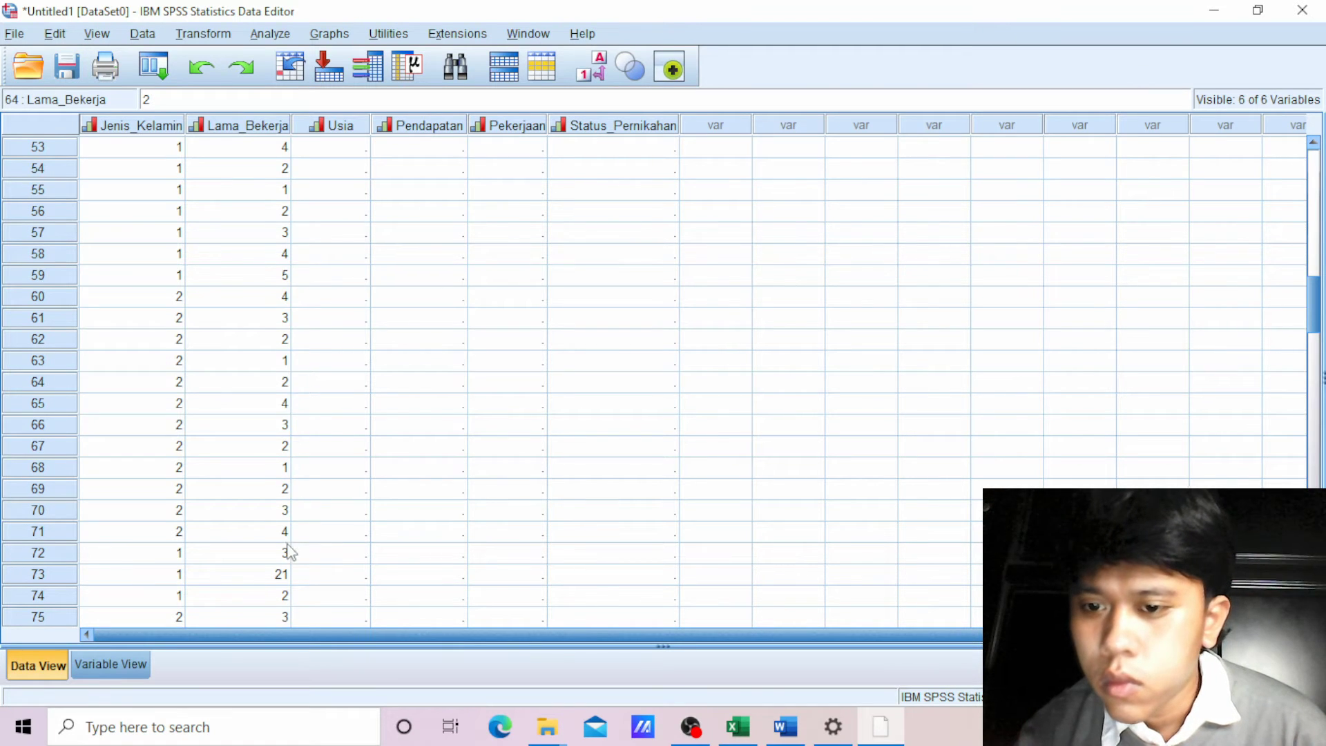
{"action": "left_click", "coordinate": [283, 577]}
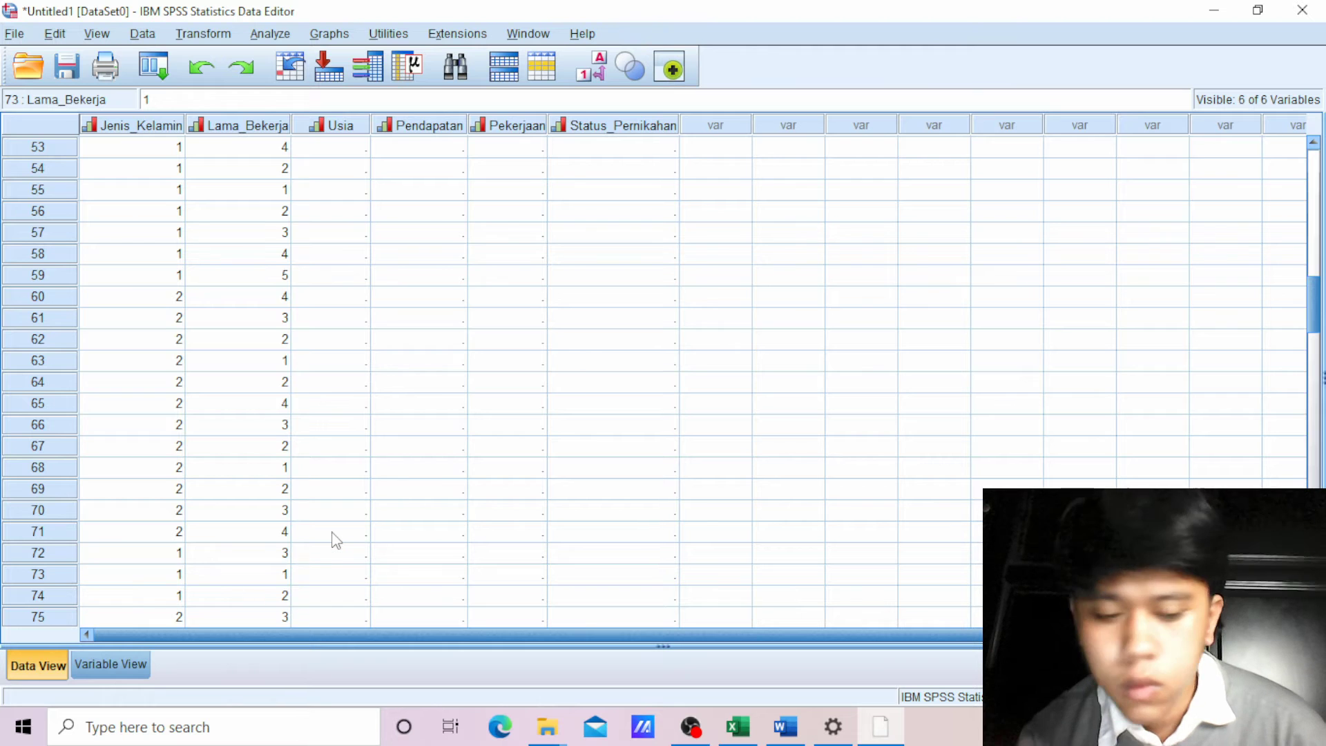
{"action": "key", "text": "Return"}
{"action": "key", "text": "Return"}
{"action": "key", "text": "Return"}
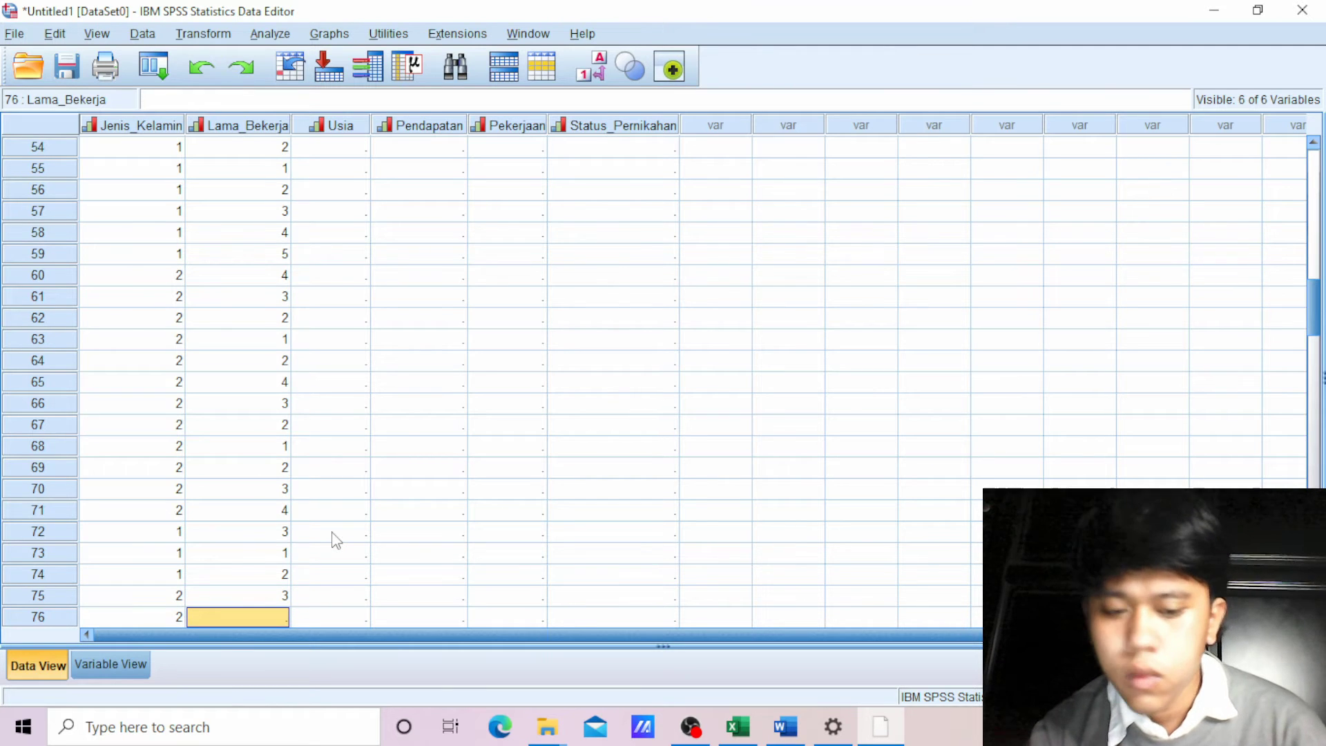
- Enter 4, 2, 1, 2, 3 in Lama_Bekerja rows 76 to 80, correcting the mistyped row 78
{"action": "type", "text": "4"}
{"action": "key", "text": "Return"}
{"action": "type", "text": "2"}
{"action": "key", "text": "Return"}
{"action": "type", "text": "2"}
{"action": "key", "text": "Return"}
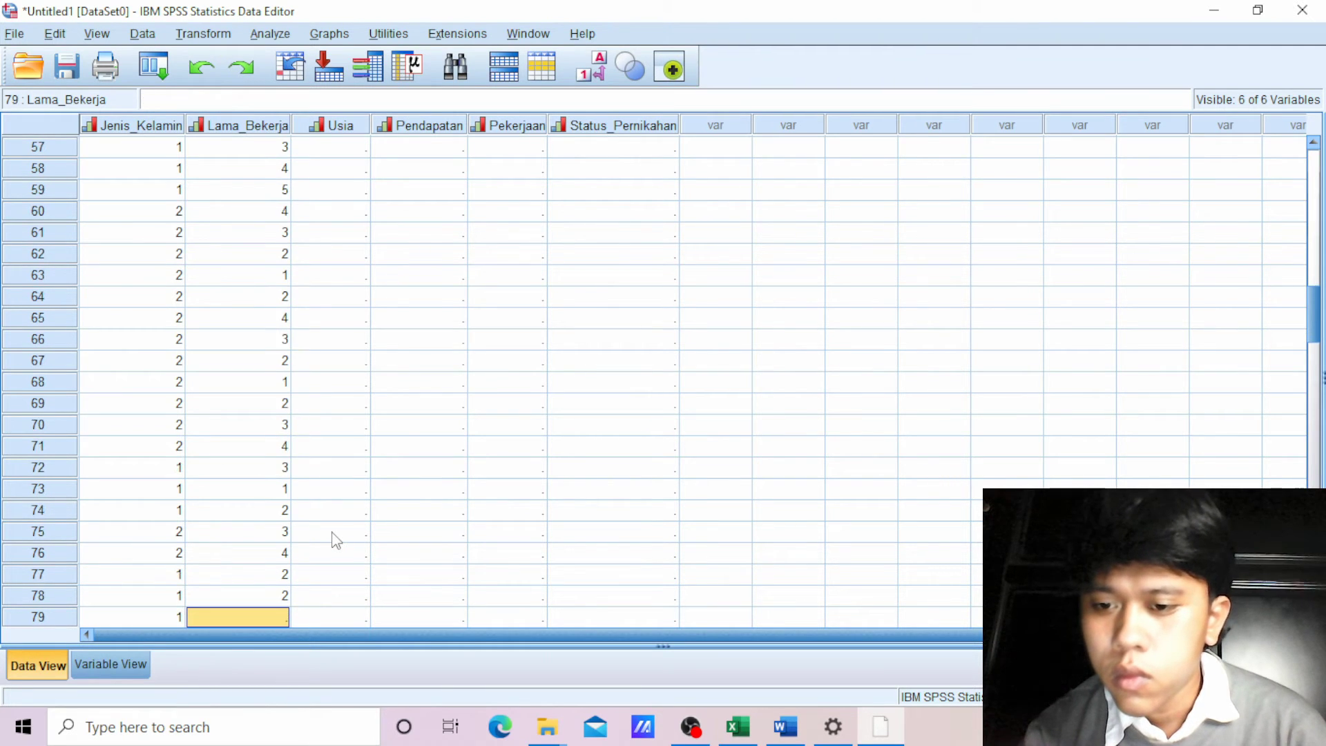
{"action": "key", "text": "Up"}
{"action": "type", "text": "1"}
{"action": "key", "text": "Return"}
{"action": "type", "text": "2"}
{"action": "key", "text": "Return"}
{"action": "type", "text": "3"}
{"action": "key", "text": "Return"}
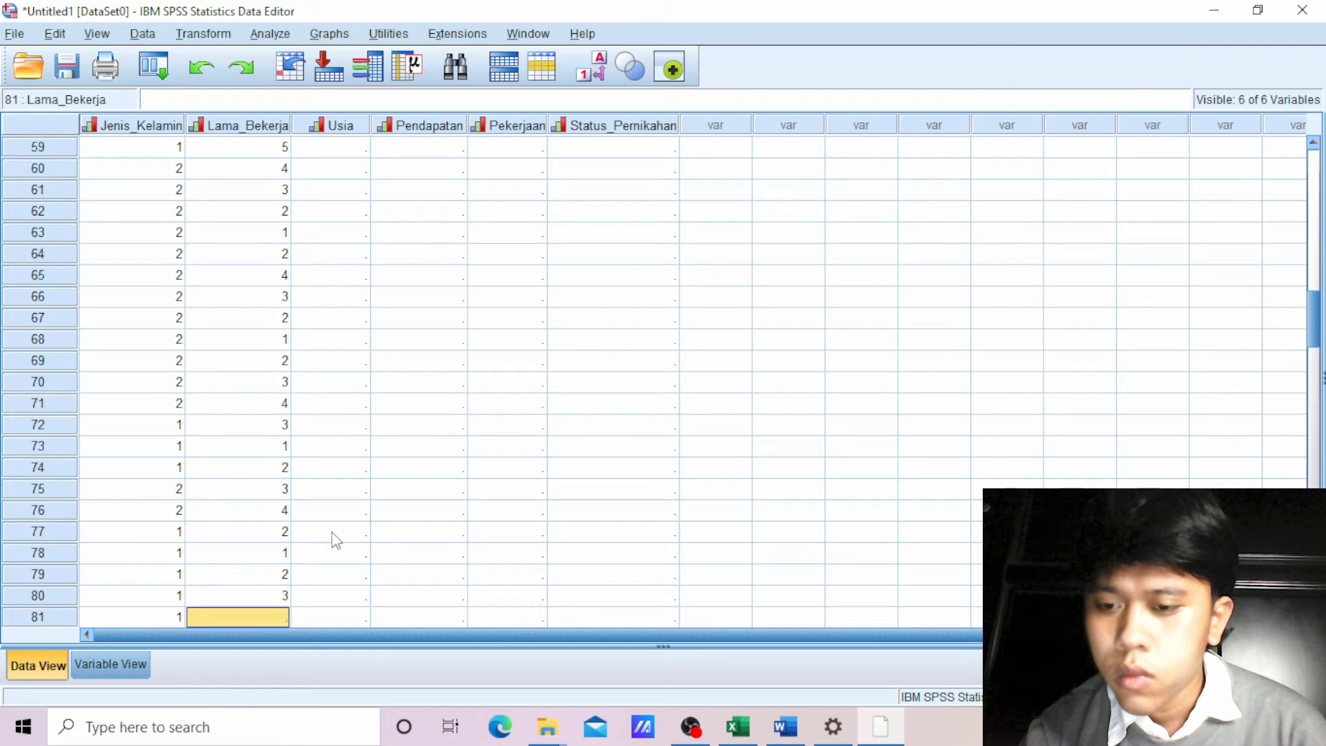
- Enter 4, 3, 2, 1, 3, 4, 2, 3, 5, 1, 2, 3, 4, 3 in Lama_Bekerja rows 81 to 94
{"action": "type", "text": "4"}
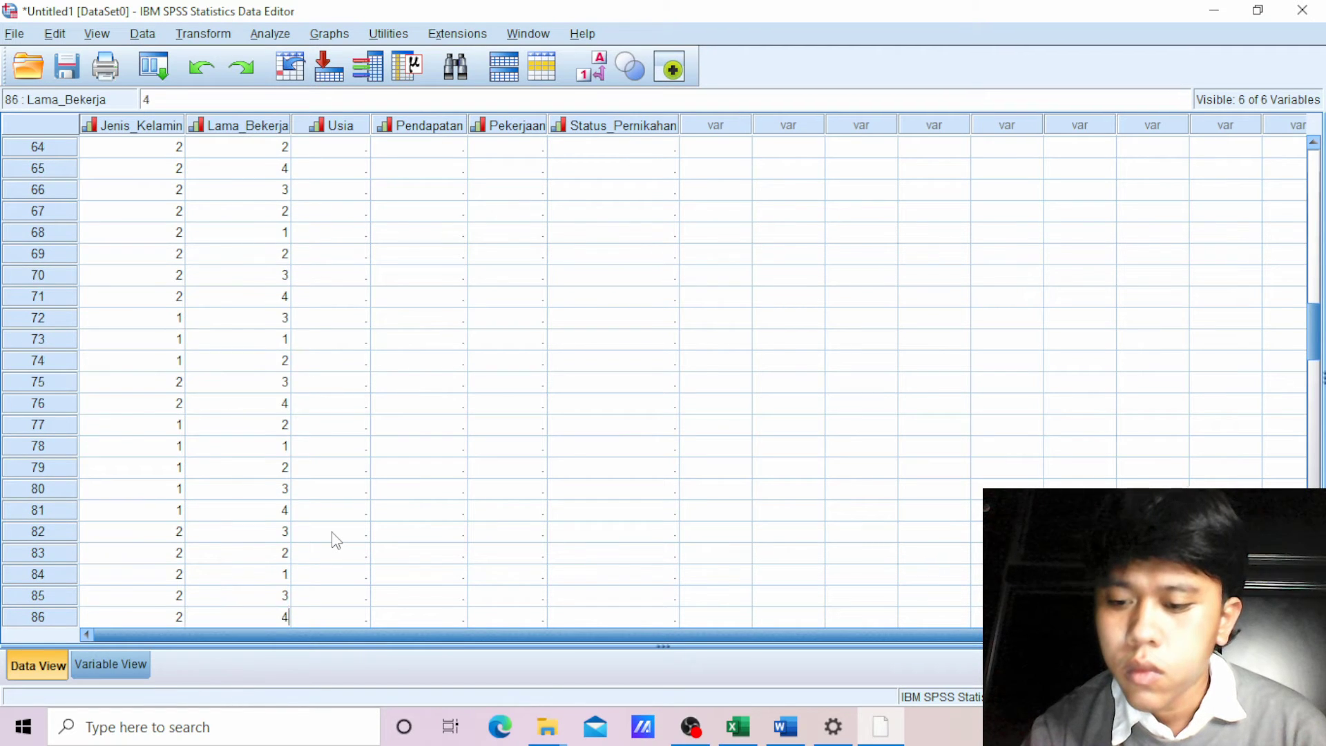
{"action": "type", "text": " 3 2 1 3 4 2 3 5 1 2 3 4"}
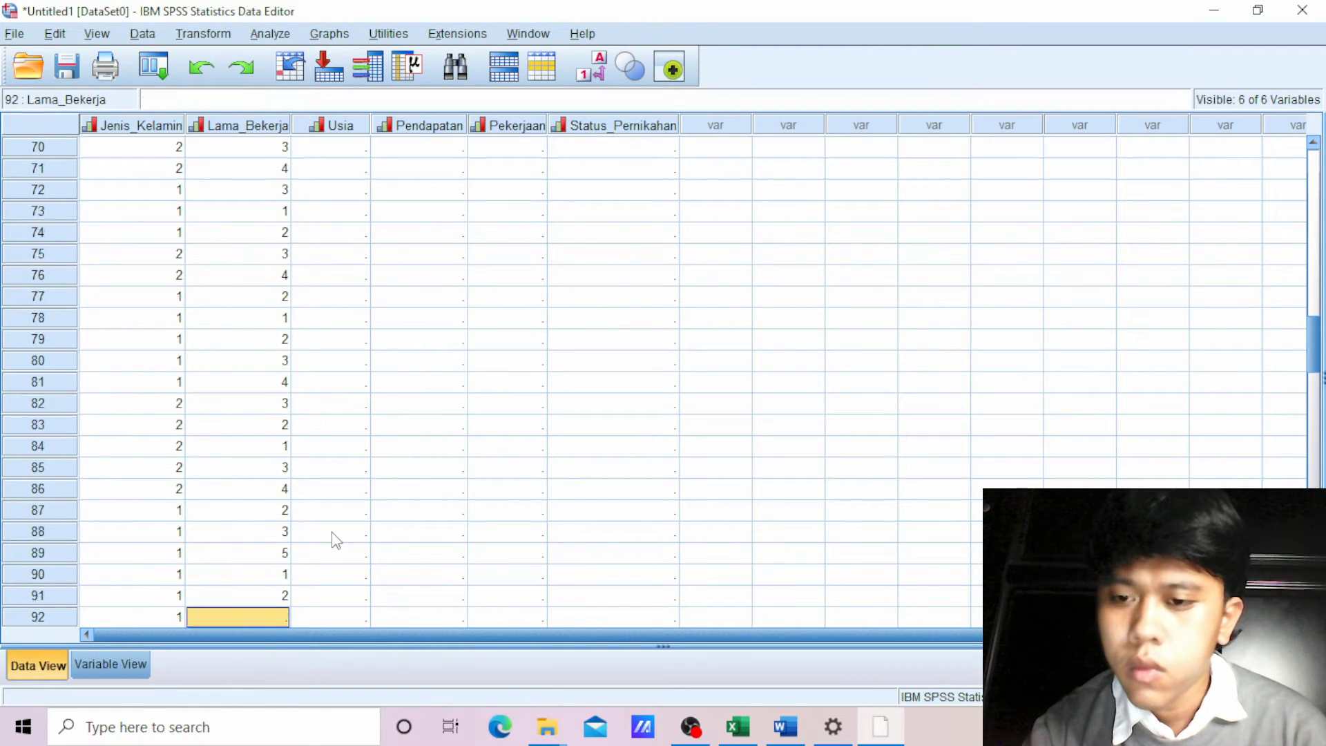
{"action": "key", "text": "Return"}
{"action": "type", "text": "3"}
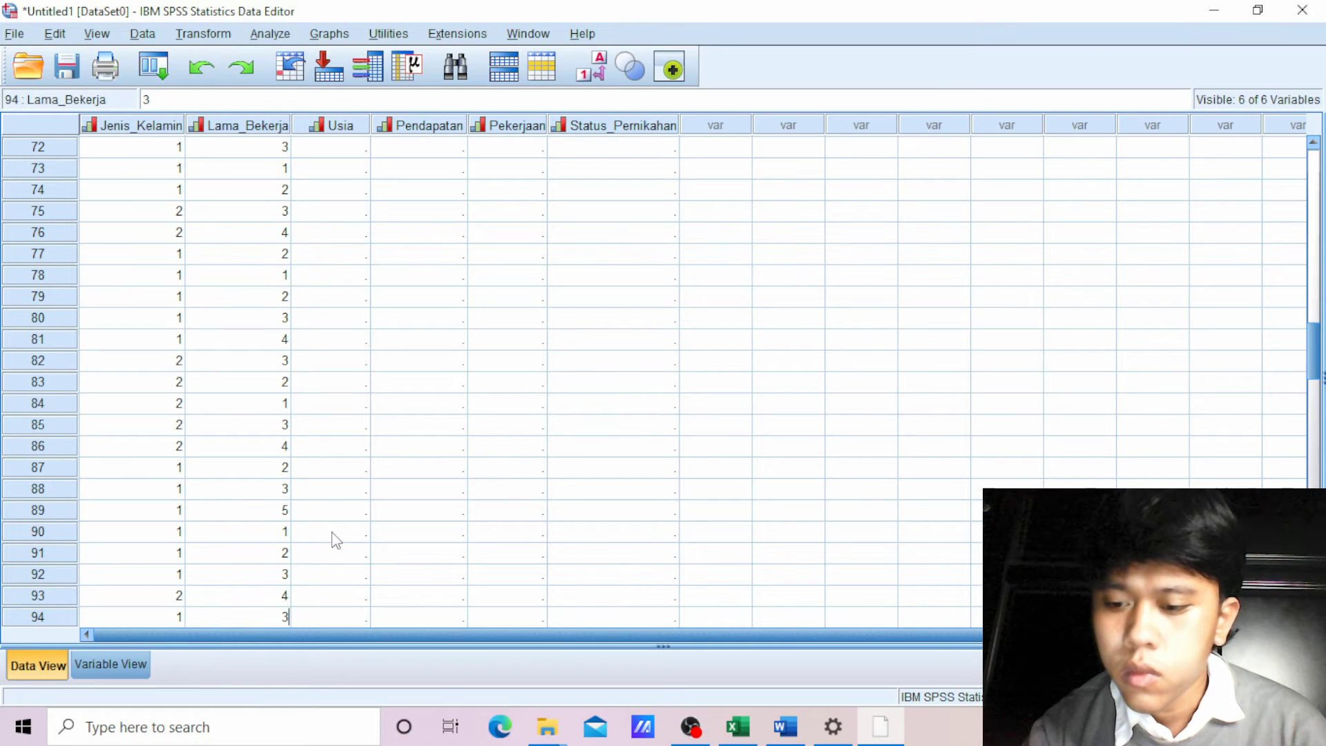
- Enter 1, 2, 3, 4, 5, 4, 3, 2, 1, 3, 4, 5, 4, 2 in Lama_Bekerja rows 95 to 108, correcting the mistyped row 108
{"action": "type", "text": " 1 2 3 4 5"}
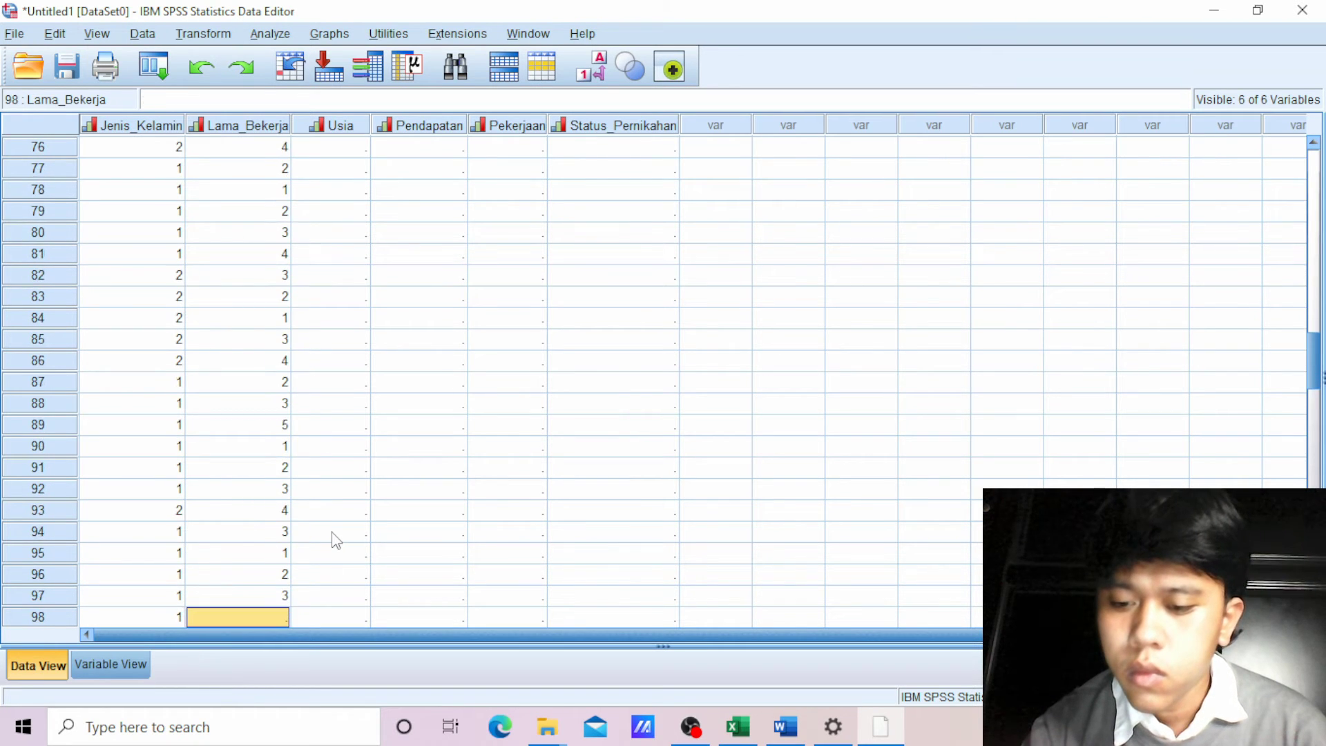
{"action": "type", "text": " 4 3 2 1 "}
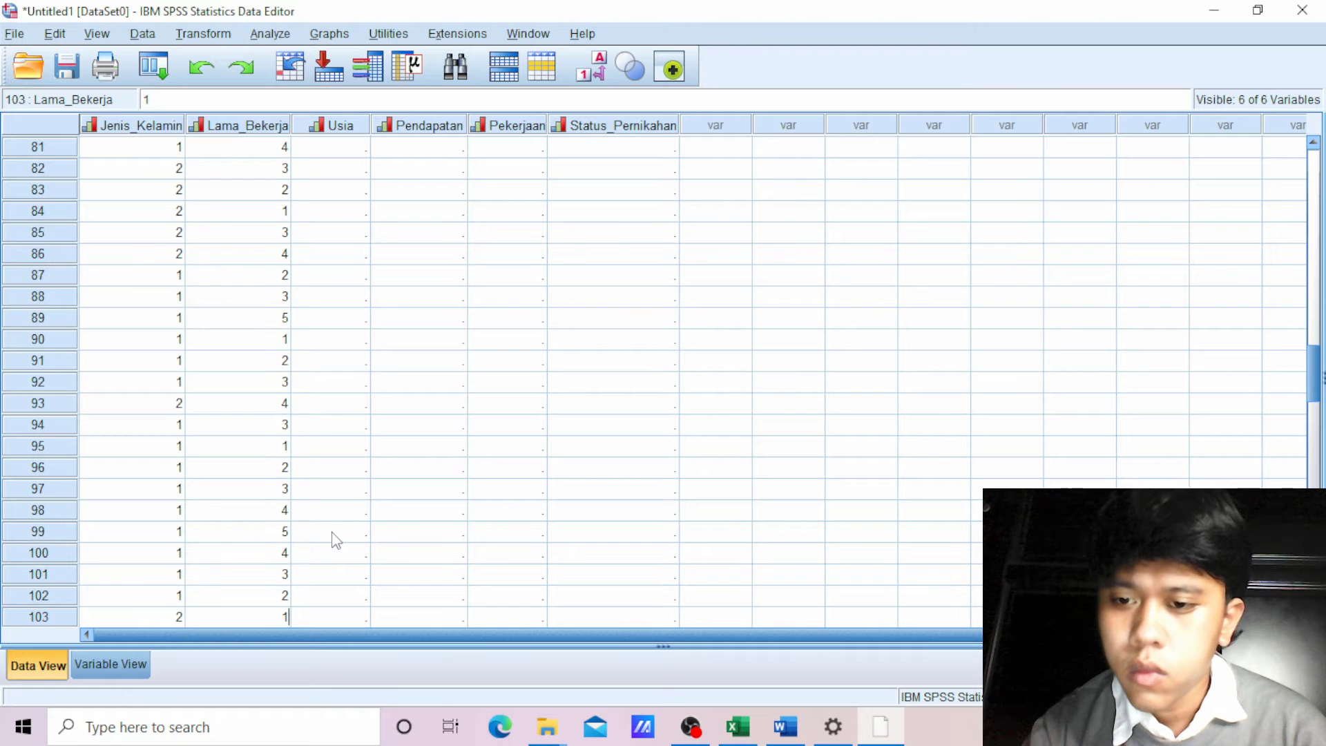
{"action": "type", "text": "3 4 5 4 3"}
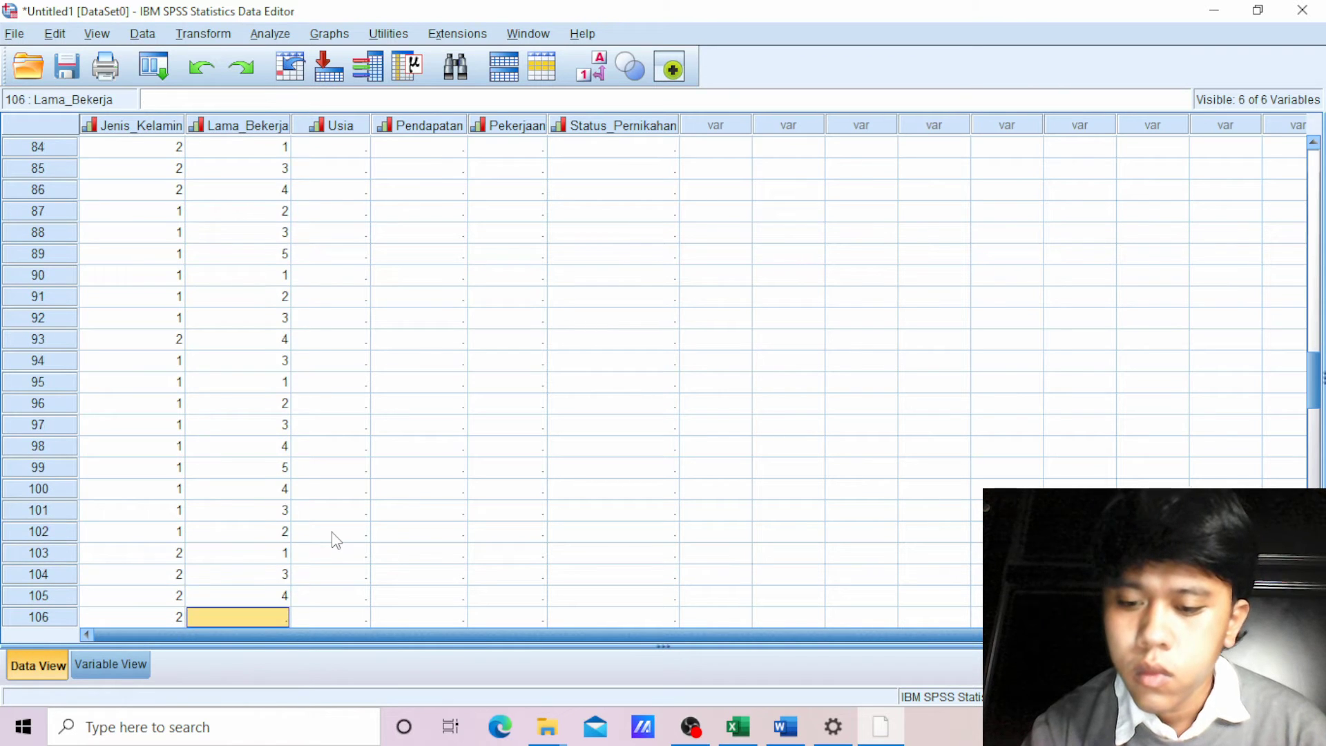
{"action": "type", "text": "2"}
{"action": "key", "text": "Return"}
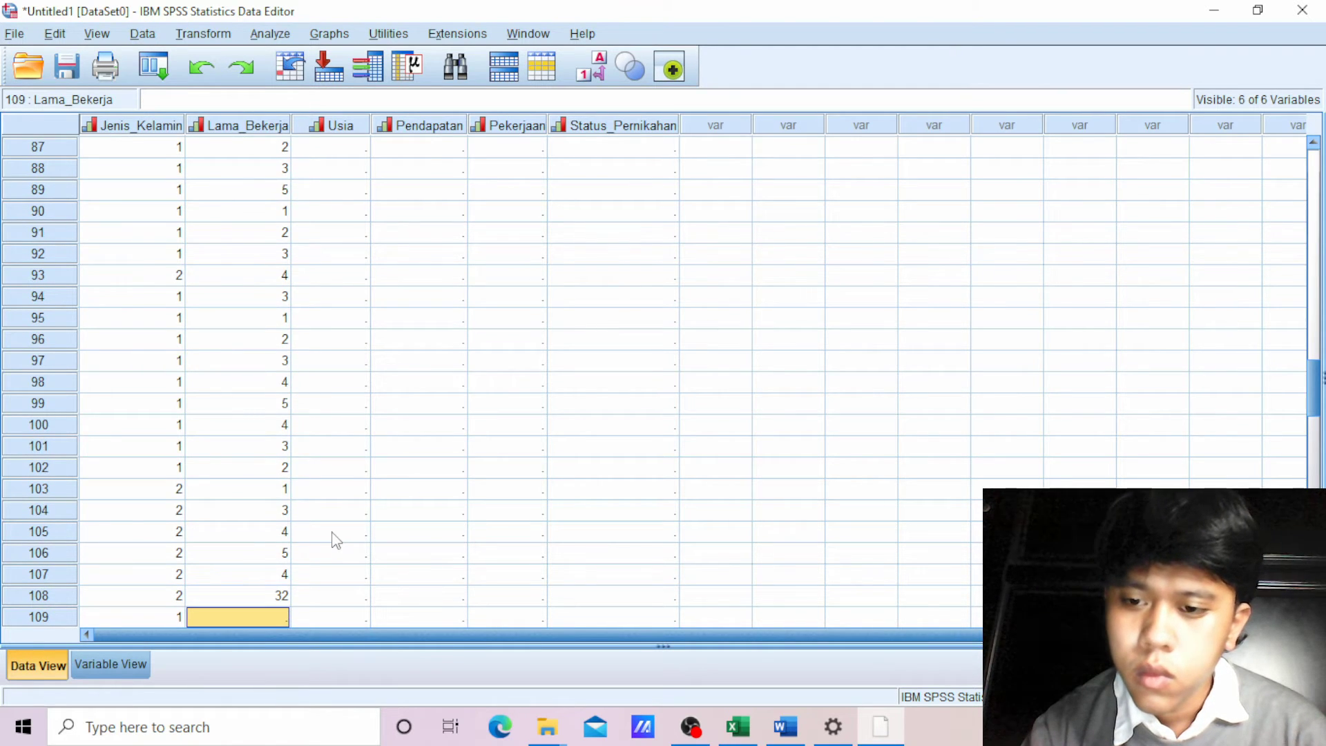
{"action": "key", "text": "Up"}
{"action": "type", "text": "2"}
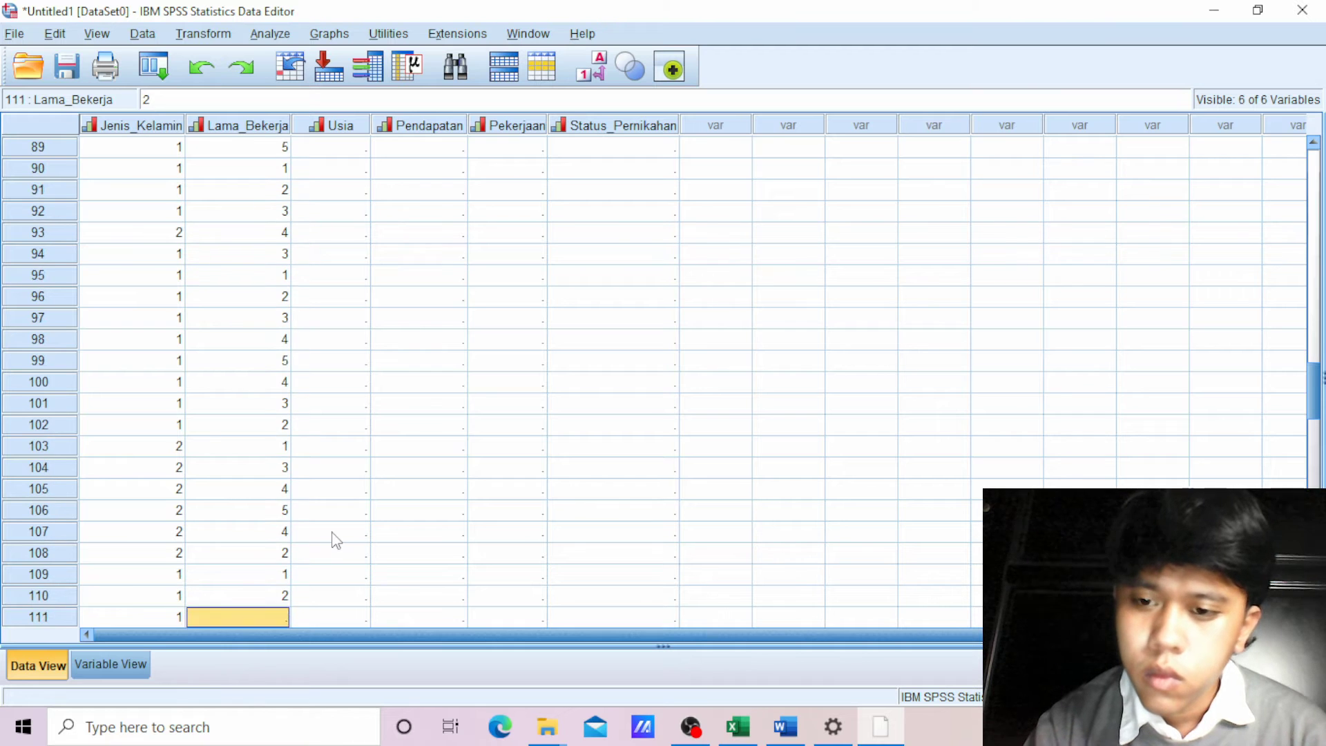
- Enter 1, 2, 3, 4, 3, 2, 1, 2, 3, 4, 5, 4, 3, 2, 1, 3 in Lama_Bekerja rows 109 to 124
{"action": "type", "text": "1 2 3 4 3 2 1 2 3 4 "}
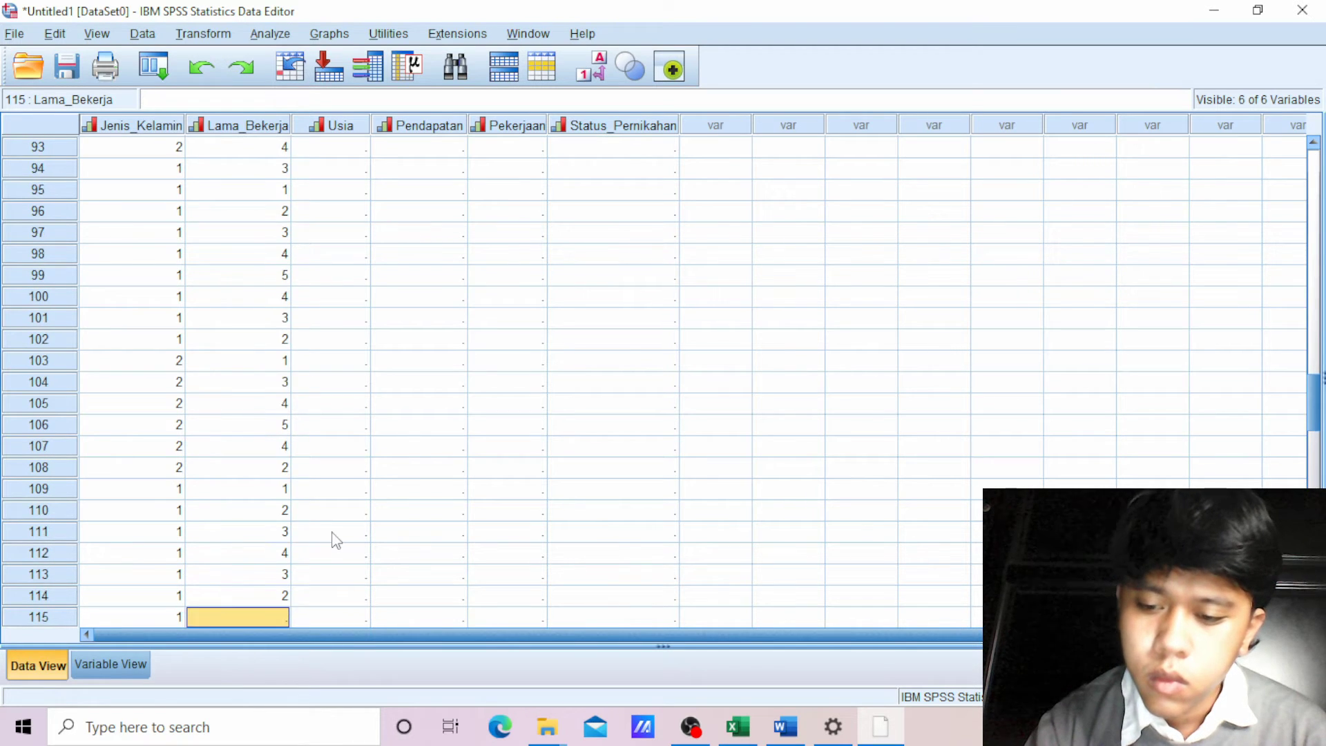
{"action": "type", "text": "5 4 3 2 1 "}
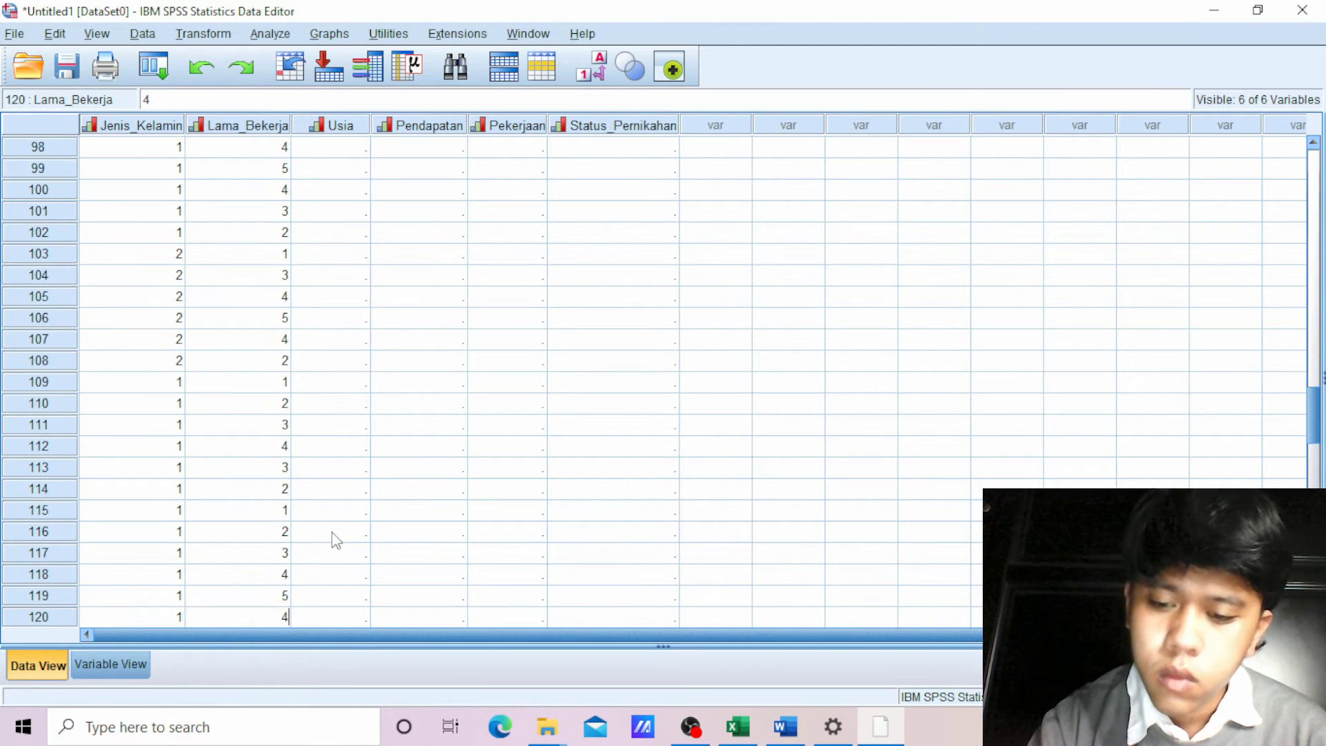
{"action": "type", "text": "3"}
{"action": "key", "text": "Return"}
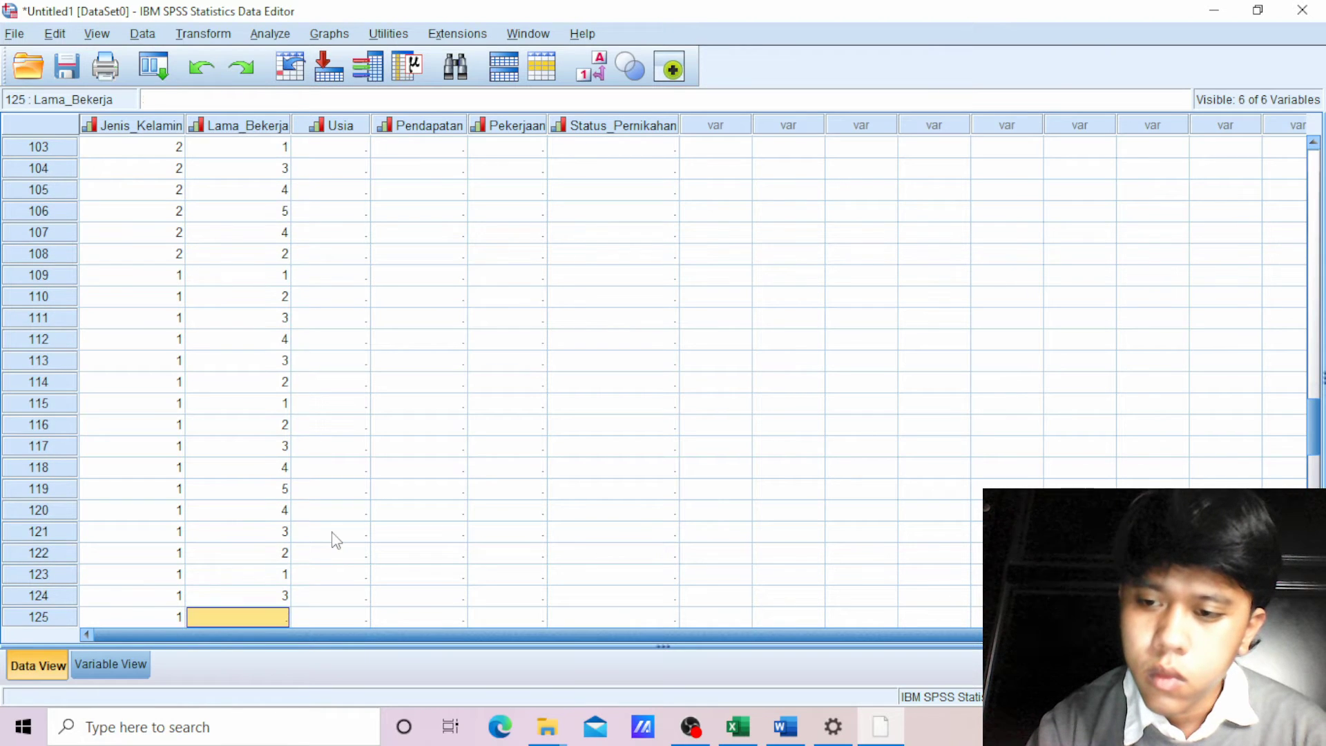
- Enter 5, 3, 2, 1, 2, 3, 4, 3, 2, 3, 43, 2, 3, 4 in Lama_Bekerja rows 125 to 138
{"action": "type", "text": "5"}
{"action": "key", "text": "Return"}
{"action": "type", "text": "3"}
{"action": "key", "text": "Return"}
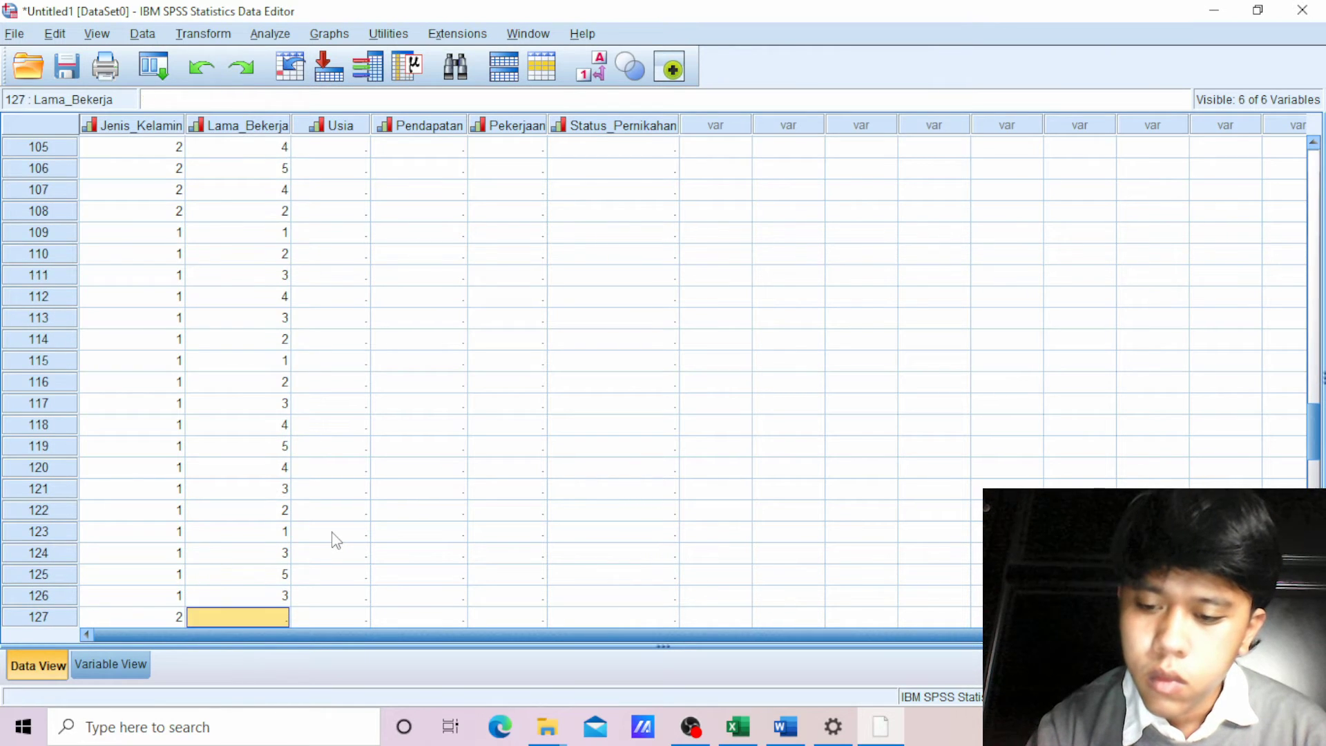
{"action": "type", "text": "2 1 2 3 4 "}
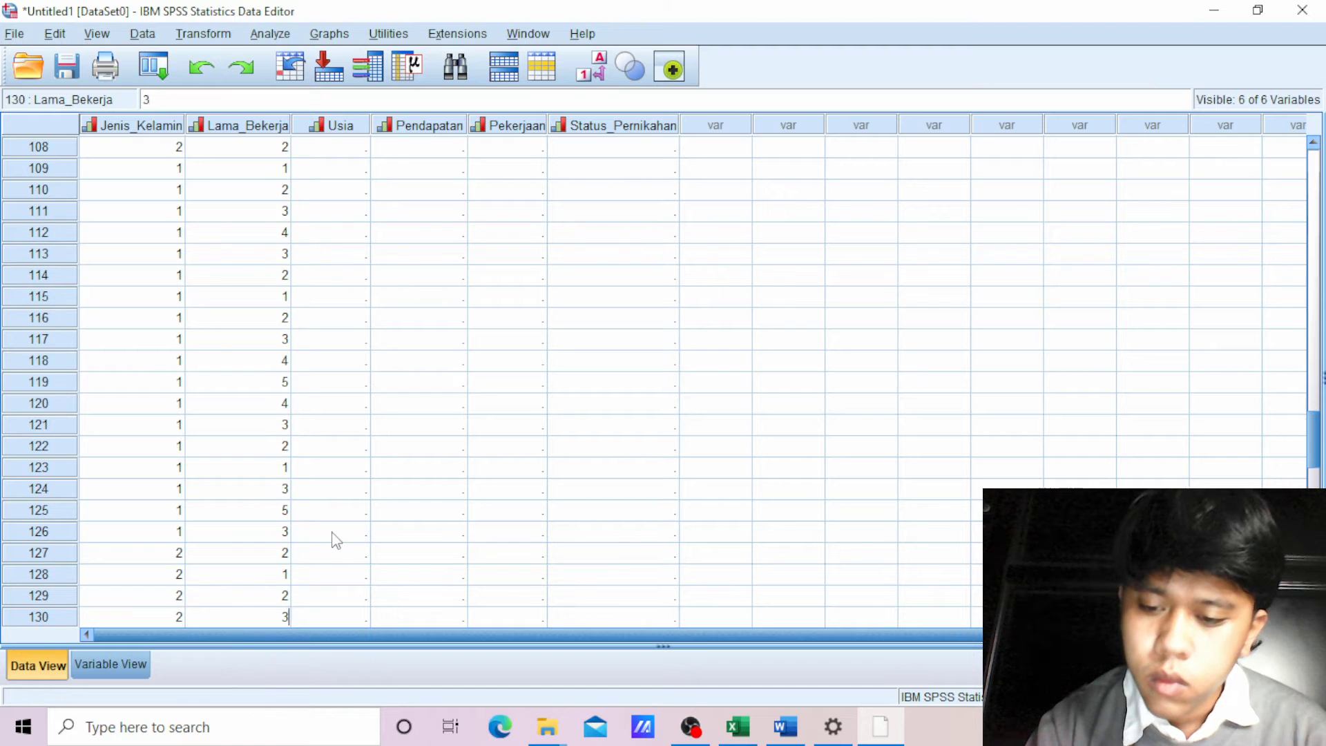
{"action": "type", "text": "3 2 3 43 2 3"}
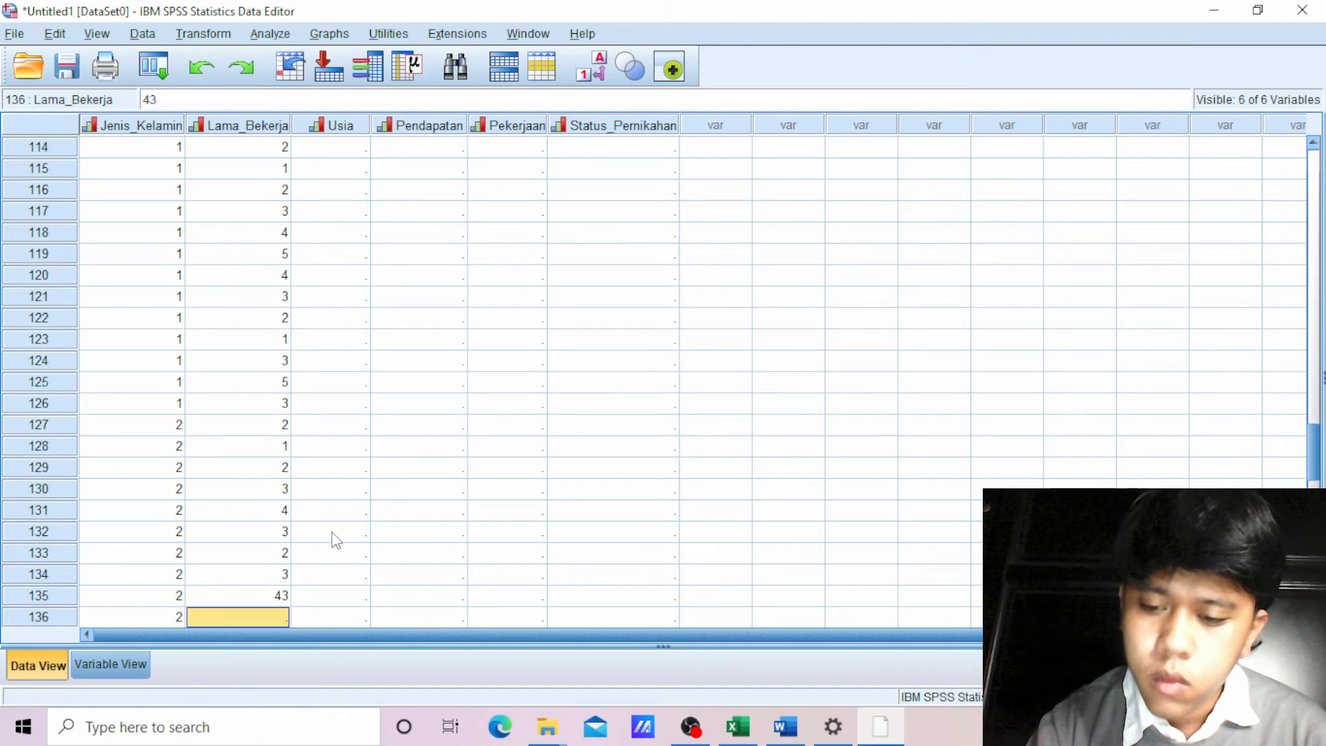
{"action": "key", "text": "Return"}
{"action": "type", "text": "4"}
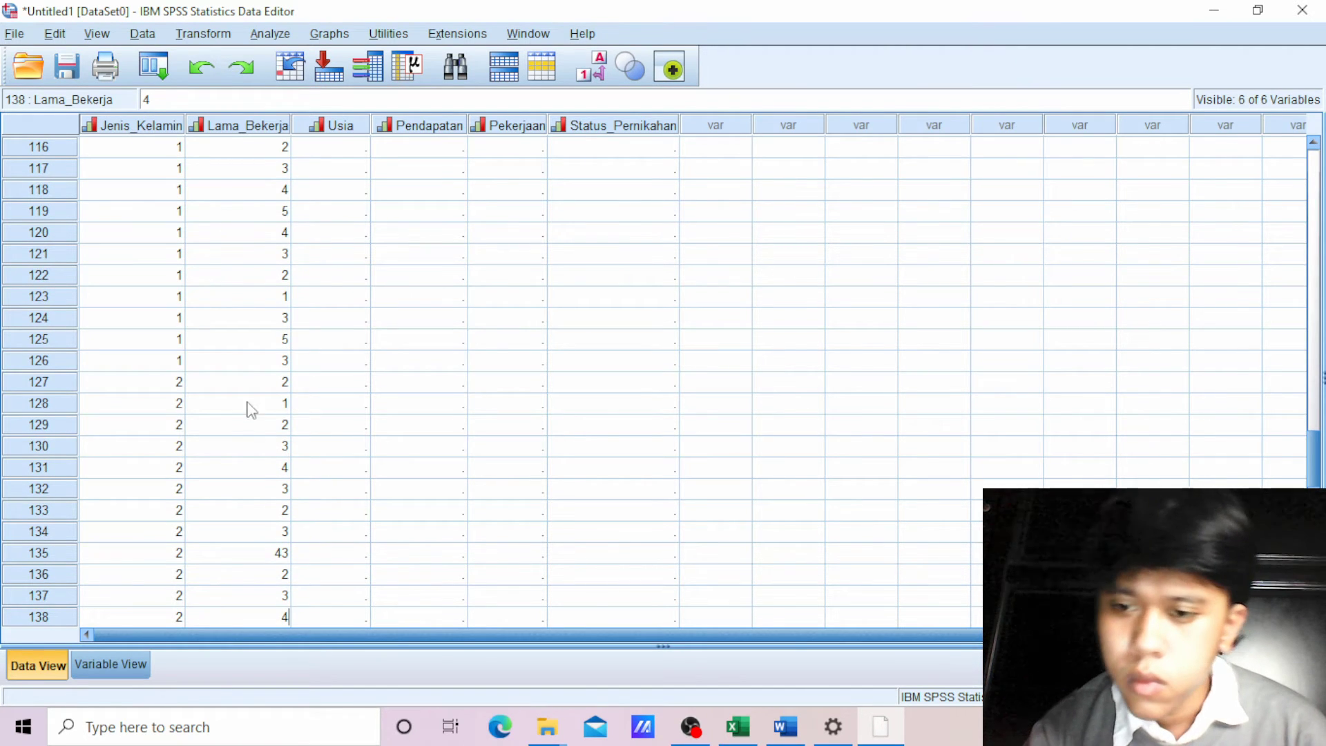
- Correct the mistyped Lama_Bekerja value in row 135 to 4 and return to the first empty row
{"action": "left_click", "coordinate": [262, 554]}
{"action": "type", "text": "2"}
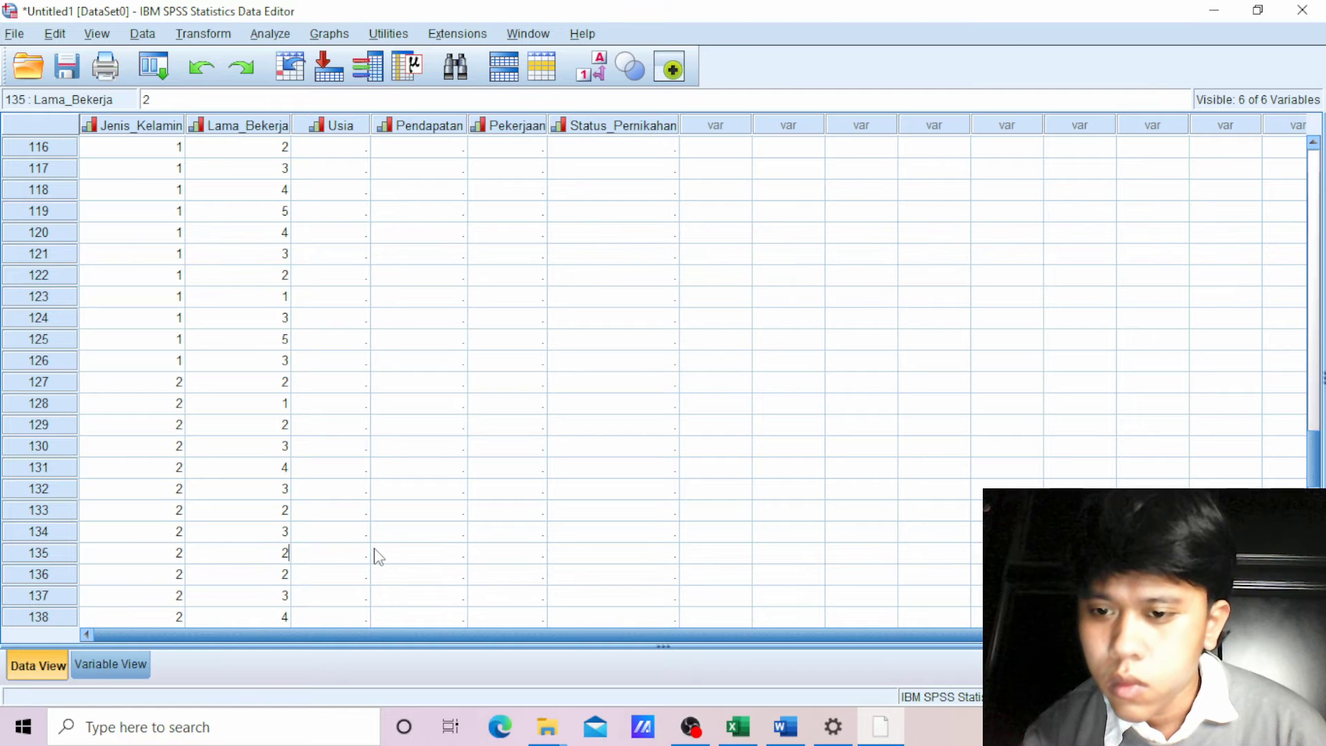
{"action": "type", "text": "4"}
{"action": "key", "text": "Return"}
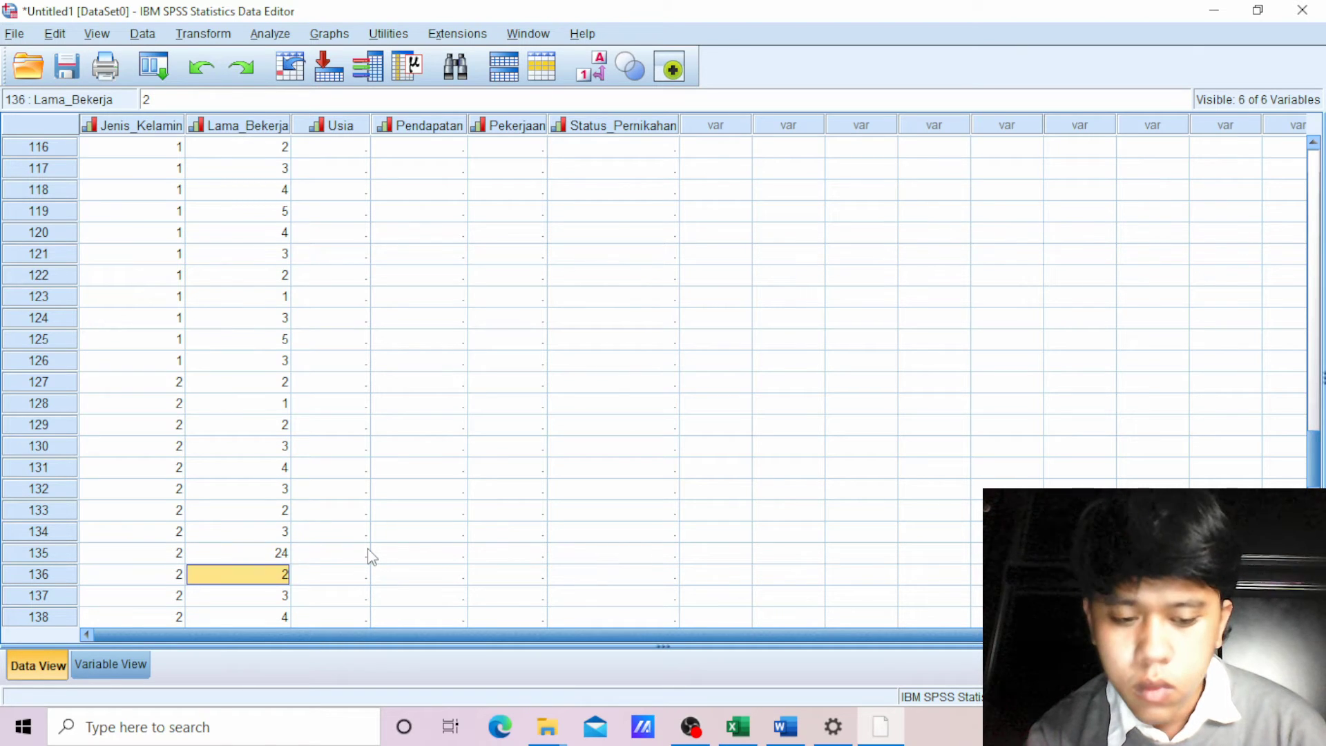
{"action": "key", "text": "Up"}
{"action": "type", "text": "4"}
{"action": "key", "text": "Return"}
{"action": "key", "text": "Down"}
{"action": "key", "text": "Down"}
{"action": "key", "text": "Down"}
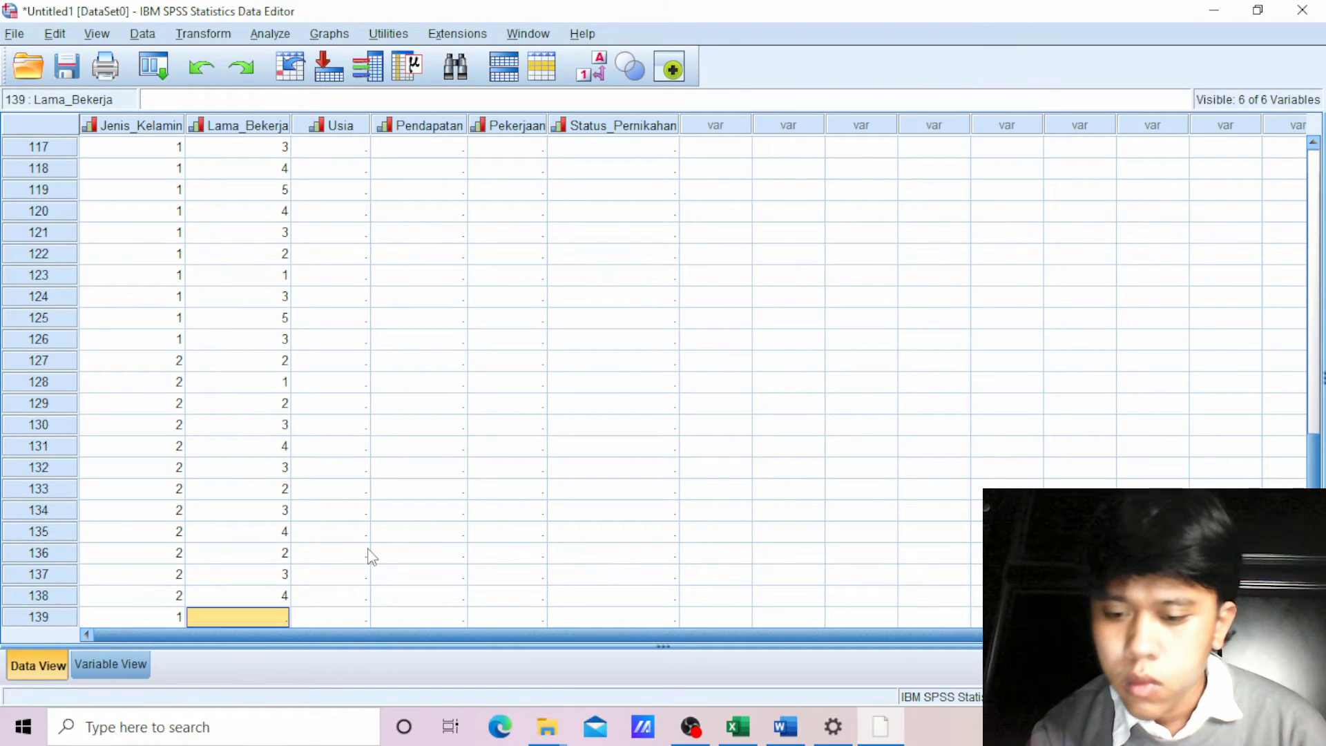
- Enter 3, 2, 1, 2, 3, 4 in Lama_Bekerja rows 139 to 144
{"action": "type", "text": "3"}
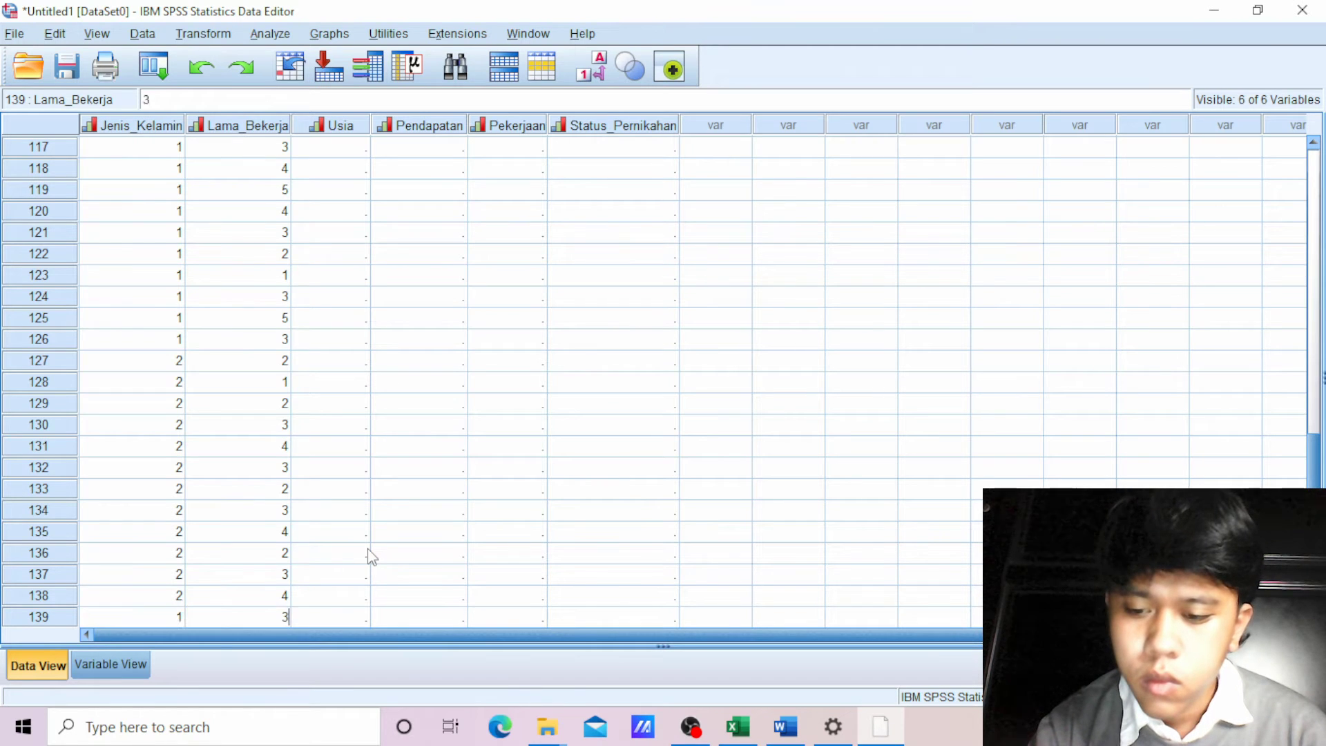
{"action": "key", "text": "Return"}
{"action": "type", "text": "2"}
{"action": "key", "text": "Return"}
{"action": "type", "text": "1"}
{"action": "key", "text": "Return"}
{"action": "type", "text": "2 3"}
{"action": "key", "text": "Return"}
{"action": "type", "text": "4"}
{"action": "key", "text": "Return"}
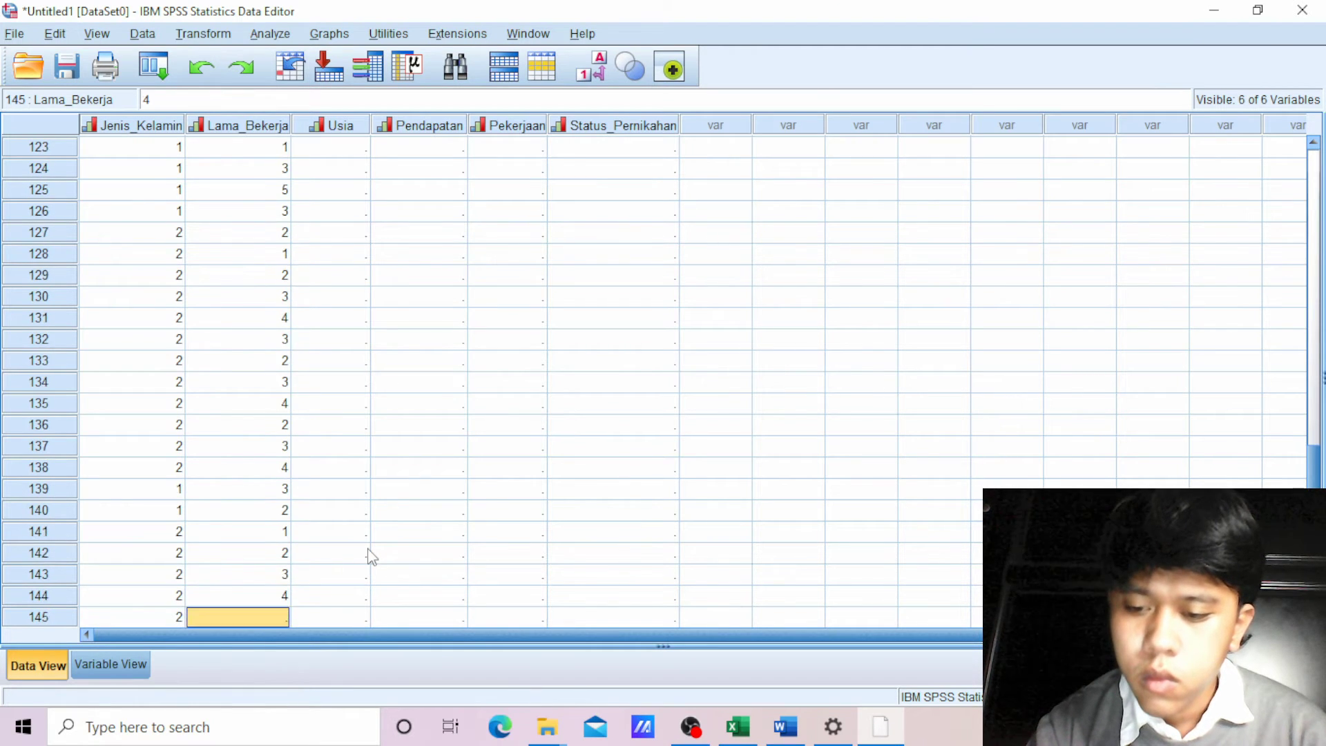
- Enter 2, 1, 3, 4, 4, 1 in Lama_Bekerja rows 145 to 150
{"action": "type", "text": "2"}
{"action": "key", "text": "Return"}
{"action": "type", "text": "1"}
{"action": "key", "text": "Return"}
{"action": "type", "text": "3 4"}
{"action": "key", "text": "Return"}
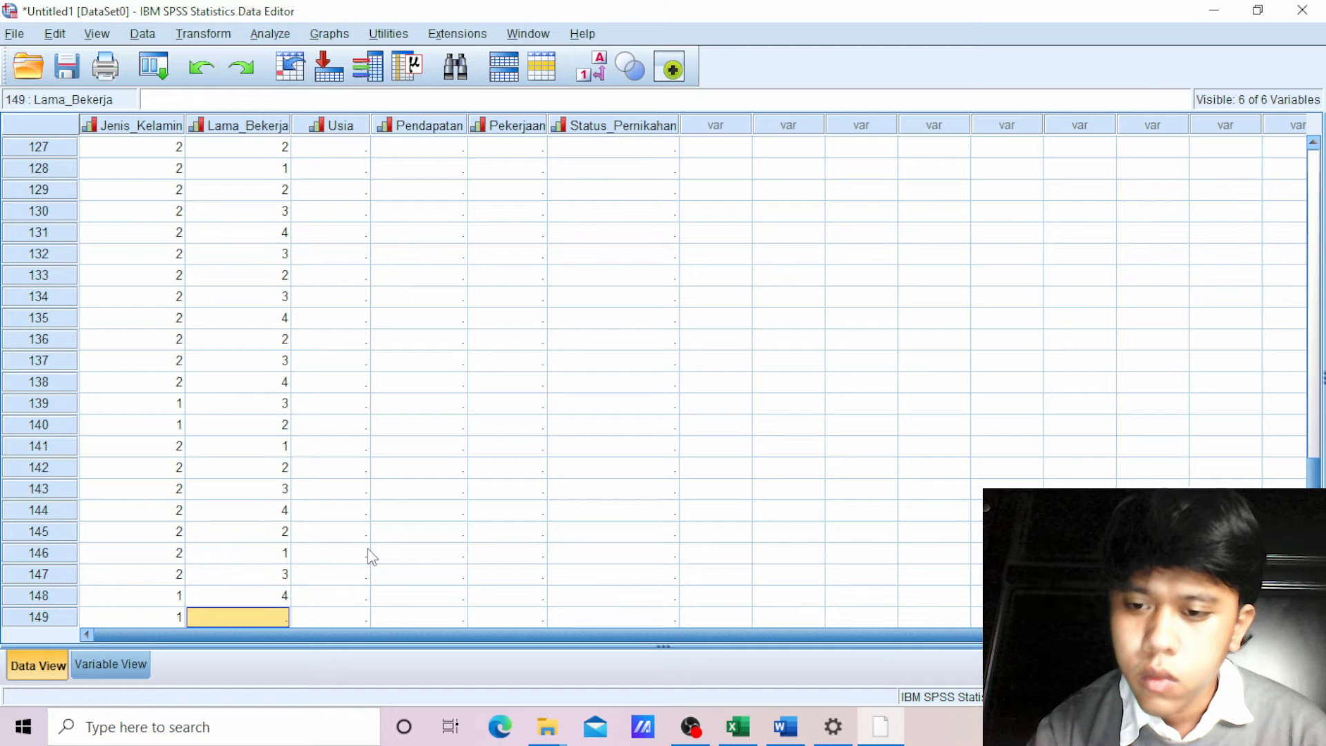
{"action": "type", "text": "4"}
{"action": "key", "text": "Return"}
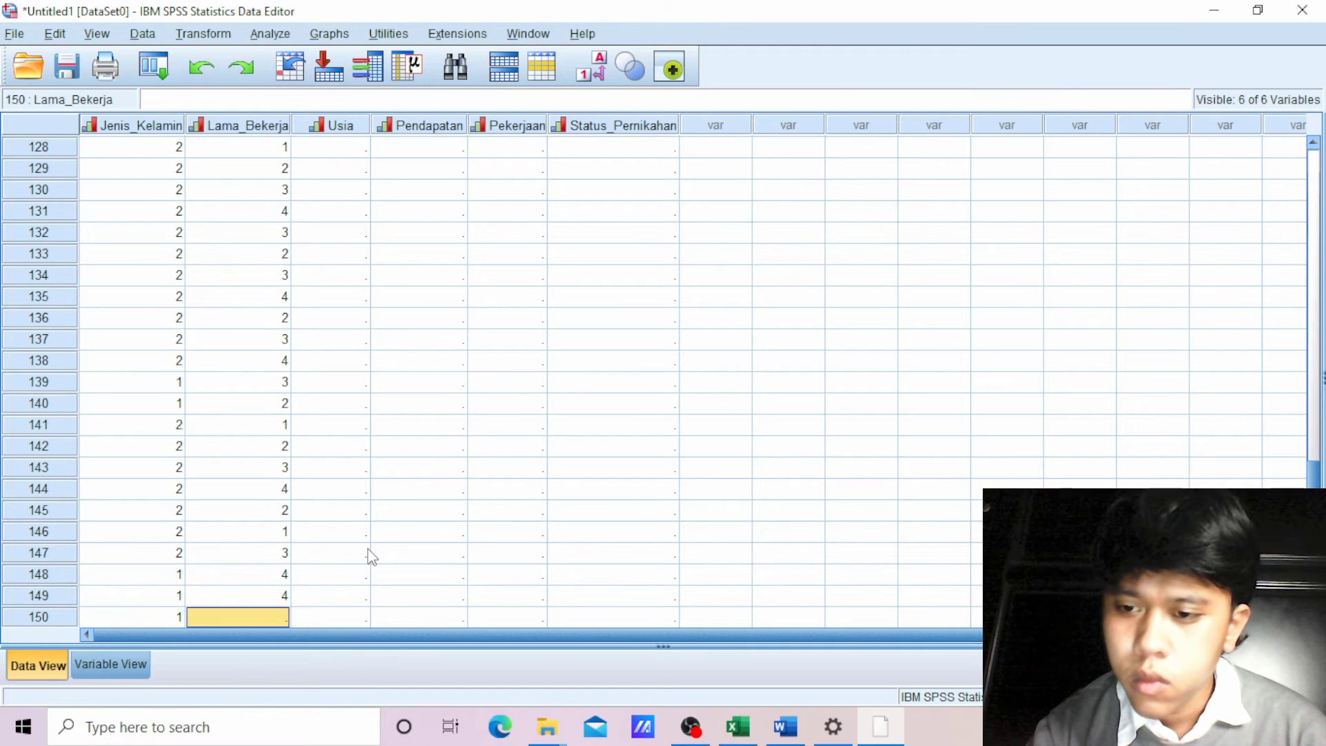
{"action": "type", "text": "1"}
- Enter 2, 3, 5, 4, 3, 2, 1 in Usia rows 1 to 7
{"action": "scroll", "coordinate": [91, 521], "scroll_direction": "up", "scroll_amount": 6}
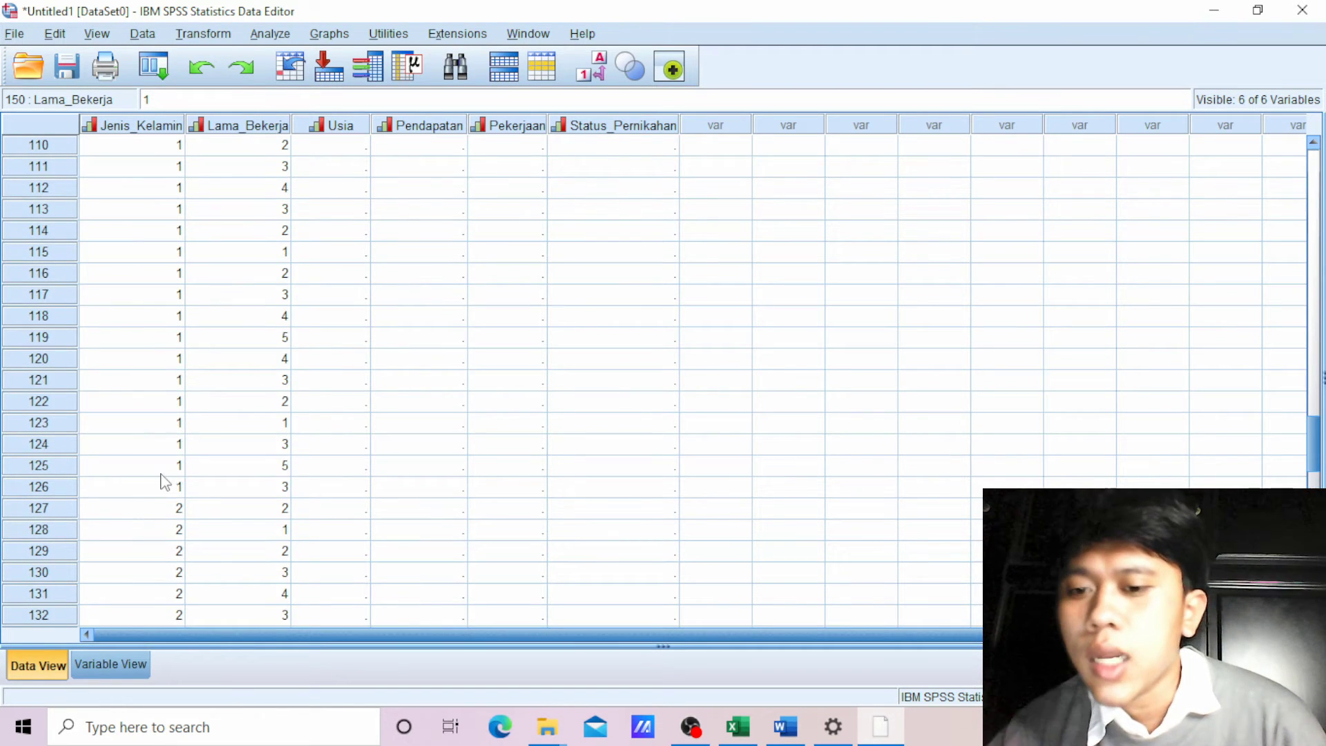
{"action": "scroll", "coordinate": [163, 481], "scroll_direction": "up", "scroll_amount": 20}
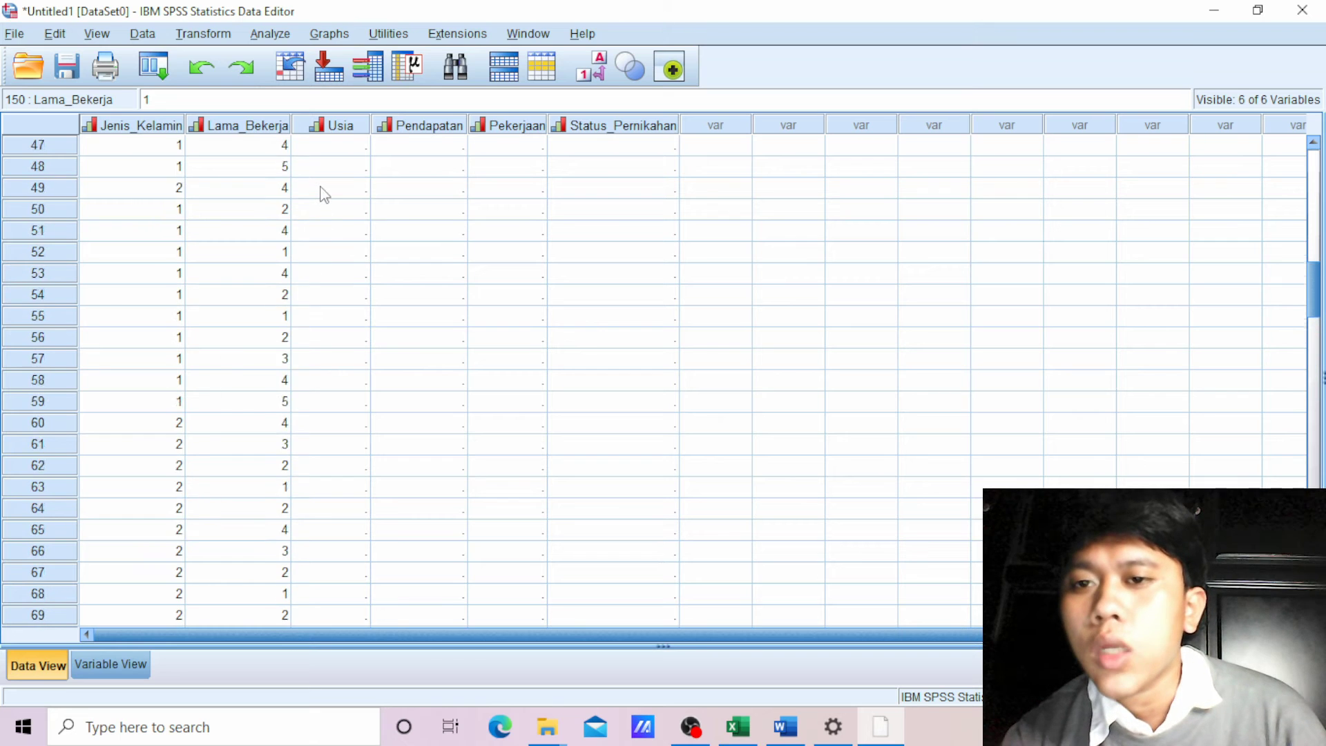
{"action": "scroll", "coordinate": [325, 195], "scroll_direction": "up", "scroll_amount": 7}
{"action": "scroll", "coordinate": [359, 208], "scroll_direction": "up", "scroll_amount": 8}
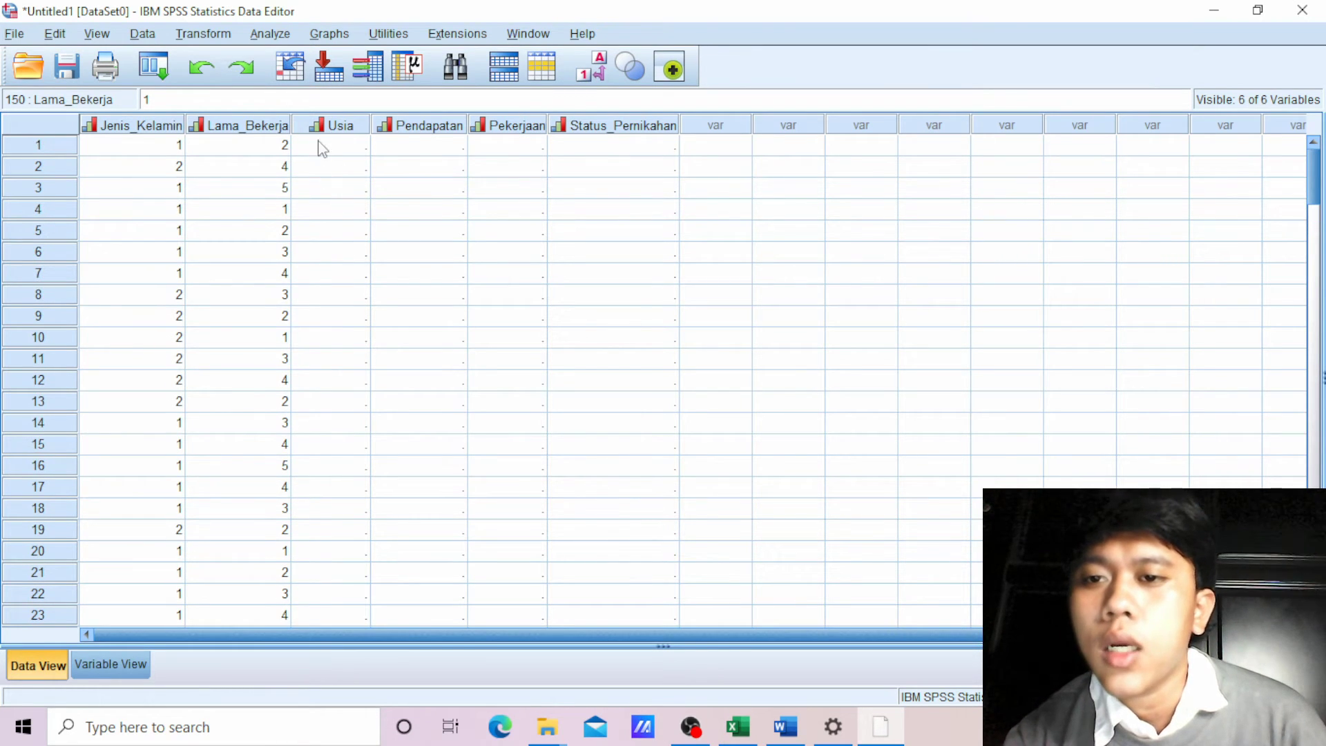
{"action": "left_click", "coordinate": [359, 148]}
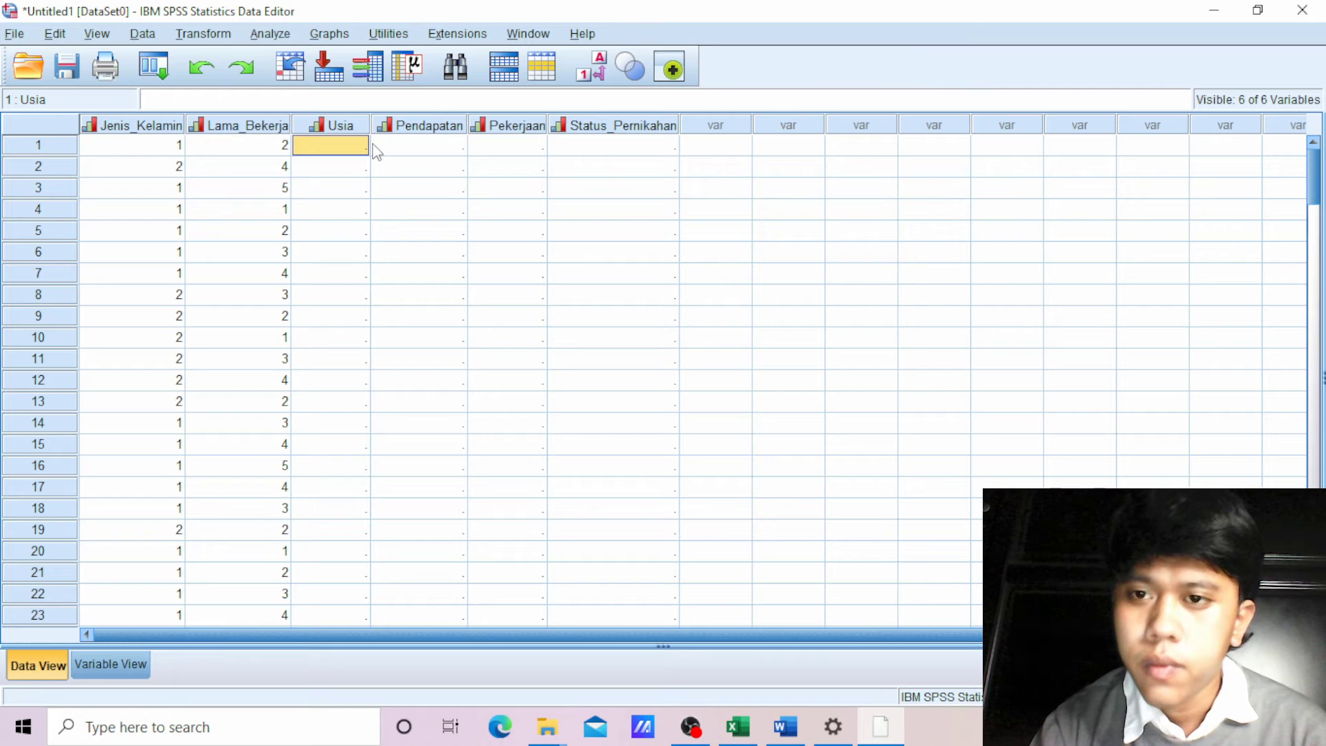
{"action": "type", "text": "2"}
{"action": "key", "text": "Return"}
{"action": "type", "text": "3"}
{"action": "key", "text": "Return"}
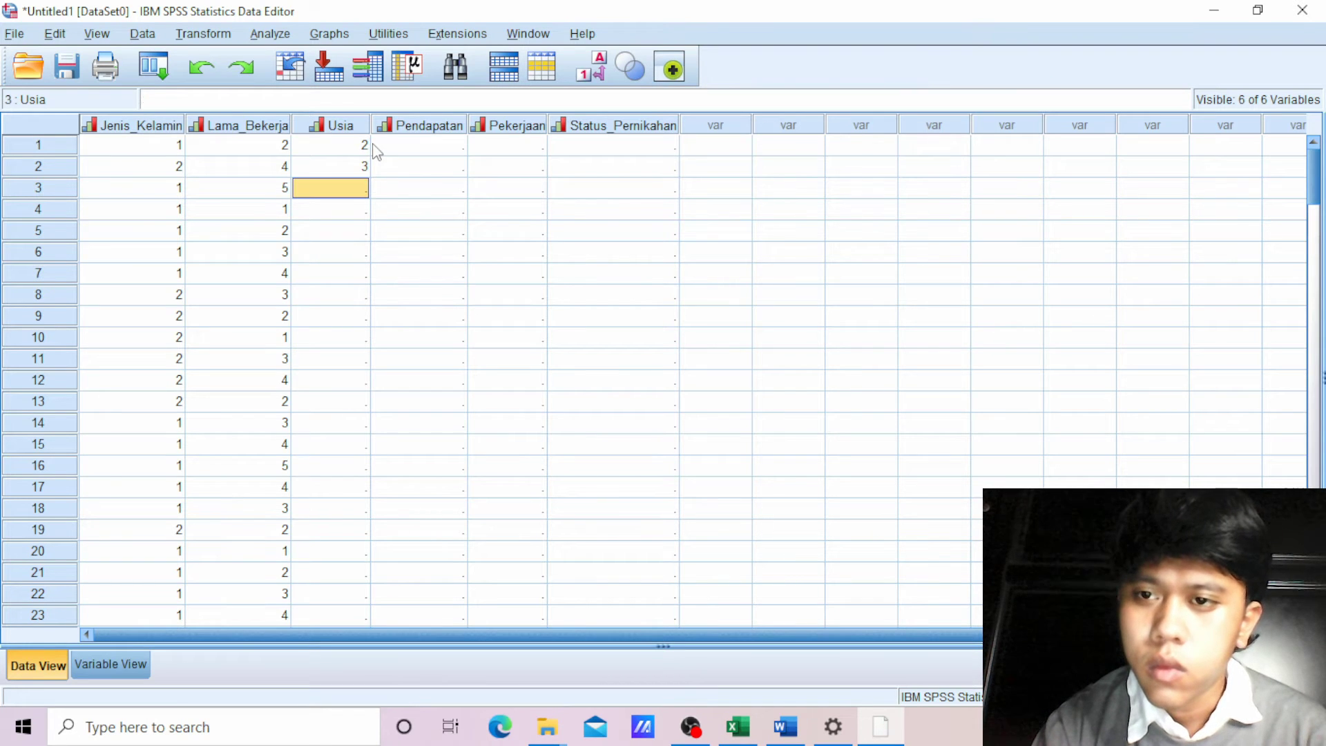
{"action": "type", "text": "5"}
{"action": "key", "text": "Return"}
{"action": "type", "text": "4"}
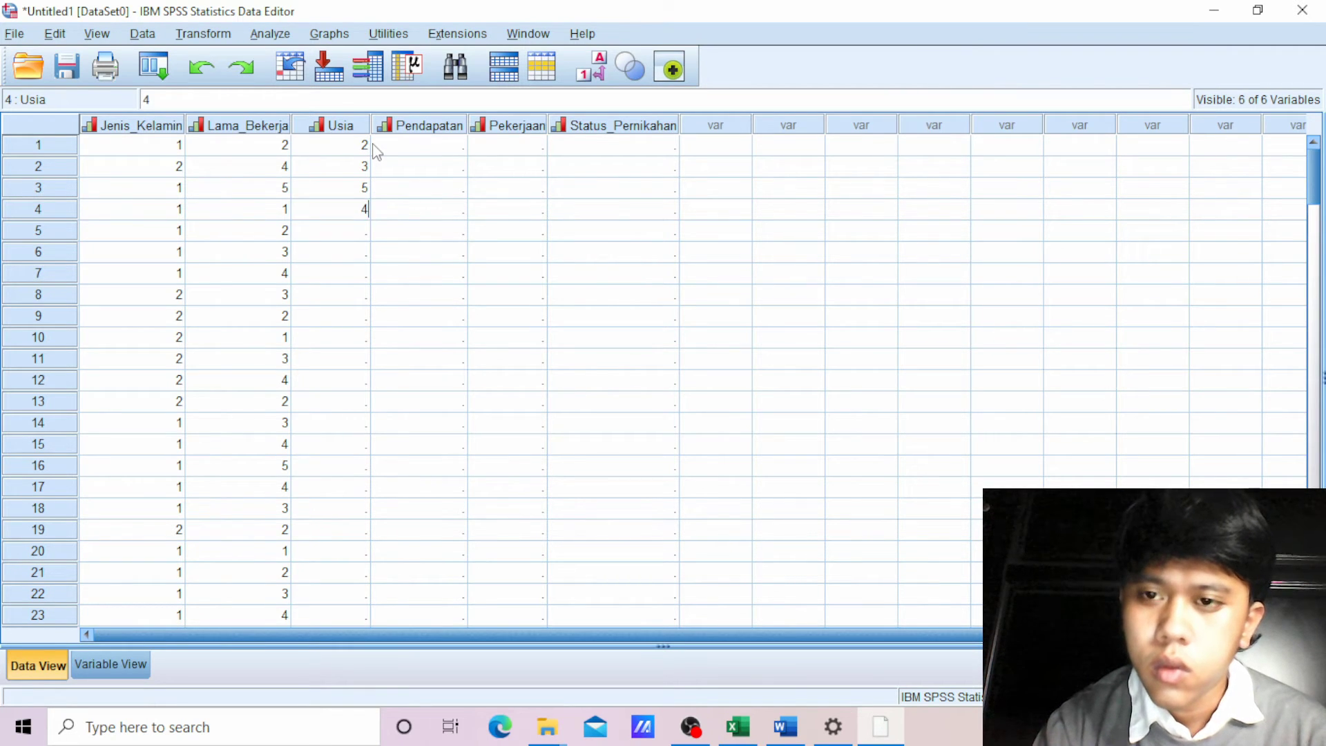
{"action": "type", "text": " 3 2 1 "}
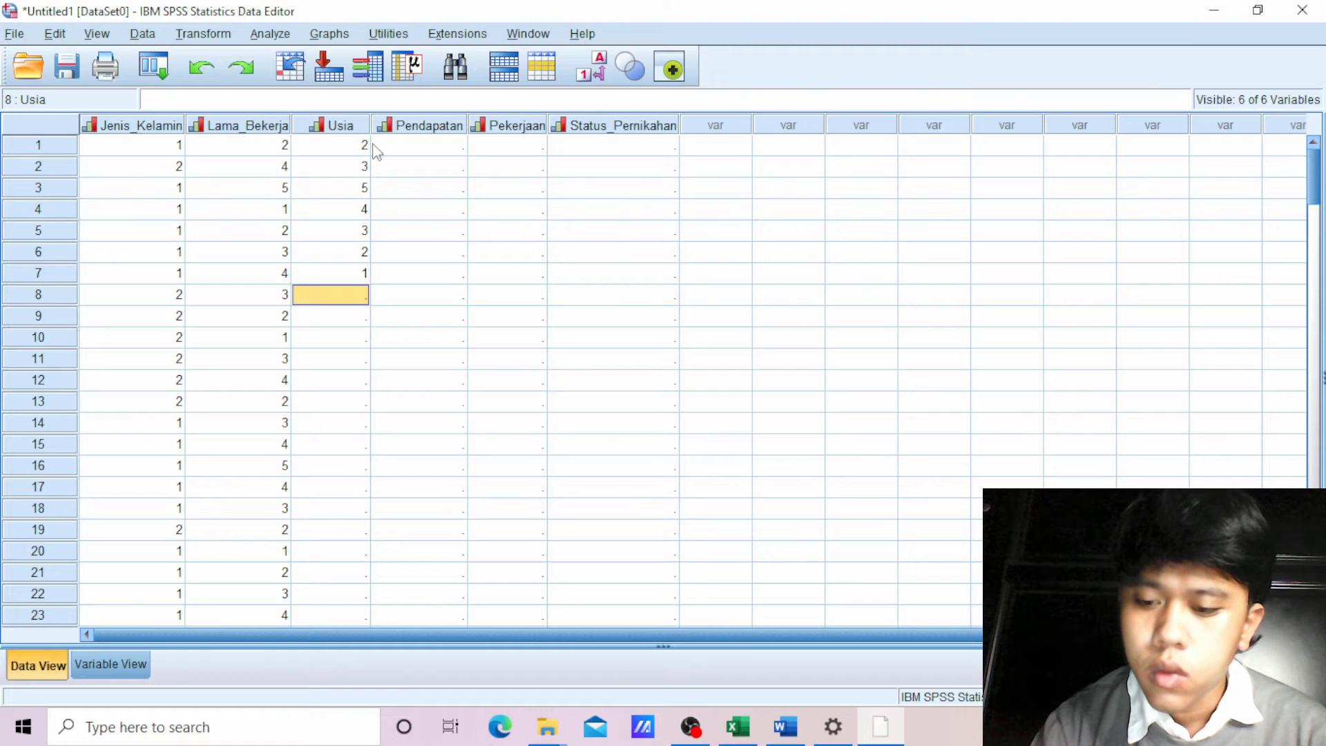
- Enter 2, 3, 4, 3, 2, 1, 2, 3, 4, 3, 2, 1, 2, 3 in Usia rows 8 to 21
{"action": "type", "text": "2 3 4 3 2 1"}
{"action": "key", "text": "Return"}
{"action": "type", "text": "2"}
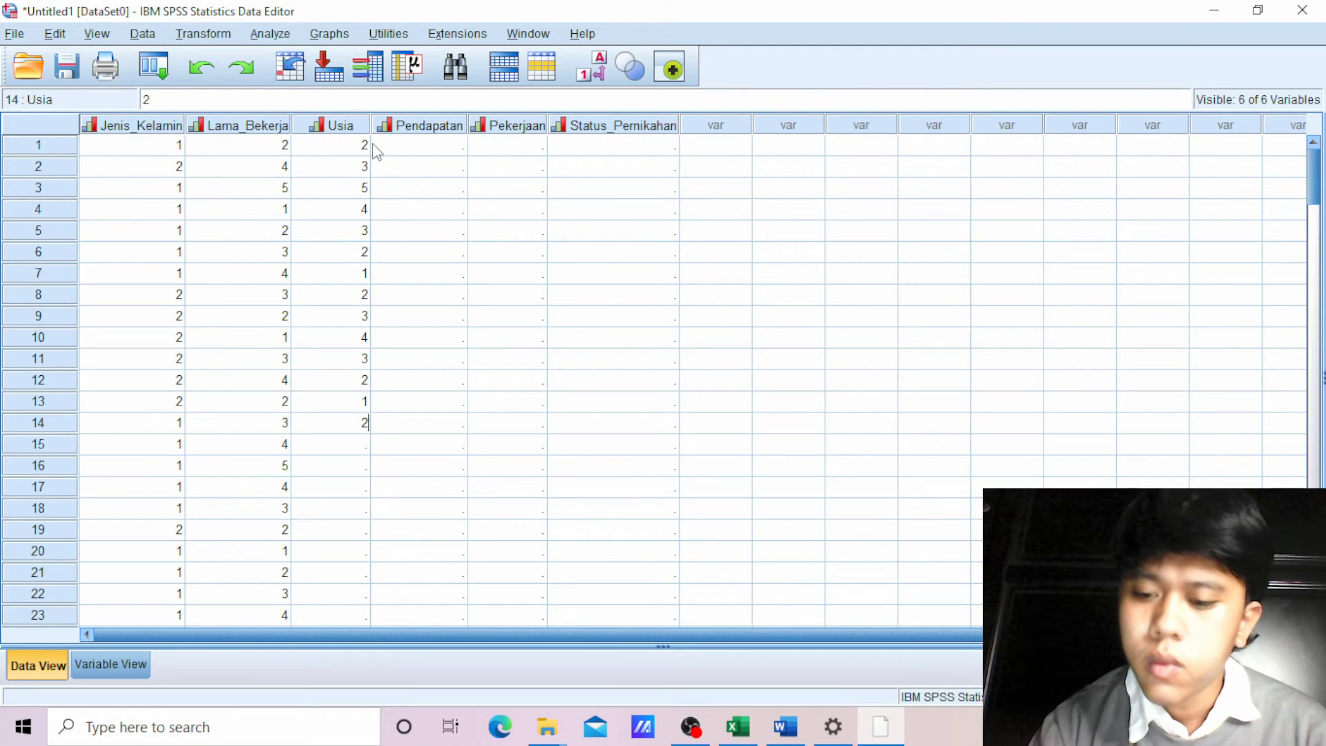
{"action": "key", "text": "Return"}
{"action": "type", "text": "1 2 3"}
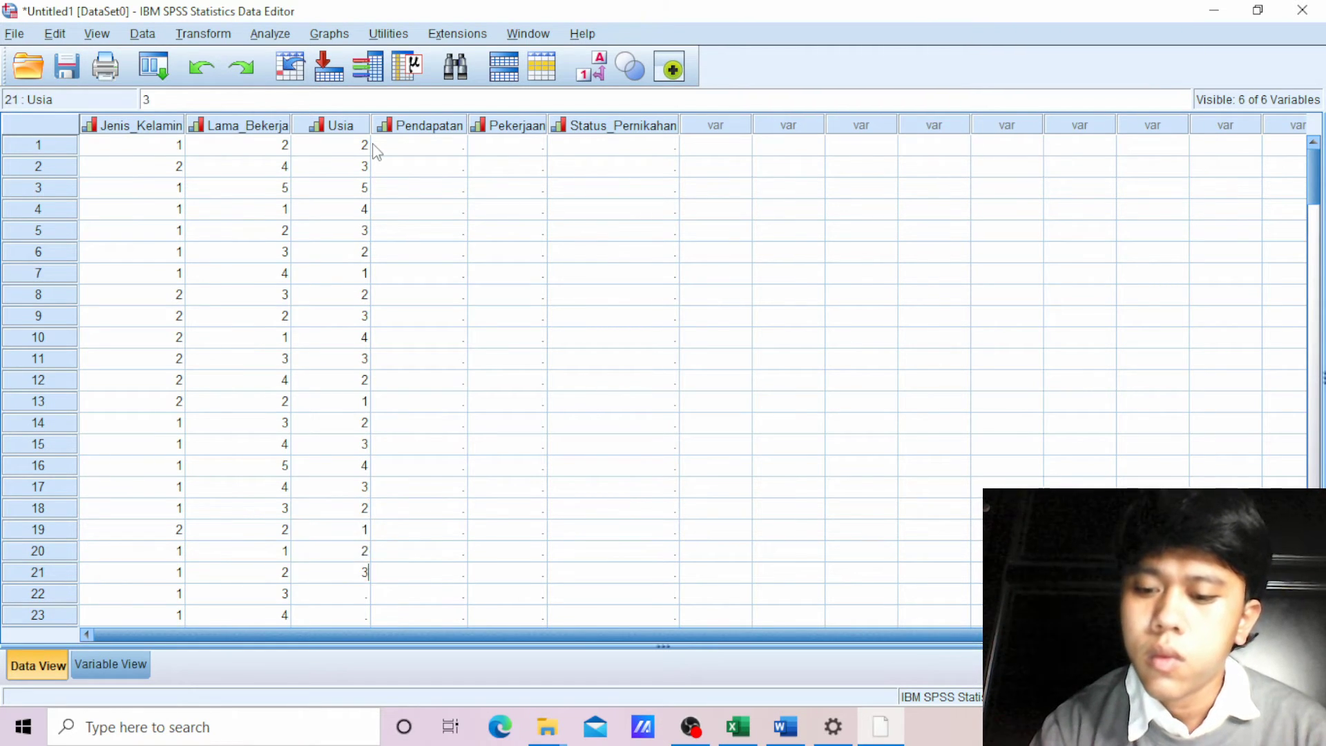
- Enter 4, 2, 1, 2, 3, 4 in Usia rows 22 to 27, correcting the mistyped value in row 23 to 2
{"action": "type", "text": " 4 32 1 2 3 4"}
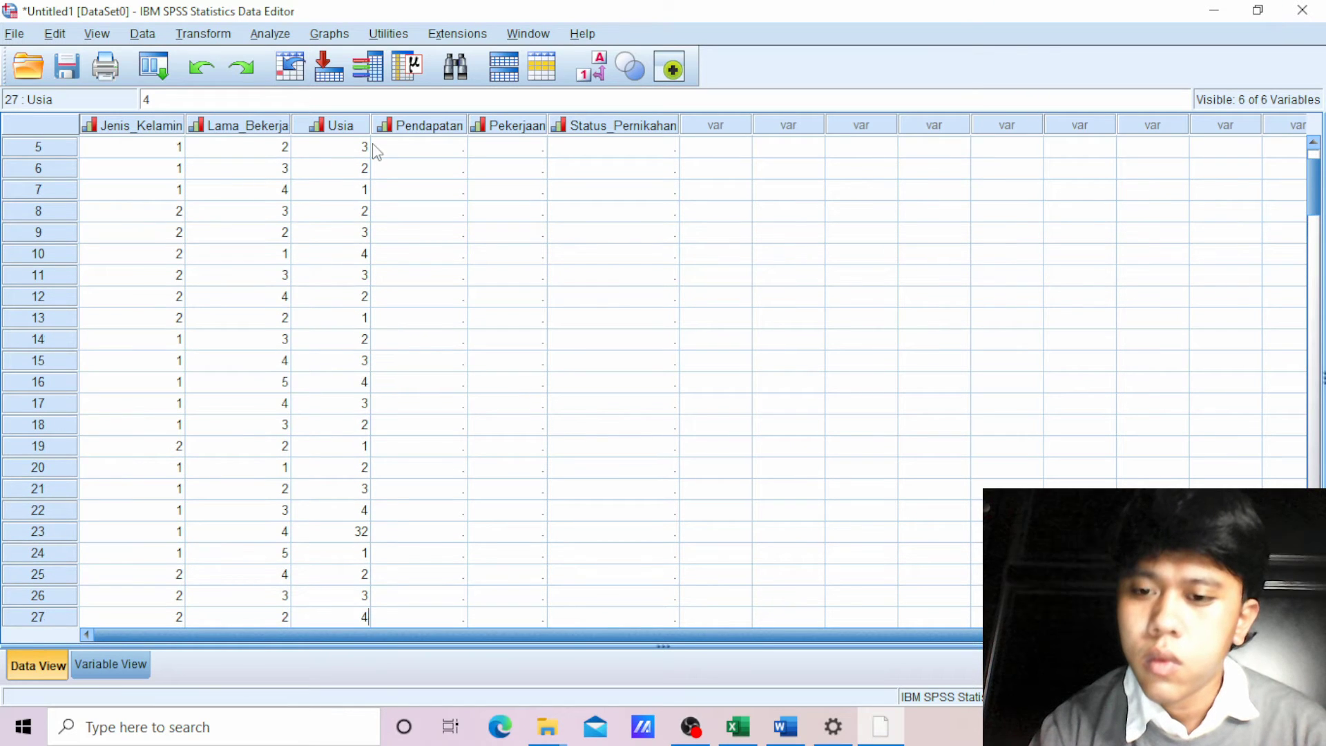
{"action": "left_click", "coordinate": [331, 537]}
{"action": "type", "text": "2"}
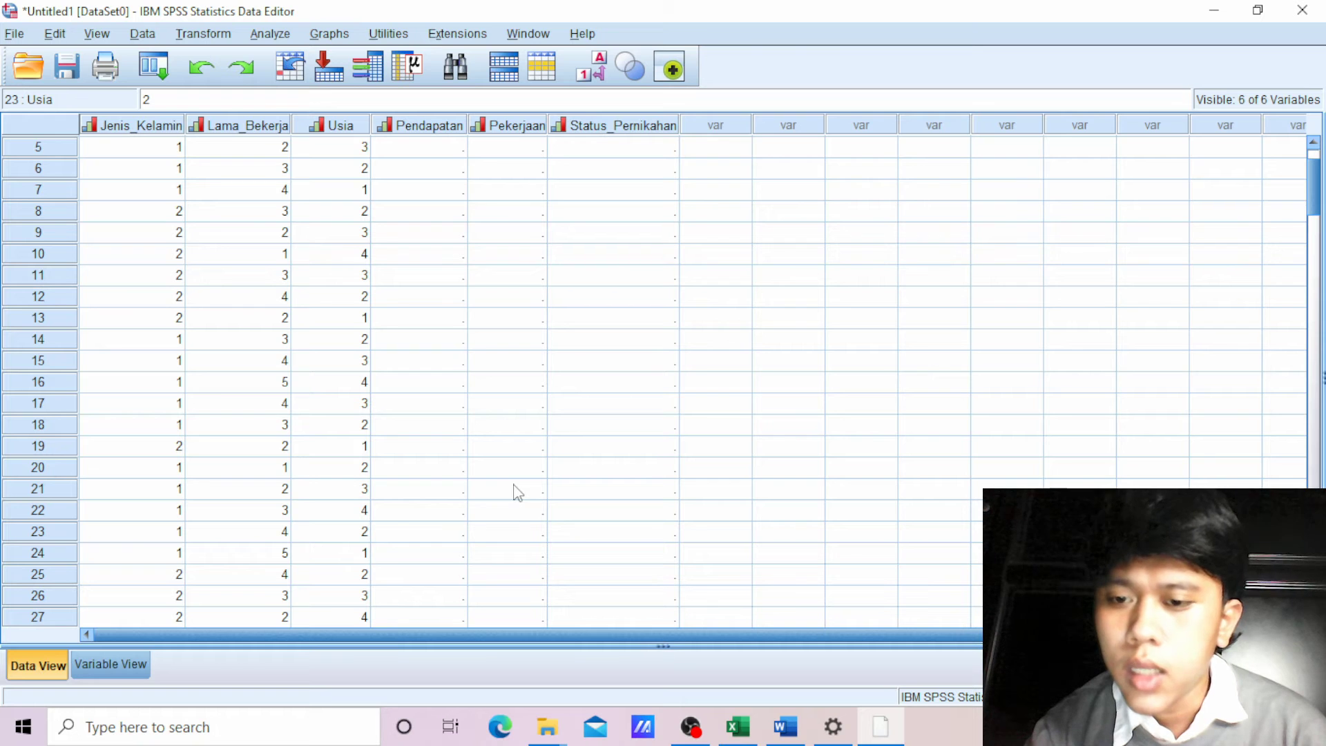
{"action": "key", "text": "Return"}
{"action": "key", "text": "Down"}
{"action": "key", "text": "Down"}
{"action": "key", "text": "Down"}
{"action": "key", "text": "Down"}
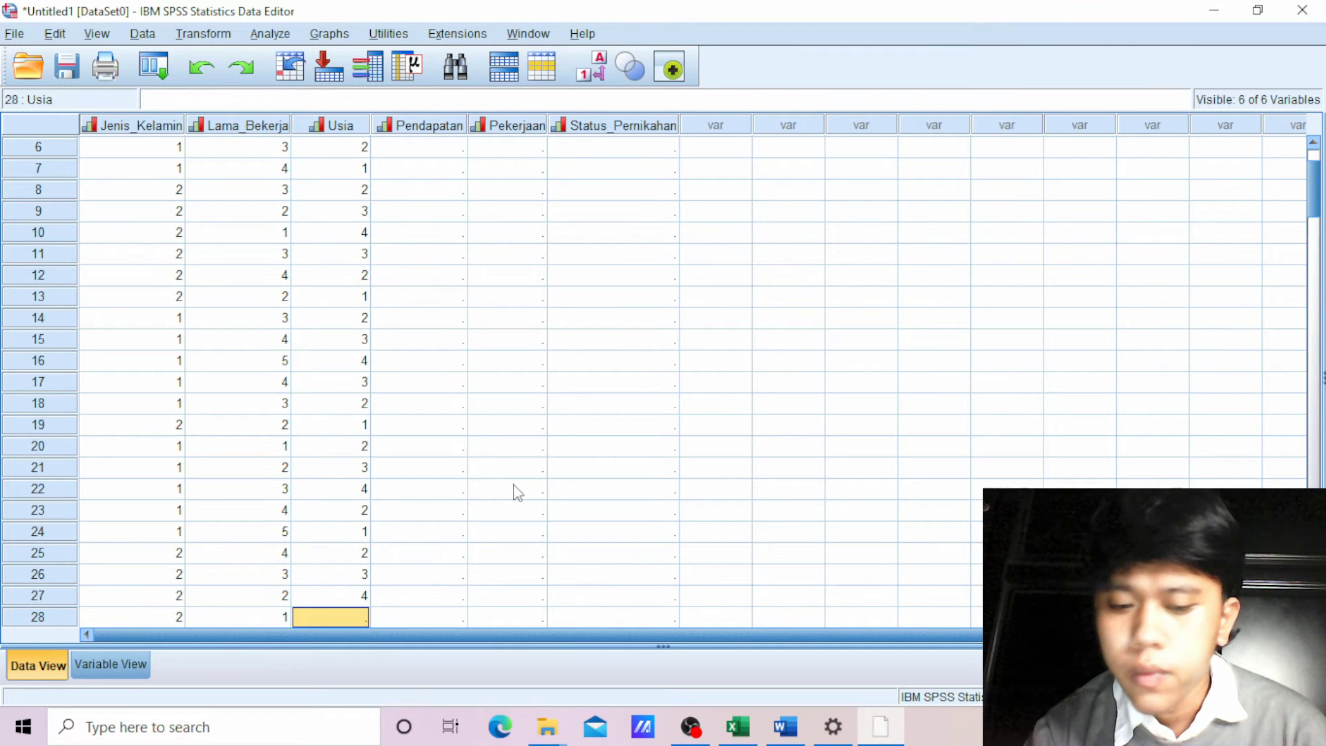
- Enter 3, 2, 1, 2, 3, 4, 5, 4, 3, 2, 1, 2, 3, 4, 5, 4, 3, 2 in Usia rows 28 to 45
{"action": "type", "text": "3"}
{"action": "key", "text": "Return"}
{"action": "type", "text": "2"}
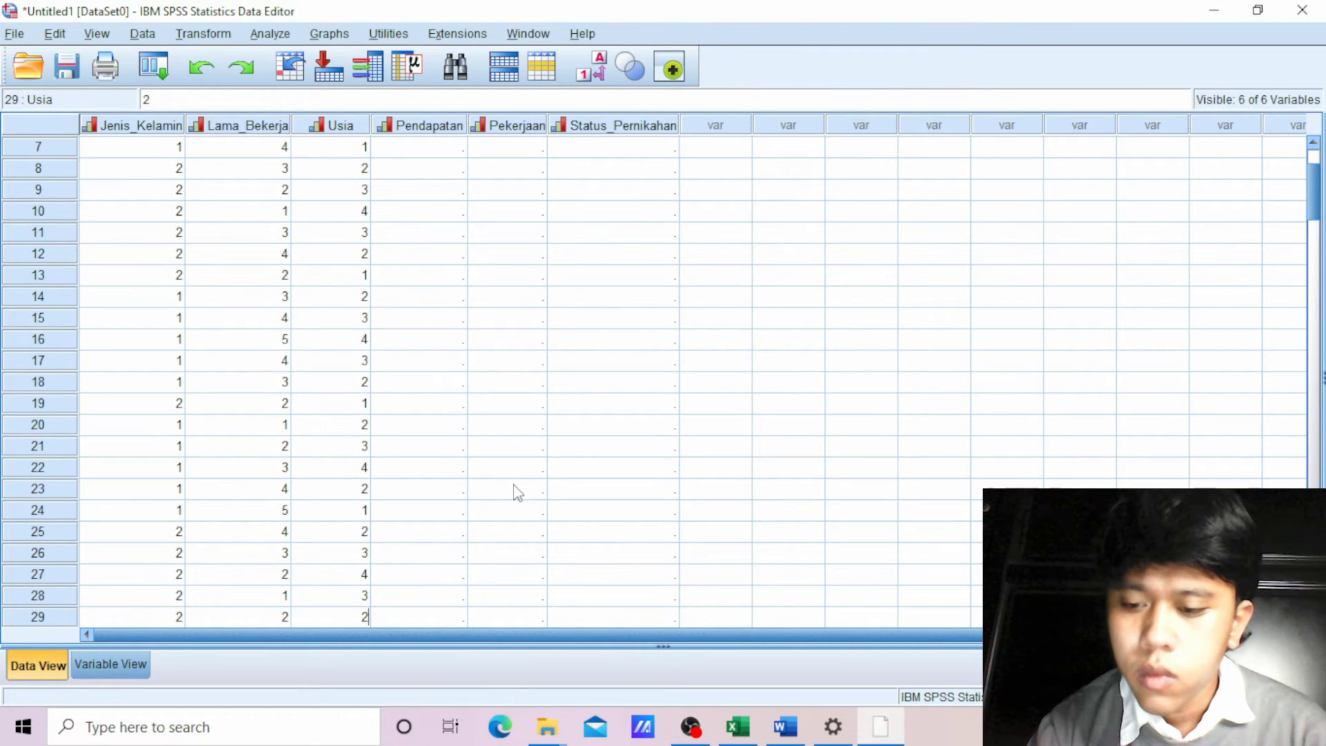
{"action": "key", "text": "Return"}
{"action": "type", "text": "1 2 3 34 5 4 3 2 1 2"}
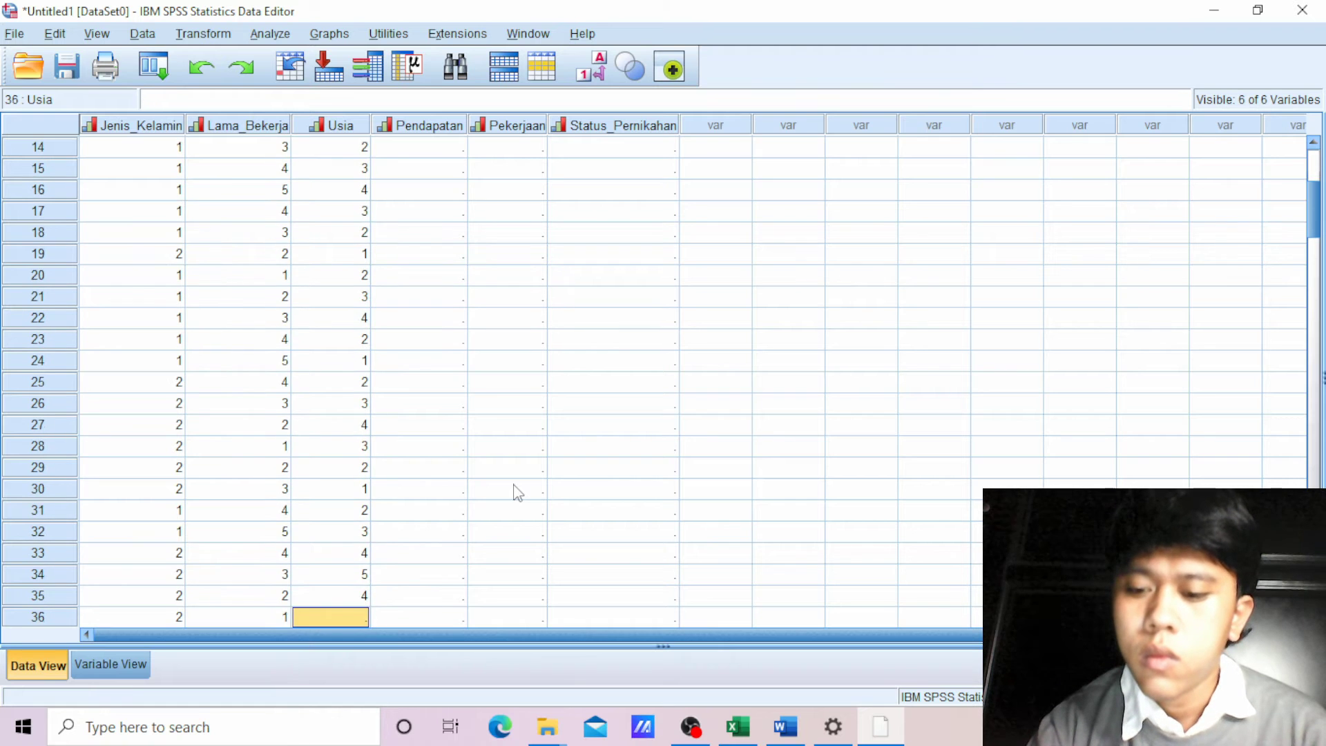
{"action": "type", "text": " 3 4 5 4 3 2"}
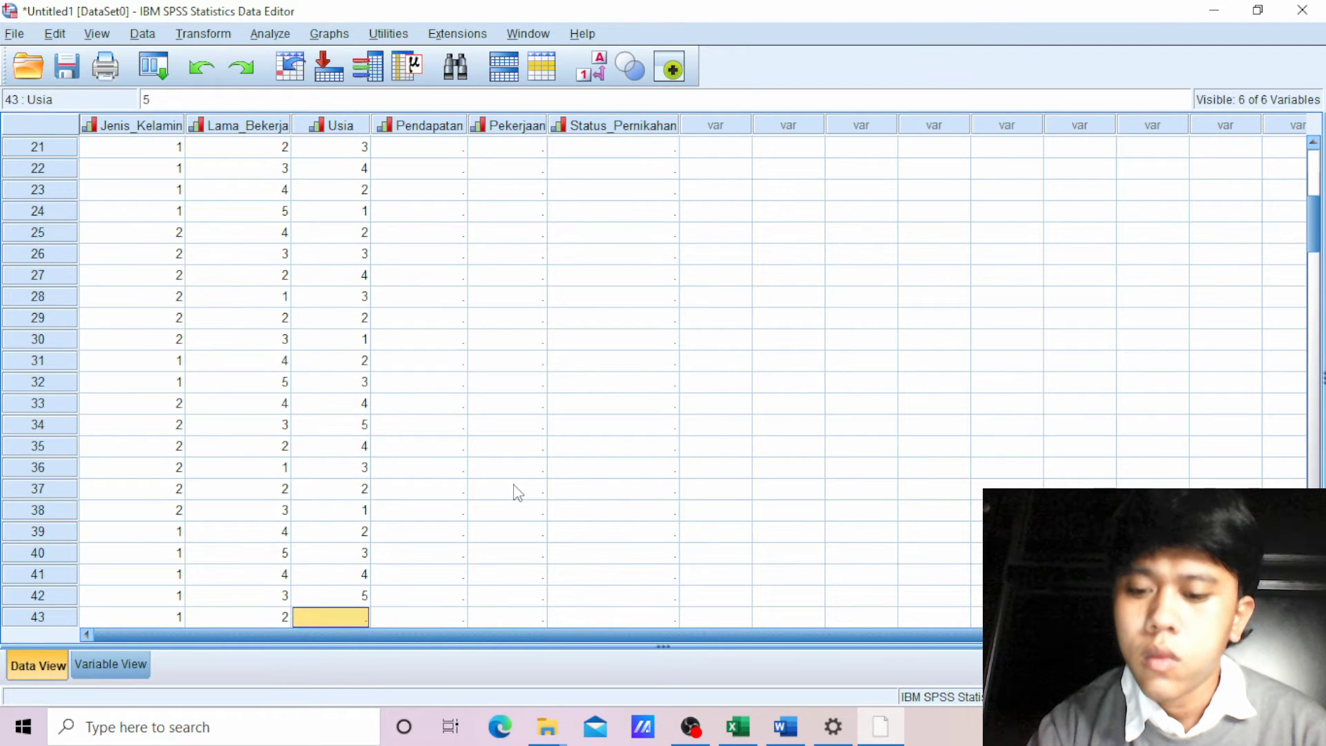
{"action": "key", "text": "Return"}
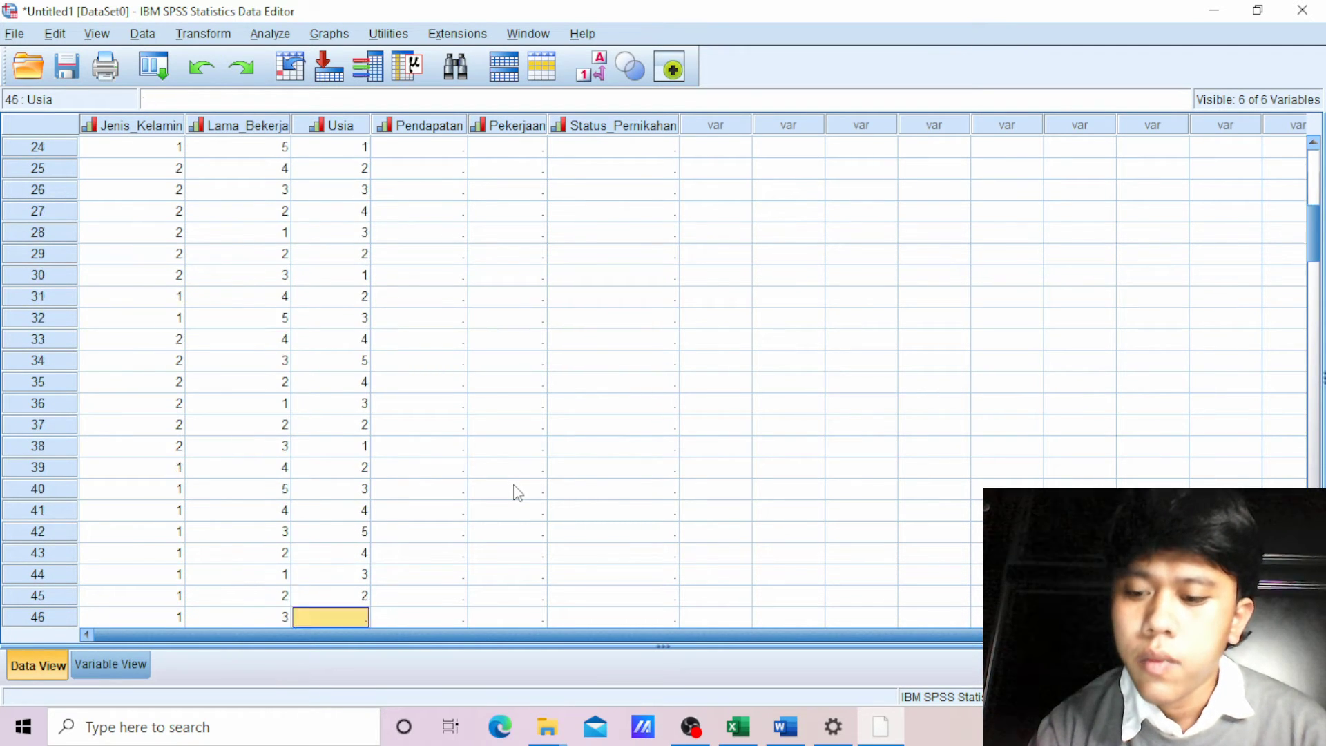
- Enter 1, 2, 3, 4, 5, 4, 3, 2, 1, 2, 3, 4, 5, 4, 3, 2, 1, 2, 3, 4, 5 in Usia rows 46 to 66
{"action": "type", "text": "1 2 3 4 5 4 3 2 1 1"}
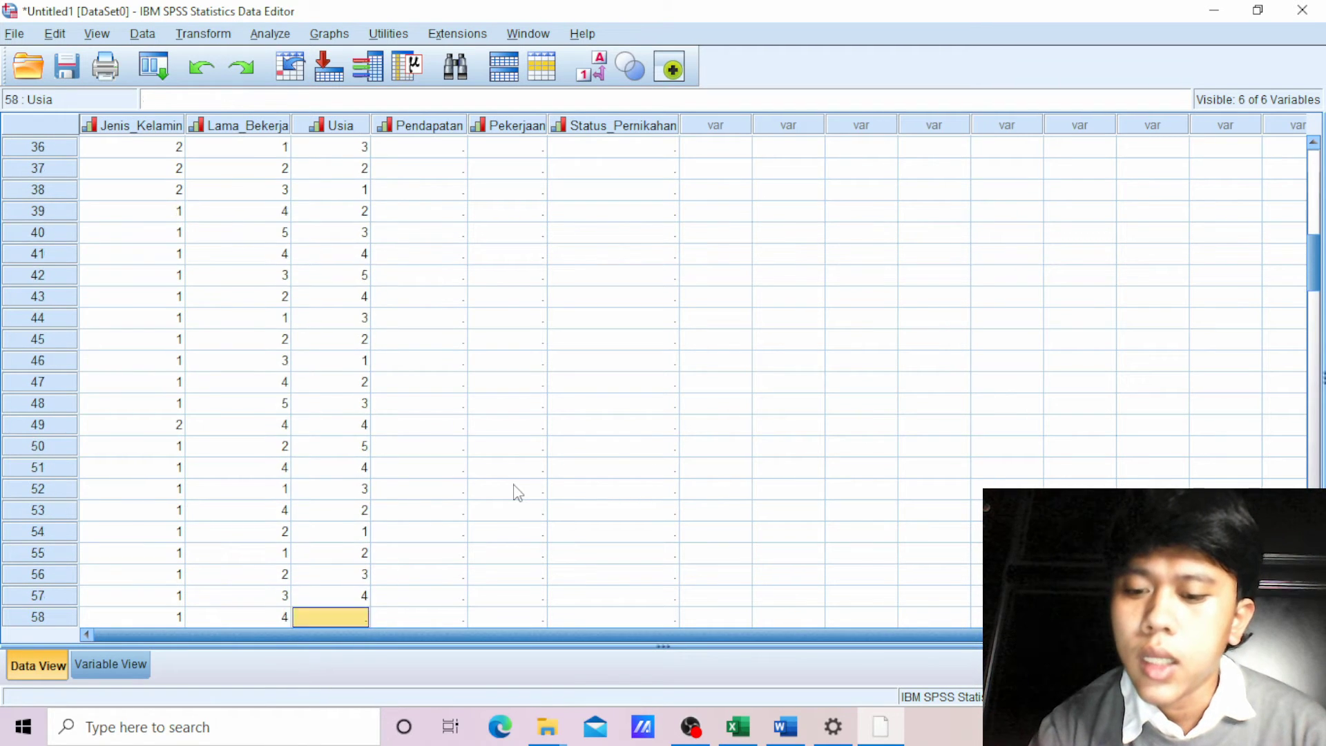
{"action": "key", "text": "Return"}
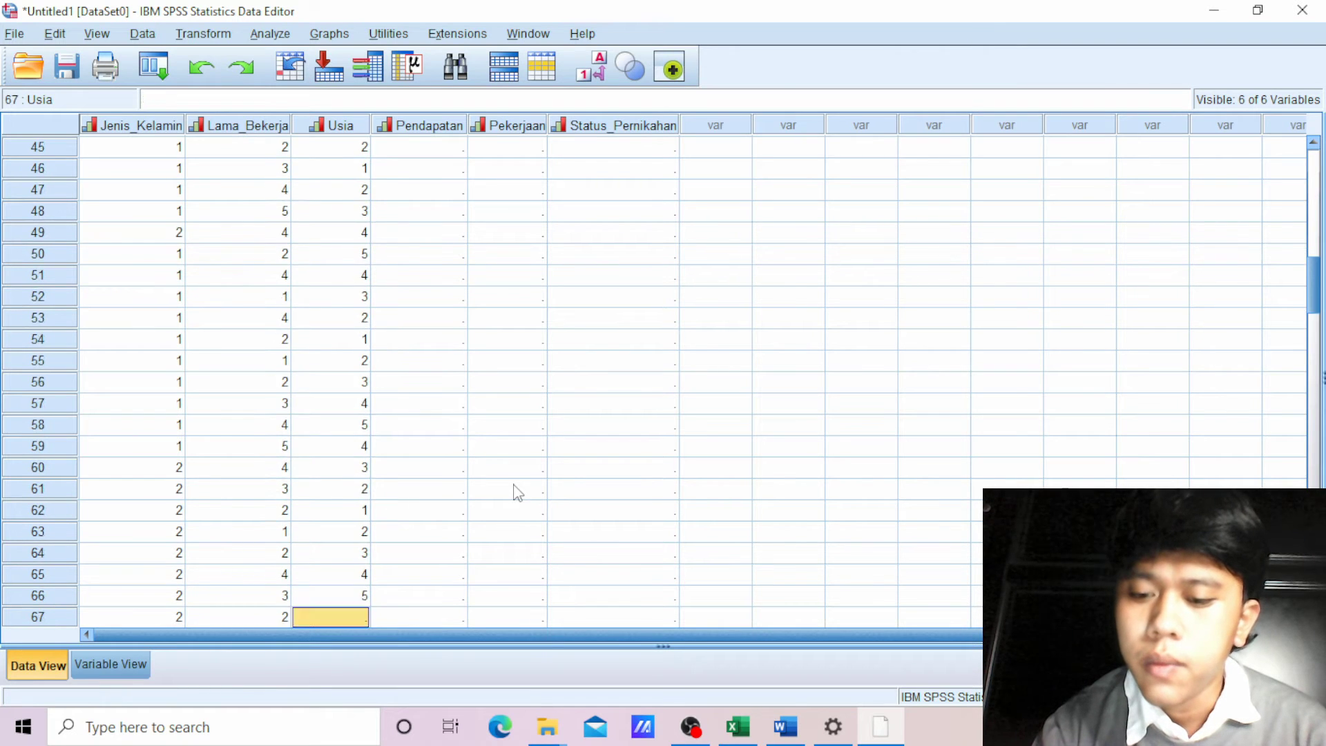
- Enter 4, 3, 2, 1, 2, 3, 4, 5, 4, 3, 2, 1 in Usia rows 67 to 78
{"action": "type", "text": "1"}
{"action": "key", "text": "Return"}
{"action": "type", "text": "2"}
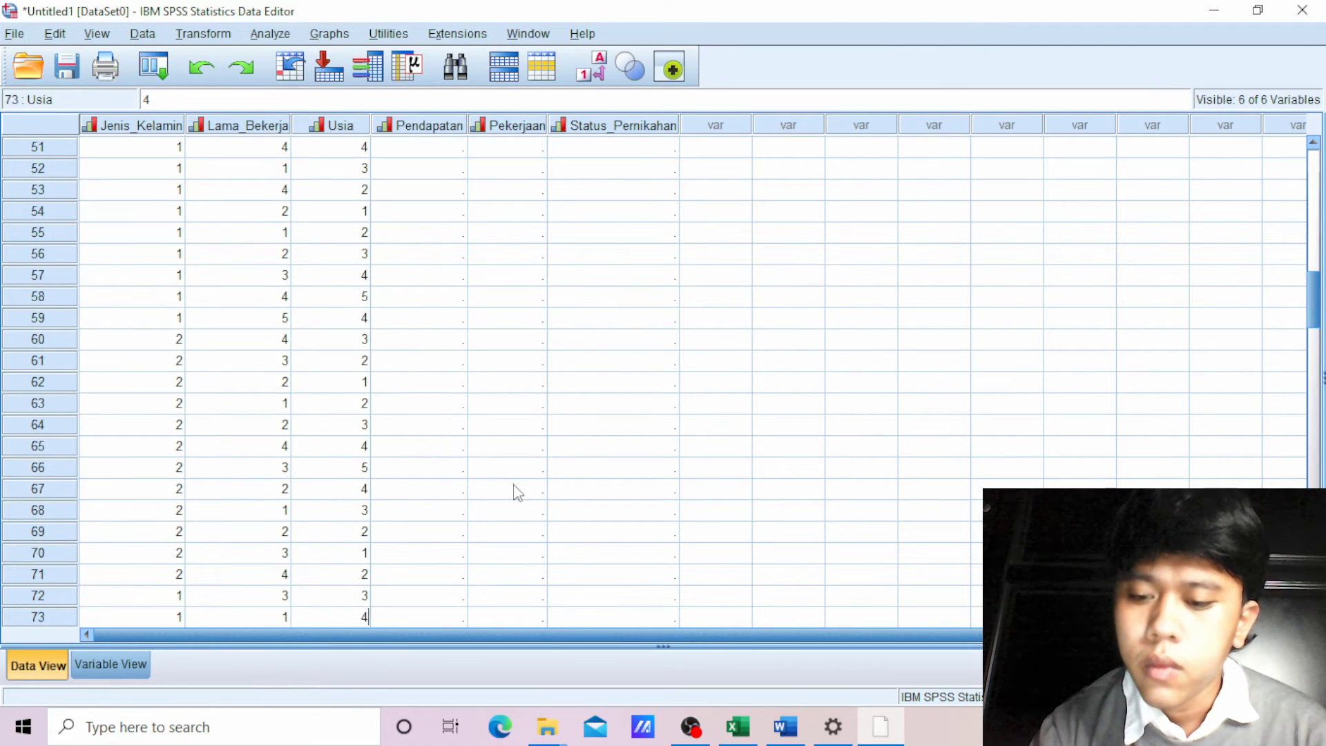
{"action": "key", "text": "Return"}
{"action": "type", "text": "2"}
{"action": "key", "text": "Return"}
{"action": "type", "text": "1"}
{"action": "key", "text": "Return"}
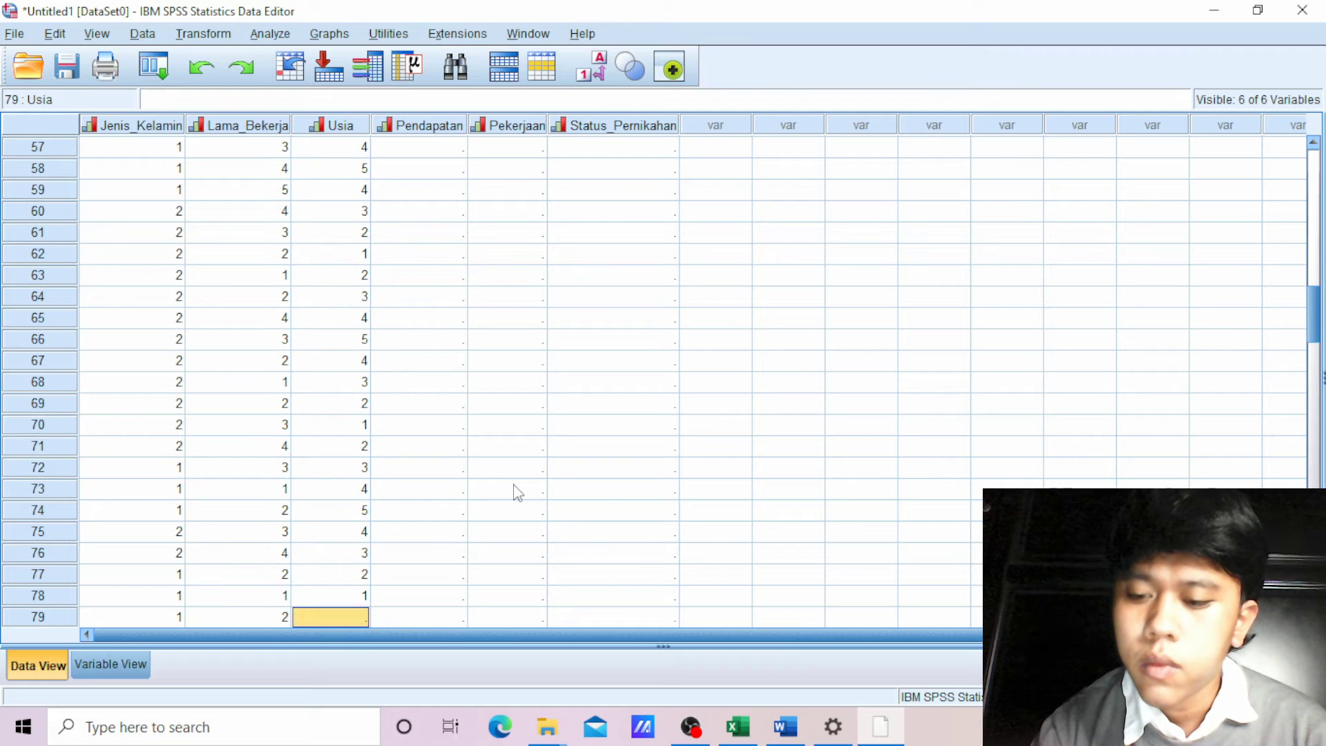
- Enter 2, 3, 4, 3, 2, 1, 2, 3, 4, 1 in Usia rows 79 to 88
{"action": "type", "text": "2"}
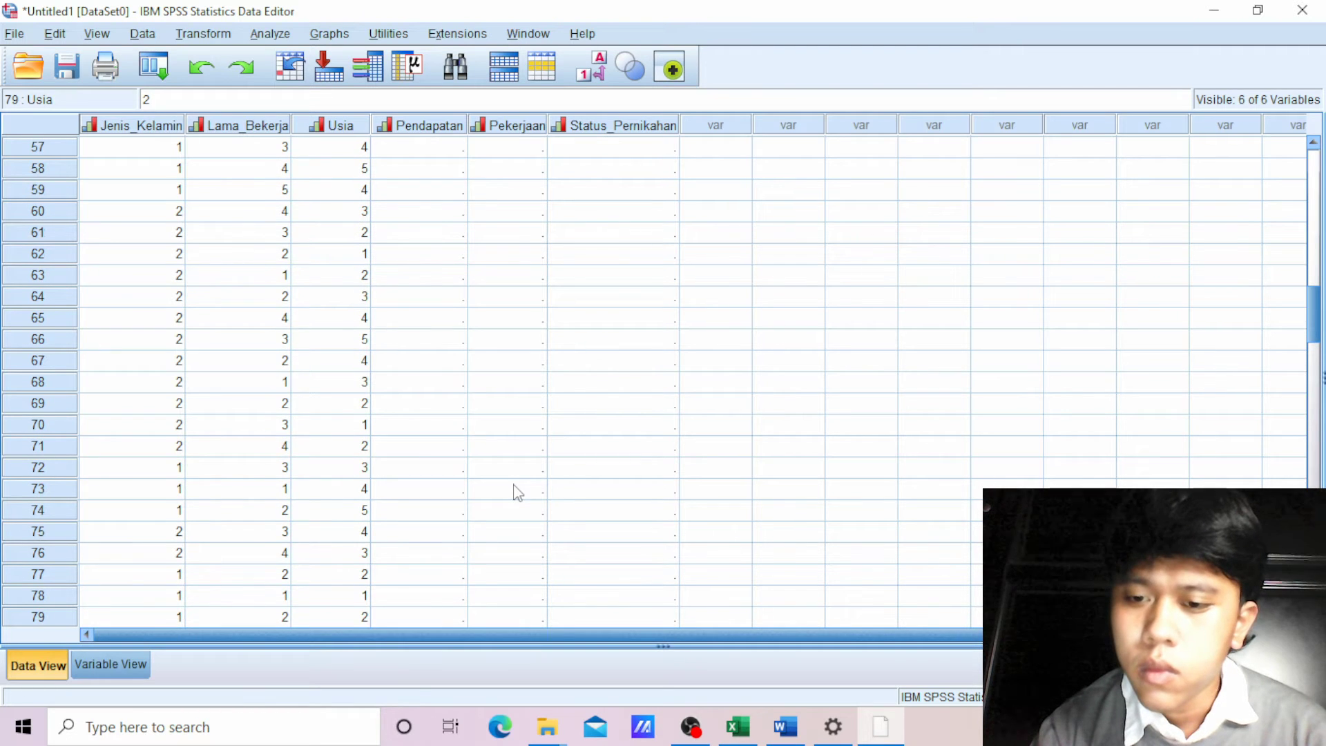
{"action": "type", "text": " 3 4 3 2 1"}
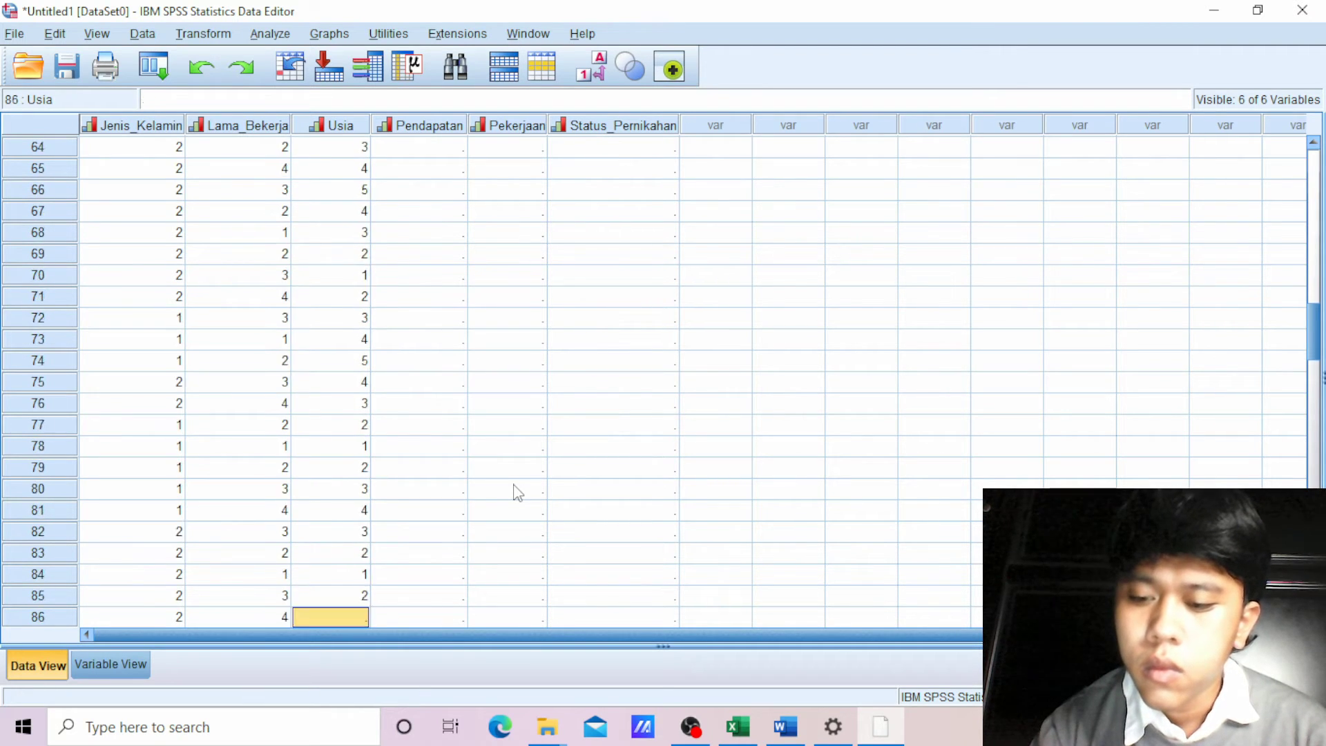
{"action": "type", "text": "3"}
{"action": "key", "text": "Return"}
{"action": "type", "text": "4"}
{"action": "key", "text": "Return"}
{"action": "type", "text": "4"}
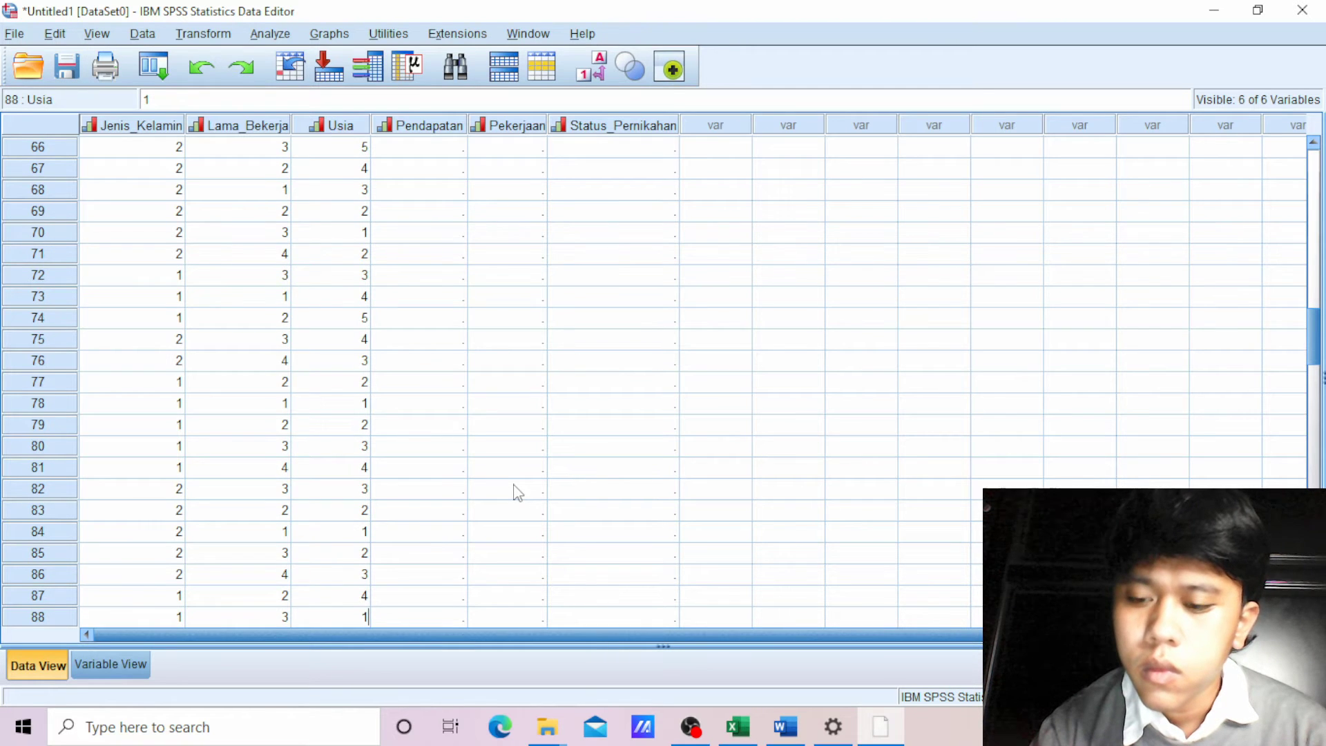
- Enter 2, 3, 4, 1, 2, 3, 4, 3, 2, 1, 2, 4, 5, 3 in Usia rows 89 to 102
{"action": "type", "text": " 1 2 3 4 1 2 3 "}
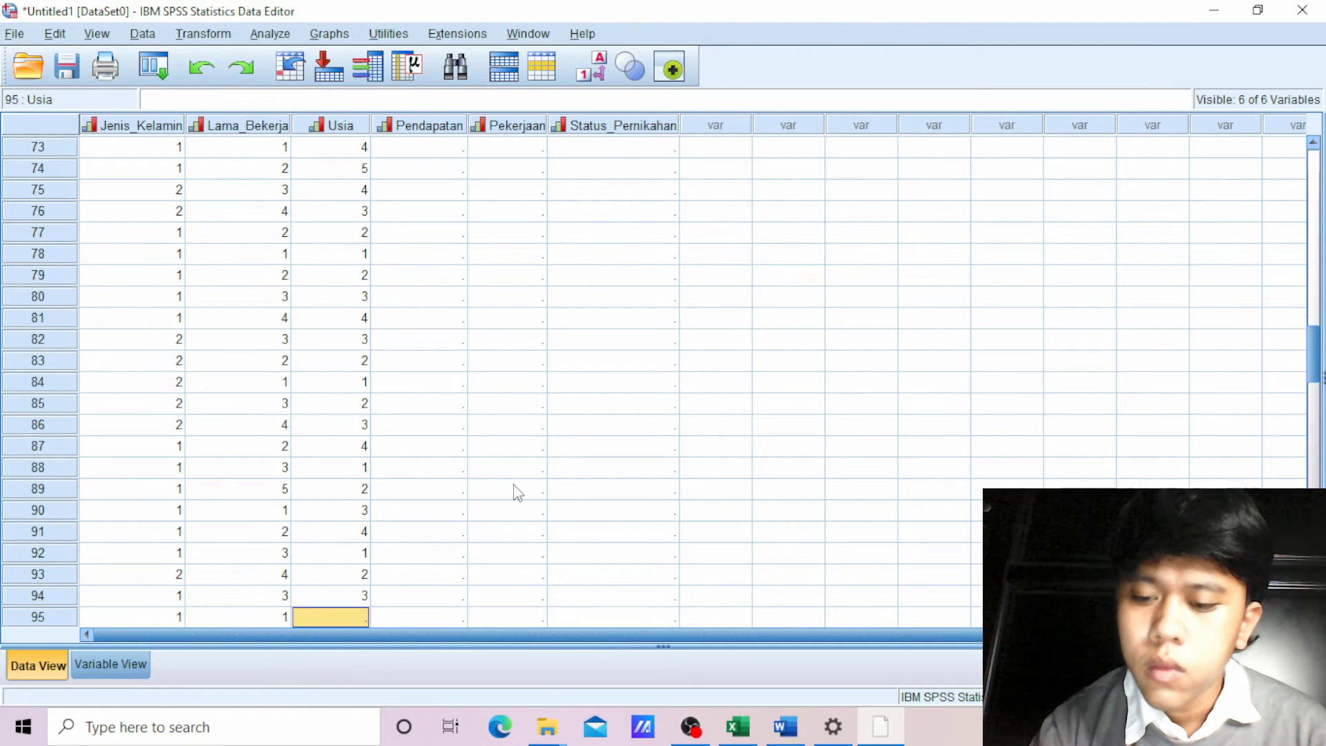
{"action": "type", "text": "4 3 2 1 2 "}
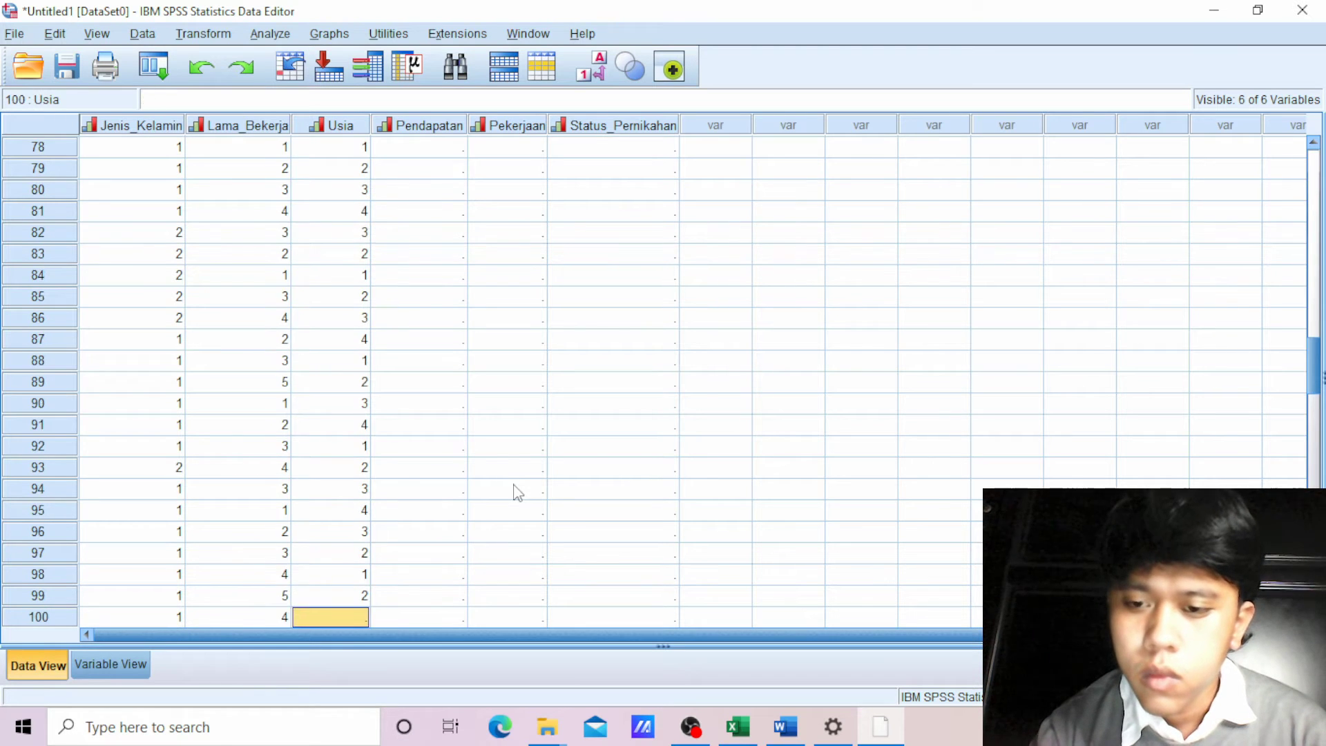
{"action": "type", "text": "4"}
{"action": "key", "text": "Return"}
{"action": "type", "text": "3 2 1 2 4 3 "}
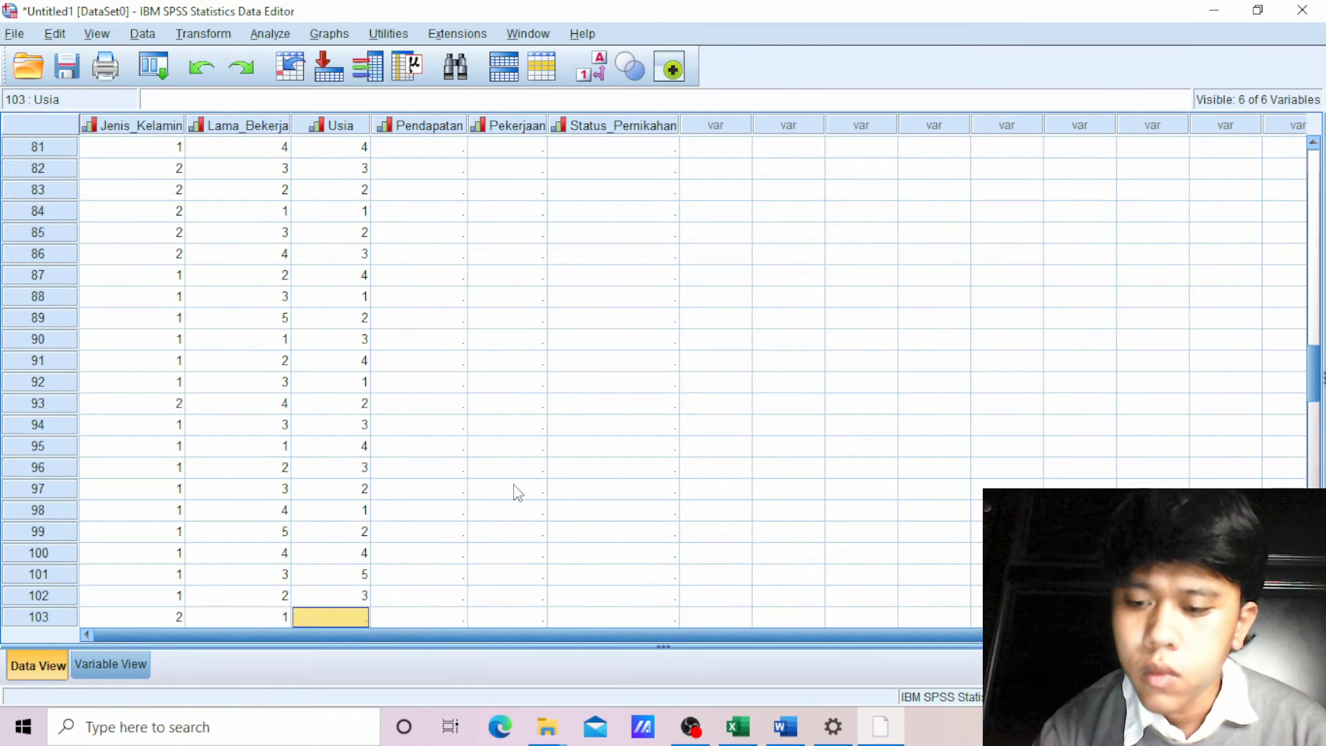
- Enter 2, 1, 2, 4, 3, 2, 1, 2, 3, 4, 3, 1, 2, 3, 4, 3, 2 in Usia rows 103 to 119
{"action": "type", "text": "2 1 2 3 4 3 1"}
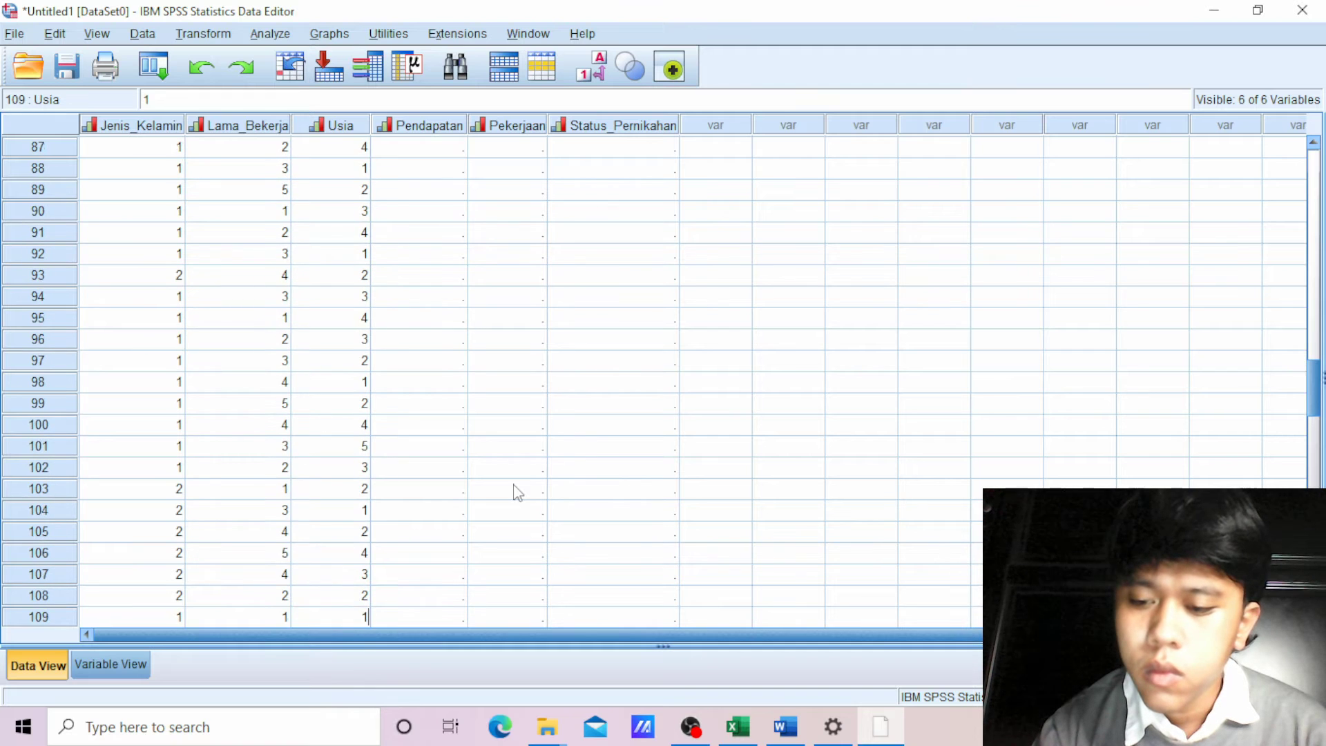
{"action": "type", "text": " 2"}
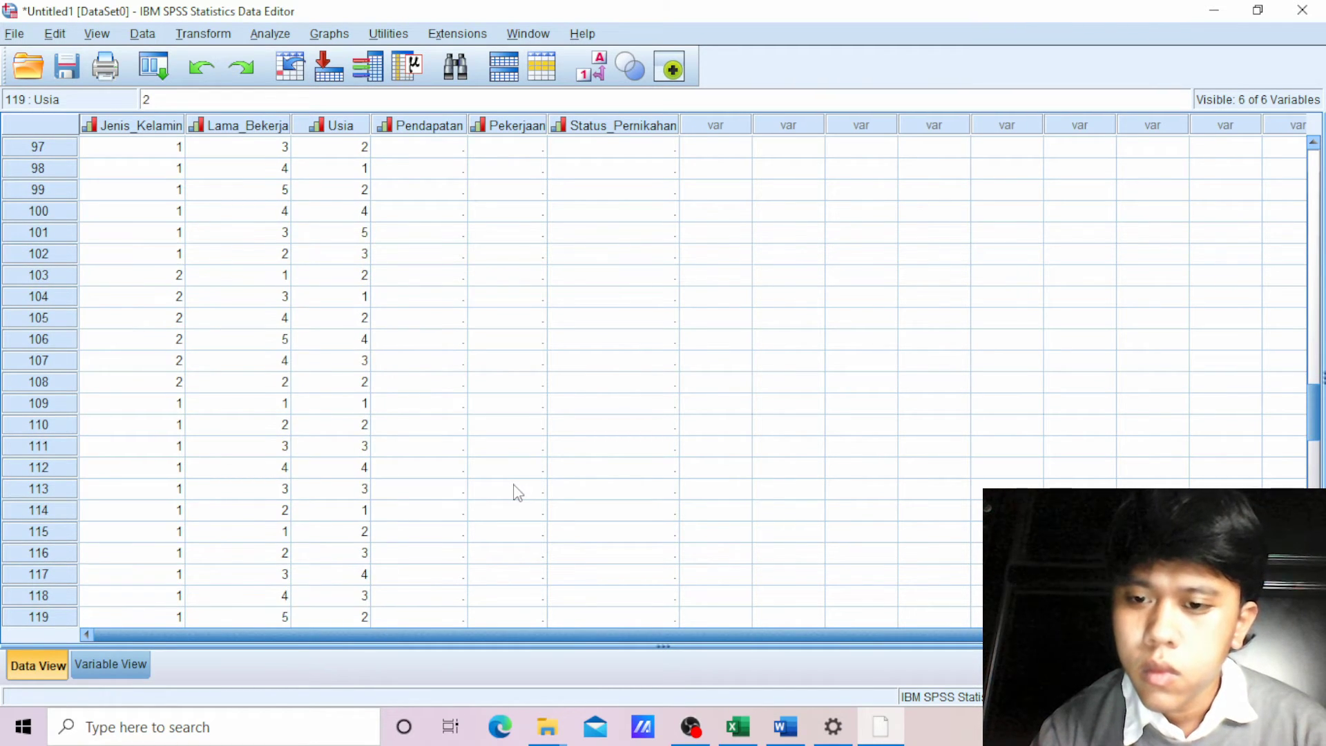
- Enter 1, 2, 3, 4, 3, 2, 1, 1, 2, 3, 4, 5, 4, 3, 2, 1, 2 in Usia rows 120 to 136
{"action": "type", "text": " 3 4 3 2 1 2 3 4 3 2"}
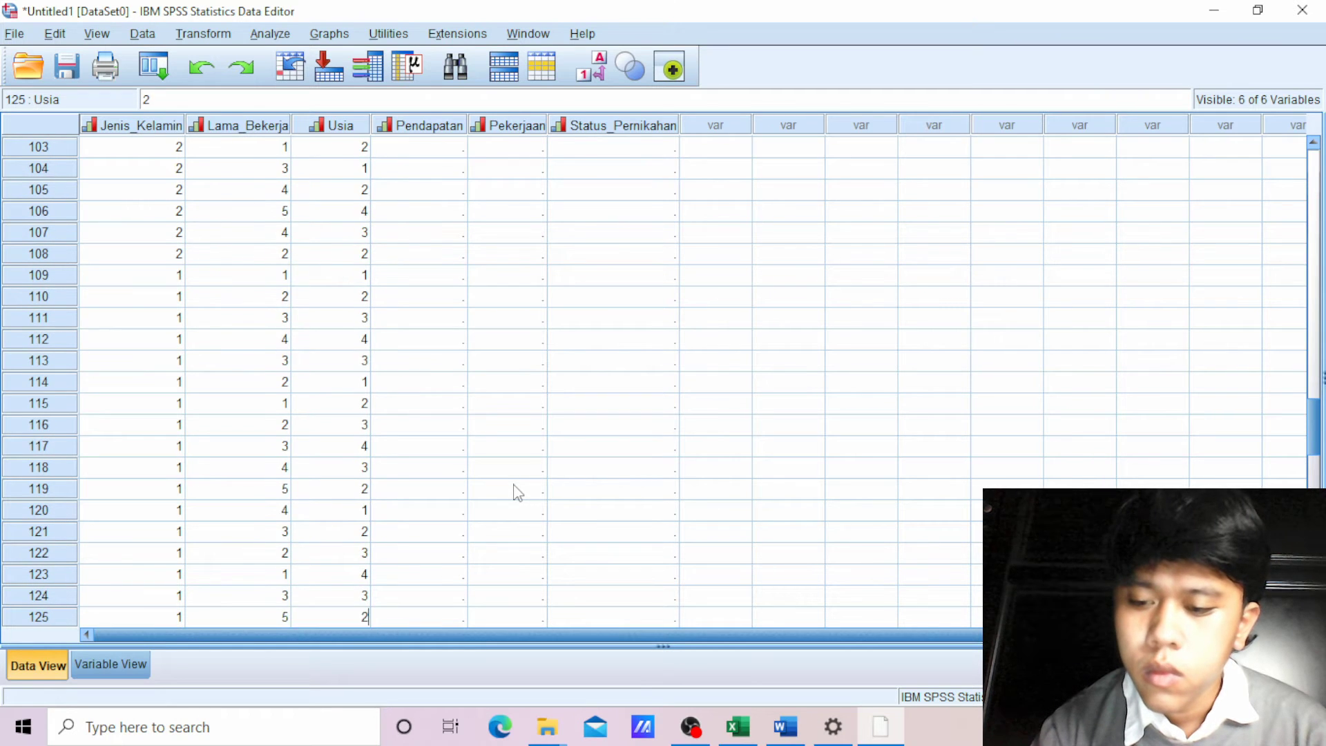
{"action": "type", "text": " 1 1 2 3"}
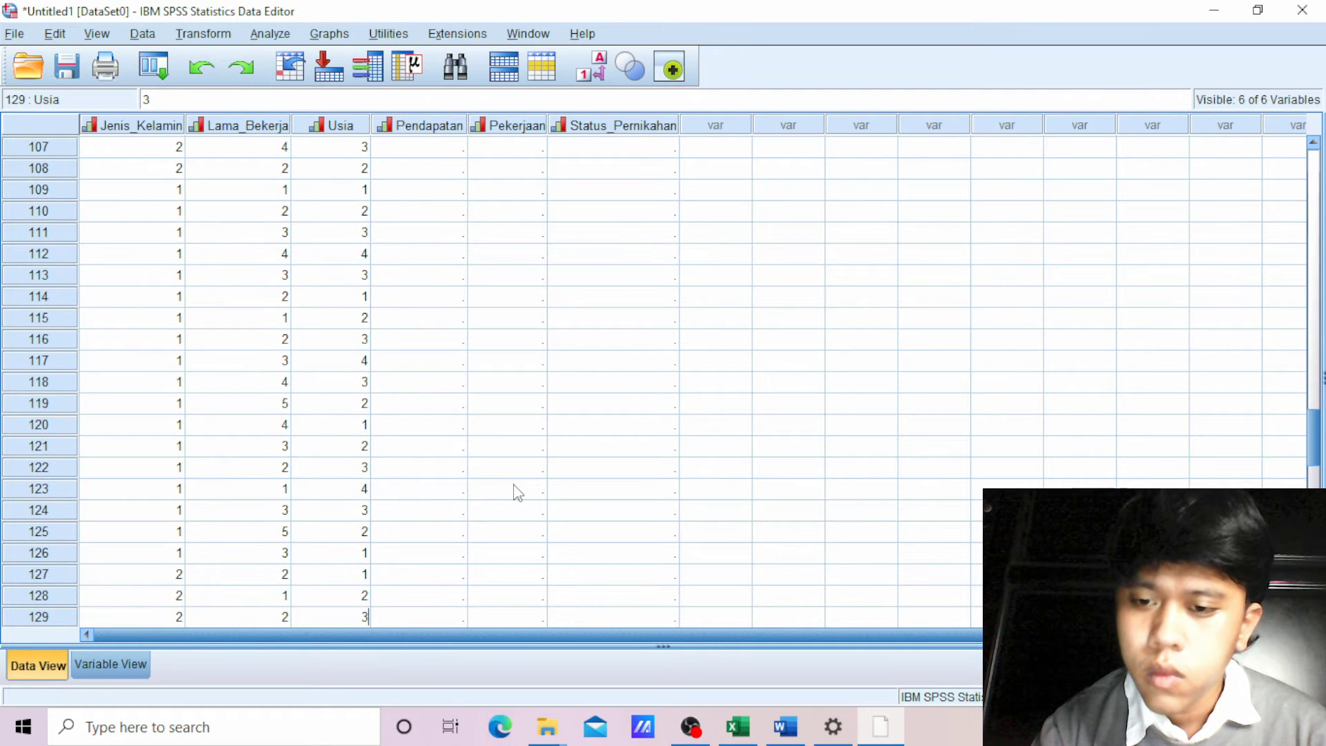
{"action": "type", "text": " 4"}
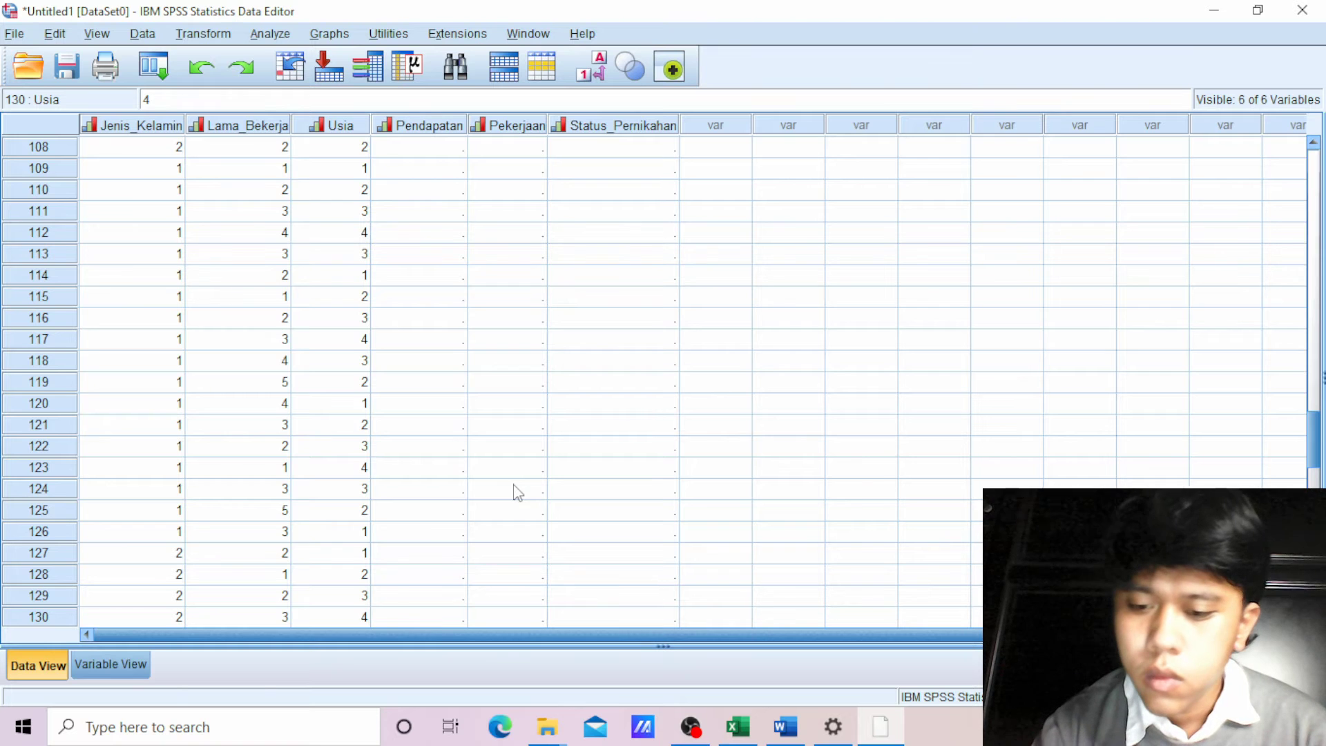
{"action": "type", "text": " 5 4 3 2 1 2 "}
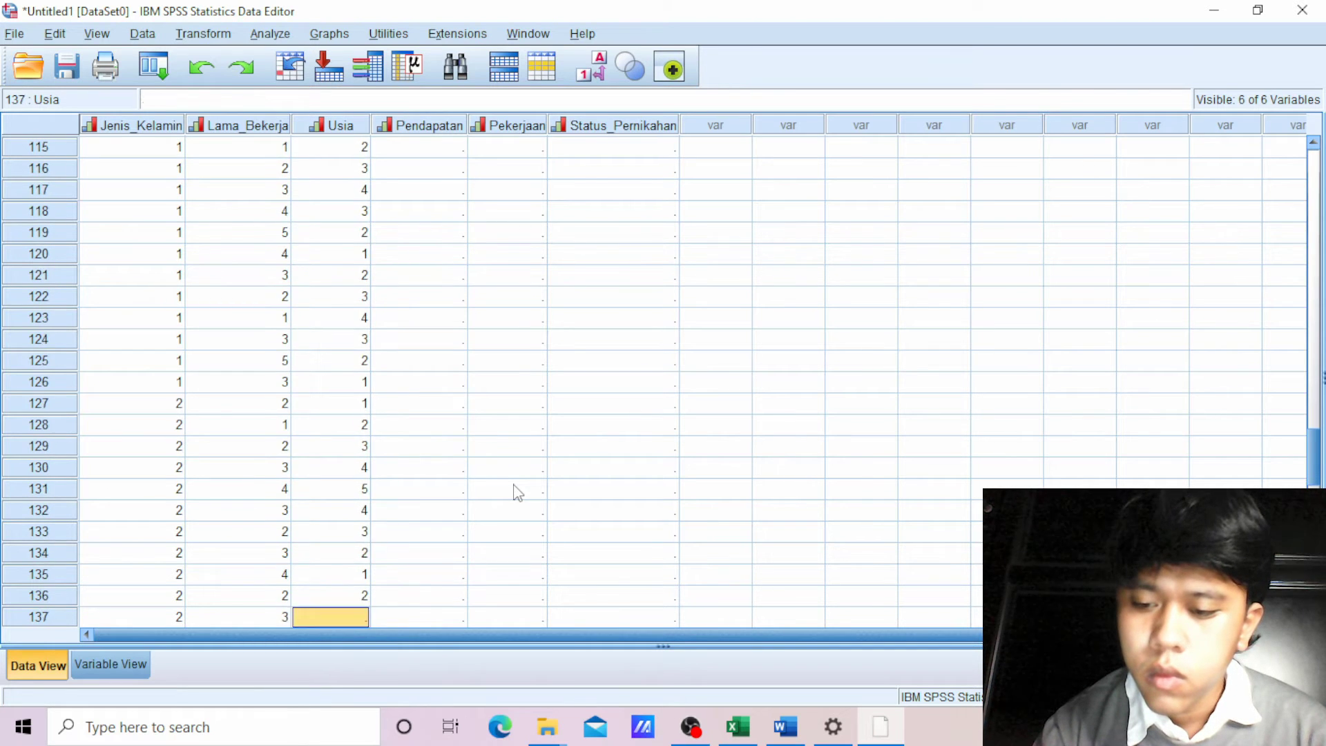
- Enter 3, 4, 3, 4, 3 in Usia rows 137 to 141, correcting the mistyped value in row 140 to 4
{"action": "type", "text": "3 4 3 21 3"}
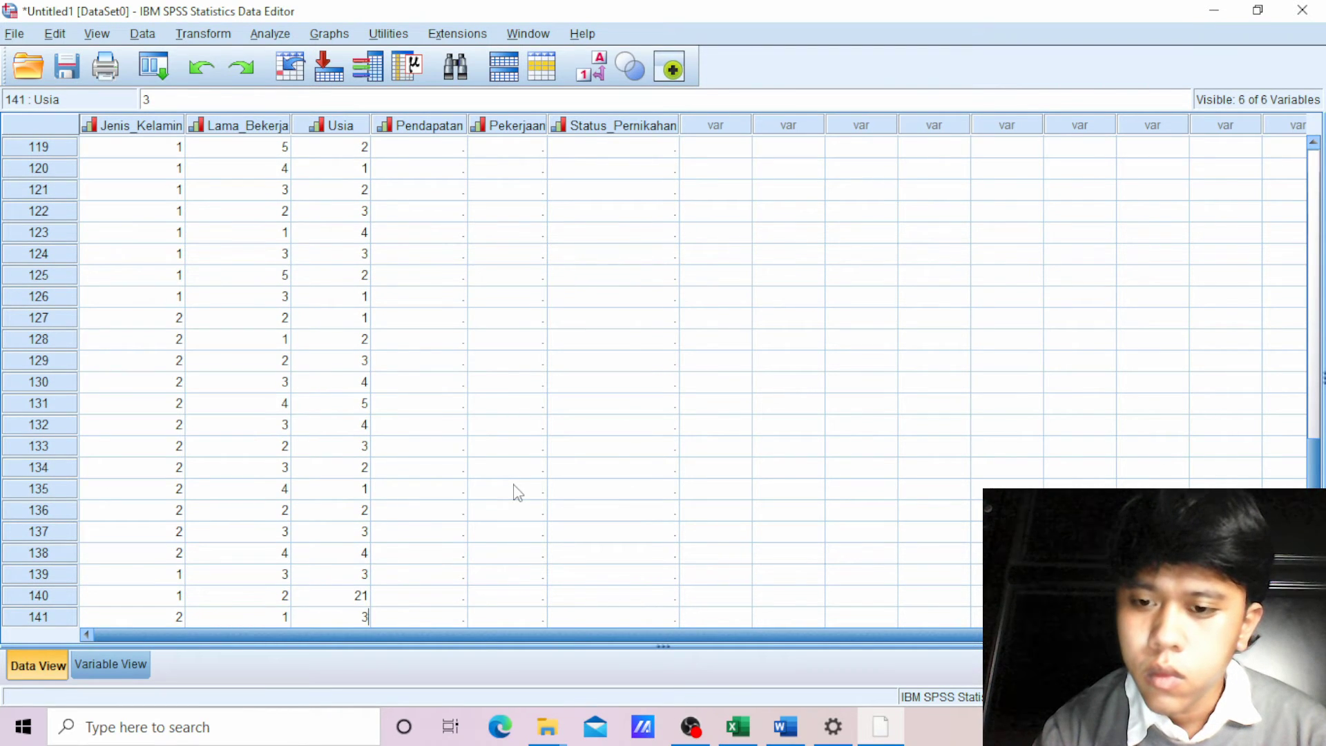
{"action": "key", "text": "Up"}
{"action": "type", "text": "4"}
{"action": "key", "text": "Return"}
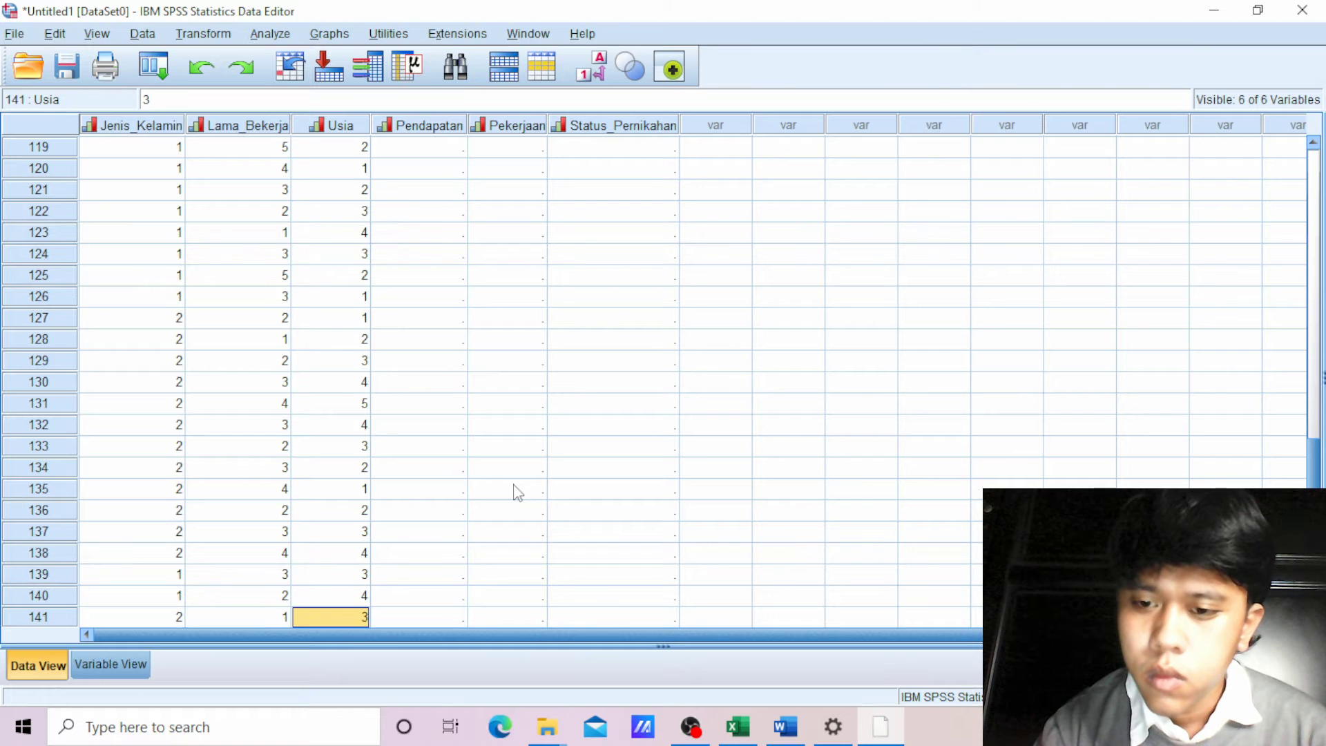
{"action": "key", "text": "Up"}
{"action": "key", "text": "Up"}
{"action": "key", "text": "Up"}
{"action": "key", "text": "Down"}
{"action": "key", "text": "Down"}
{"action": "key", "text": "Down"}
{"action": "key", "text": "Down"}
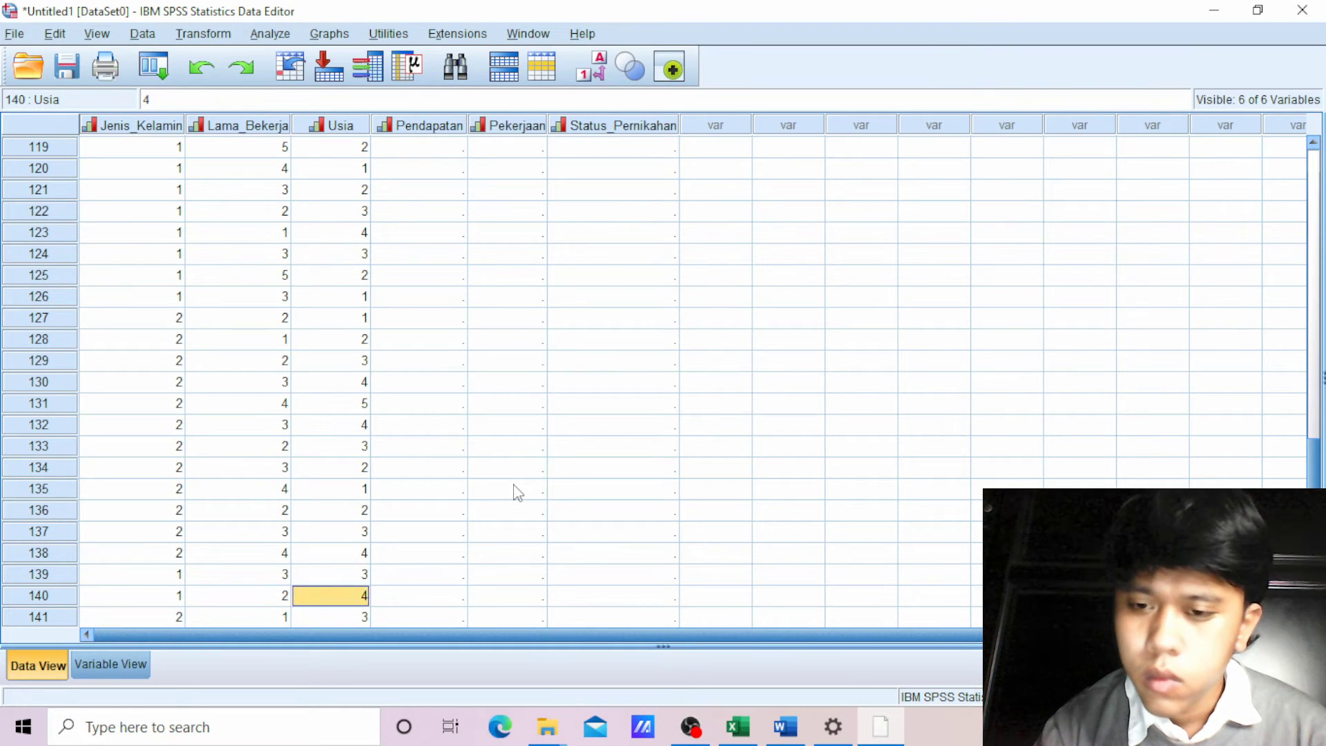
- Enter 4, 3, 2, 1, 2, 3 in Usia rows 142 to 147
{"action": "type", "text": "4"}
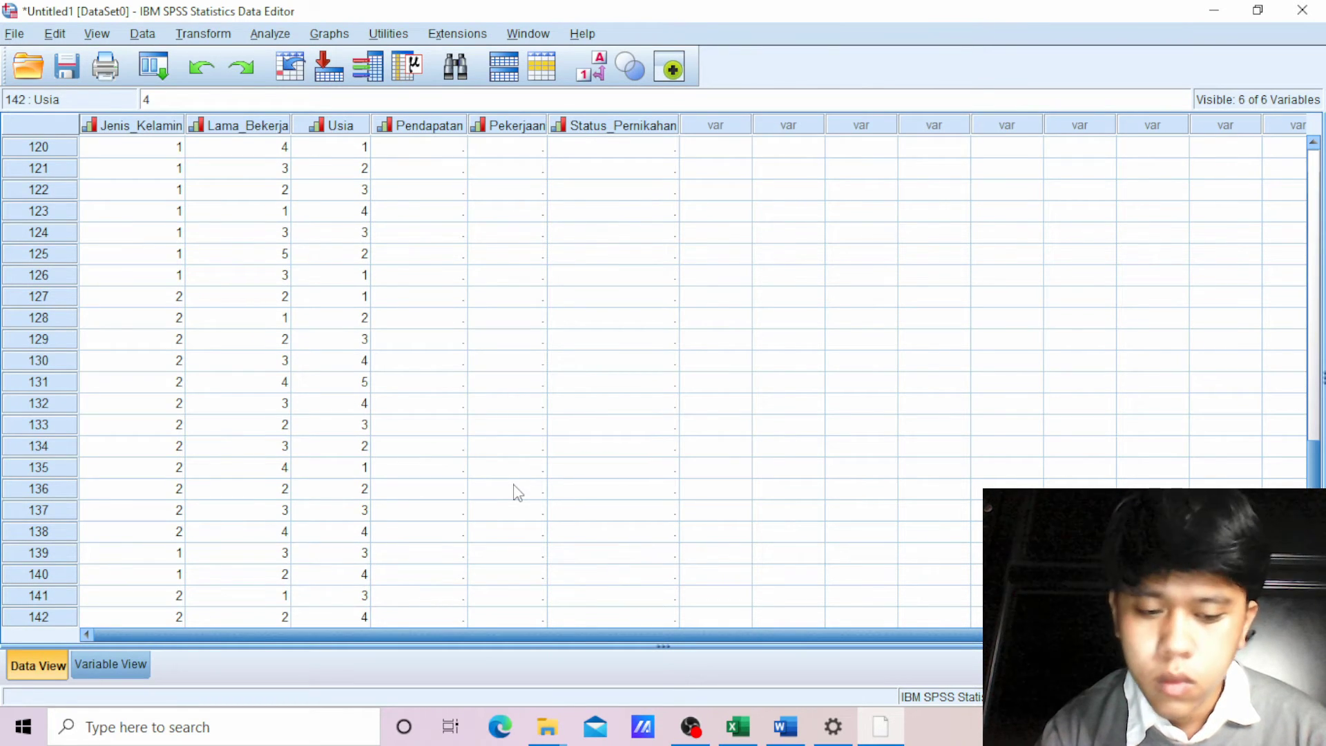
{"action": "key", "text": "Return"}
{"action": "type", "text": "3"}
{"action": "key", "text": "Return"}
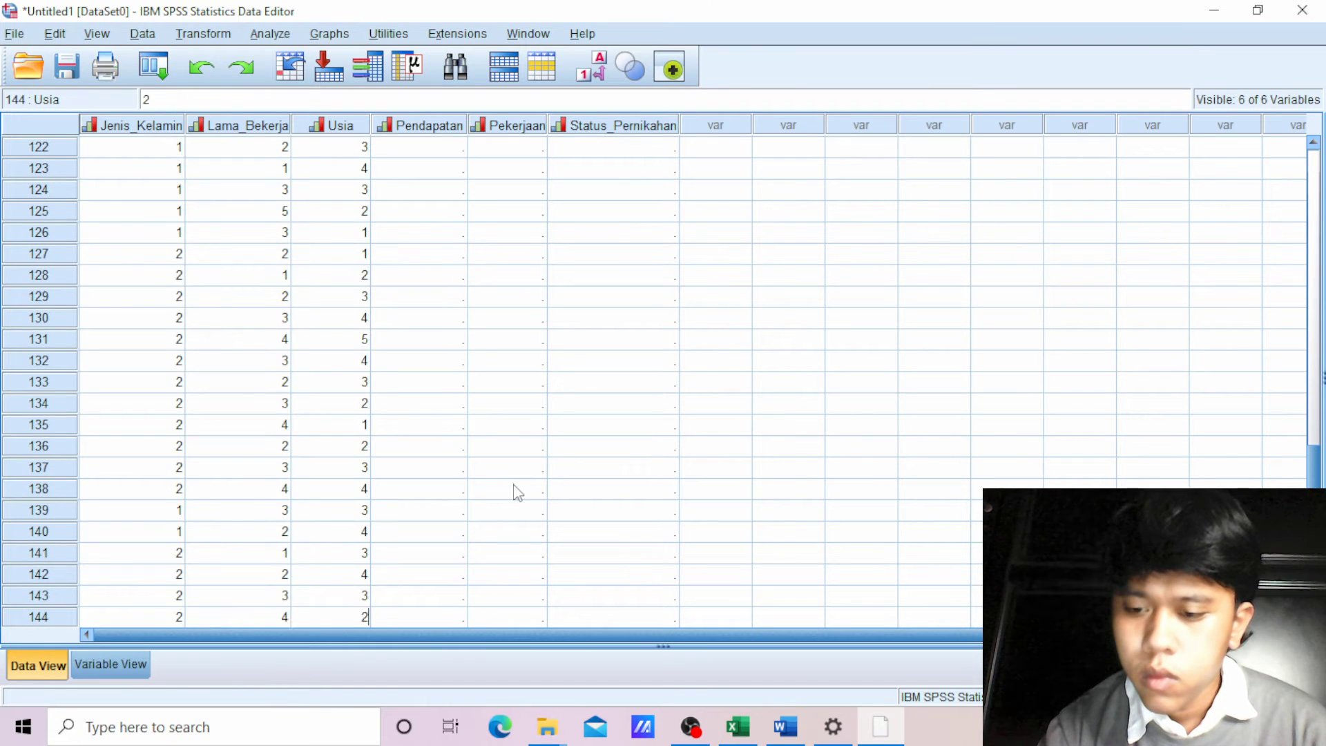
{"action": "type", "text": "2 1 2"}
{"action": "key", "text": "Return"}
{"action": "type", "text": "3"}
{"action": "key", "text": "Return"}
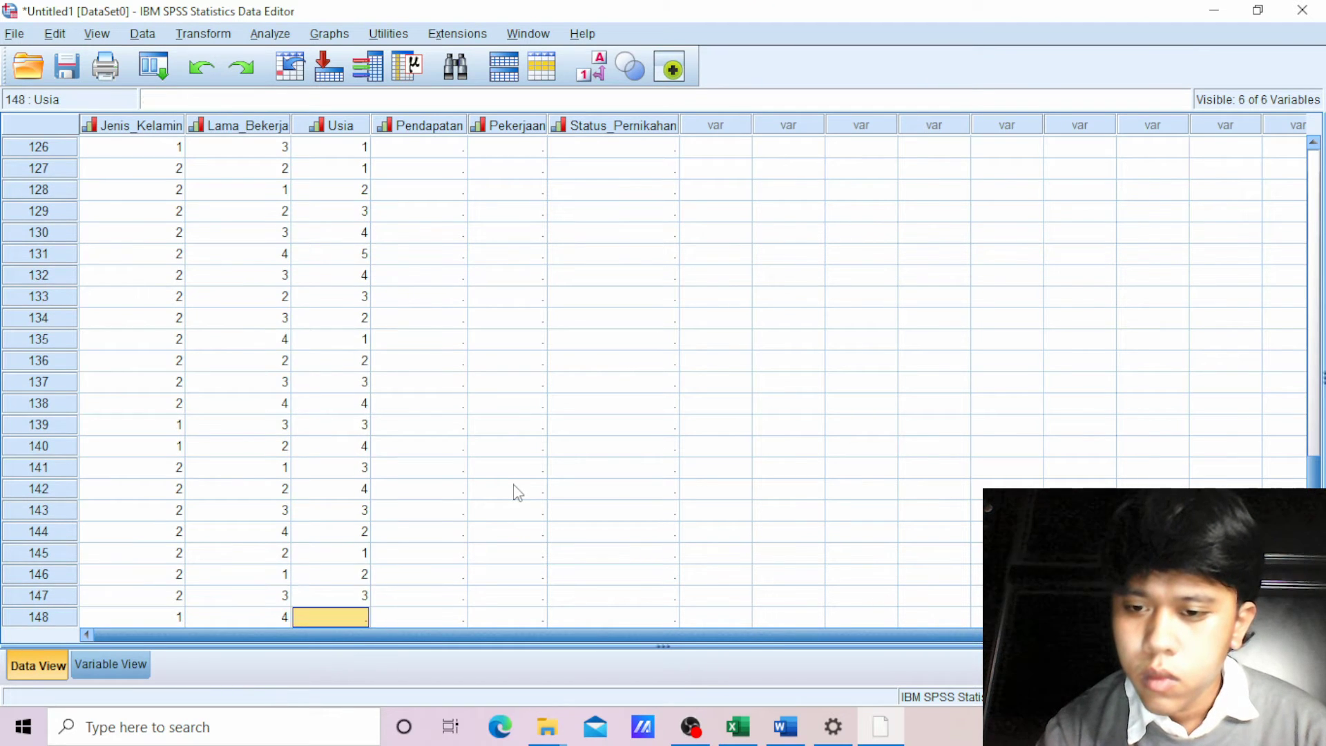
- Enter 4, 3, 2 in Usia rows 148 to 150 to complete the column
{"action": "type", "text": "4"}
{"action": "key", "text": "Return"}
{"action": "type", "text": "3"}
{"action": "key", "text": "Return"}
{"action": "type", "text": "2"}
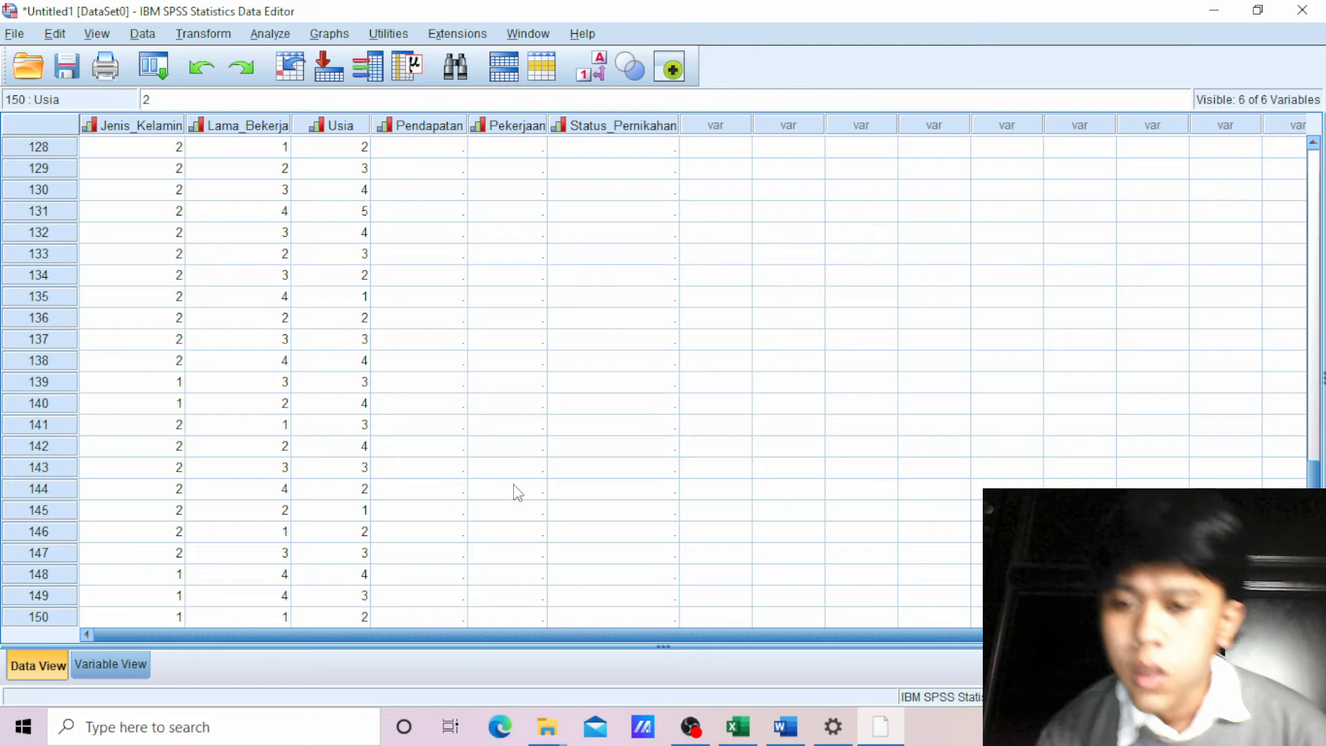
- Review the entered Jenis_Kelamin, Lama_Bekerja and Usia data from row 150 back up to row 1
{"action": "scroll", "coordinate": [187, 476], "scroll_direction": "down", "scroll_amount": 4}
{"action": "scroll", "coordinate": [400, 366], "scroll_direction": "up", "scroll_amount": 10}
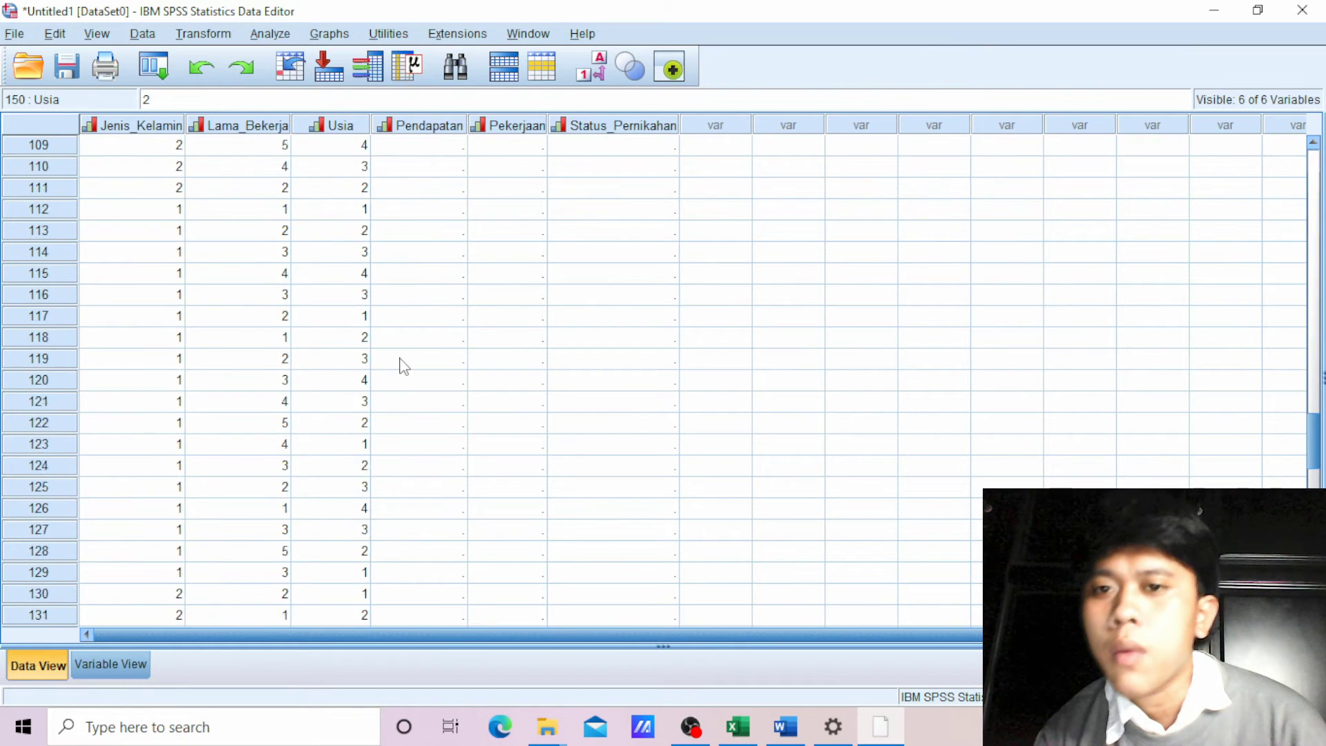
{"action": "scroll", "coordinate": [404, 366], "scroll_direction": "up", "scroll_amount": 20}
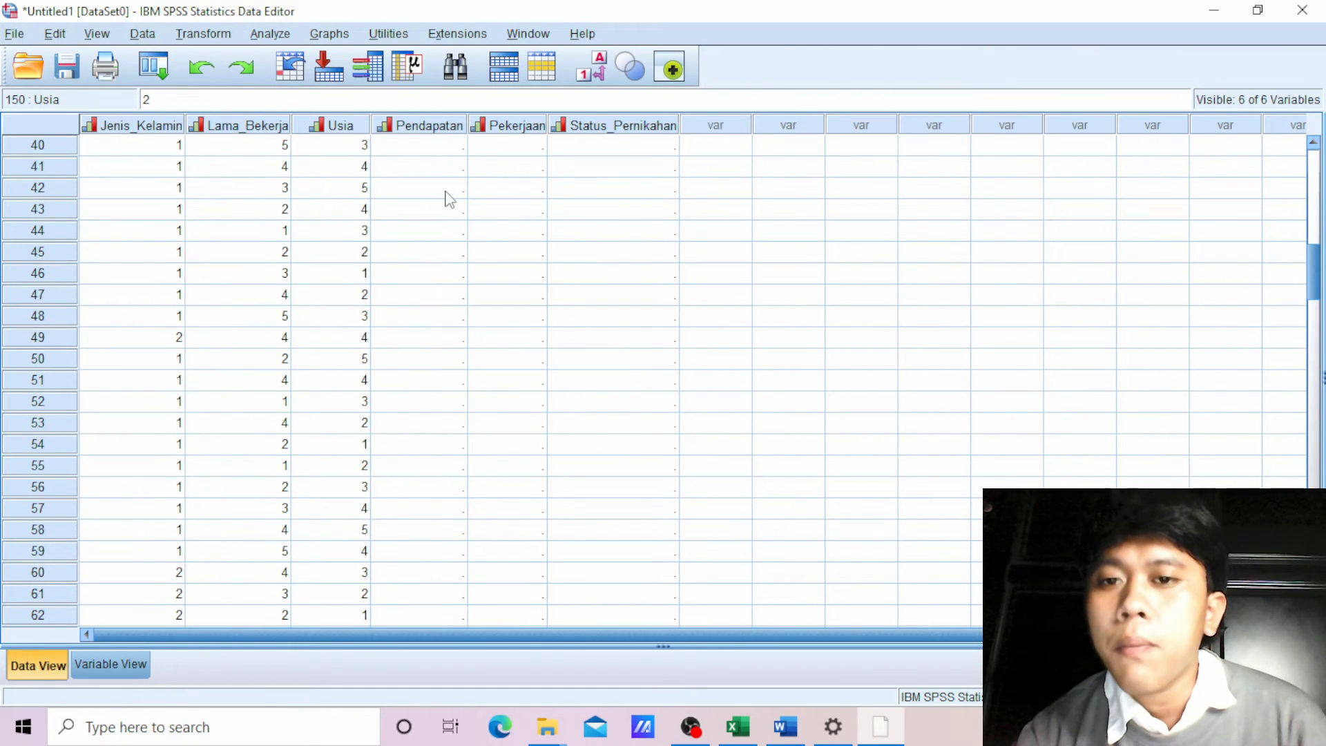
{"action": "scroll", "coordinate": [448, 198], "scroll_direction": "up", "scroll_amount": 3}
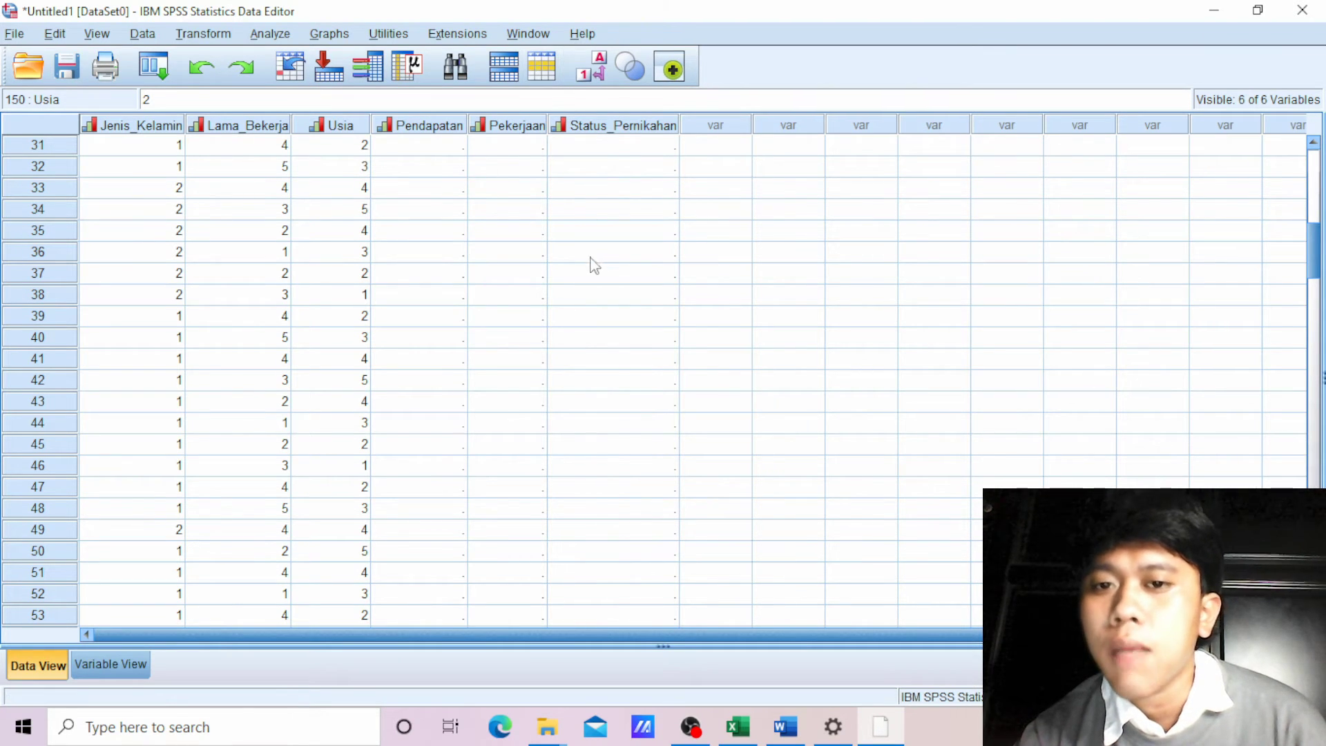
{"action": "scroll", "coordinate": [491, 237], "scroll_direction": "down", "scroll_amount": 6}
{"action": "scroll", "coordinate": [503, 255], "scroll_direction": "up", "scroll_amount": 9}
{"action": "scroll", "coordinate": [457, 195], "scroll_direction": "up", "scroll_amount": 7}
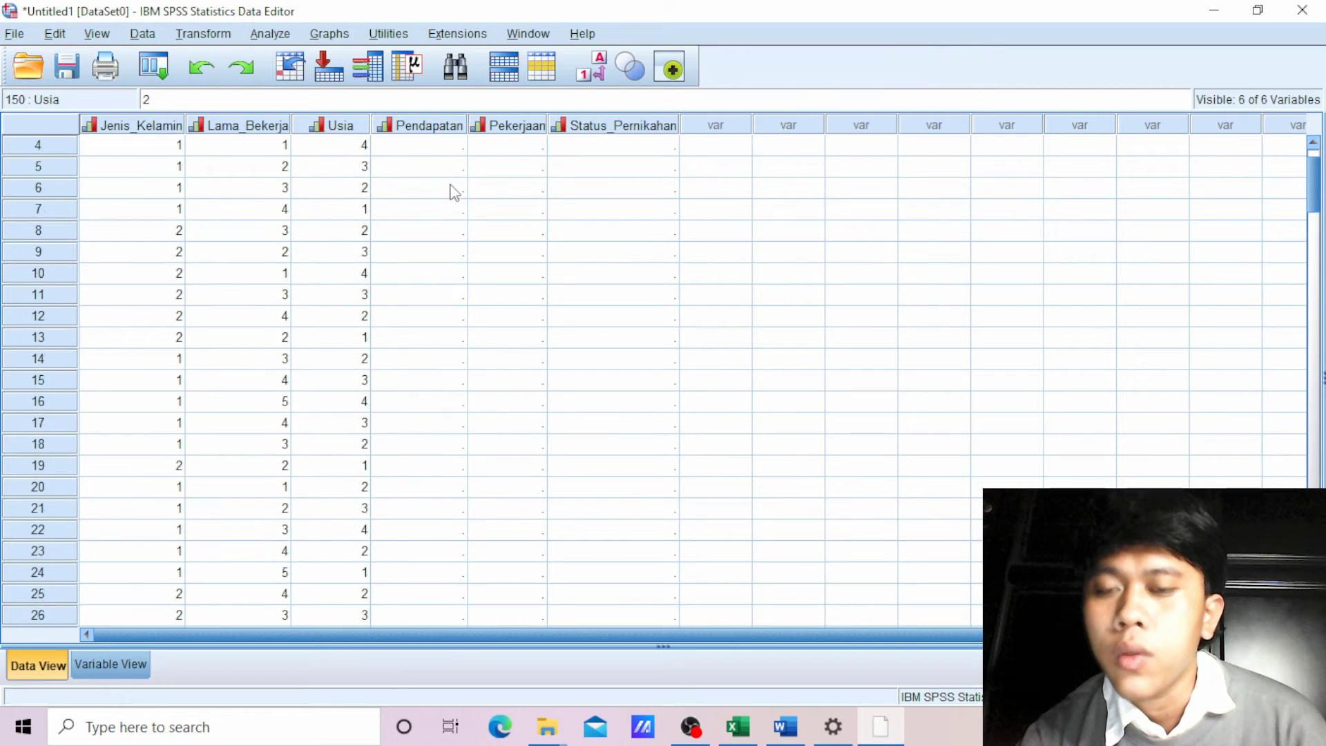
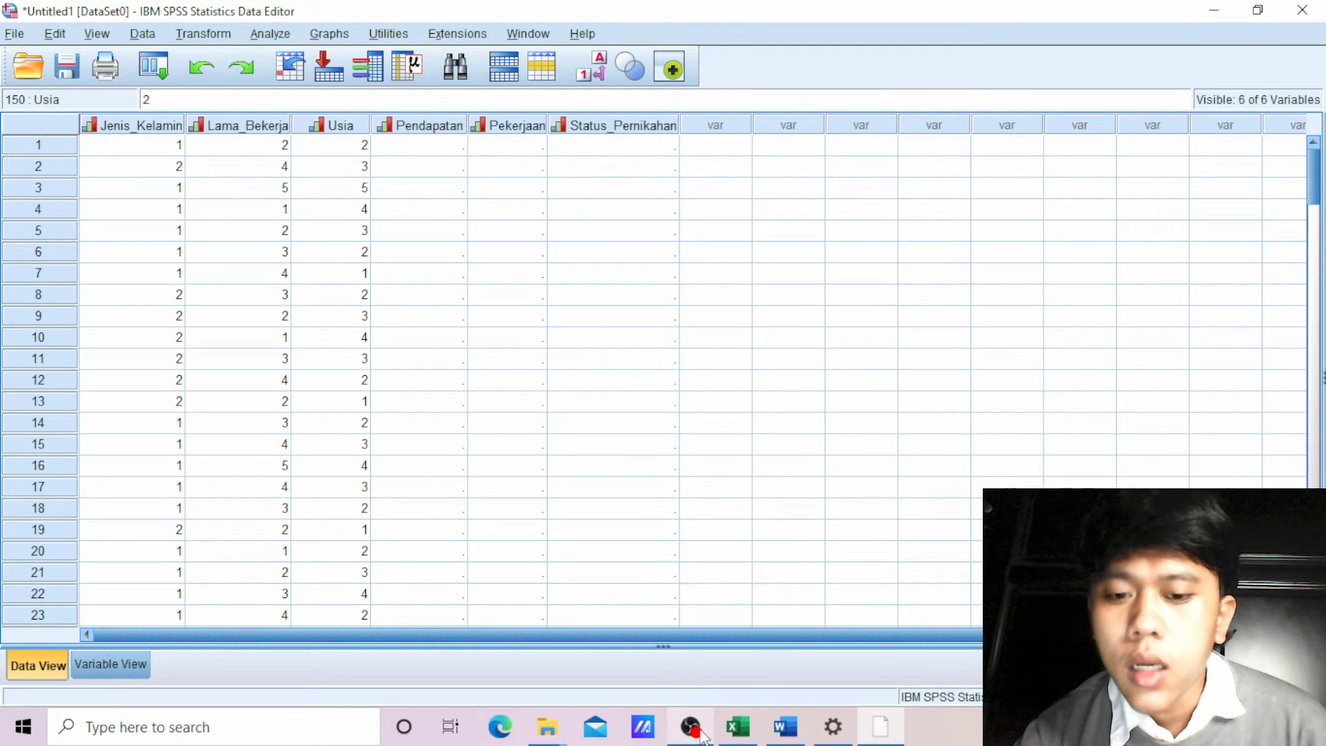
- Look at the Excel respondent sheet and the Word report, and return to the SPSS data editor
{"action": "mouse_move", "coordinate": [694, 738]}
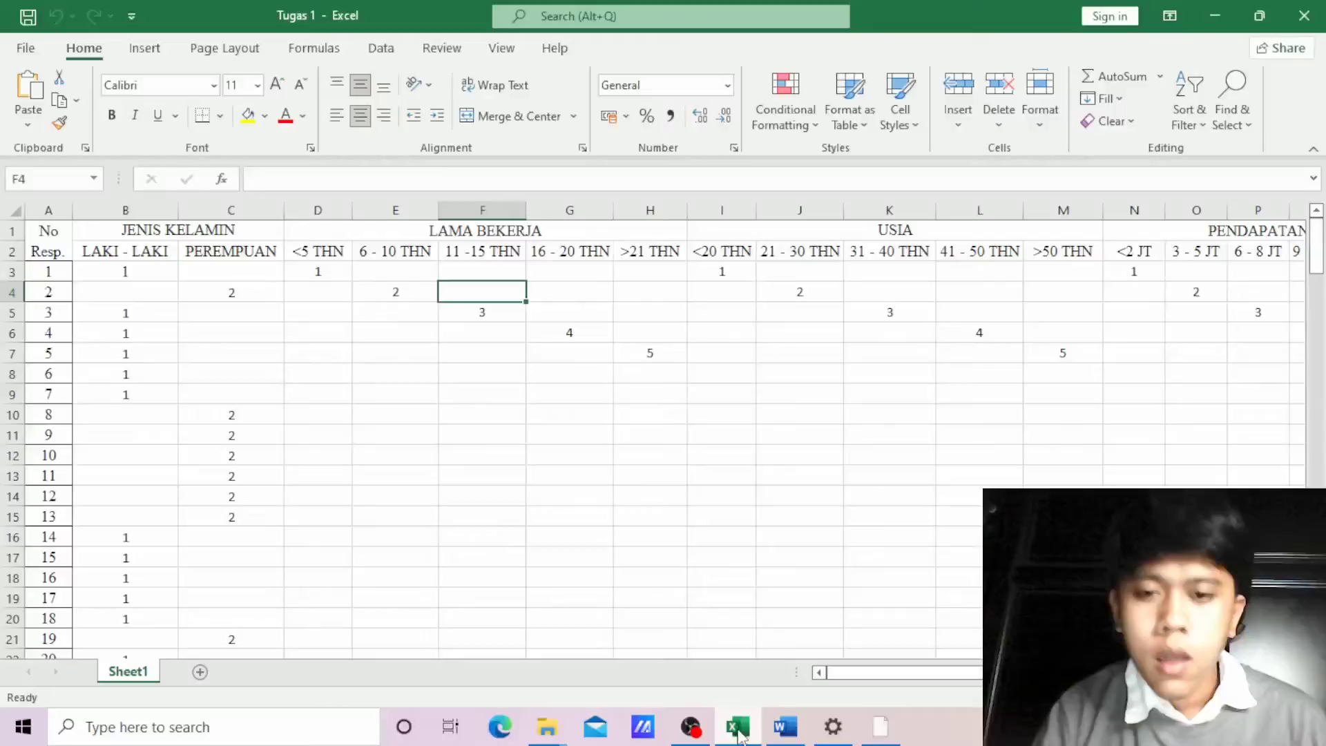
{"action": "left_click", "coordinate": [791, 731]}
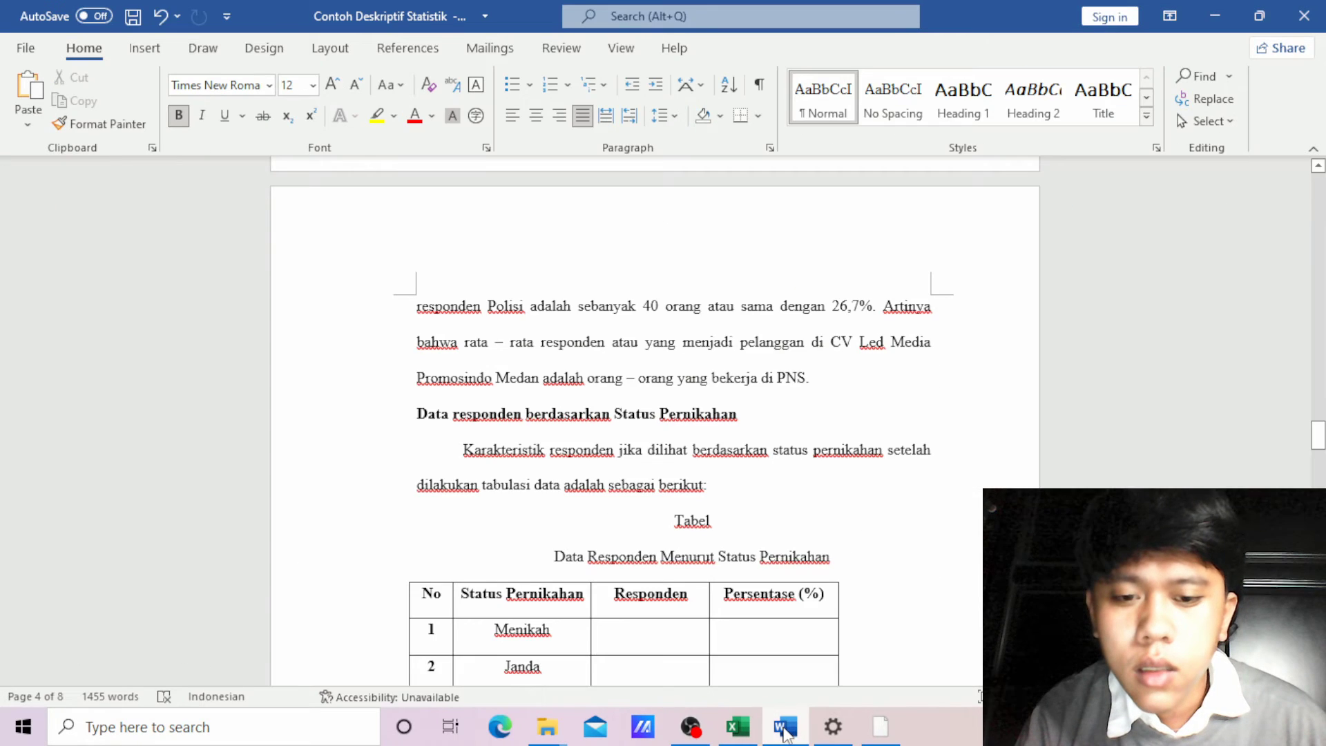
{"action": "left_click", "coordinate": [794, 733]}
{"action": "left_click", "coordinate": [882, 729]}
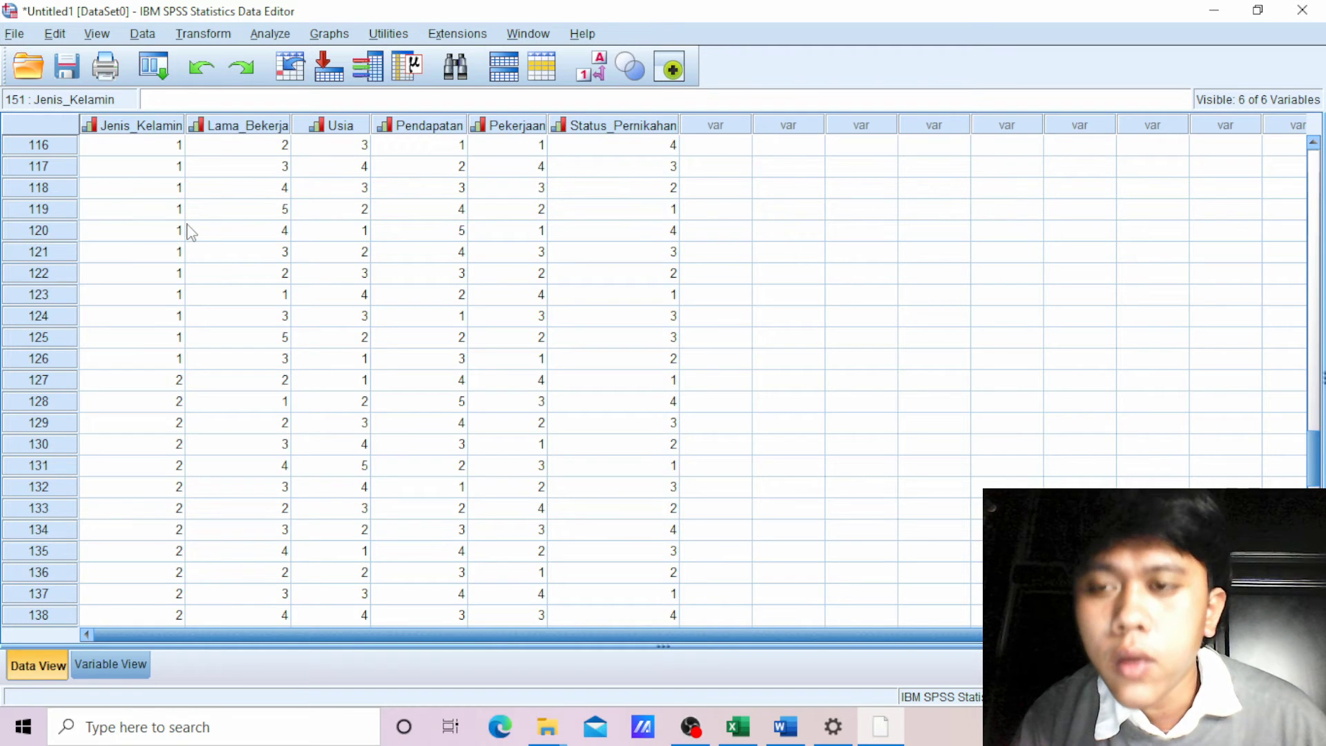
- Run Frequencies with frequency tables for Jenis_Kelamin, Lama_Bekerja, Usia, Pendapatan, Pekerjaan and Status_Pernikahan
{"action": "left_click", "coordinate": [271, 33]}
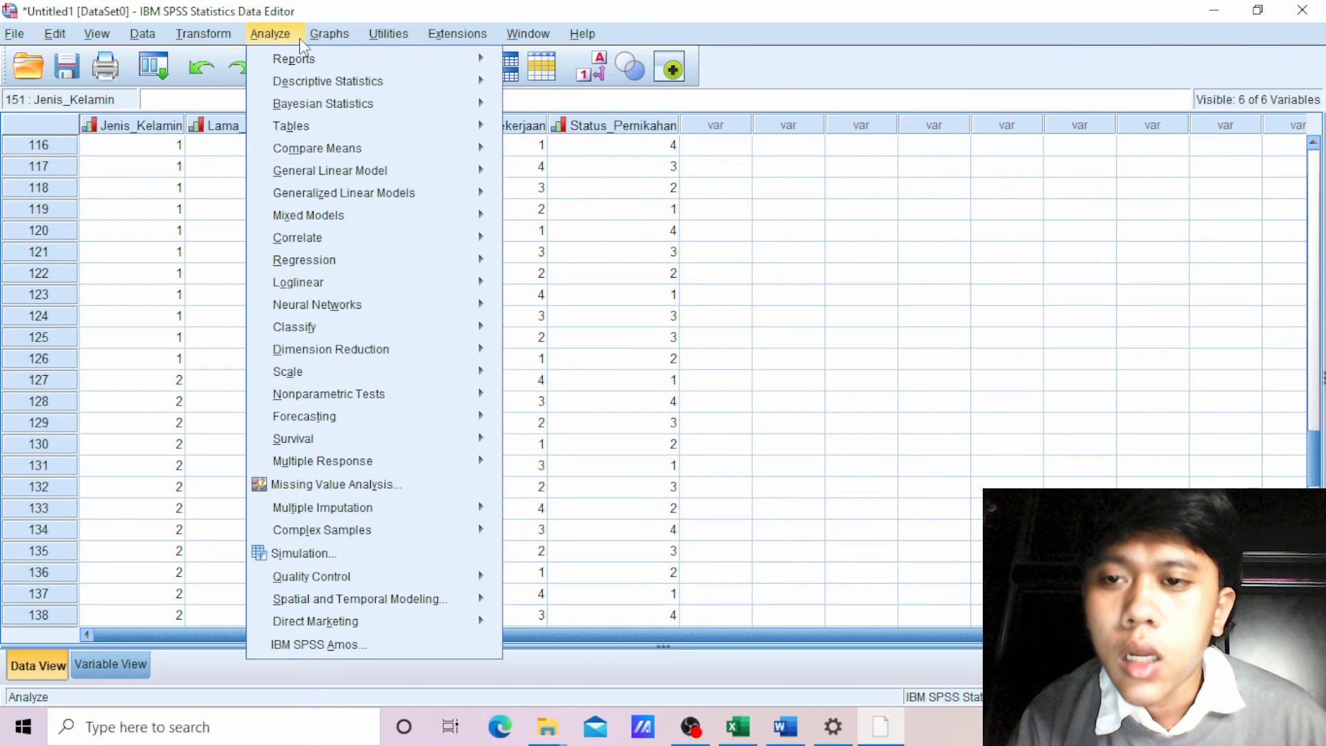
{"action": "mouse_move", "coordinate": [378, 84]}
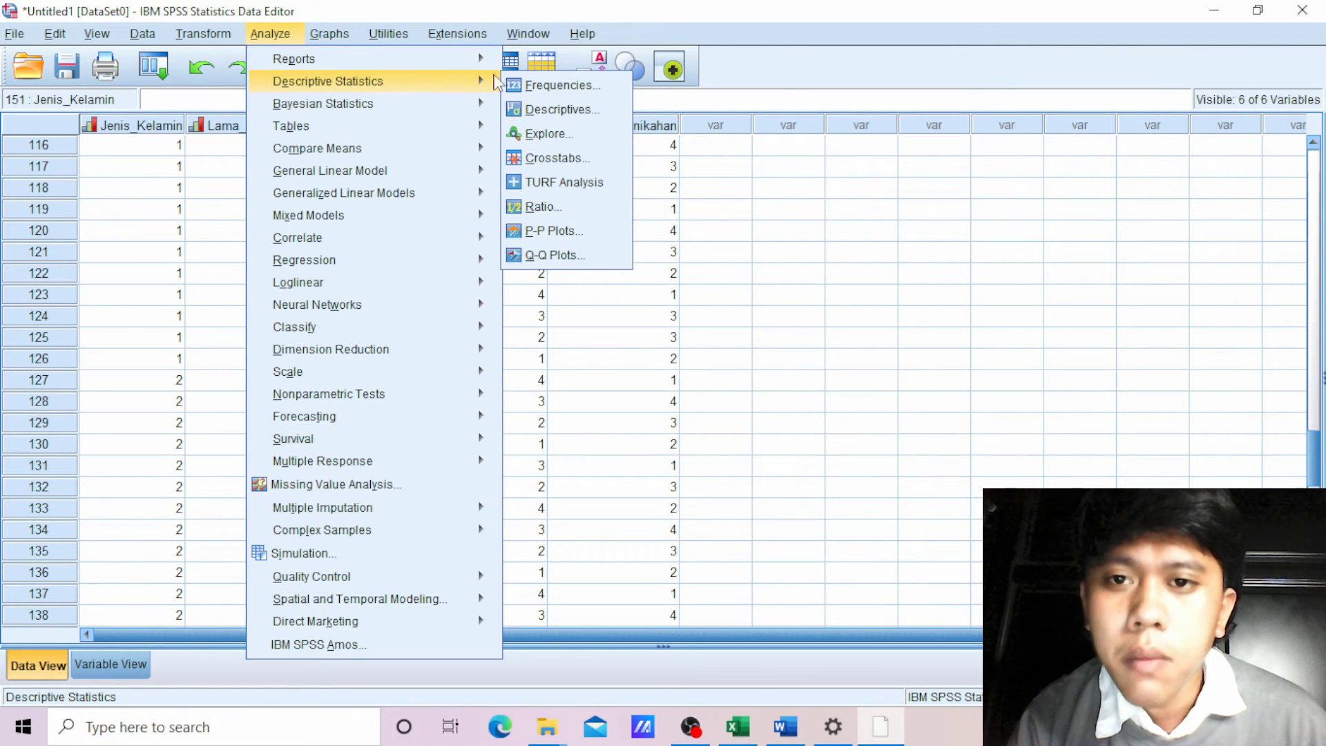
{"action": "left_click", "coordinate": [570, 86]}
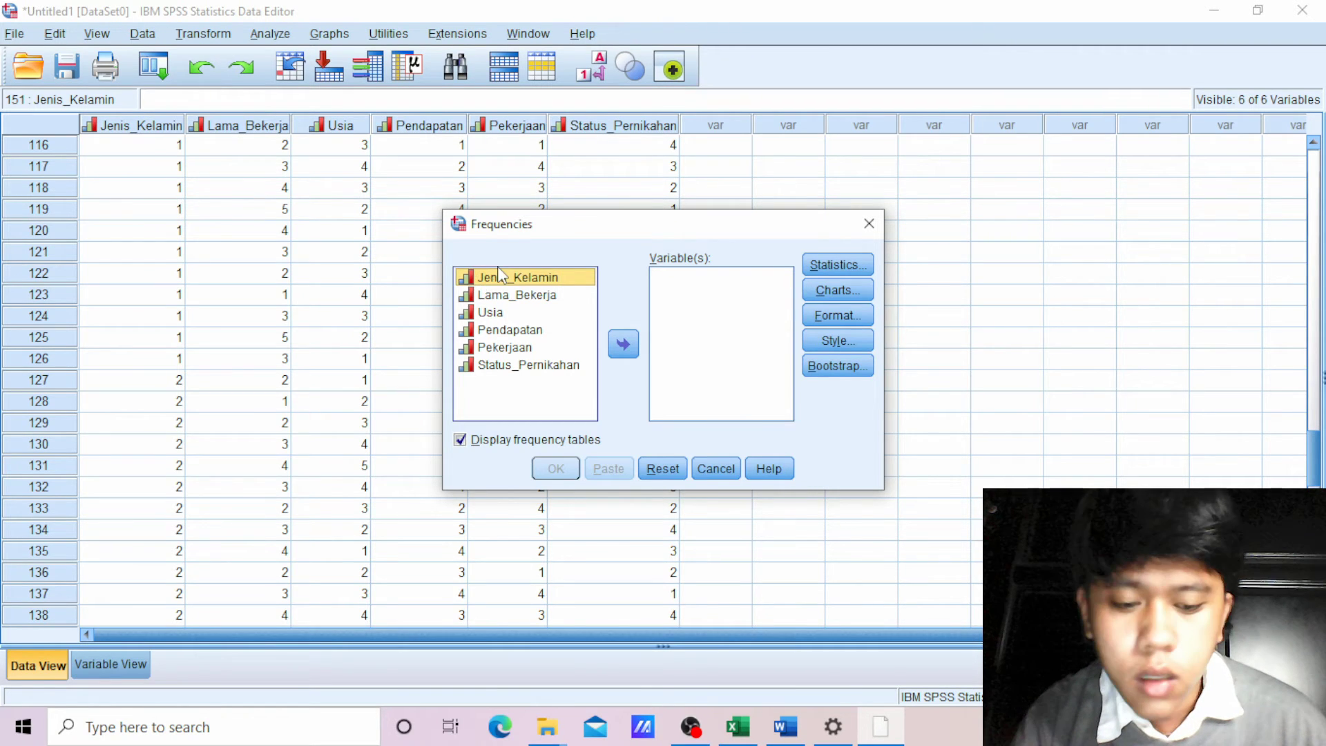
{"action": "key", "text": "shift+Down"}
{"action": "key", "text": "shift+Down"}
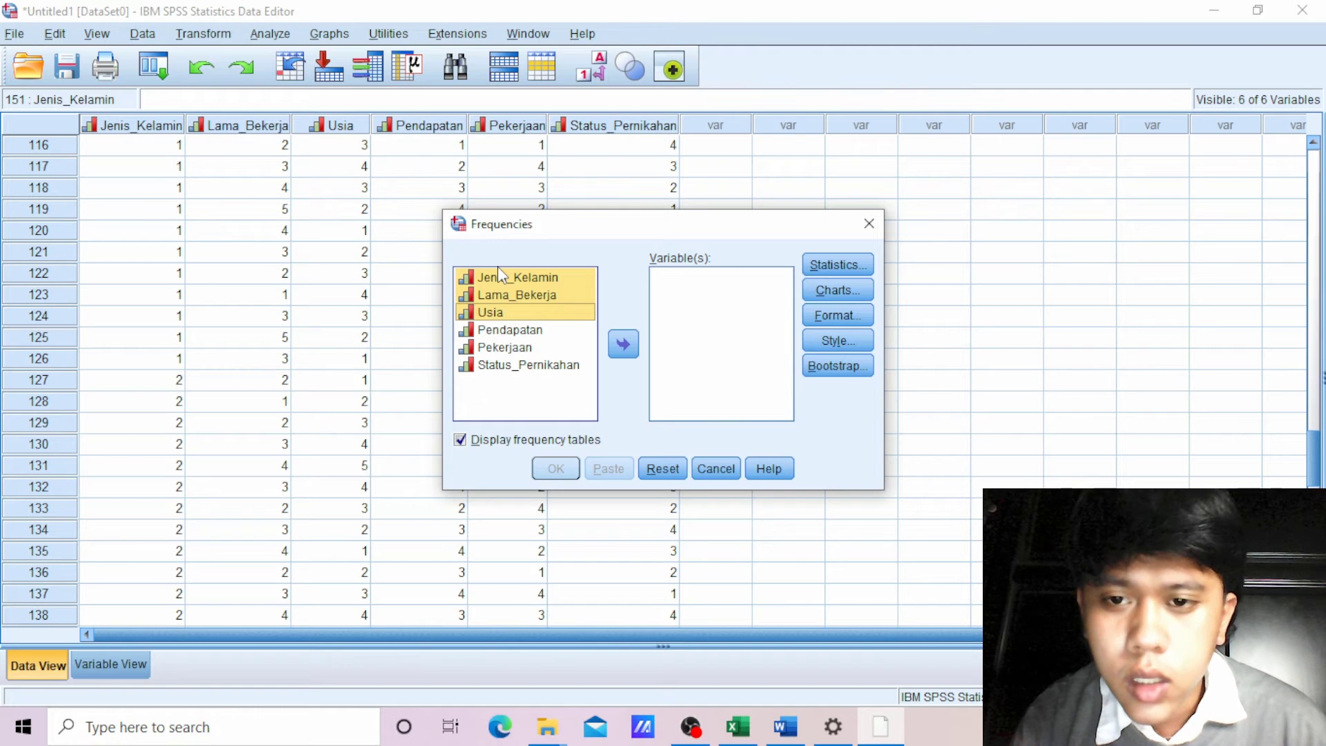
{"action": "key", "text": "shift+Down"}
{"action": "key", "text": "shift+Down"}
{"action": "key", "text": "shift+Down"}
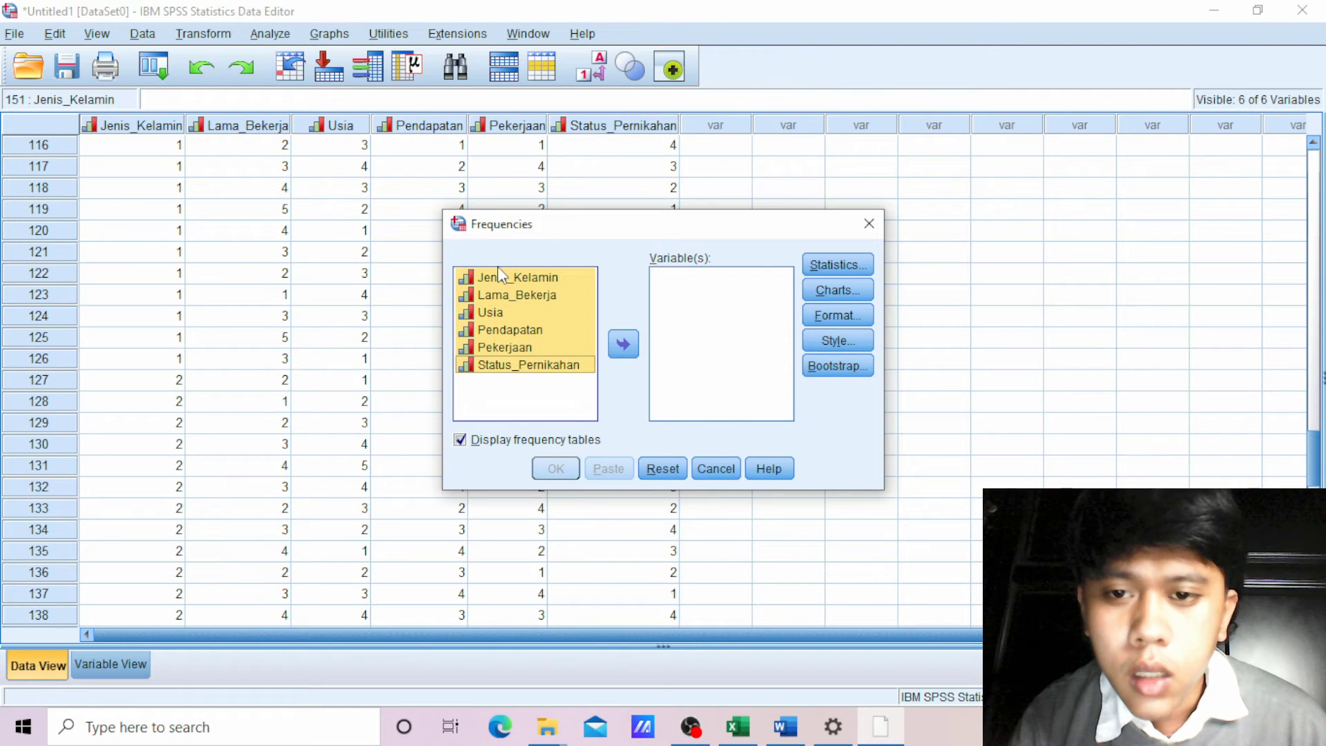
{"action": "left_click", "coordinate": [628, 352]}
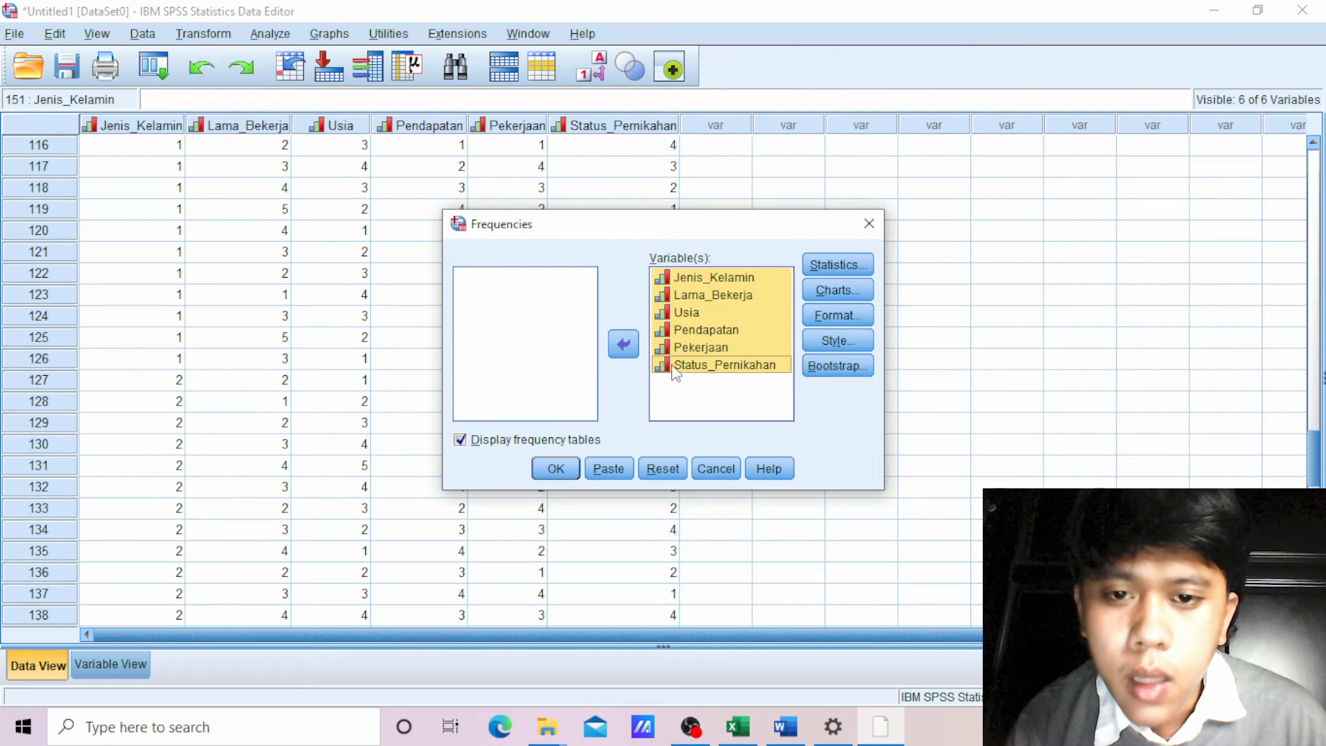
{"action": "left_click", "coordinate": [551, 470]}
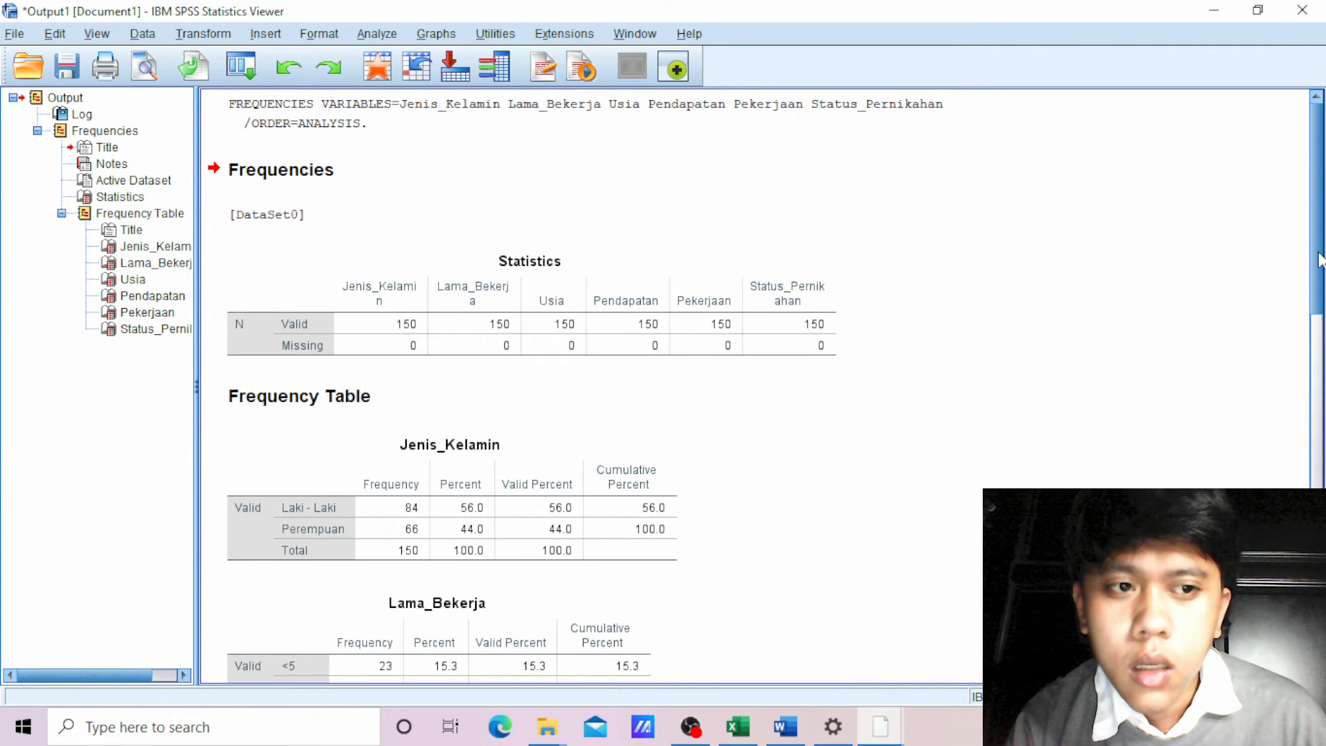
- Switch to the Word report's Jenis Kelamin table and arrange its window beside the SPSS frequency output
{"action": "left_click_drag", "start_coordinate": [1319, 259], "coordinate": [1309, 314]}
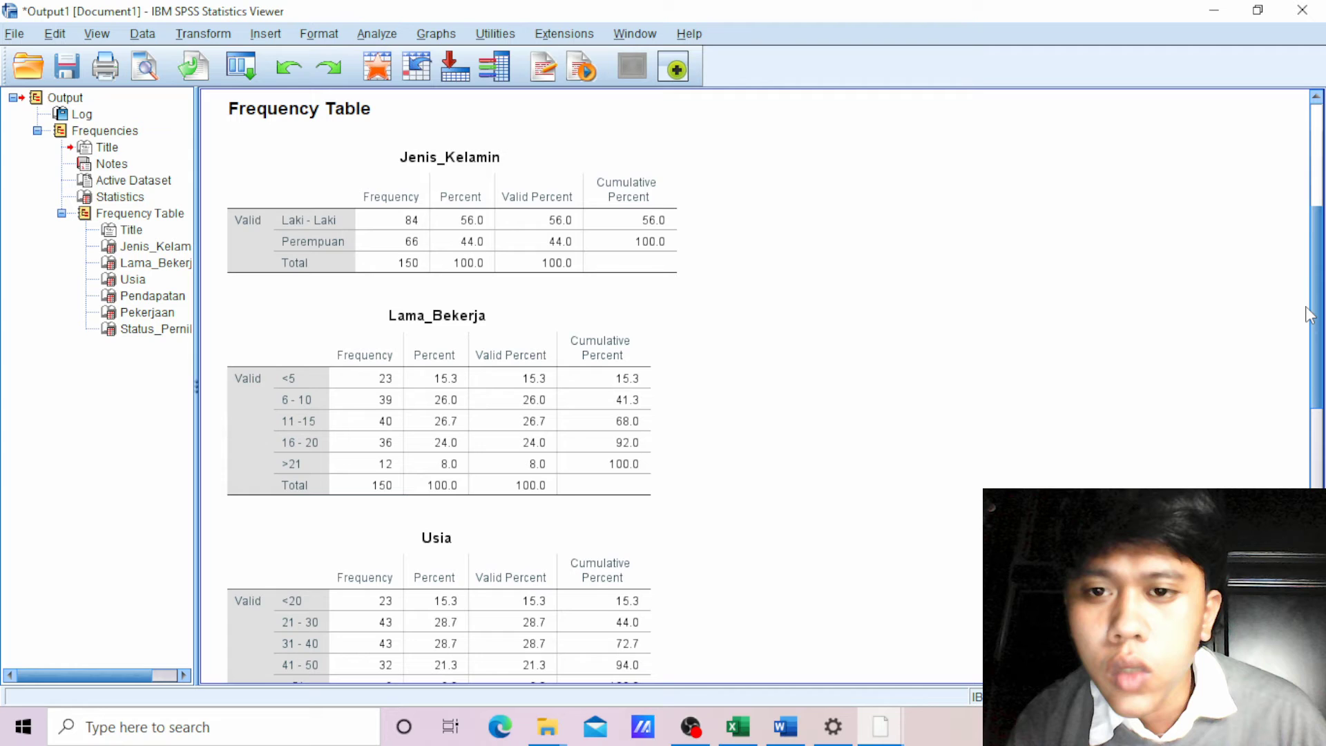
{"action": "left_click", "coordinate": [786, 725]}
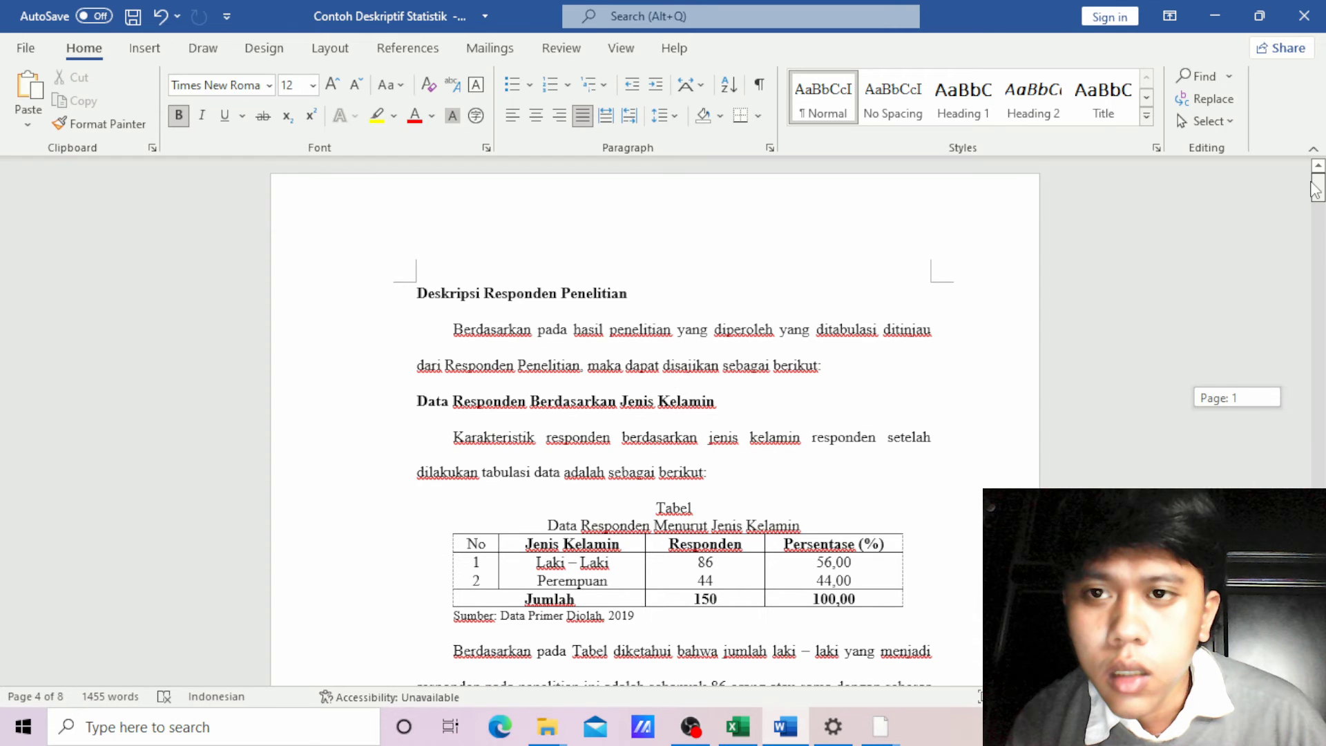
{"action": "scroll", "coordinate": [747, 371], "scroll_direction": "down", "scroll_amount": 3}
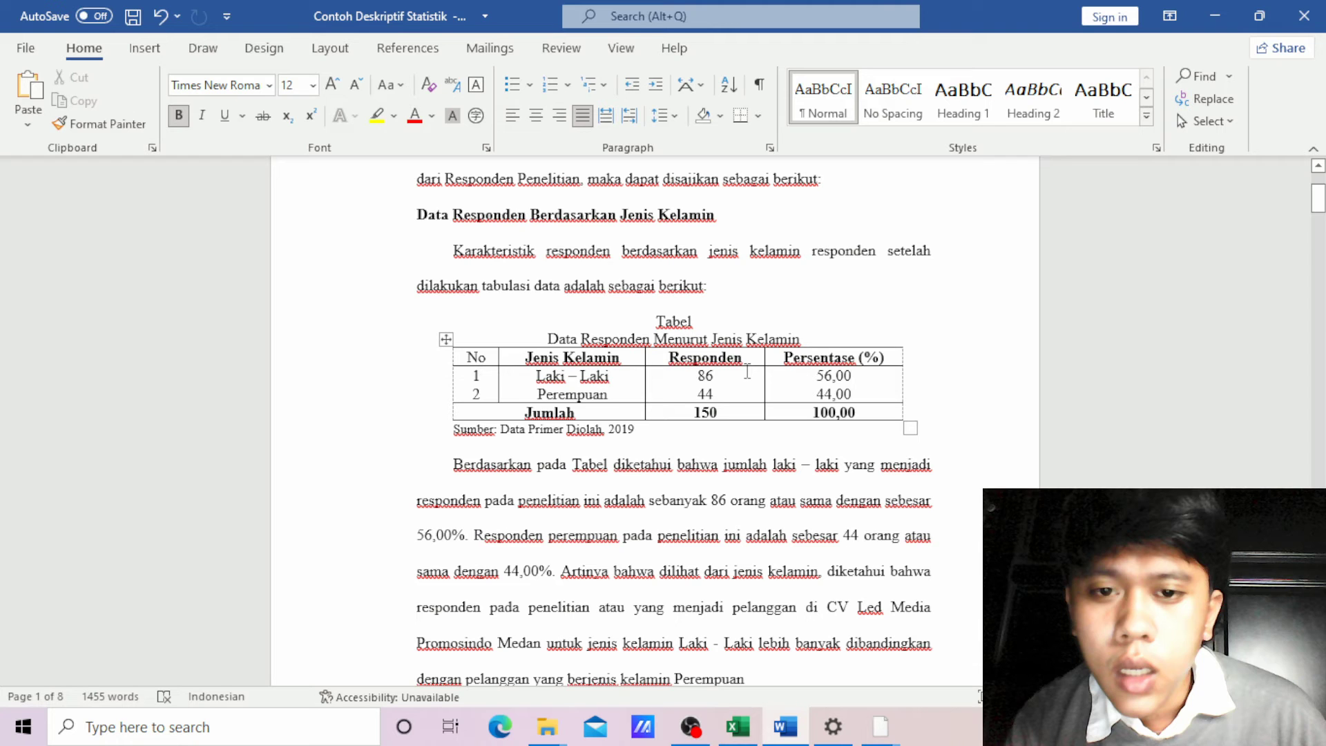
{"action": "scroll", "coordinate": [747, 371], "scroll_direction": "down", "scroll_amount": 2}
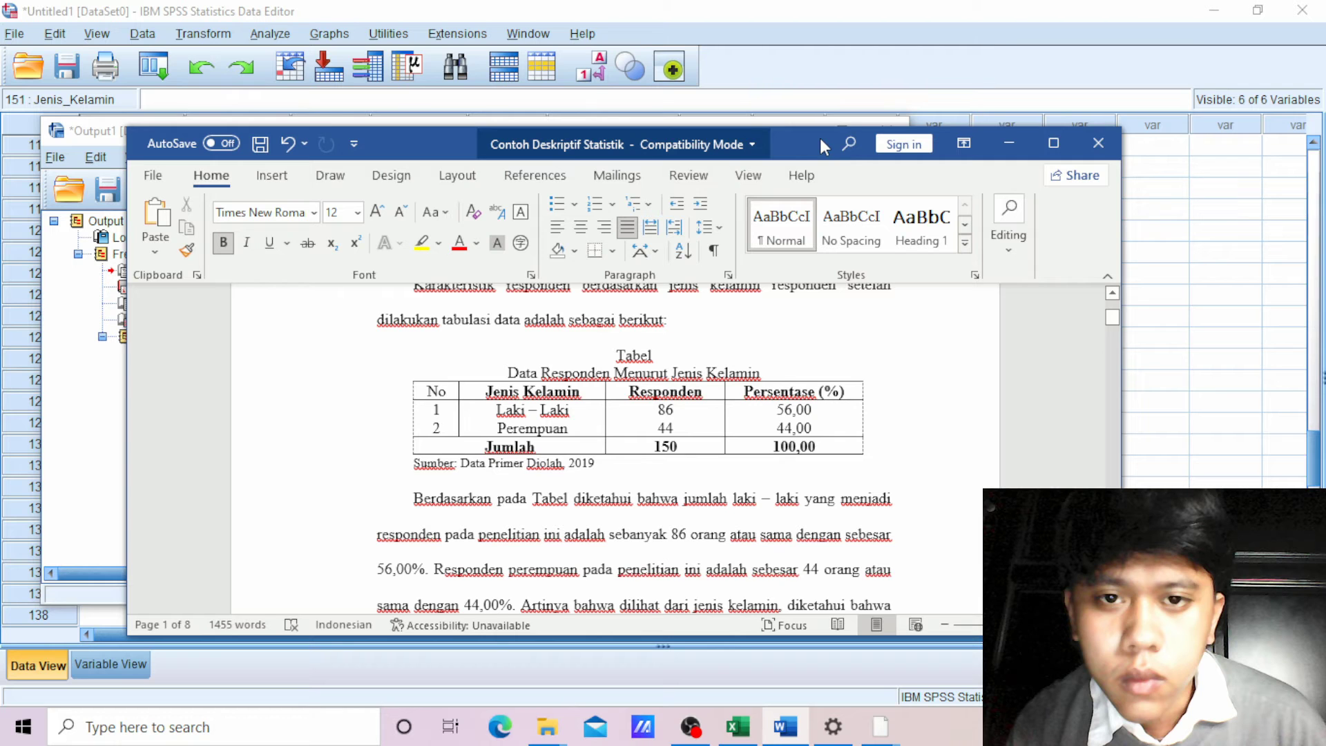
{"action": "left_click_drag", "start_coordinate": [819, 138], "coordinate": [1090, 95]}
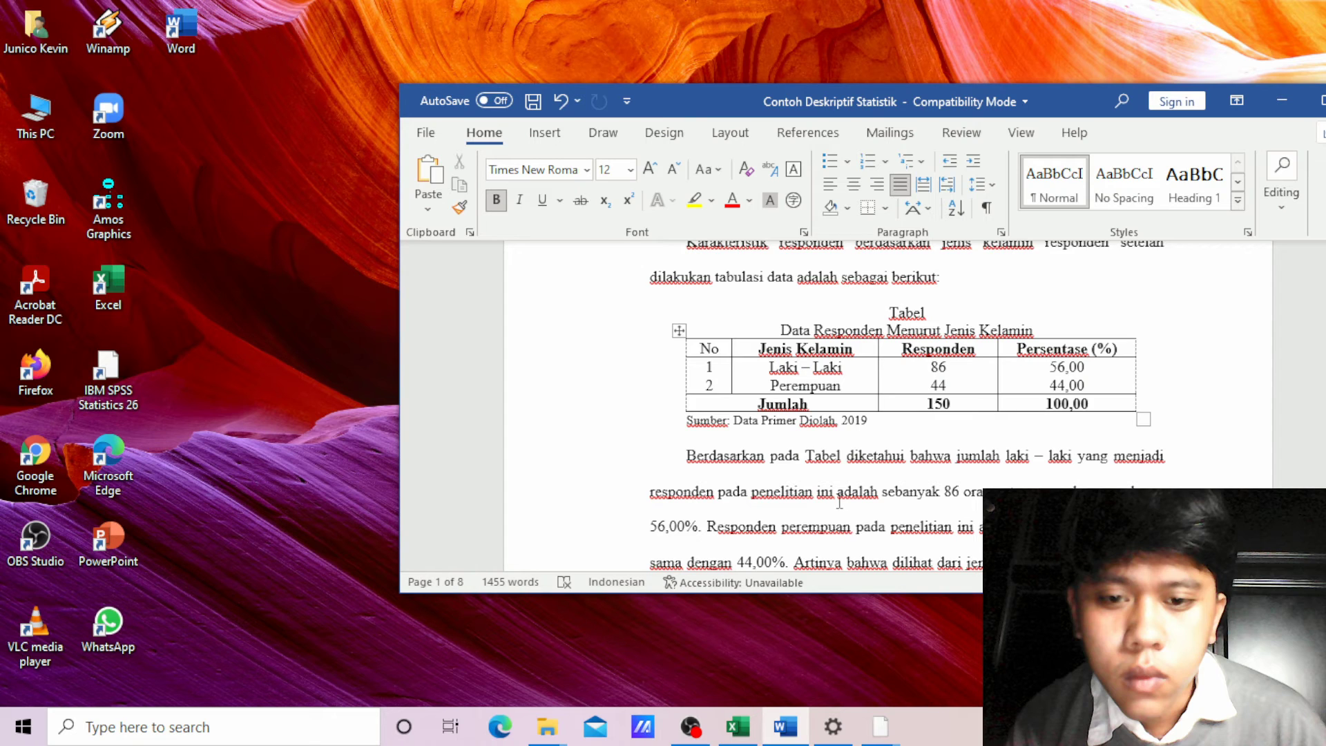
{"action": "key", "text": "alt+Tab"}
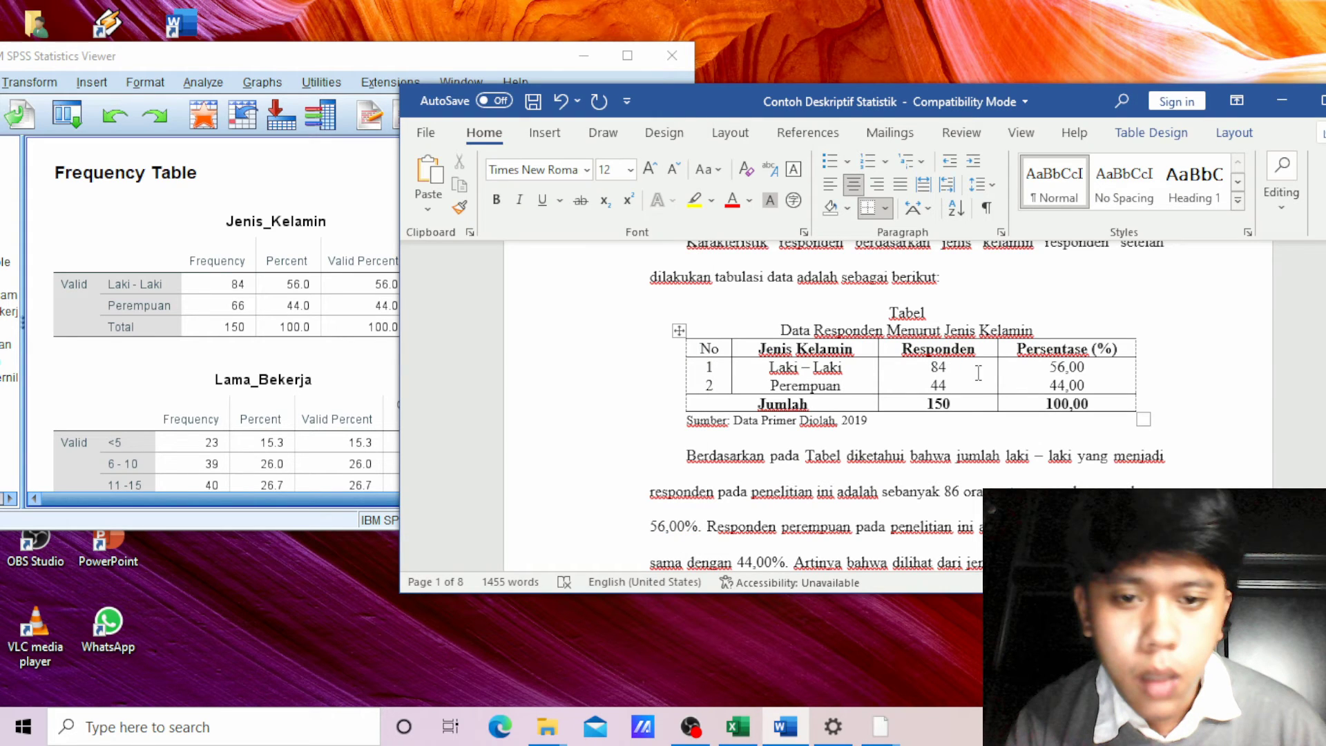
- Correct the respondent counts to 84 for Laki-Laki and 66 for Perempuan in the Jenis Kelamin table and the paragraph below it
{"action": "key", "text": "BackSpace"}
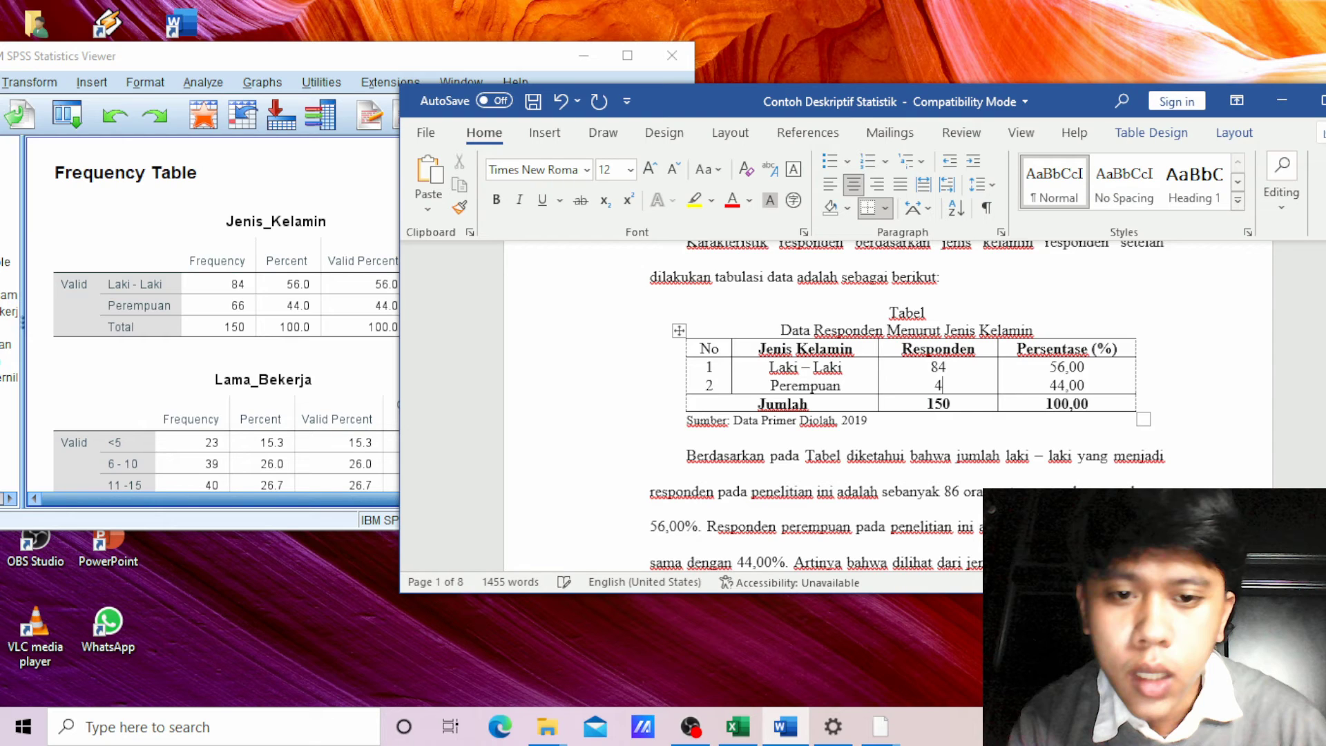
{"action": "key", "text": "BackSpace"}
{"action": "type", "text": "66"}
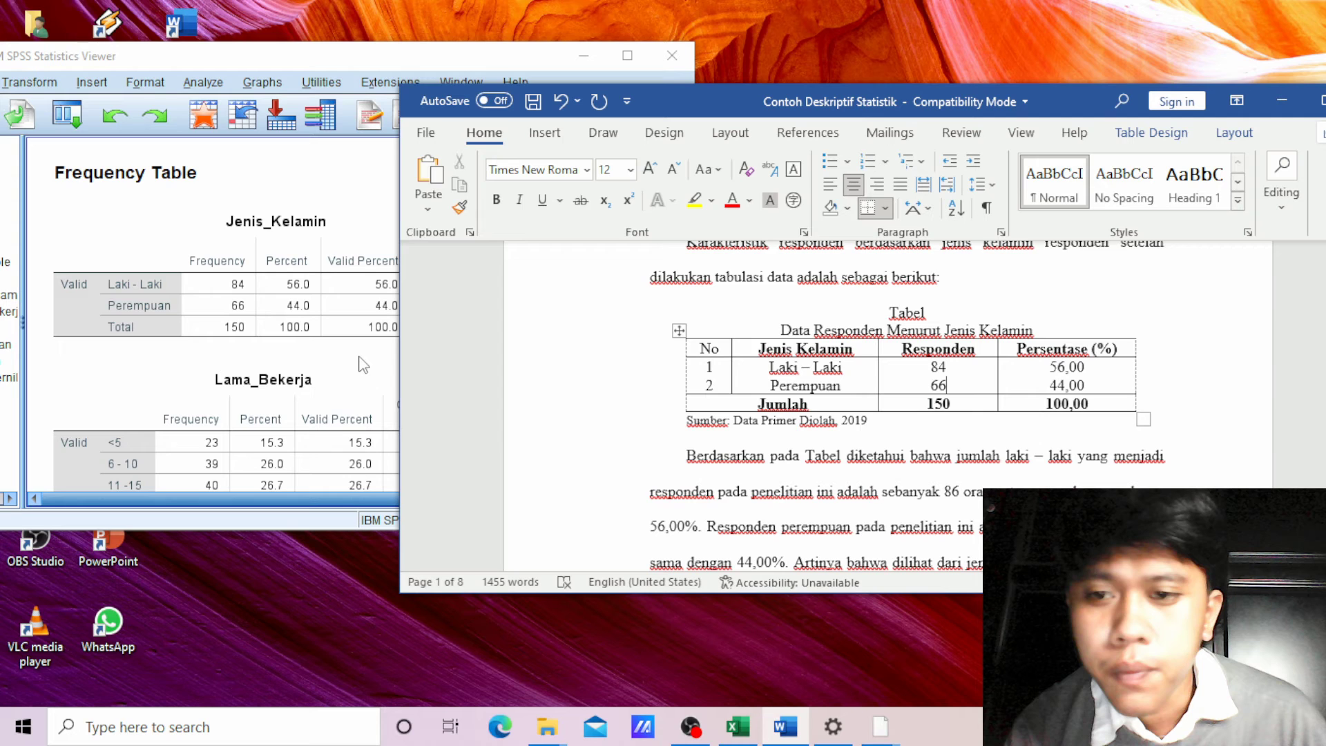
{"action": "scroll", "coordinate": [936, 353], "scroll_direction": "down", "scroll_amount": 3}
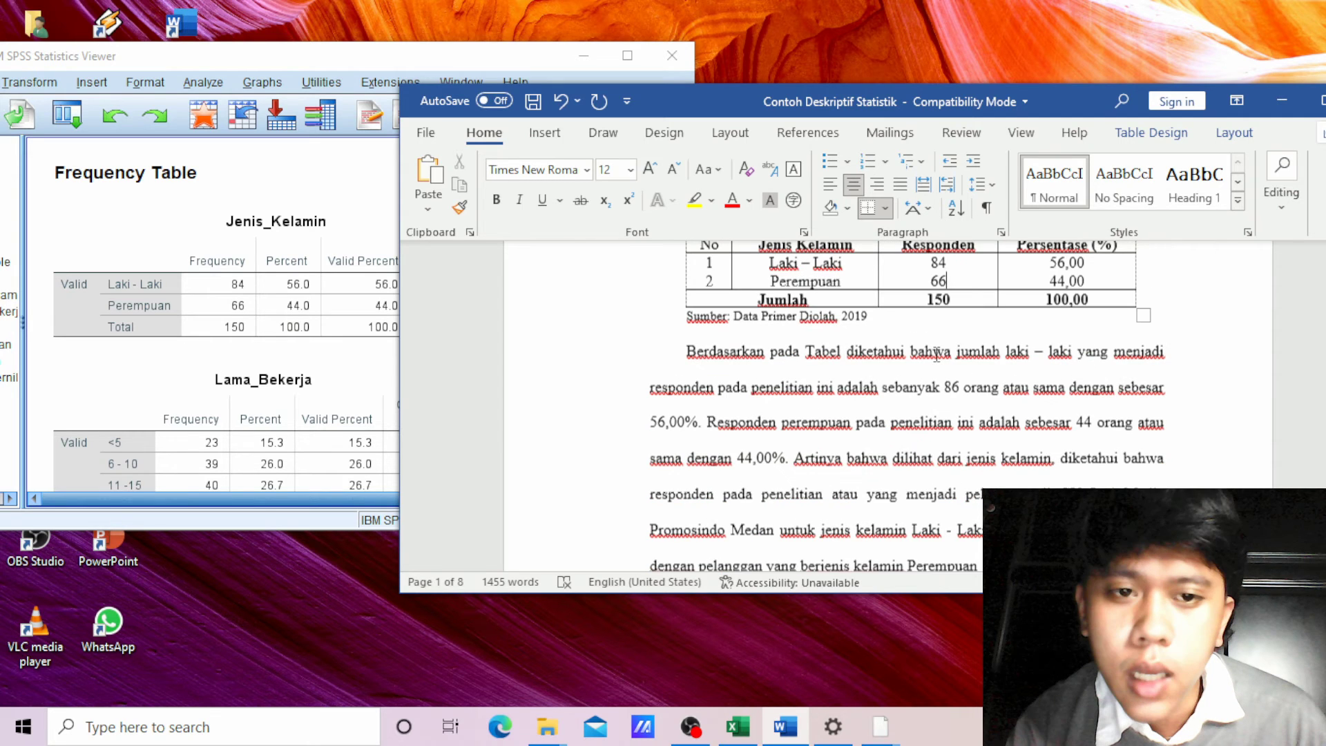
{"action": "scroll", "coordinate": [942, 353], "scroll_direction": "up", "scroll_amount": 1}
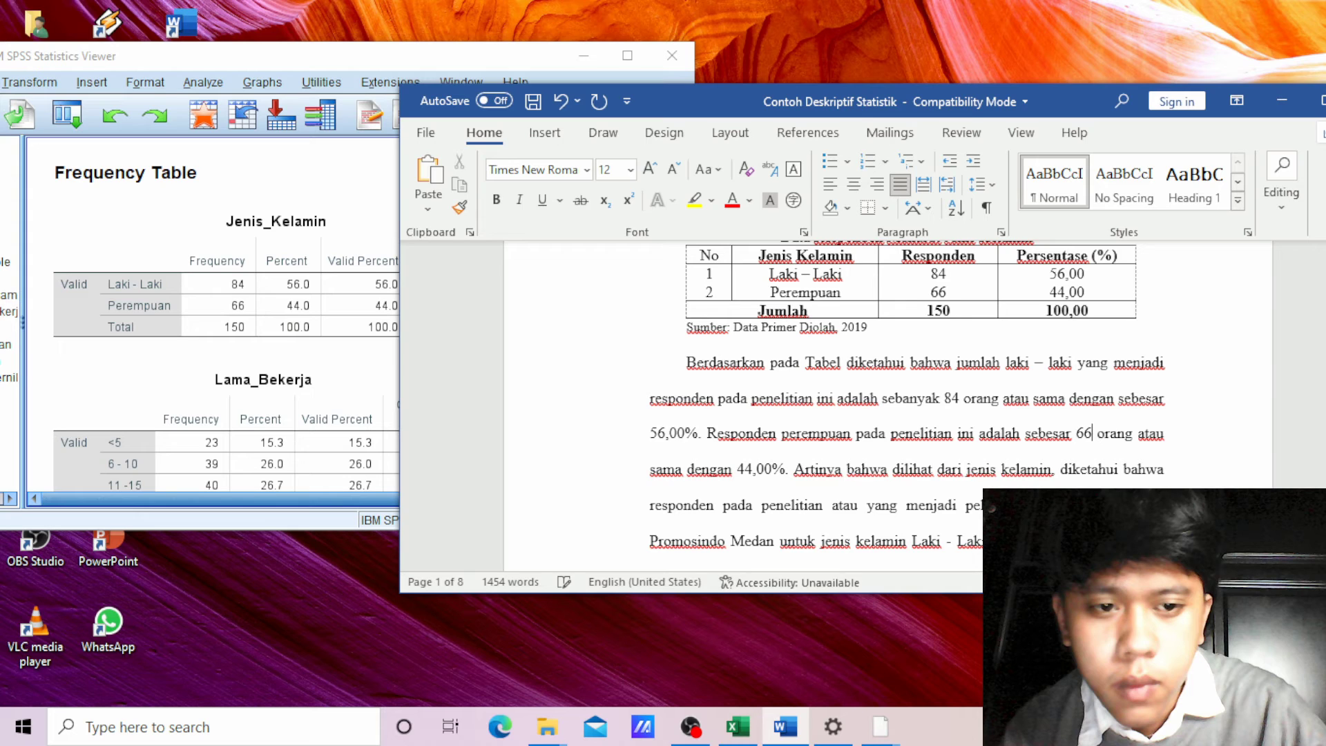
- Set the Responden values in the Lama Bekerja table to 23, 39, 40, 36 and 12
{"action": "scroll", "coordinate": [1092, 429], "scroll_direction": "down", "scroll_amount": 3}
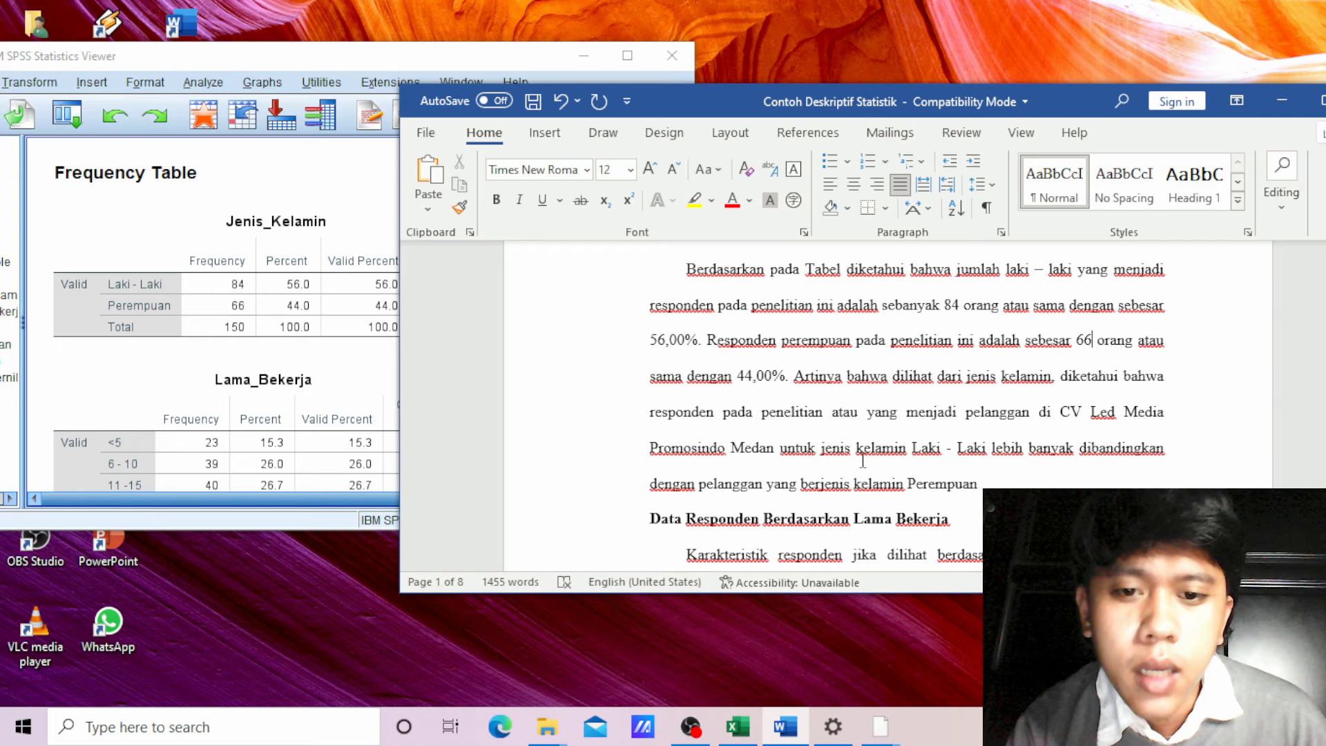
{"action": "scroll", "coordinate": [863, 462], "scroll_direction": "down", "scroll_amount": 2}
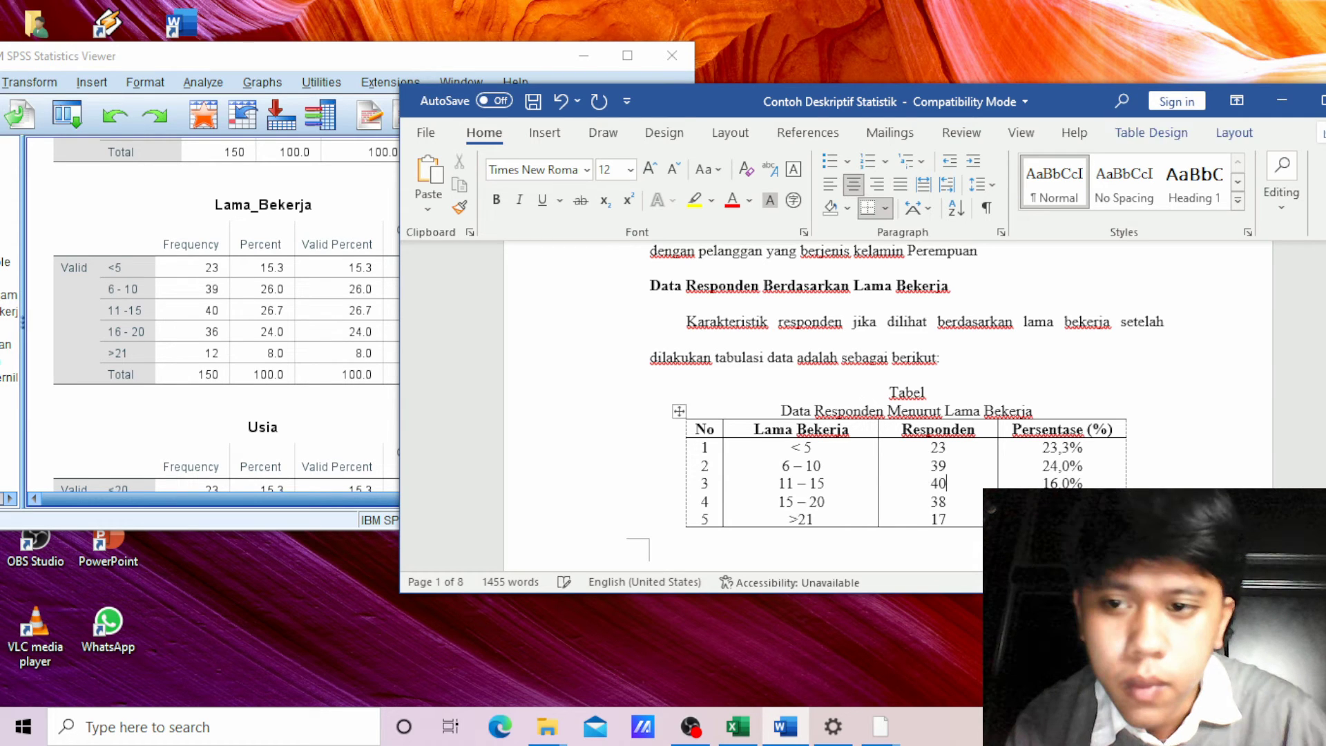
{"action": "key", "text": "Down"}
{"action": "type", "text": "3"}
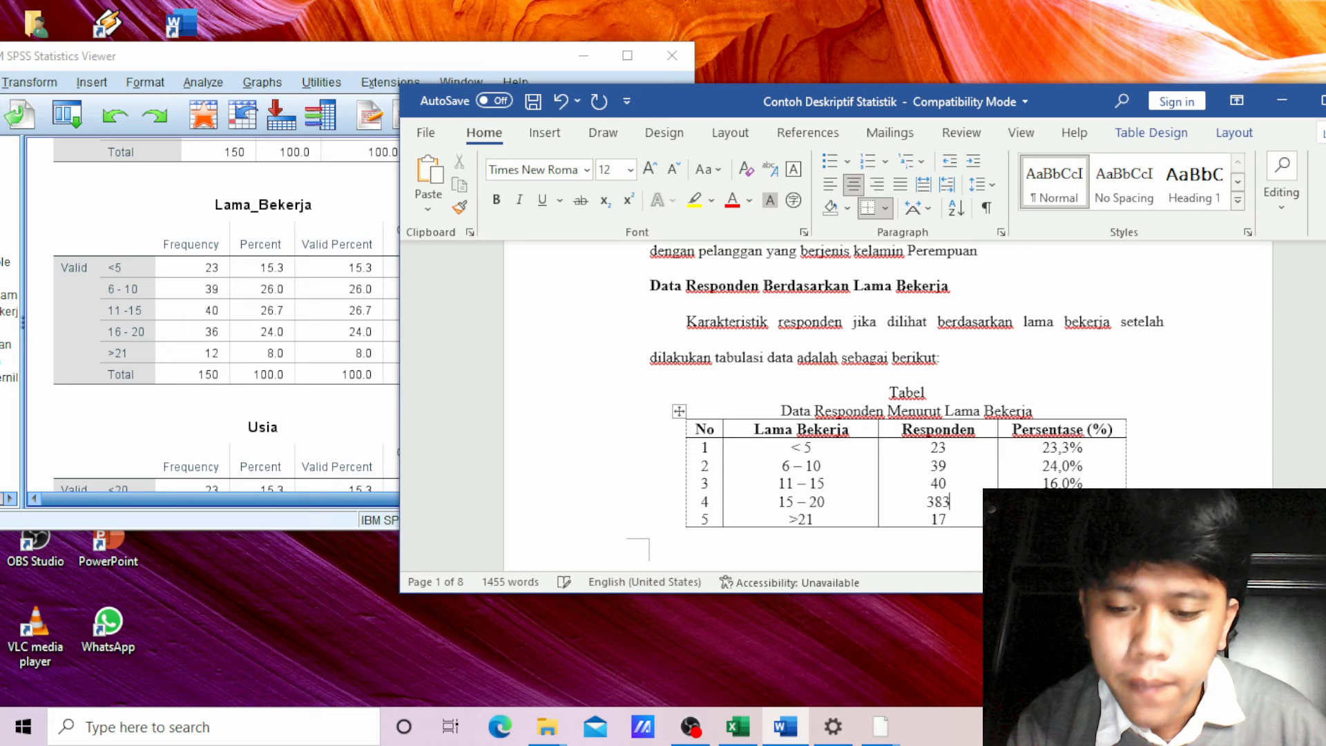
{"action": "type", "text": "6"}
{"action": "key", "text": "Down"}
{"action": "type", "text": "12"}
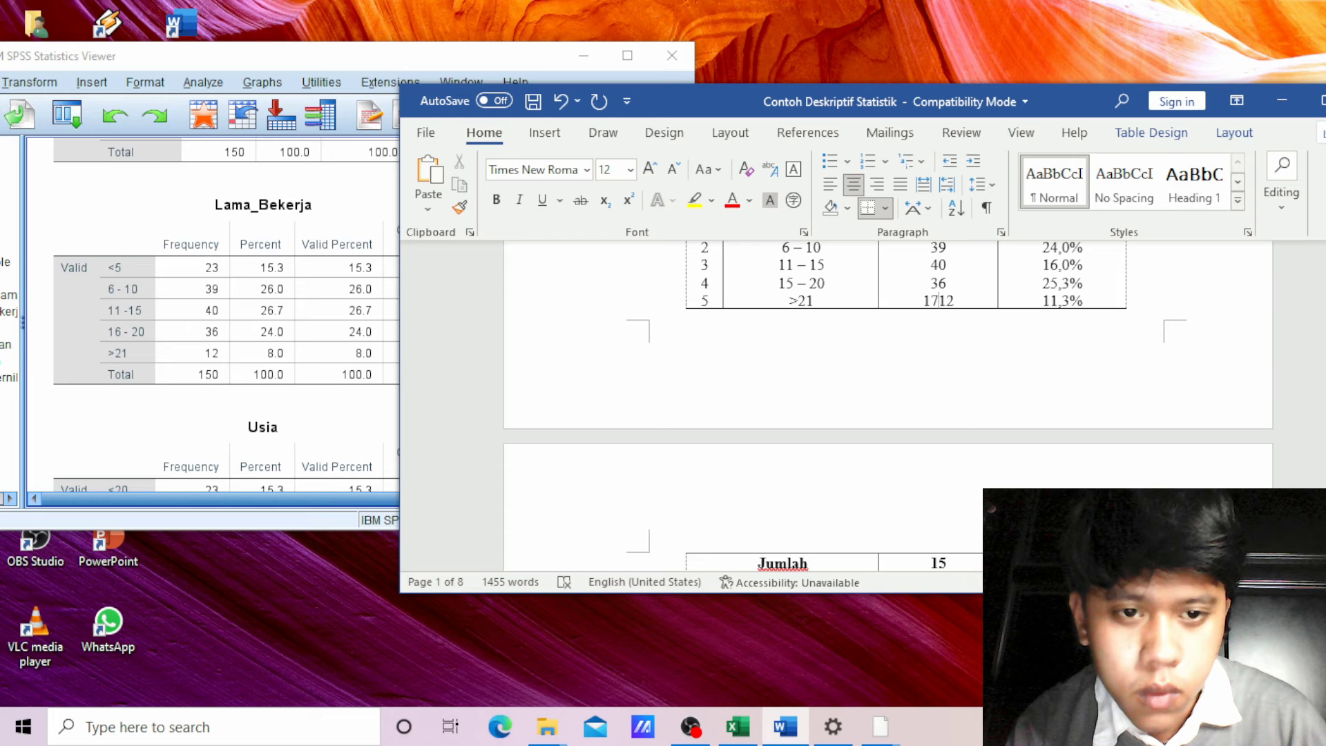
{"action": "key", "text": "BackSpace"}
{"action": "key", "text": "BackSpace"}
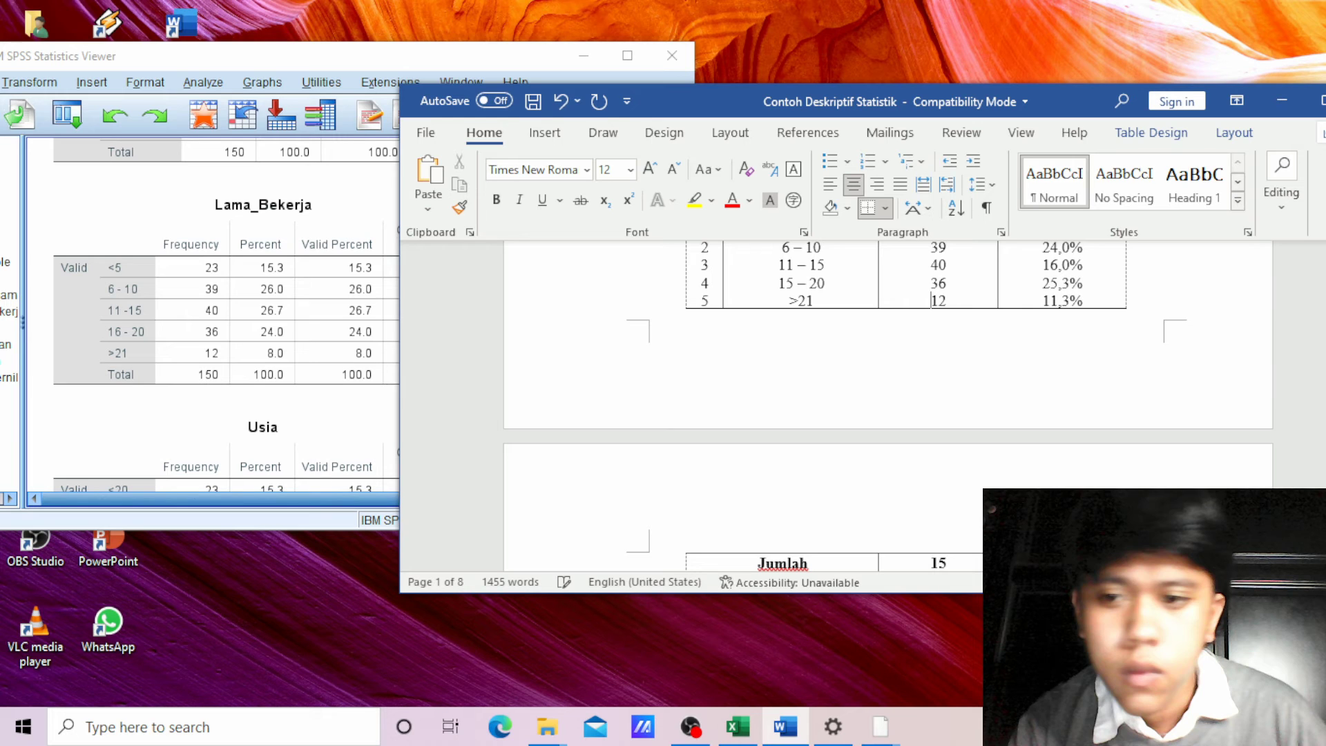
- Set the percentages of the first four Lama Bekerja table rows to 15,3%, 26,0%, 26,7% and 24,0%
{"action": "scroll", "coordinate": [887, 346], "scroll_direction": "up", "scroll_amount": 1}
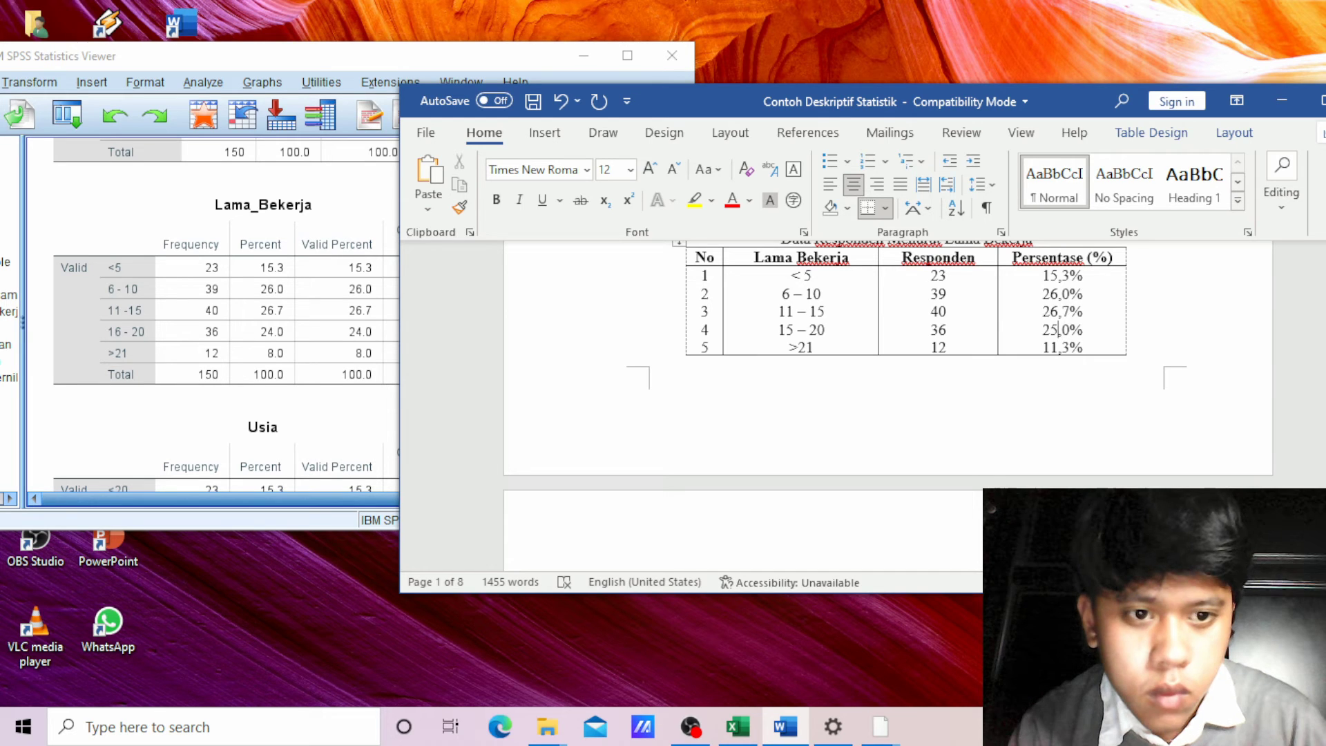
{"action": "key", "text": "BackSpace"}
{"action": "type", "text": "4"}
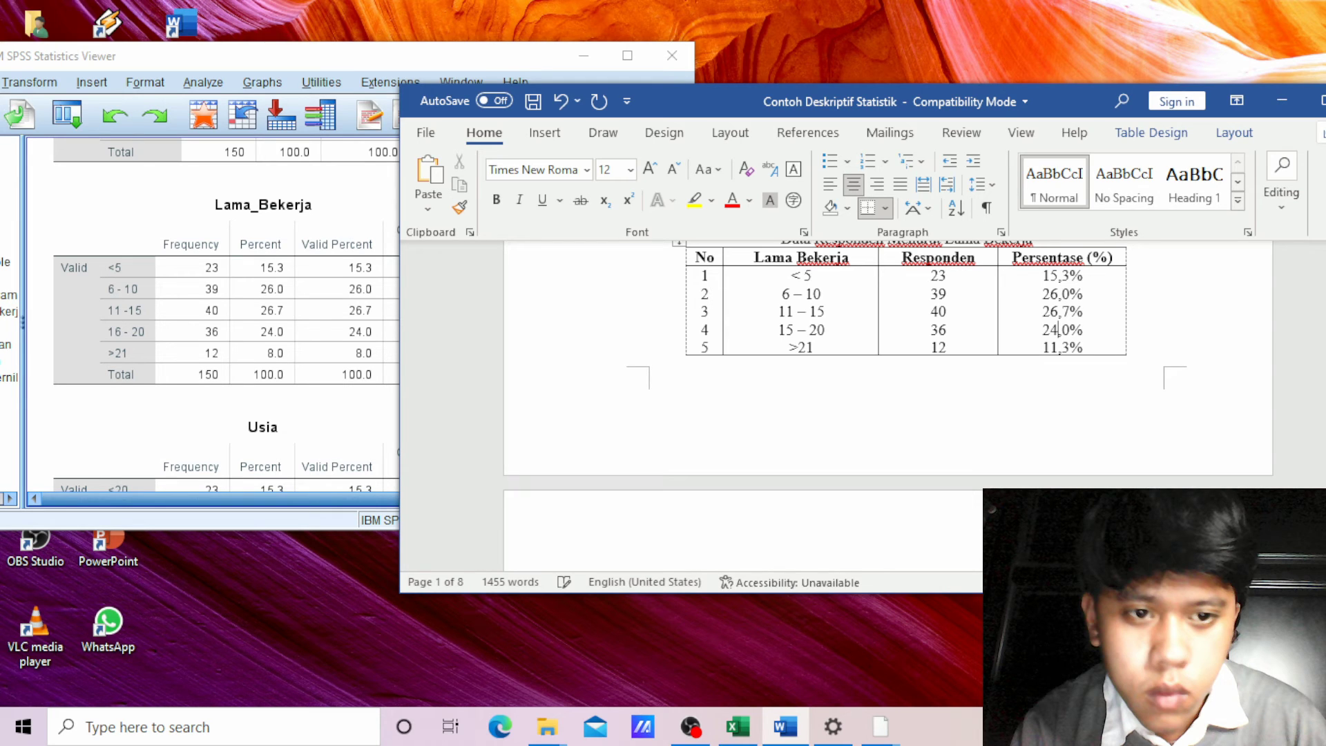
- Update the Lama Bekerja paragraph with respondent counts 23, 39, 40 and 36 and the percentages 15,3%, 26,0% and 26,7%
{"action": "scroll", "coordinate": [786, 323], "scroll_direction": "down", "scroll_amount": 5}
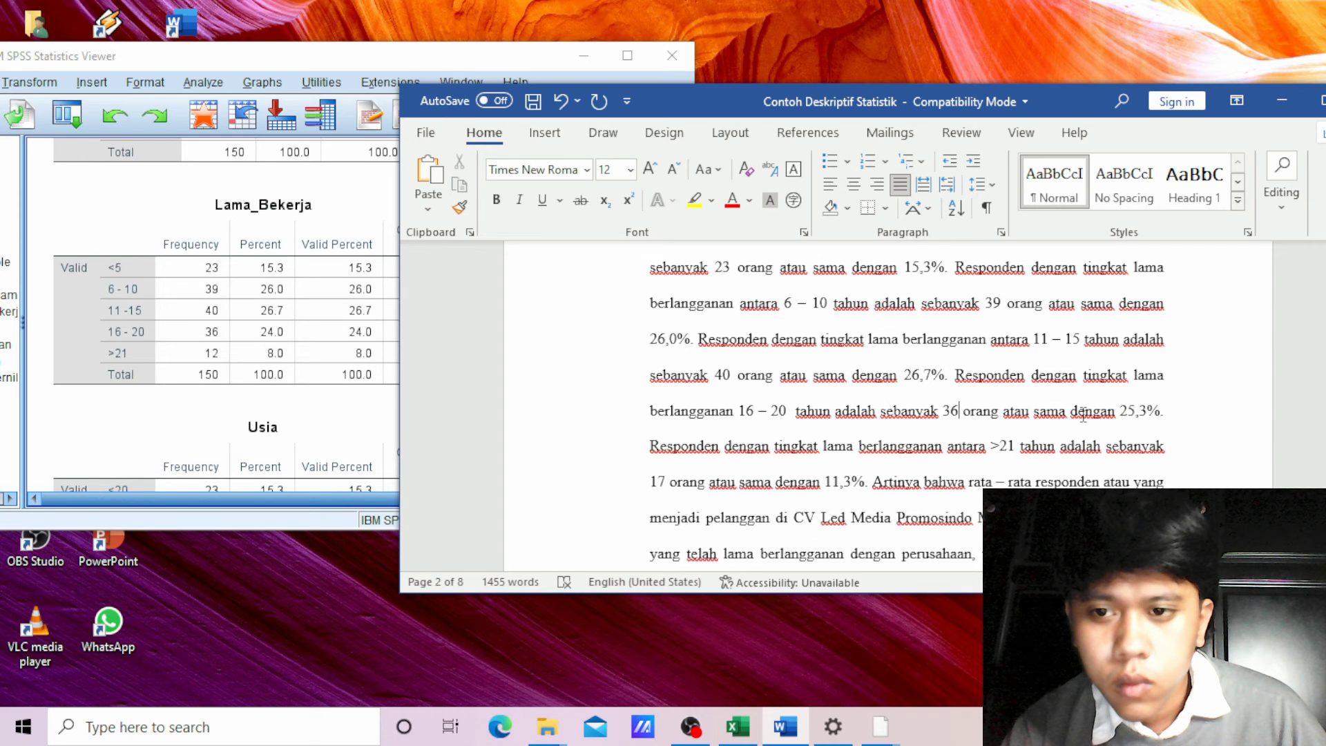
{"action": "left_click", "coordinate": [1146, 411]}
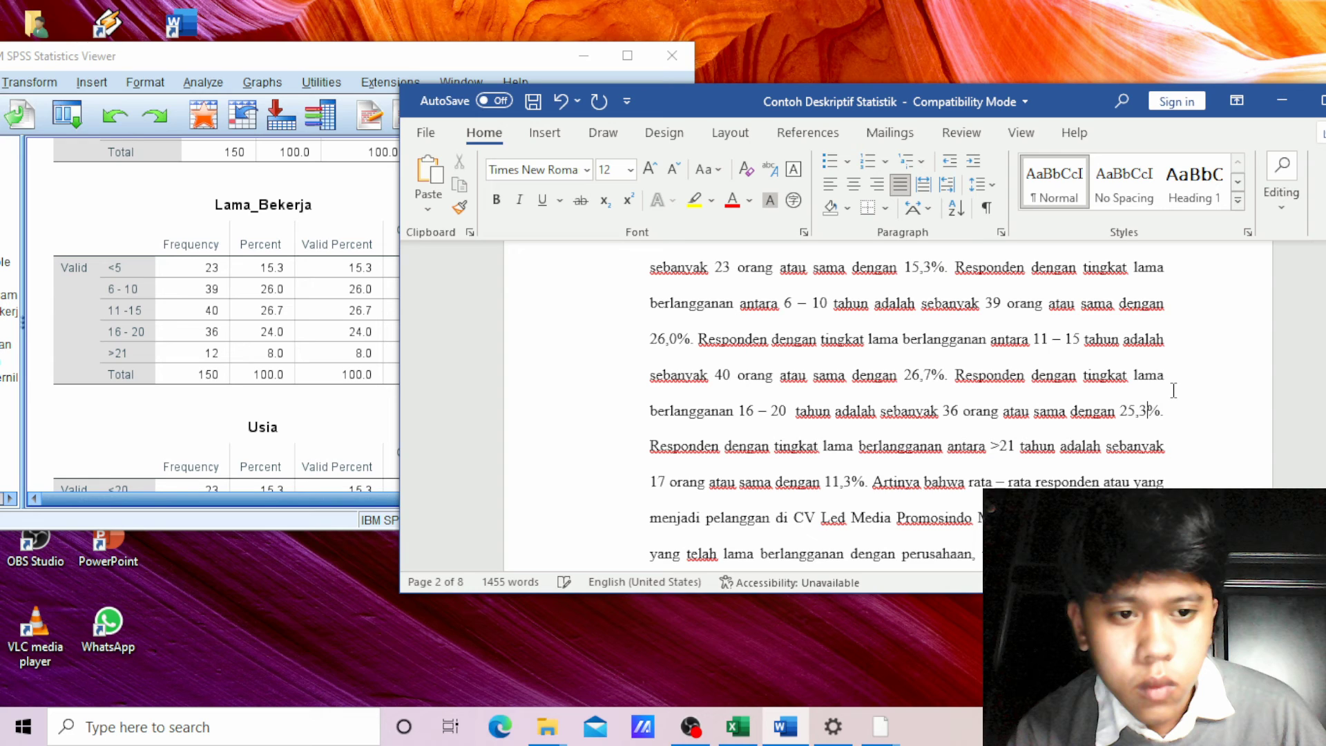
{"action": "scroll", "coordinate": [984, 453], "scroll_direction": "up", "scroll_amount": 10}
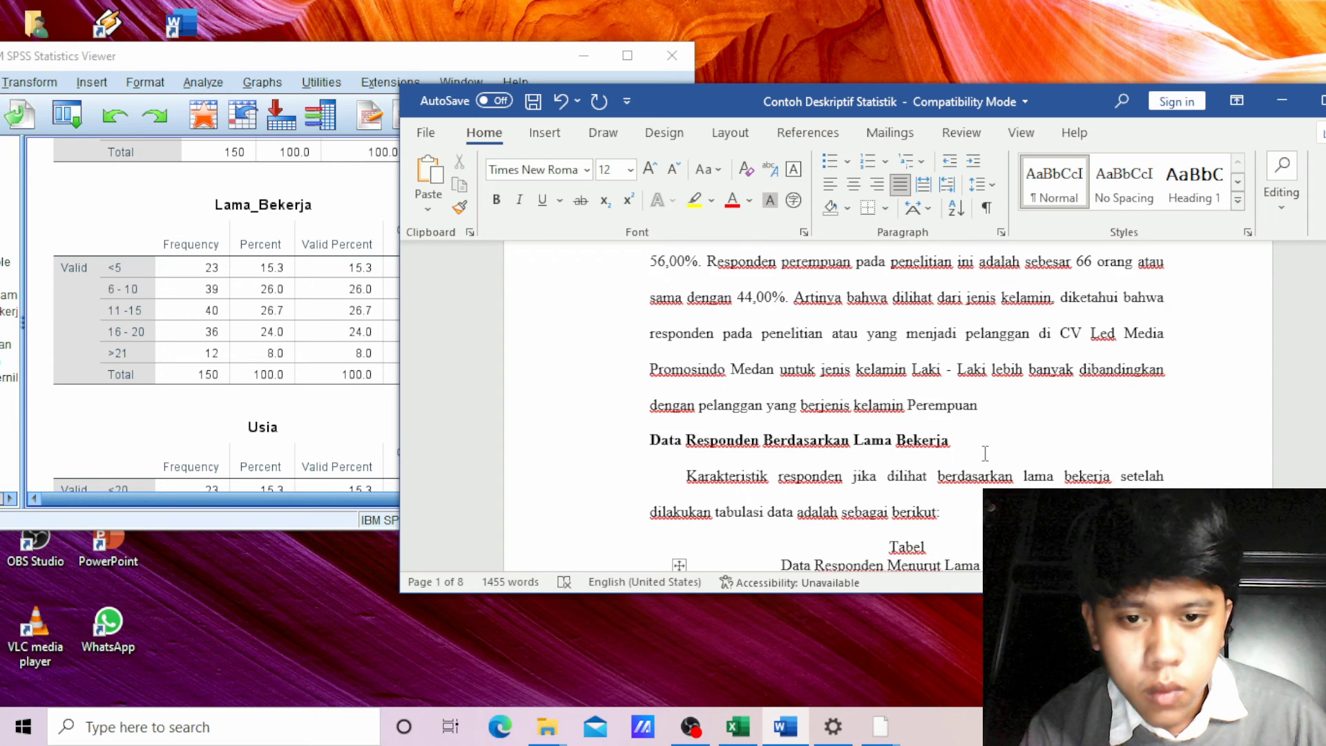
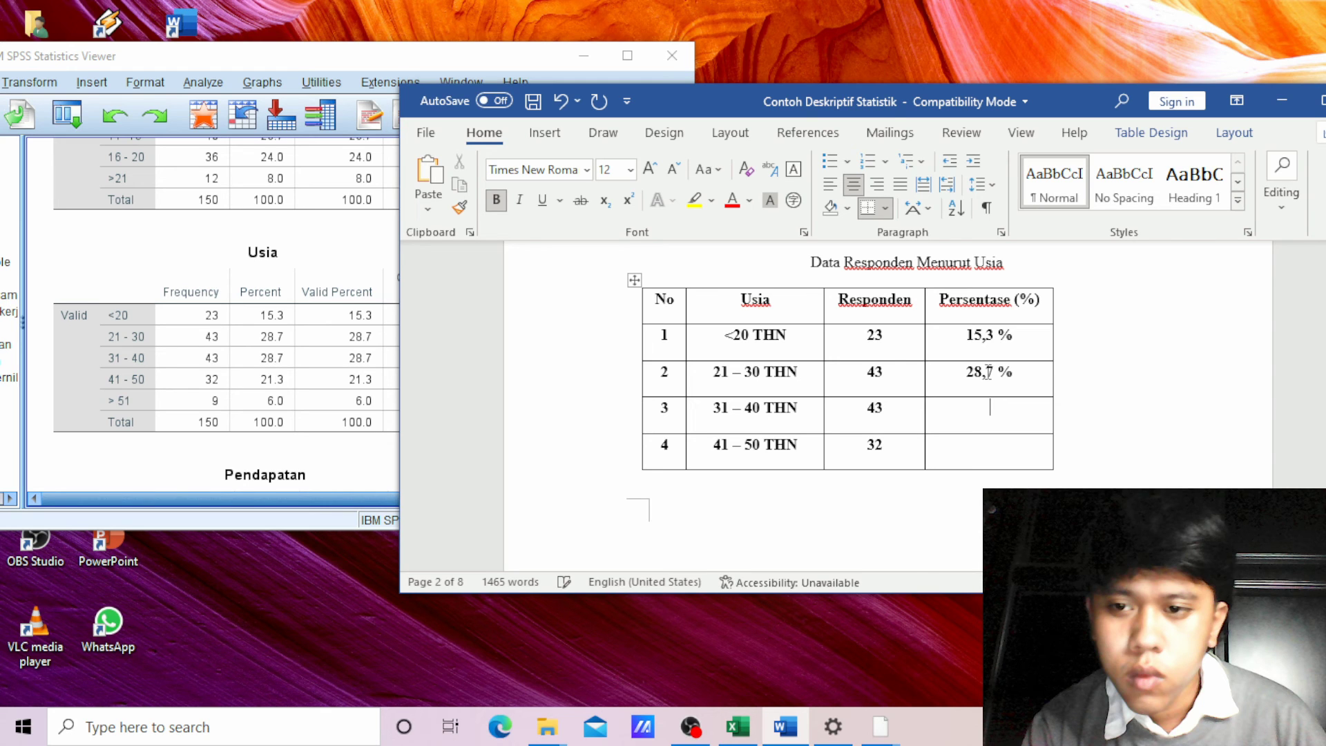
- Fill the Usia paragraph with counts 23, 43, 43 and 32, 15,3% for <20 Thn, and "adalah sebanyak 9 orang atau sama dengan 6,0 %" for >51 Thn
{"action": "scroll", "coordinate": [988, 373], "scroll_direction": "down", "scroll_amount": 4}
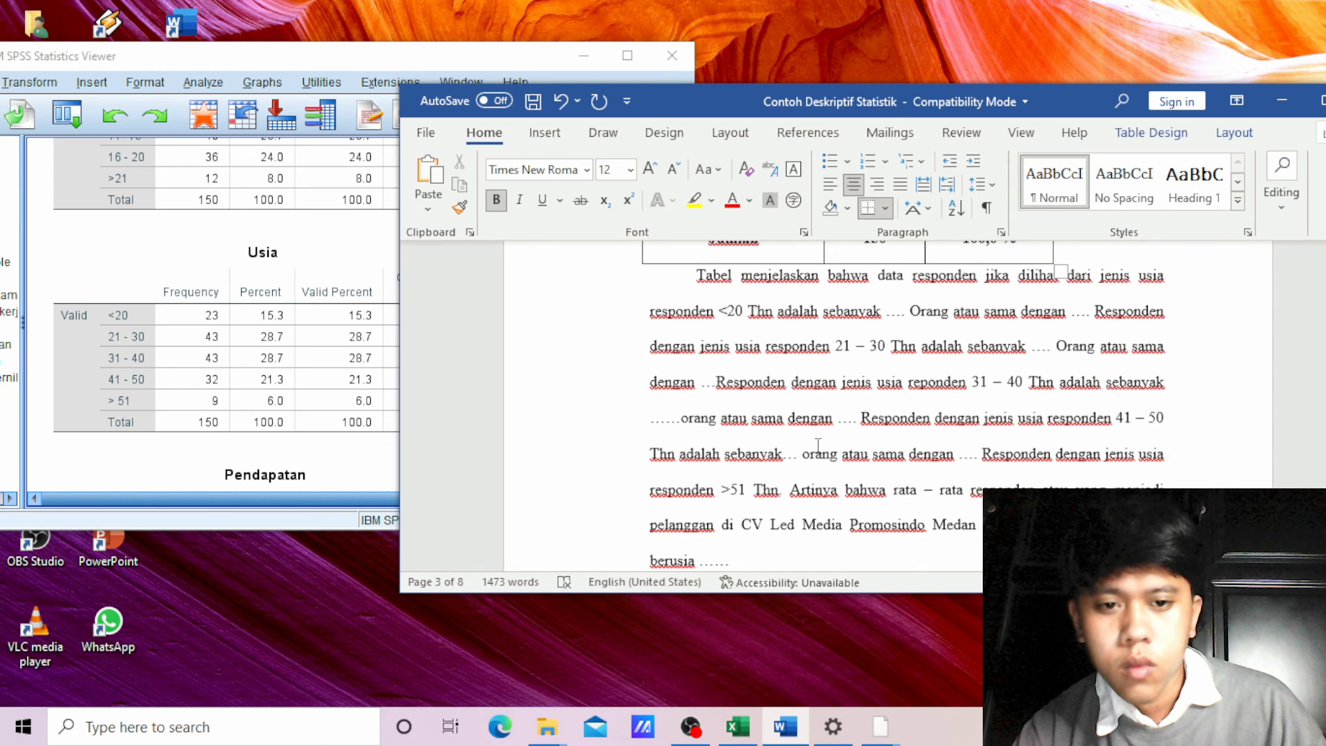
{"action": "scroll", "coordinate": [818, 446], "scroll_direction": "up", "scroll_amount": 2}
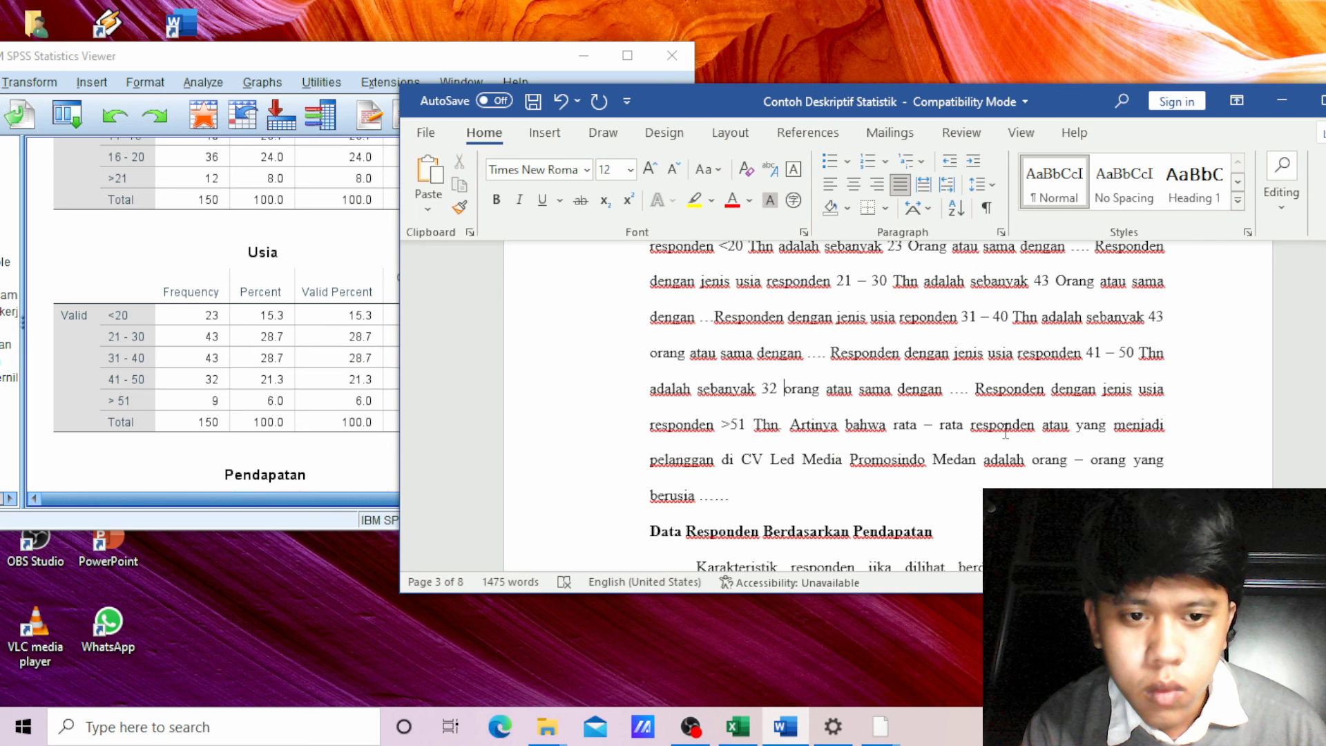
{"action": "type", "text": "adalah sebanyak 9 orang atau sama dengan 6 Artinya bahwa"}
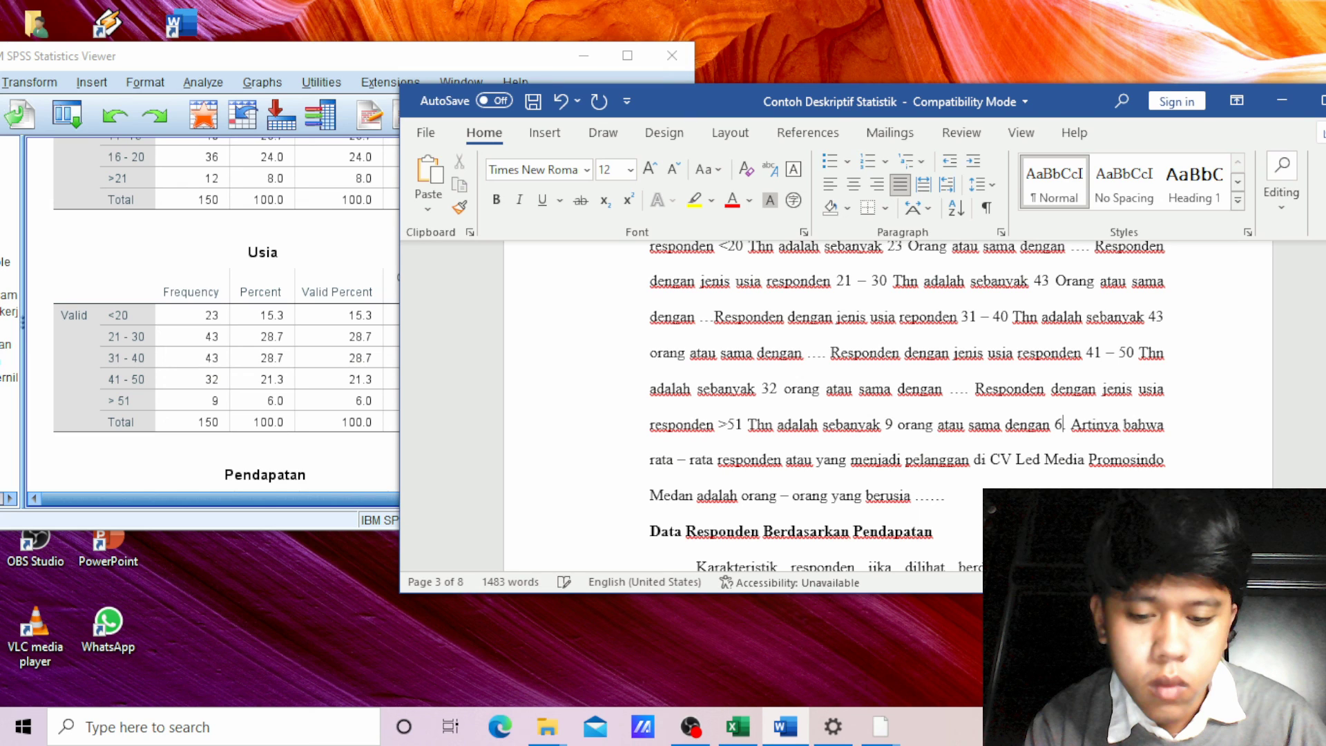
{"action": "type", "text": ",0 %."}
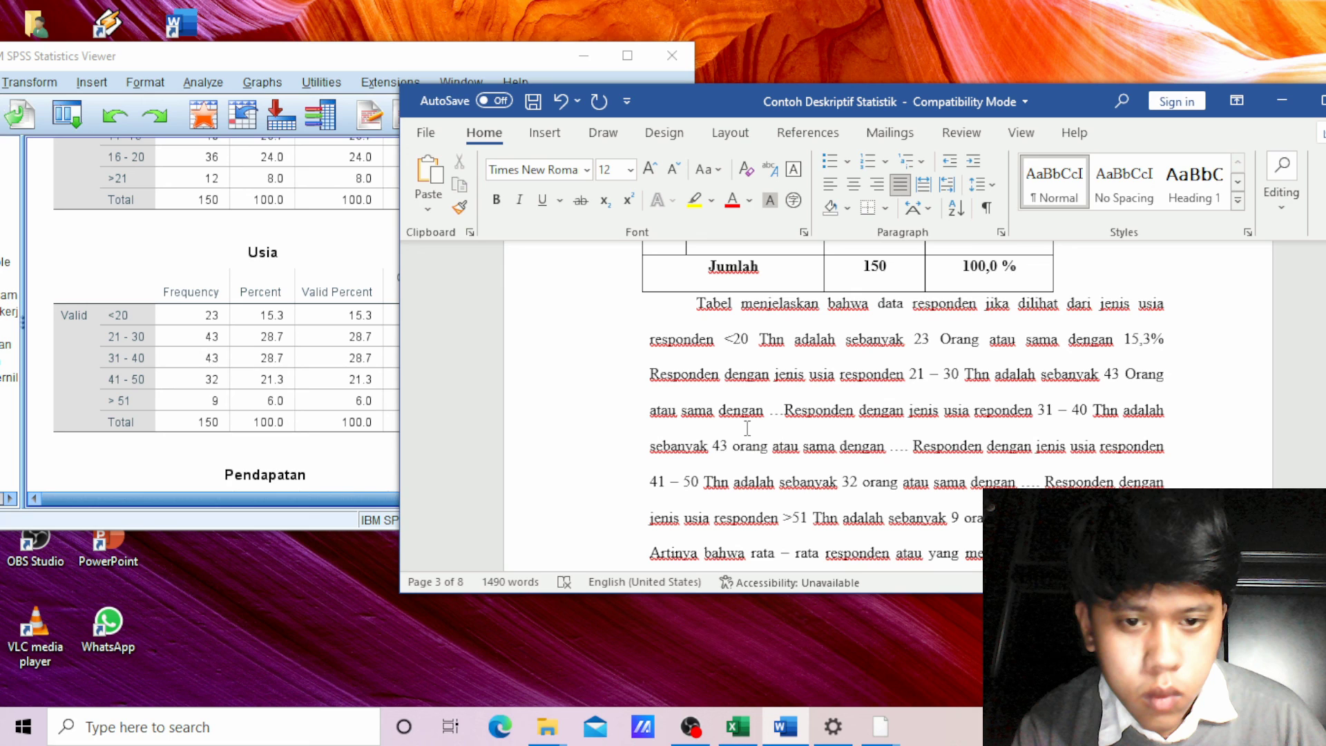
{"action": "key", "text": "BackSpace"}
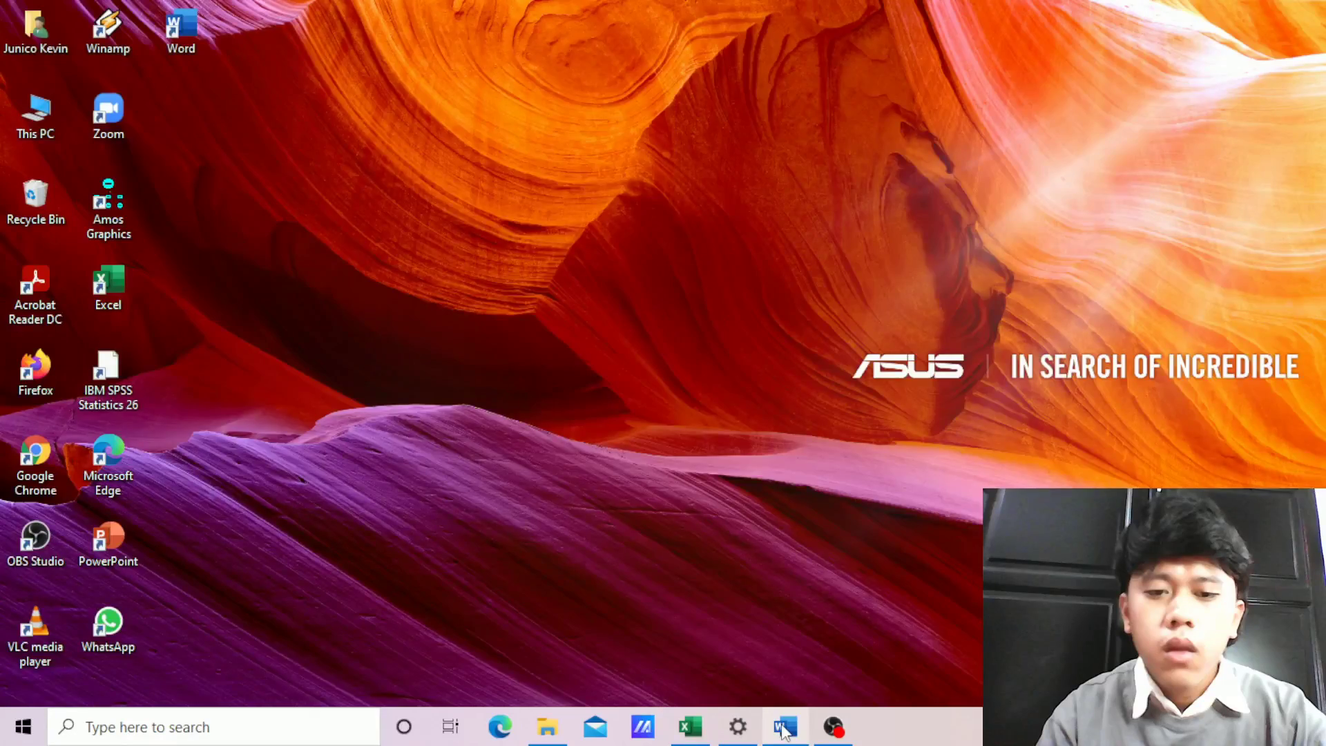
- Switch to the tugas 2 report in Word and review its Jenis Kelamin and Lama Bekerja tables
{"action": "left_click", "coordinate": [783, 729]}
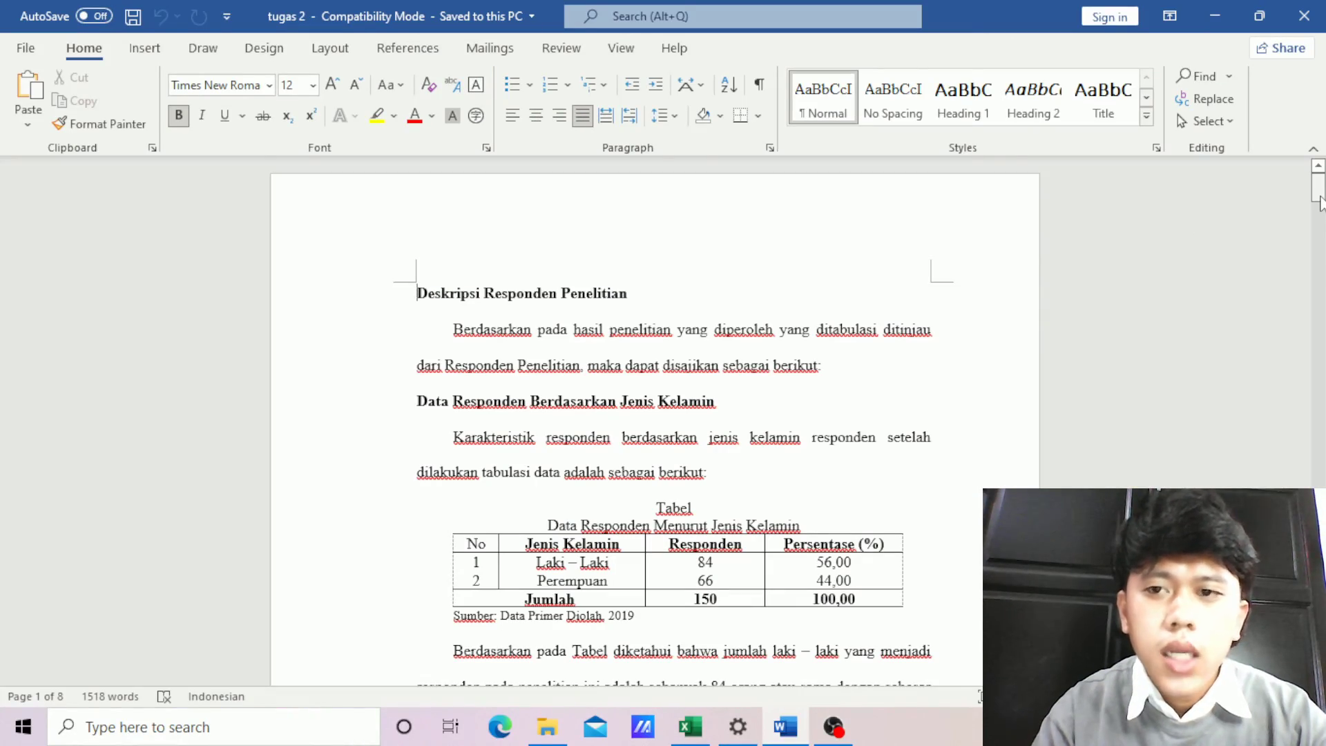
{"action": "left_click_drag", "start_coordinate": [1322, 190], "coordinate": [1322, 222]}
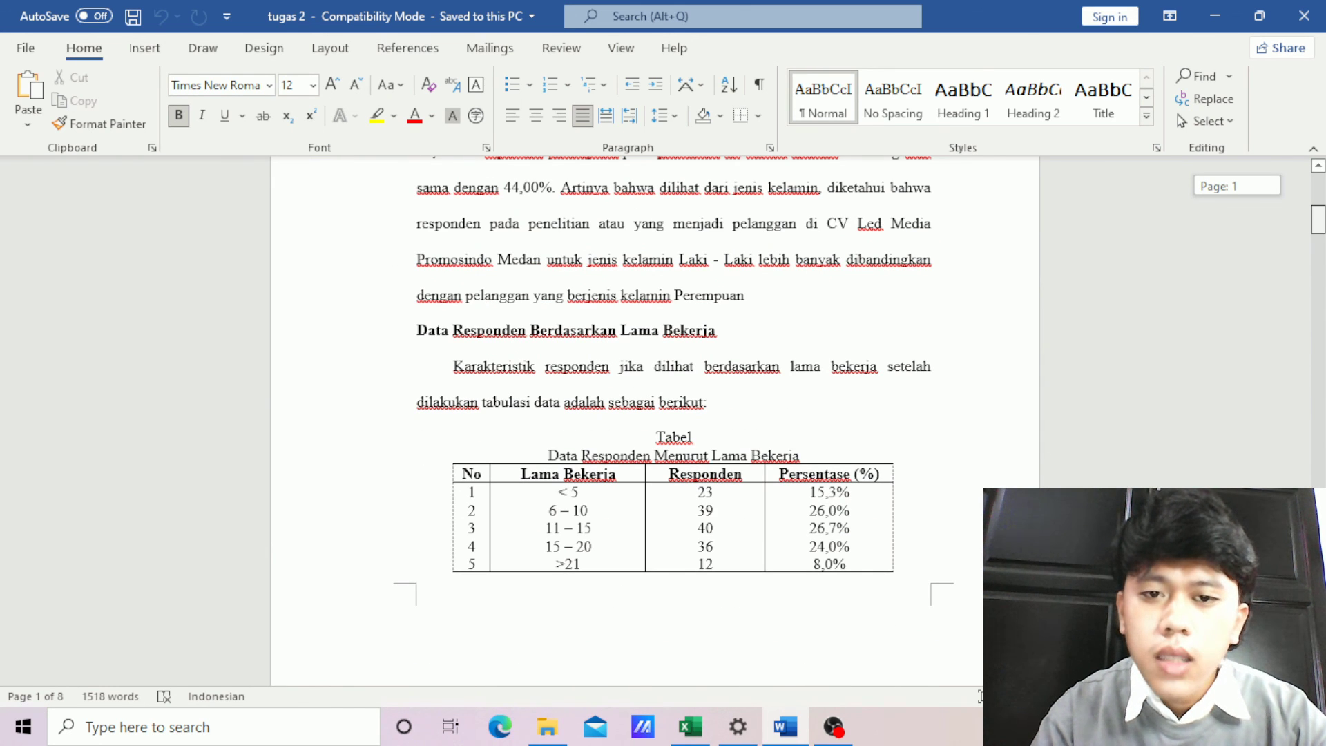
{"action": "left_click_drag", "start_coordinate": [1322, 223], "coordinate": [1315, 145]}
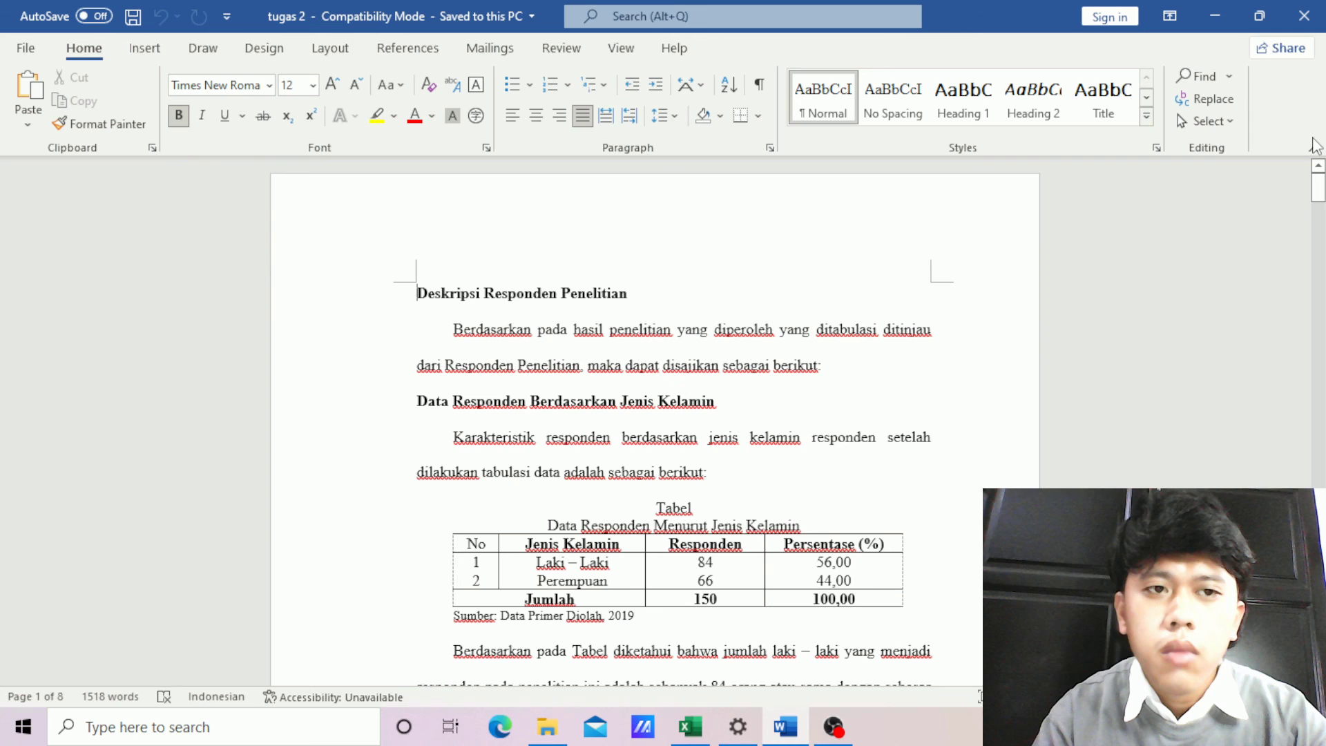
{"action": "left_click", "coordinate": [1215, 24]}
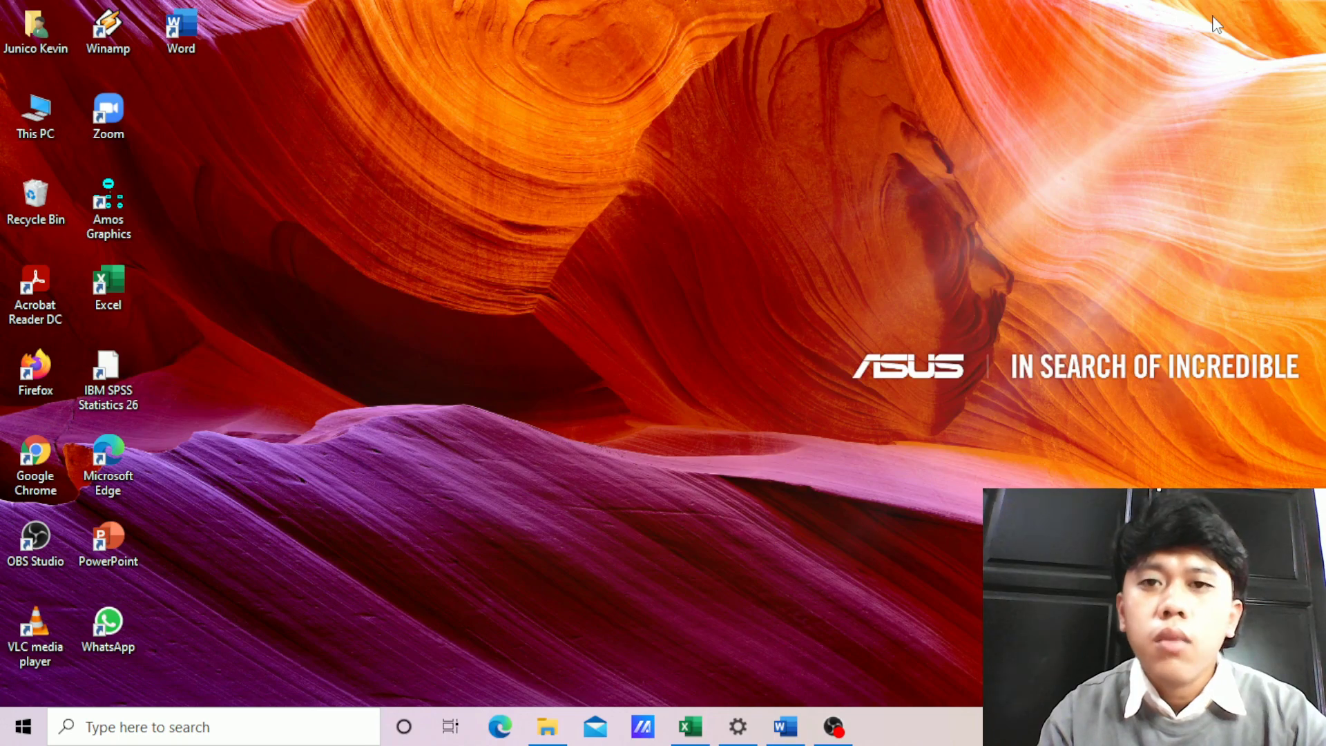